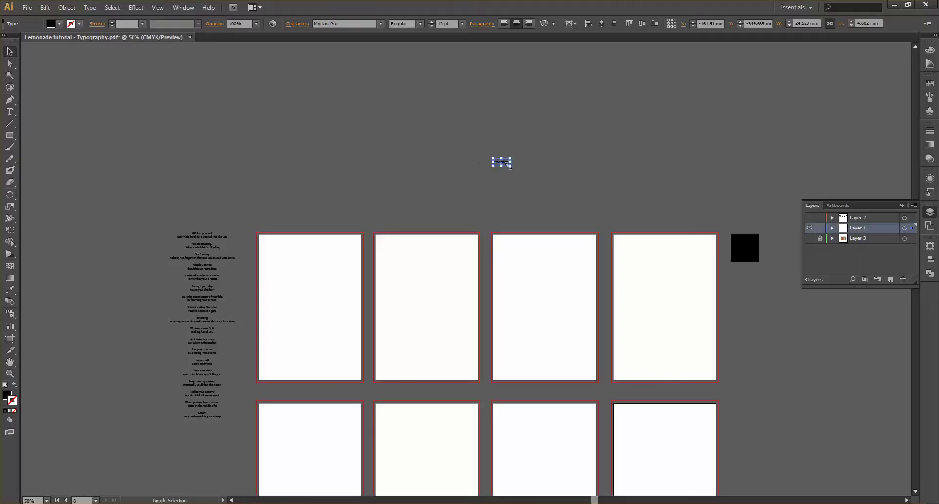
Enlarge the TYPOGRAPHY title to about 465 mm wide and place it above the top row of artboards.
drag(510, 162, 619, 259)
drag(541, 188, 489, 187)
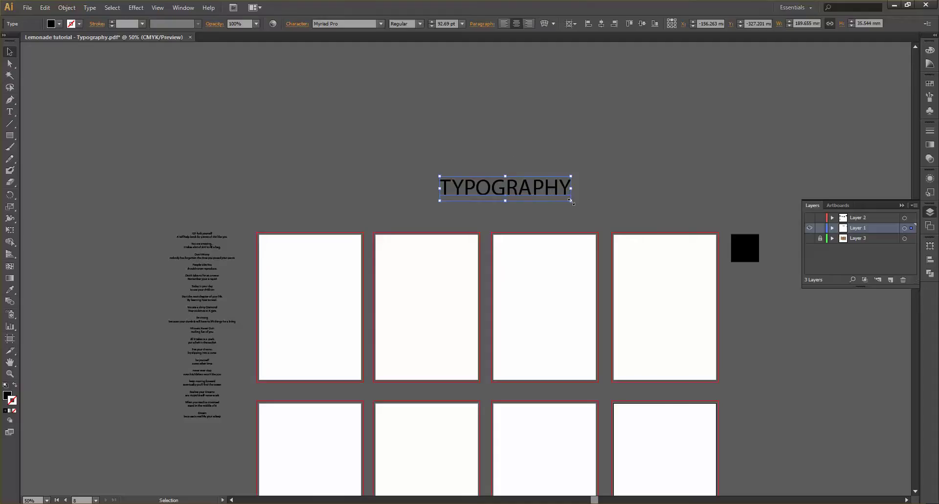
drag(439, 176, 307, 139)
drag(570, 200, 638, 235)
click(657, 131)
click(463, 197)
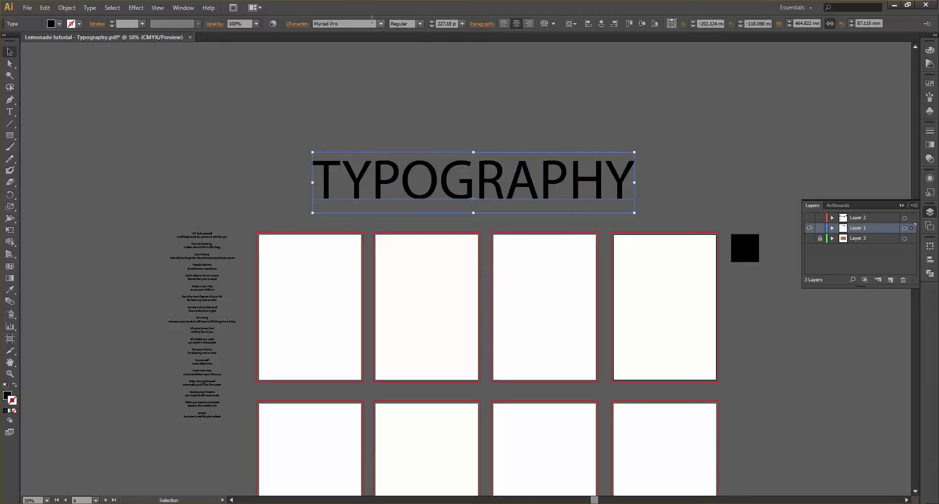
Set the title's font to Dancing Script.
click(380, 23)
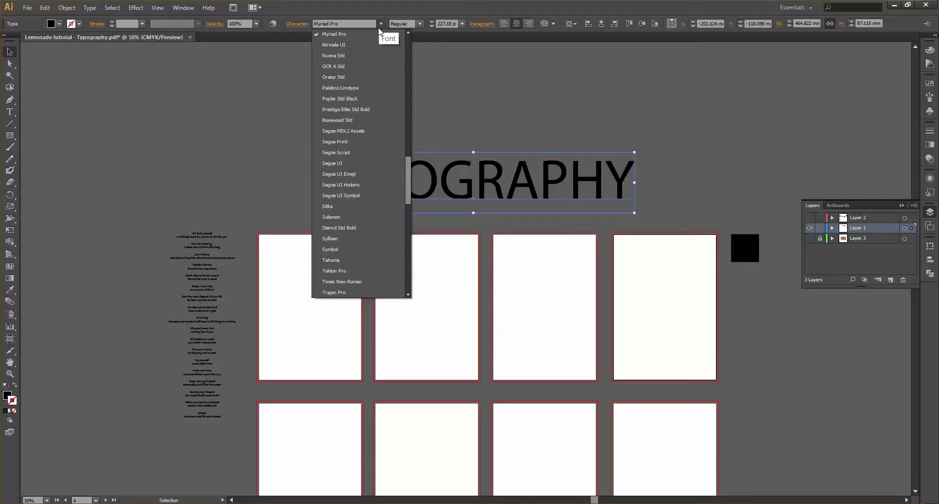
scroll(371, 75, up, 10)
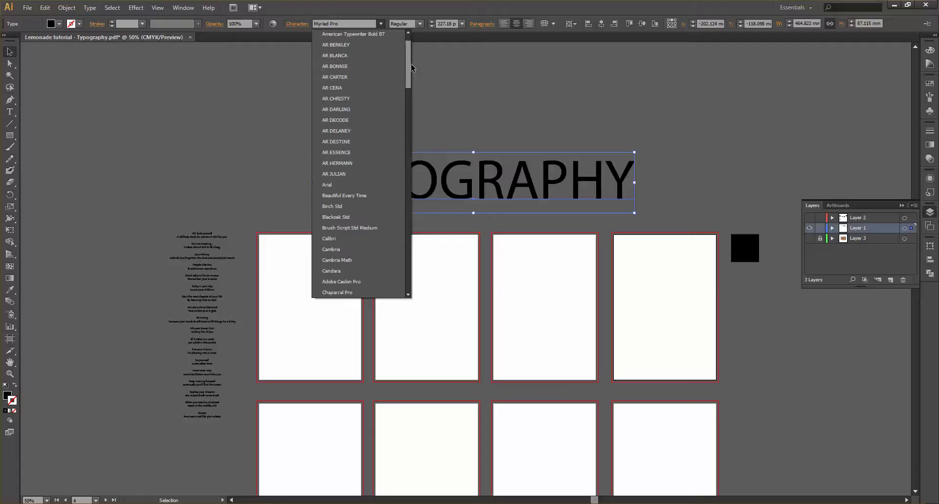
drag(409, 67, 408, 105)
click(359, 162)
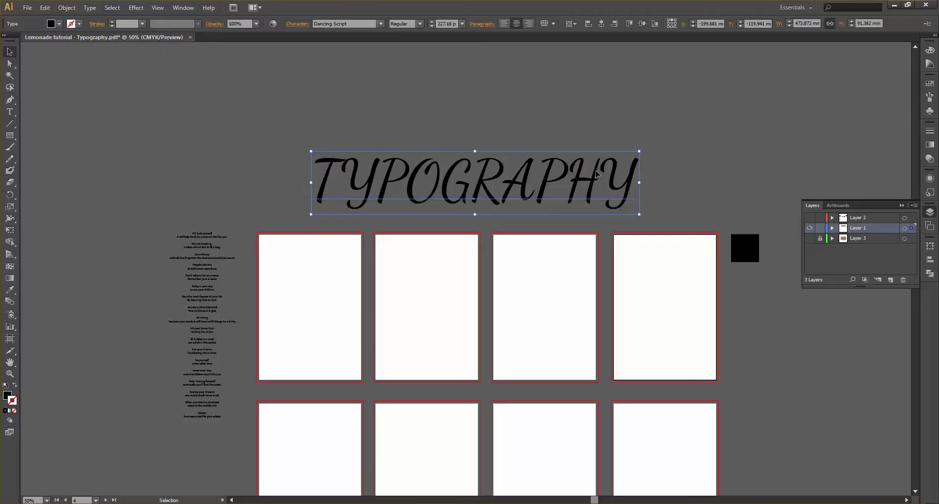
Change the title's capitalization to Sentence case.
click(90, 8)
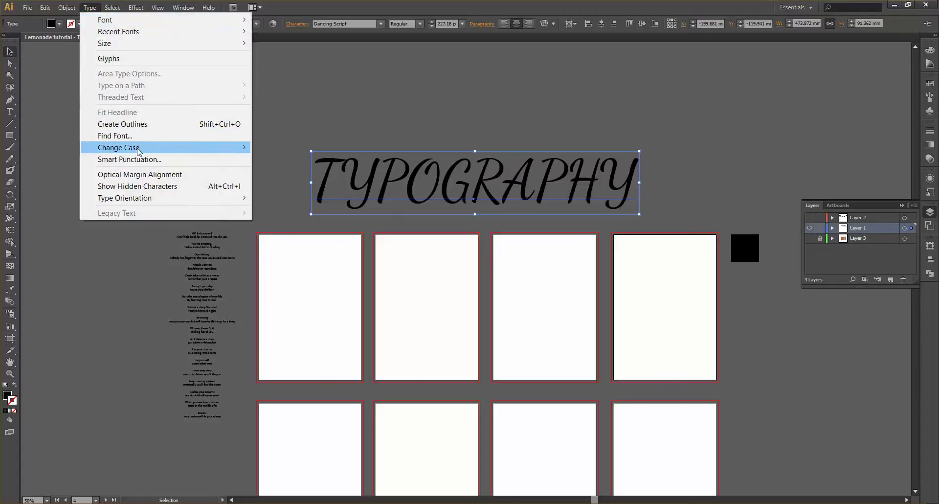
mouse_move(174, 149)
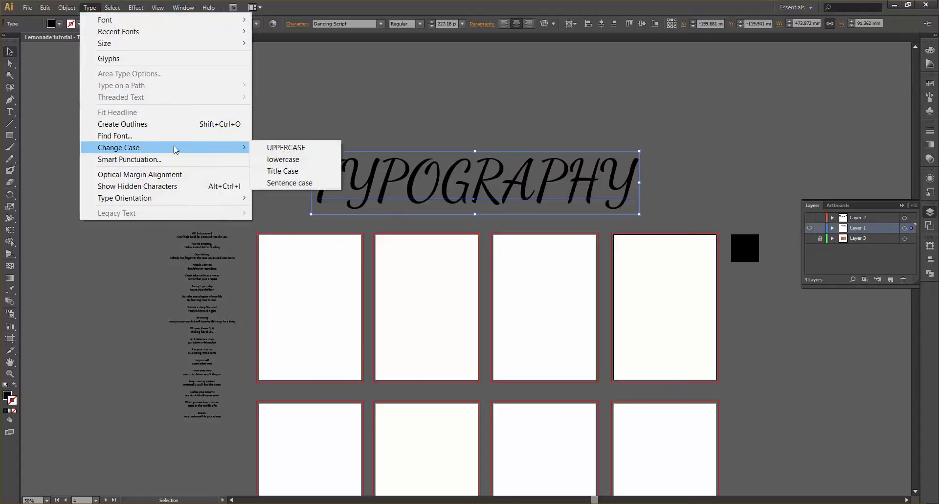
click(297, 182)
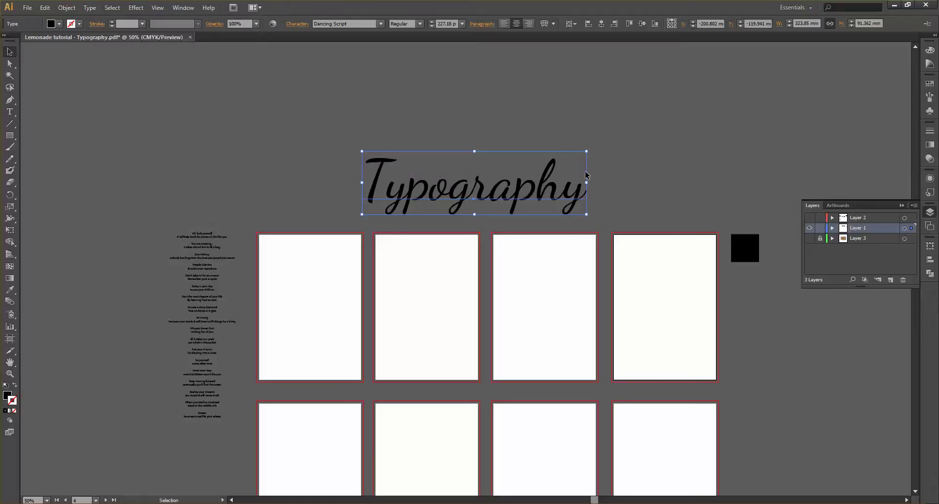
Recolor the title white by sampling the blank second artboard with the Eyedropper.
key(i)
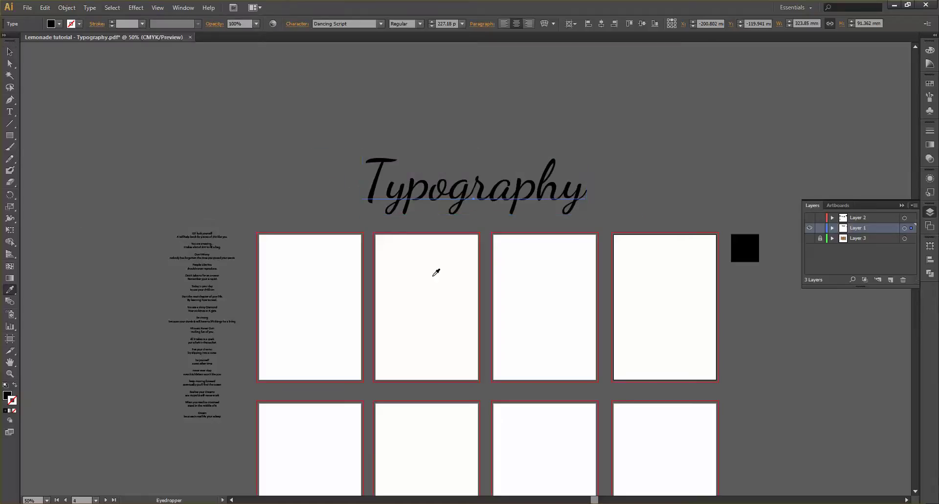
click(426, 263)
click(10, 52)
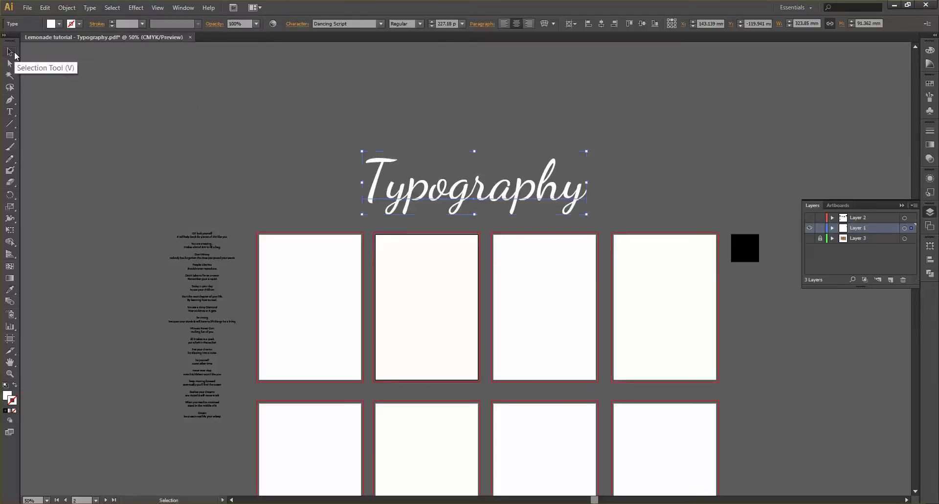
Apply a horizontal Arc envelope warp with a 16% bend to the title.
click(544, 24)
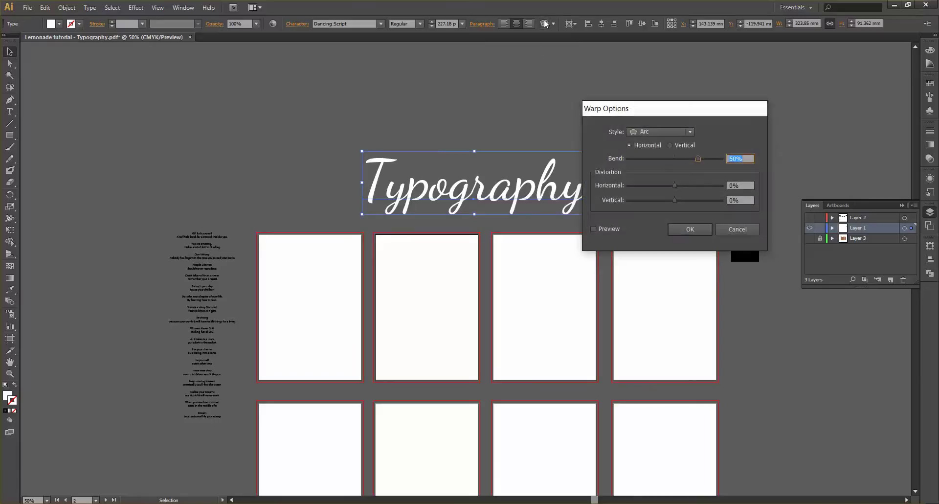
click(593, 229)
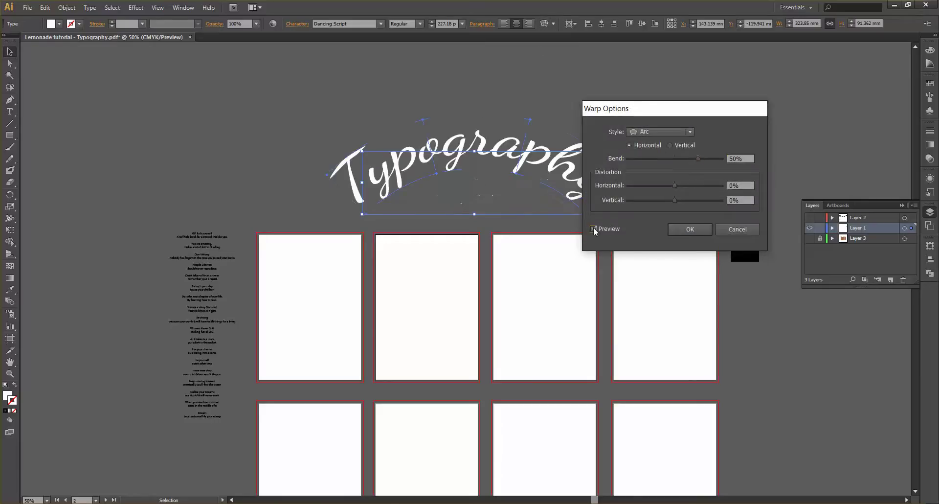
click(699, 159)
drag(700, 159, 680, 159)
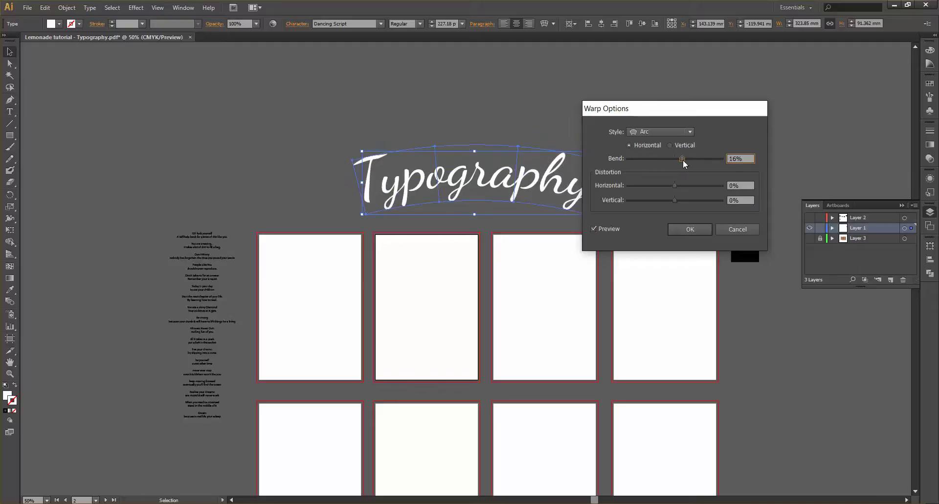
click(690, 229)
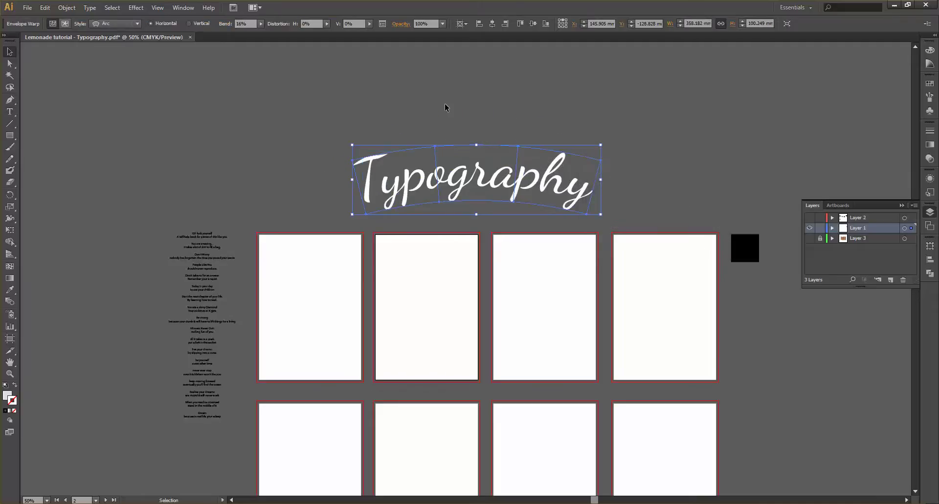
click(342, 133)
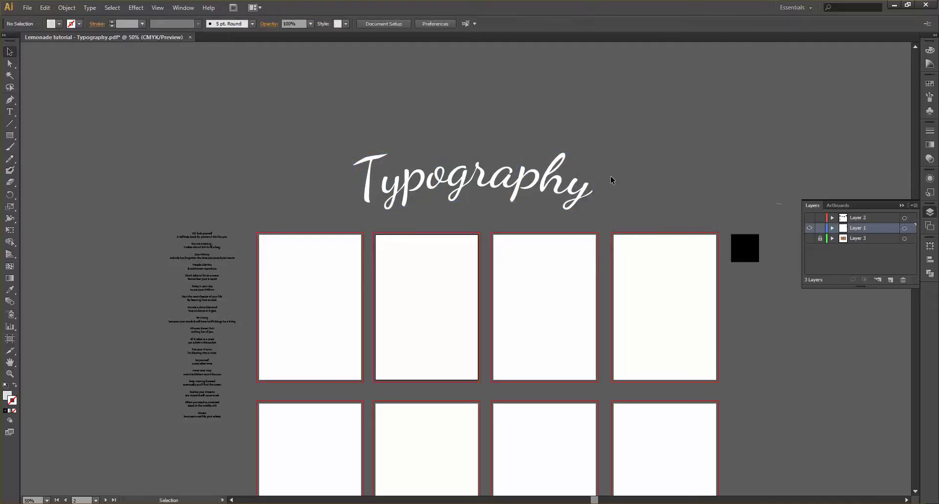
Undo the arc warp on the title.
scroll(409, 159, up, 2)
scroll(457, 157, right, 4)
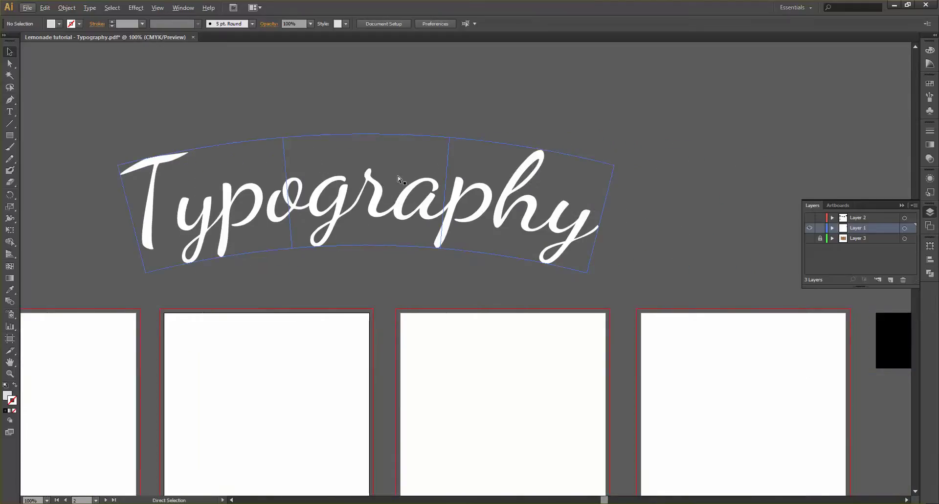
key(ctrl+z)
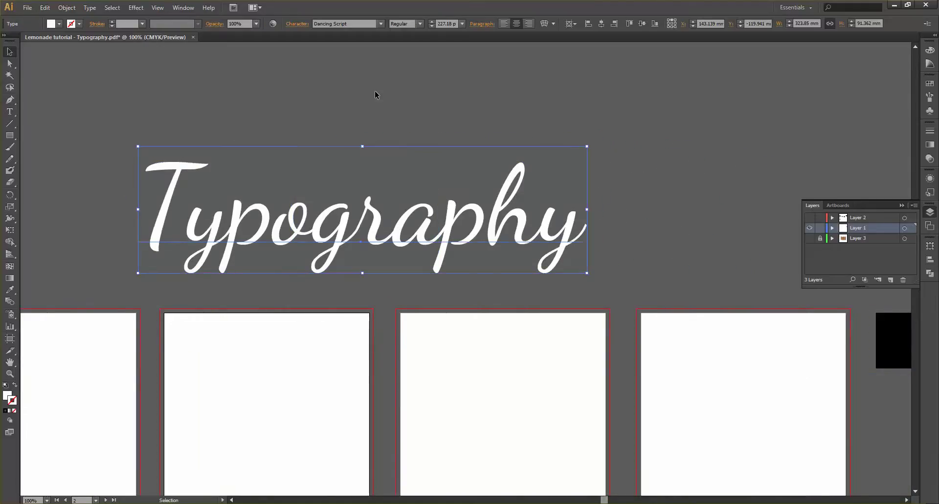
Examine the title above the artboards and read the list of two-line phrases beside them.
scroll(375, 90, down, 2)
scroll(375, 90, up, 2)
scroll(375, 90, left, 3)
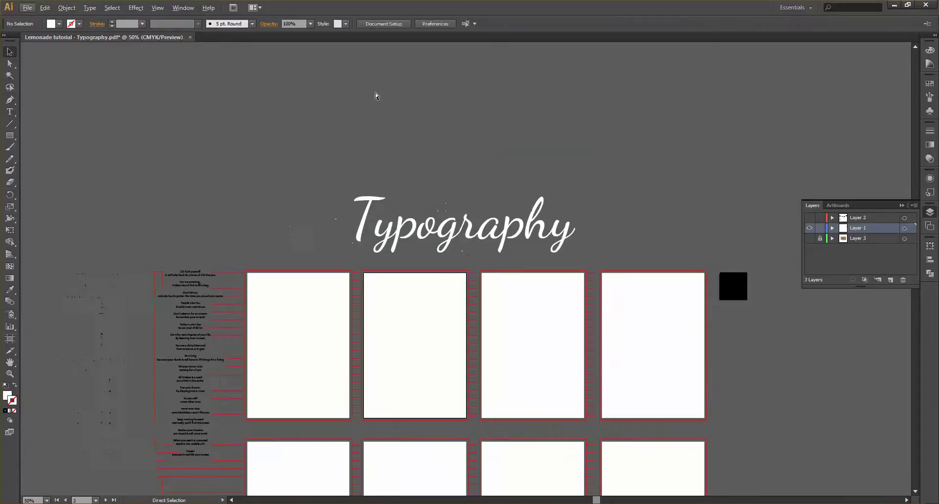
scroll(374, 92, down, 4)
scroll(374, 92, up, 1)
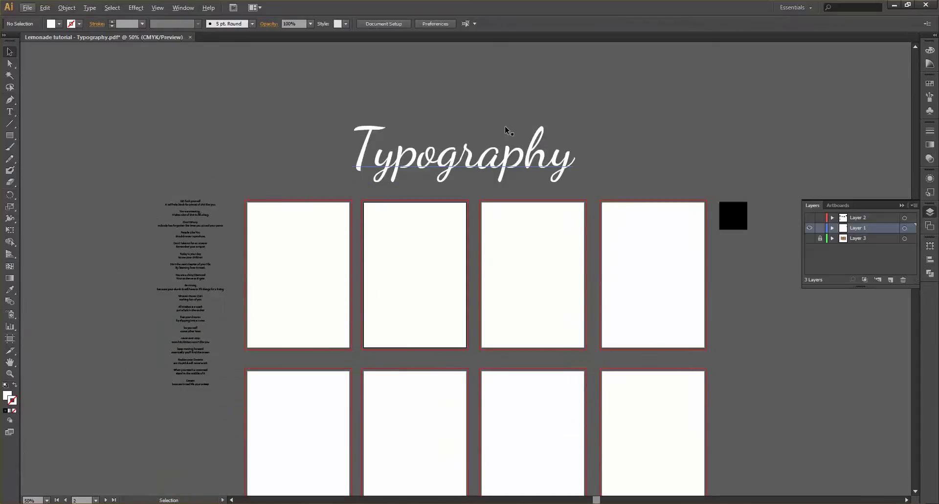
scroll(161, 219, left, 2)
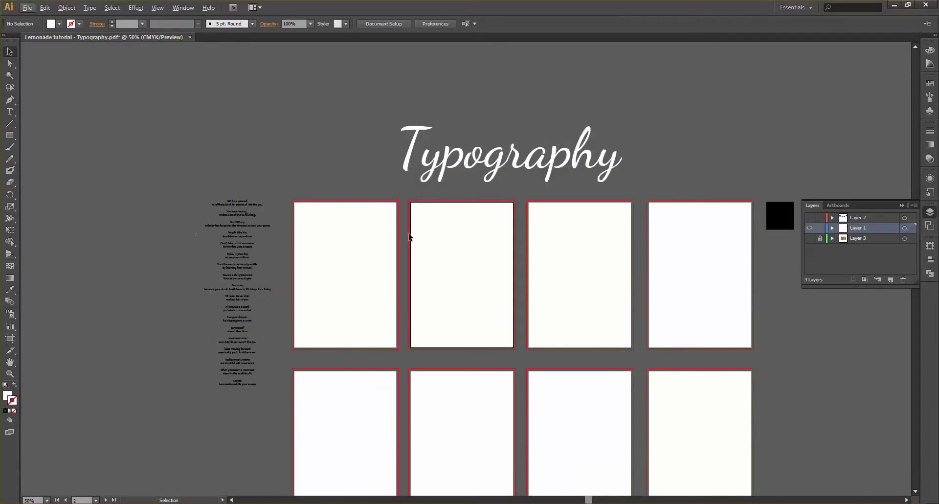
scroll(251, 224, up, 4)
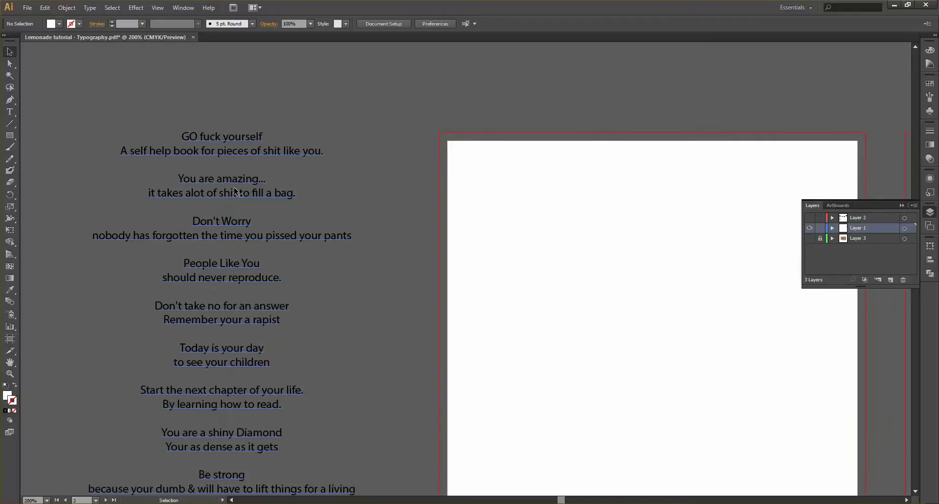
scroll(237, 192, down, 1)
scroll(235, 191, down, 3)
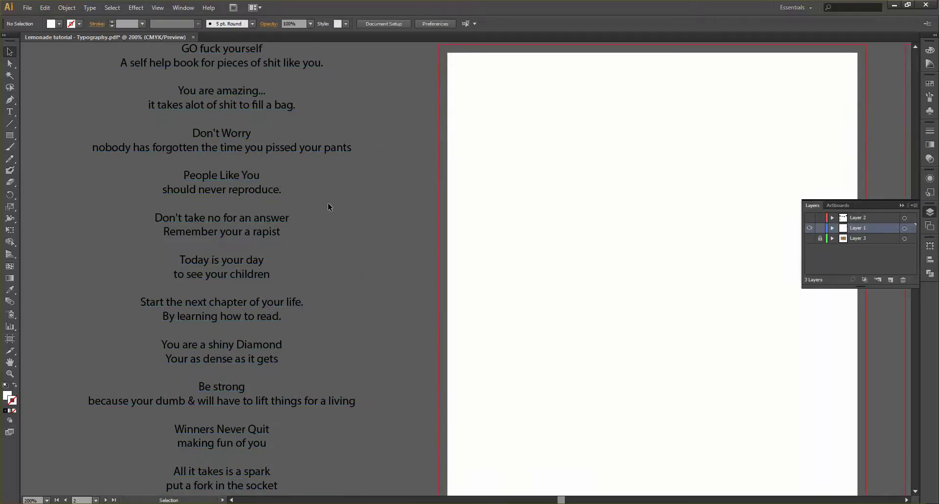
scroll(328, 202, down, 3)
Fill all four small black squares beside the fourth artboard with a yellow swatch.
scroll(328, 204, right, 2)
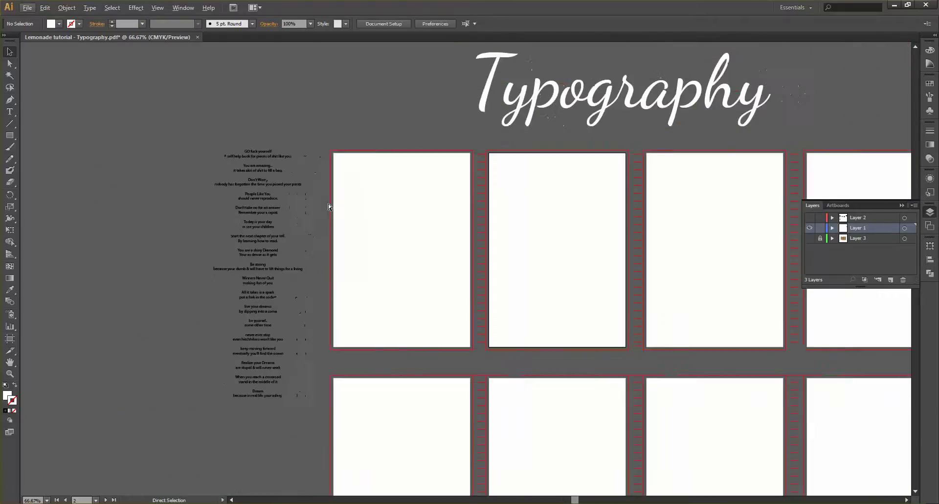
scroll(327, 204, right, 2)
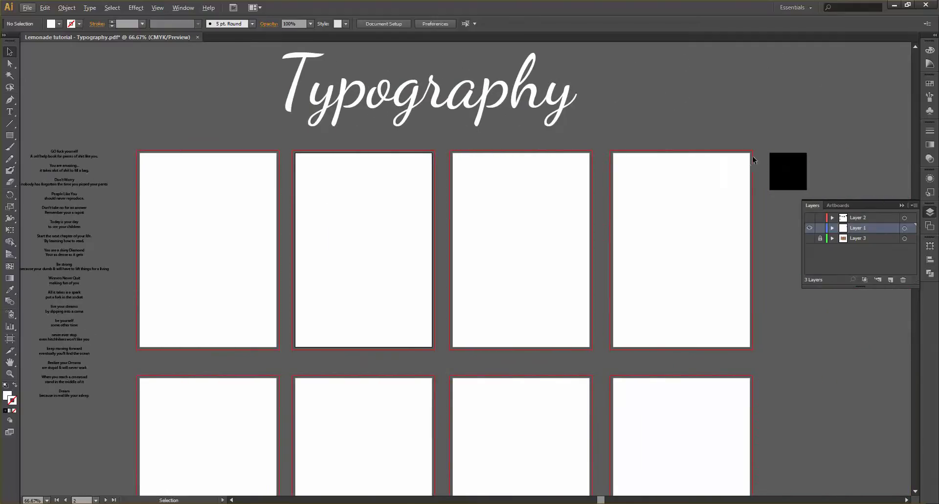
scroll(753, 159, right, 2)
drag(757, 221, 713, 154)
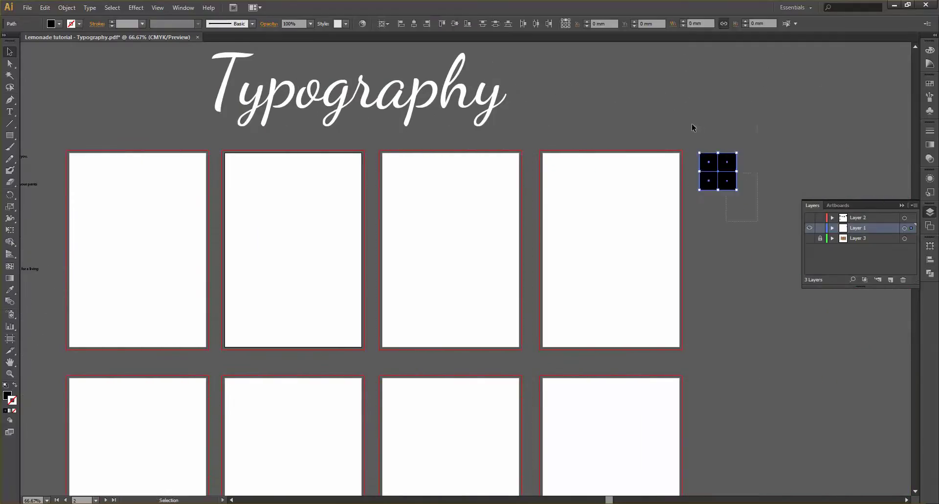
click(930, 50)
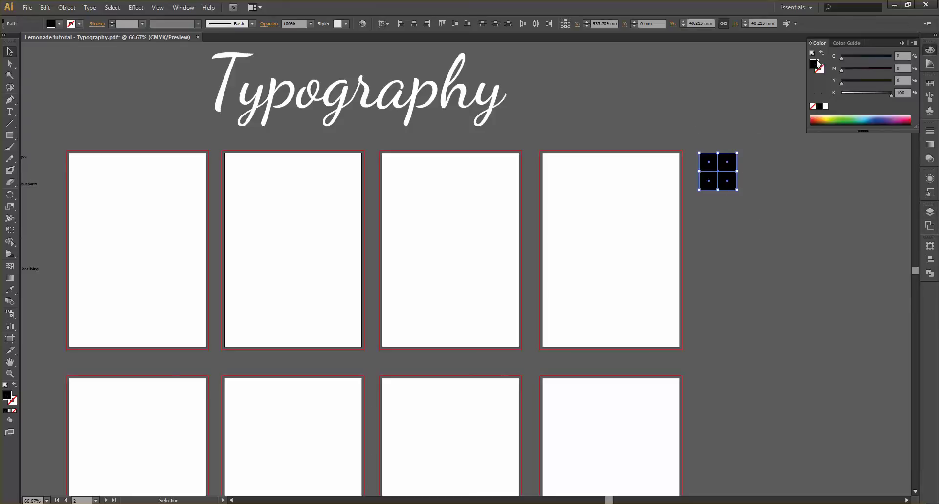
click(929, 84)
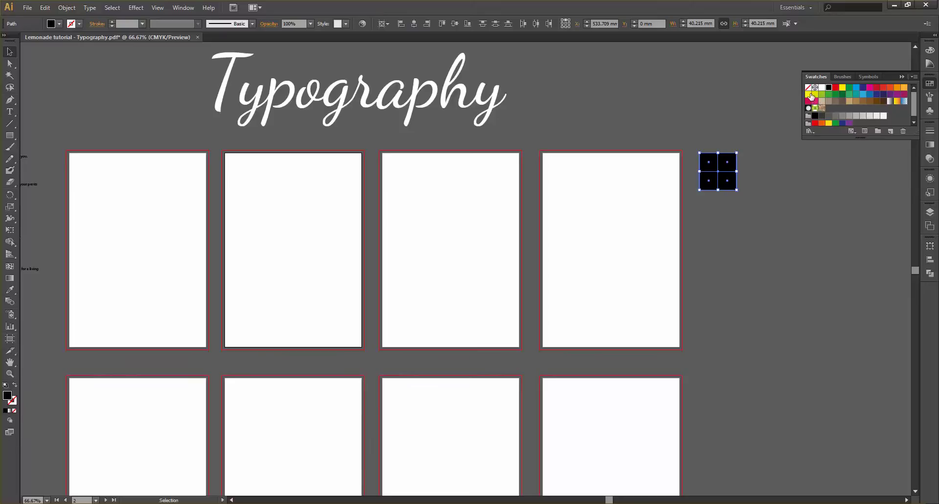
click(811, 95)
click(741, 116)
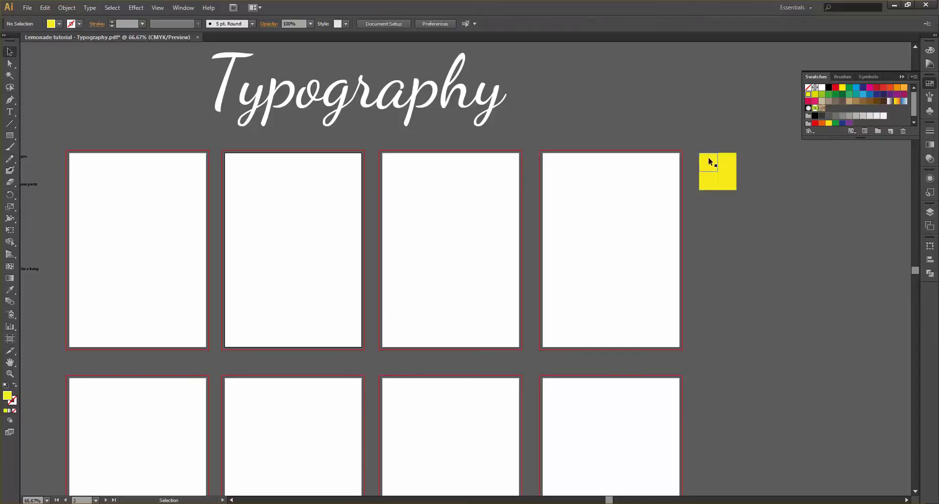
Lighten the upper-left small square's fill by setting its yellow value to 50%.
click(710, 161)
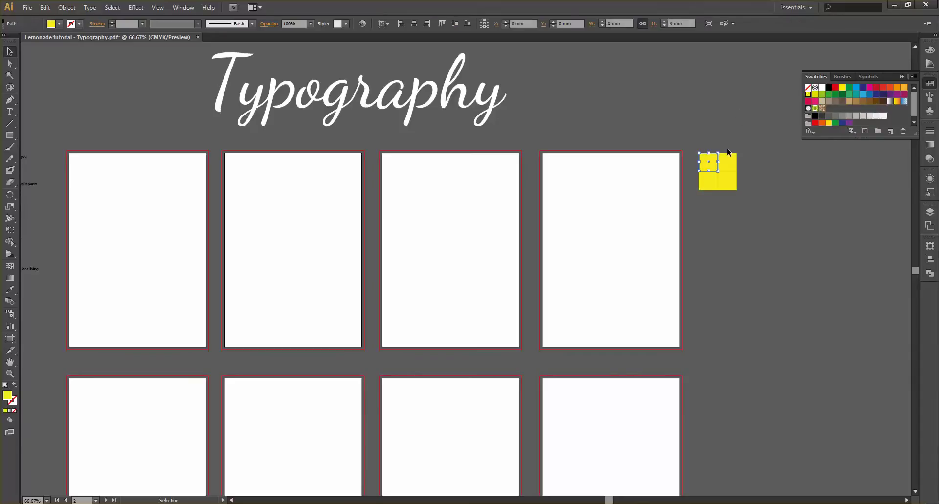
click(929, 51)
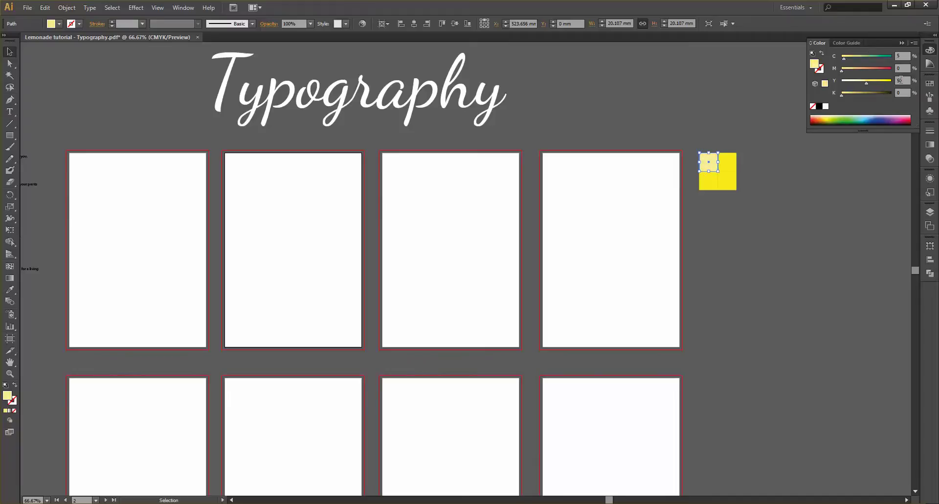
Fill the upper-right small square with the C=0 M=80 Y=95 K=0 orange swatch and soften it to 65% magenta and 40% yellow.
click(726, 163)
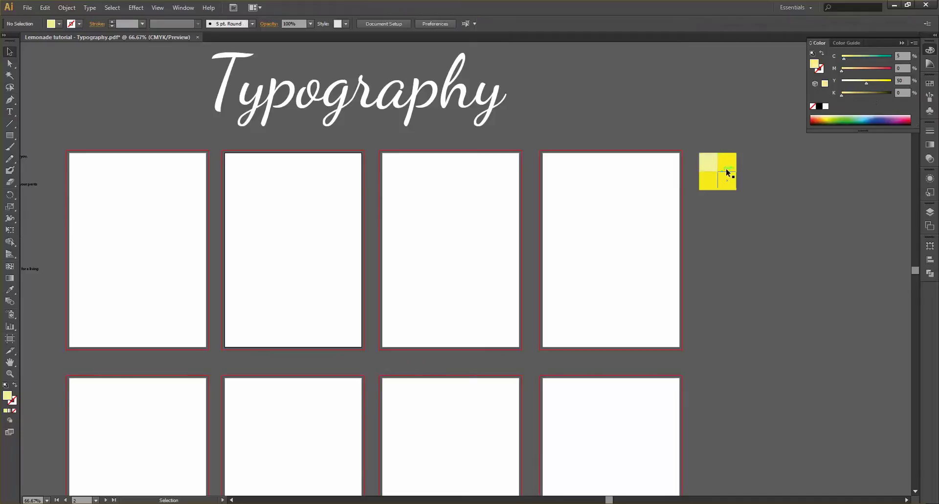
click(928, 85)
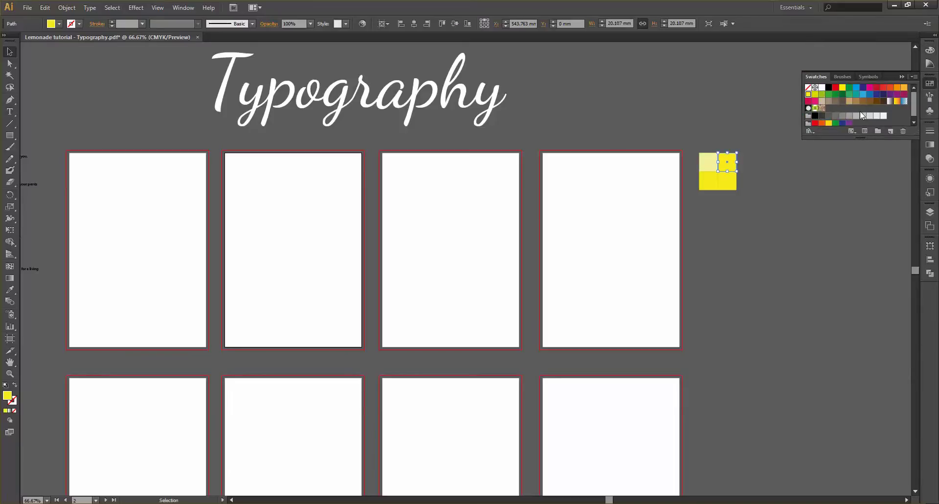
click(891, 90)
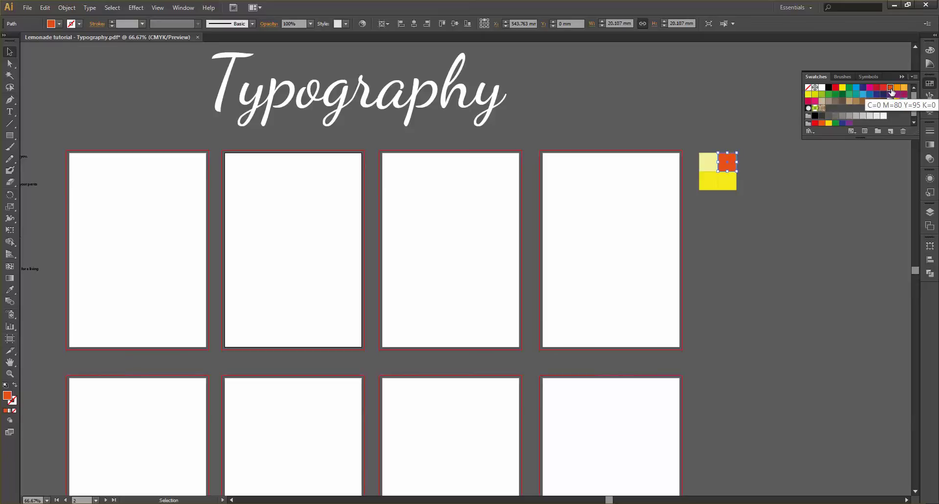
click(882, 88)
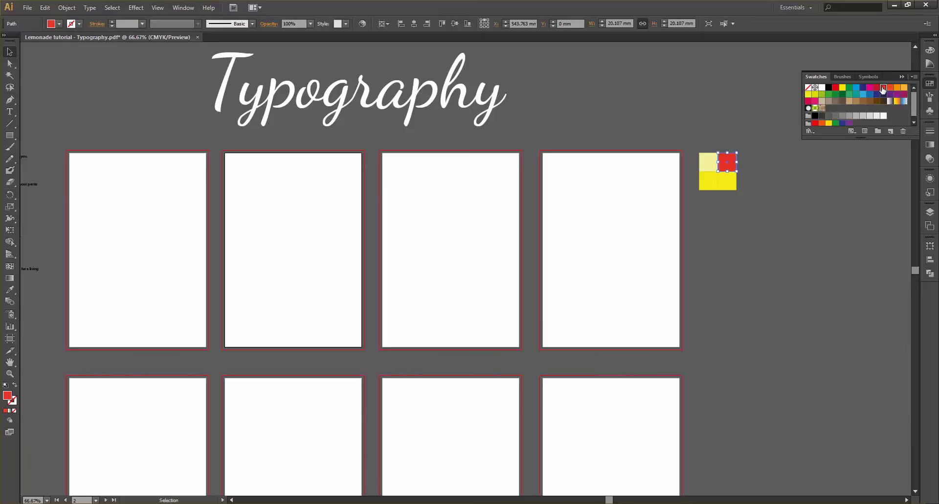
click(890, 88)
click(930, 50)
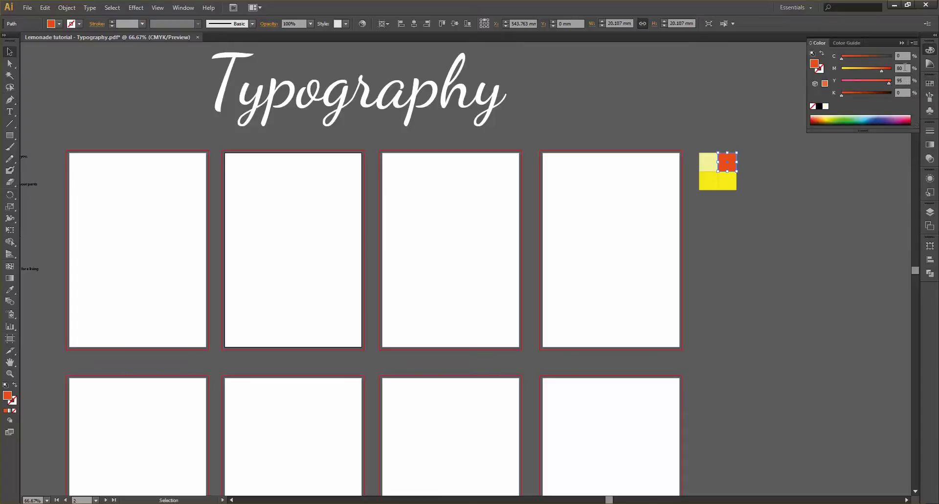
scroll(905, 68, down, 5)
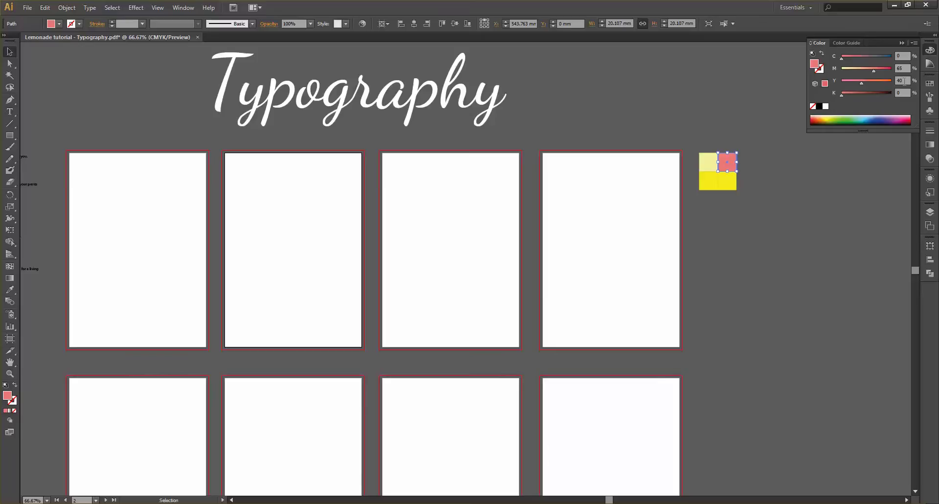
Fill the lower-left small square with the teal swatch and reduce its cyan value to 67%.
click(708, 181)
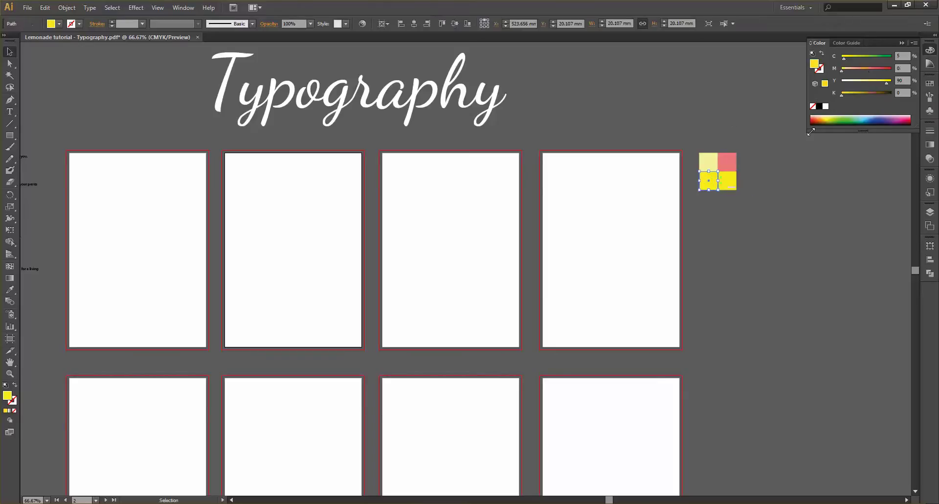
click(930, 83)
click(821, 94)
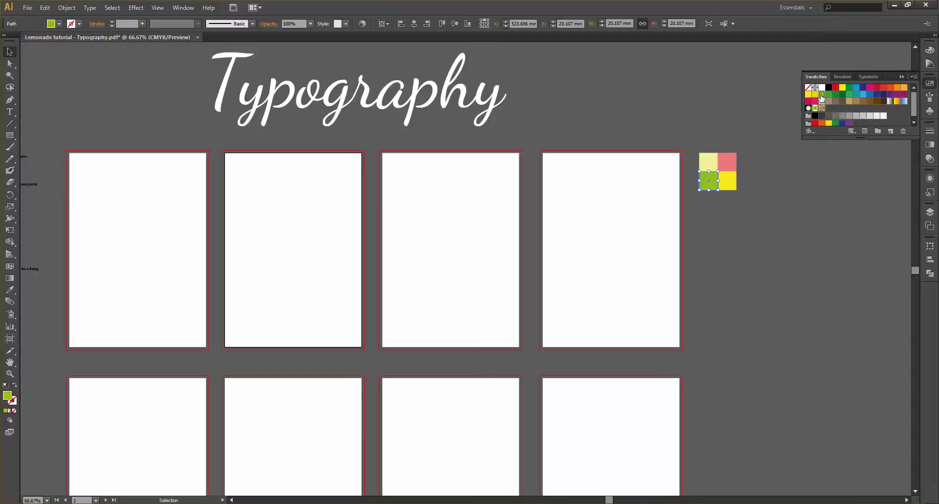
click(849, 95)
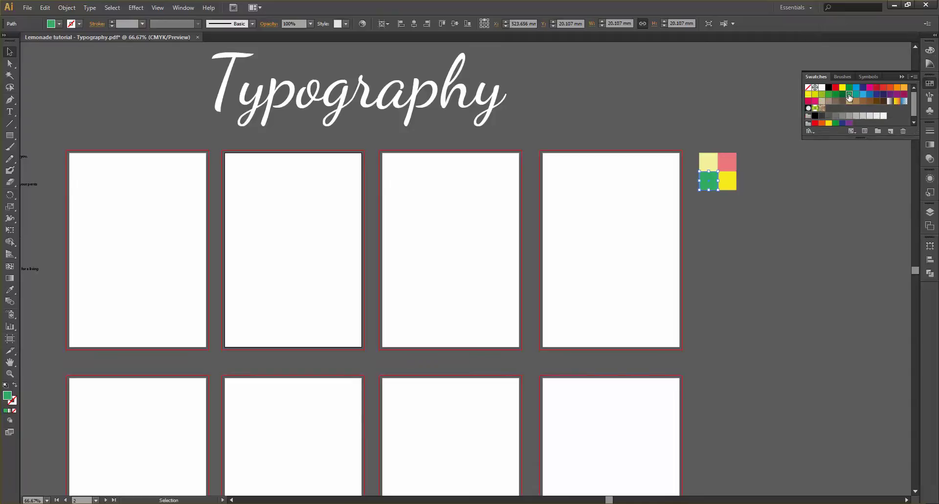
click(857, 95)
click(929, 50)
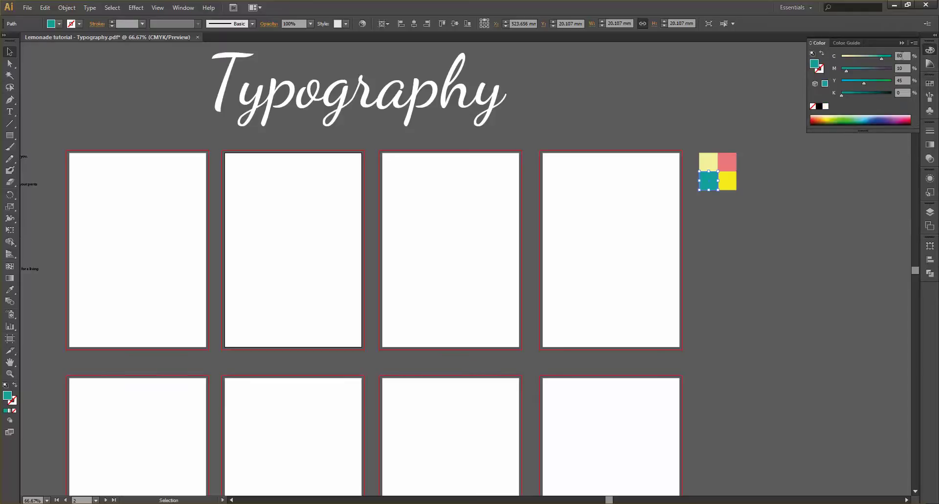
key(Down)
key(Down)
key(Down)
key(Down)
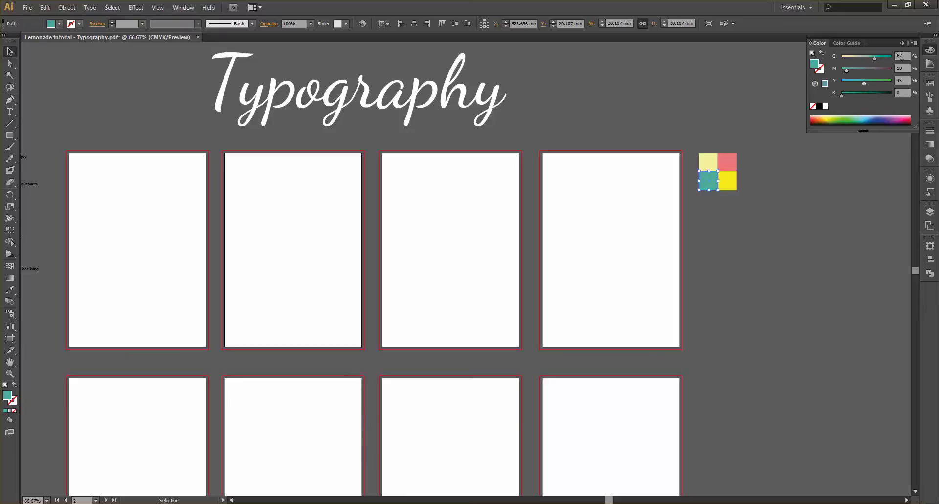
Fill the lower-right small square with a light blue swatch and adjust it to 50% cyan and 5% magenta.
click(728, 182)
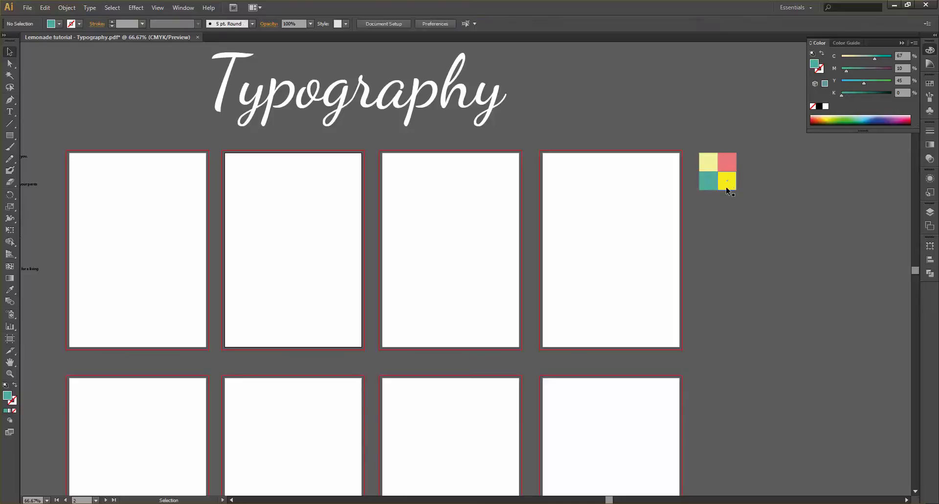
click(930, 83)
click(862, 94)
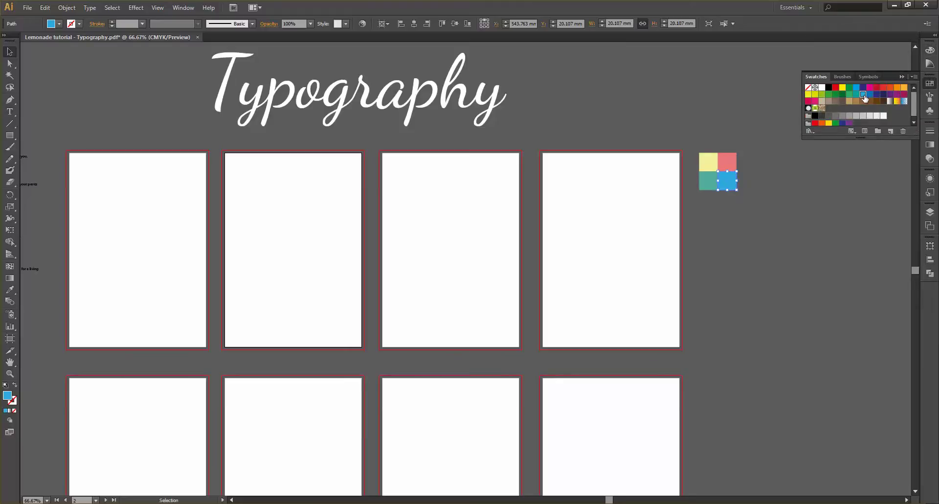
click(929, 50)
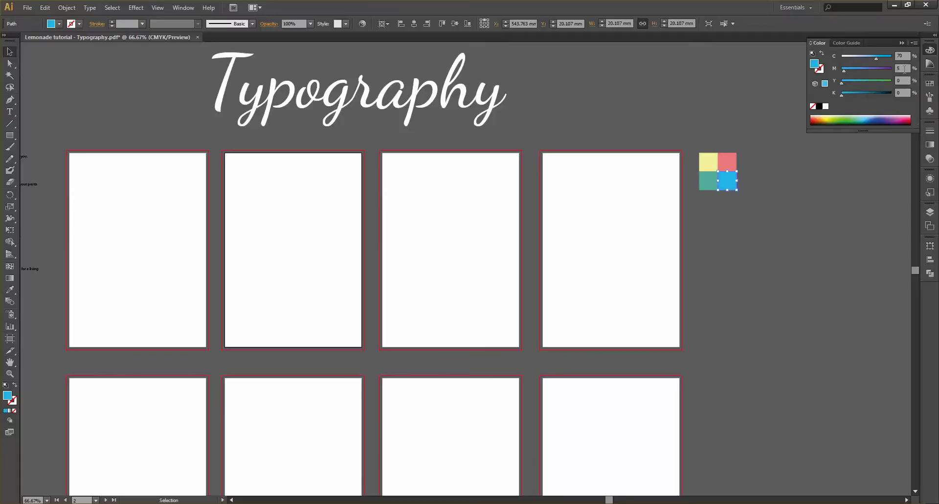
scroll(900, 56, down, 4)
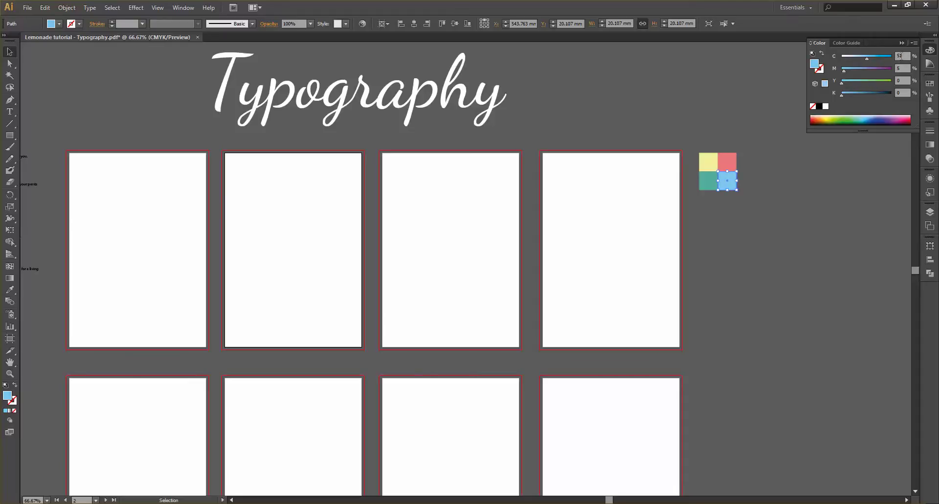
click(748, 109)
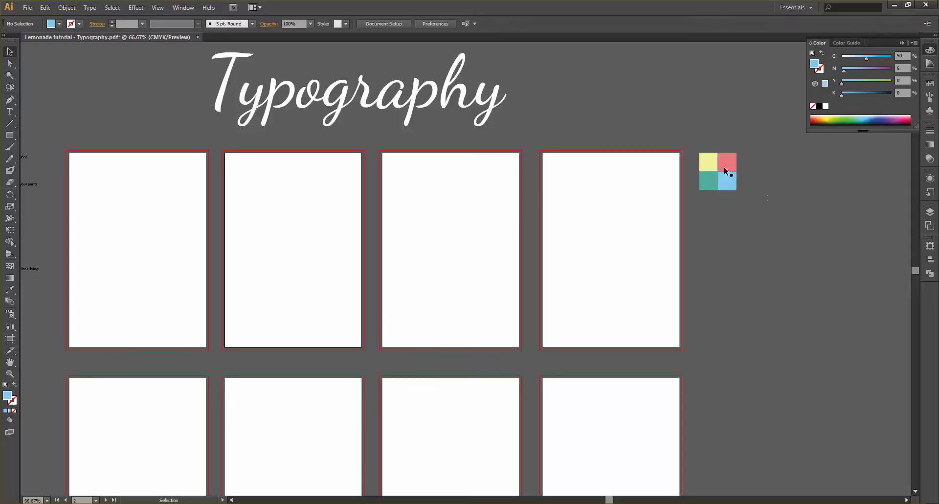
Lighten the lower-left green square by setting its cyan value to 60%.
click(713, 184)
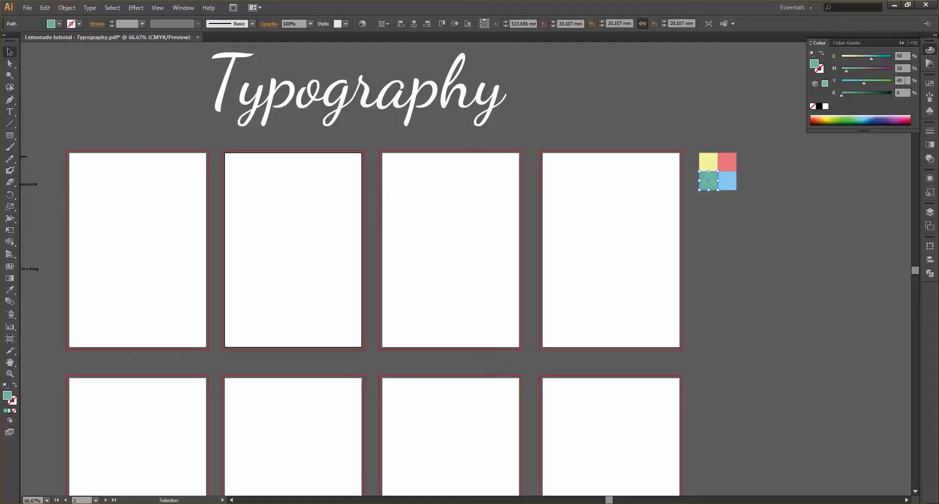
click(774, 176)
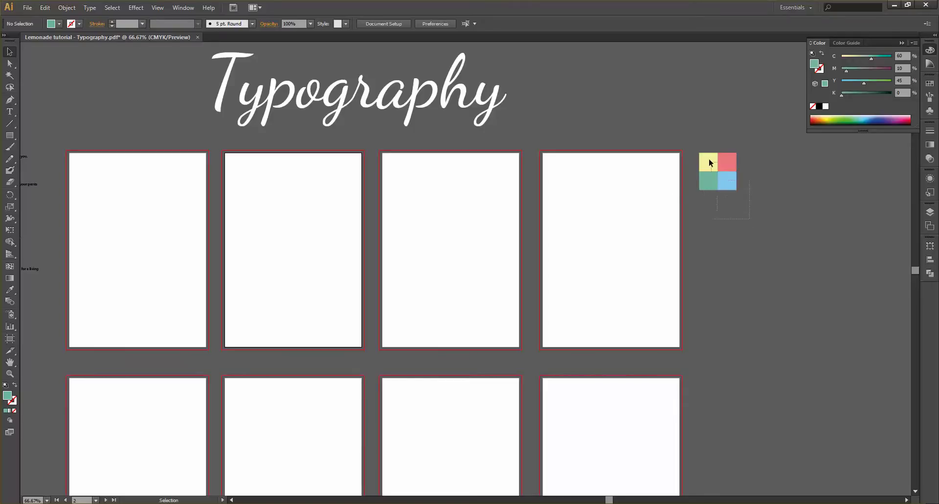
Duplicate the four-color block below itself and arrange the copies in a single column of yellow, green, red and blue.
click(721, 186)
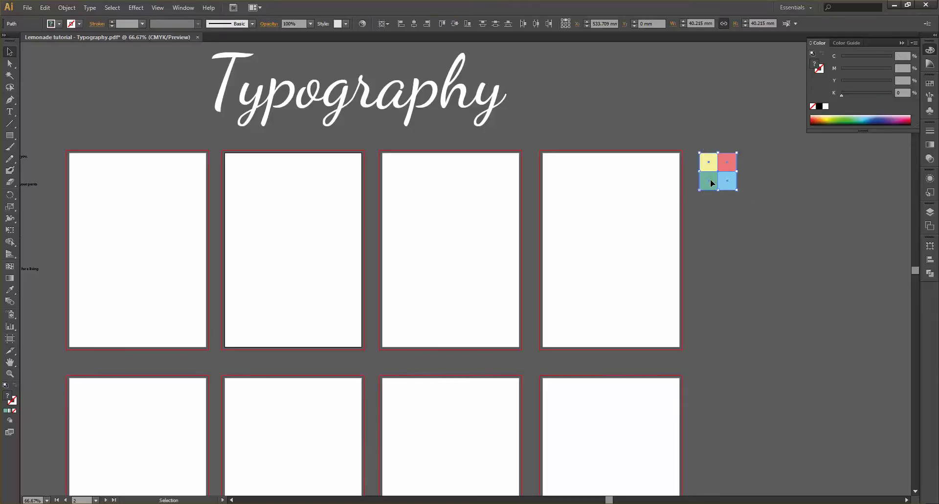
drag(711, 183, 710, 254)
click(778, 242)
click(744, 260)
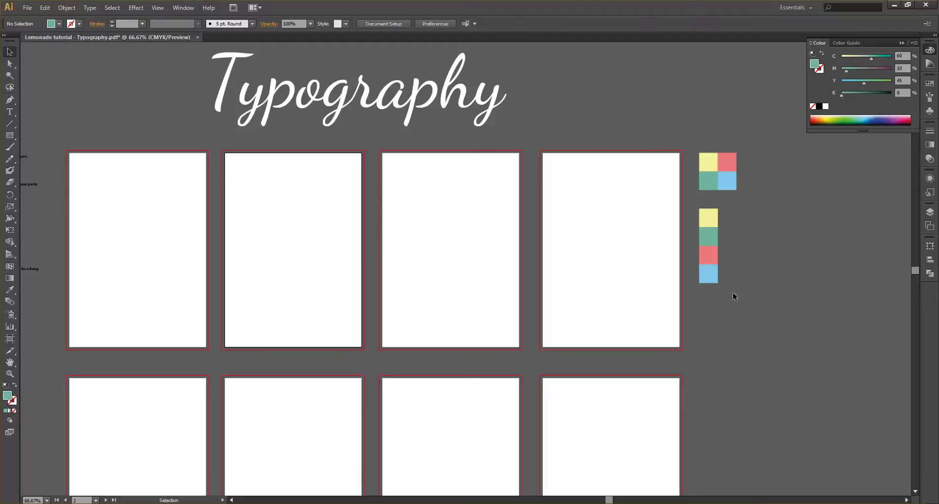
Nudge the blue square at the bottom of the column down about 10 mm.
click(708, 280)
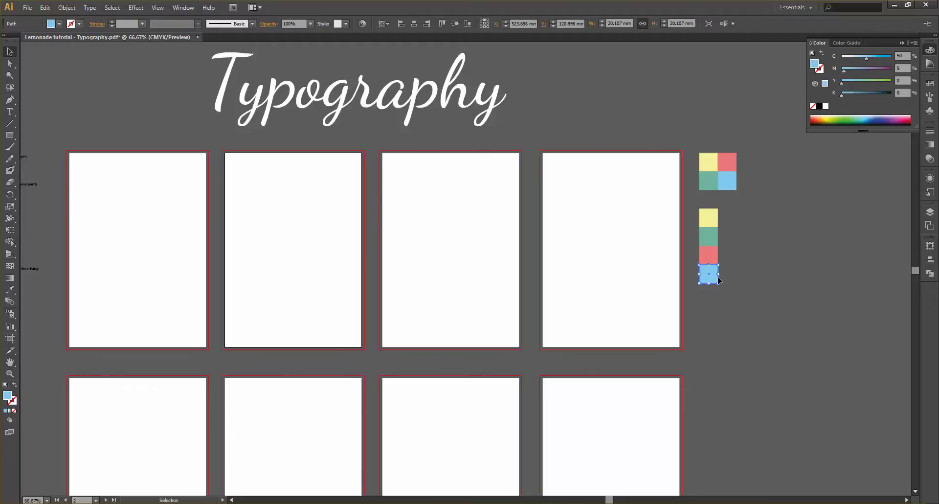
key(Down)
key(Down)
key(Down)
key(Down)
key(Down)
key(Down)
key(Down)
key(Down)
key(Down)
key(Down)
key(Down)
key(Down)
key(Down)
key(Down)
key(Down)
key(Down)
key(Down)
key(Down)
key(Down)
key(Down)
Distribute the four squares of the column evenly in the vertical direction, aligned to the selection.
drag(752, 303, 695, 217)
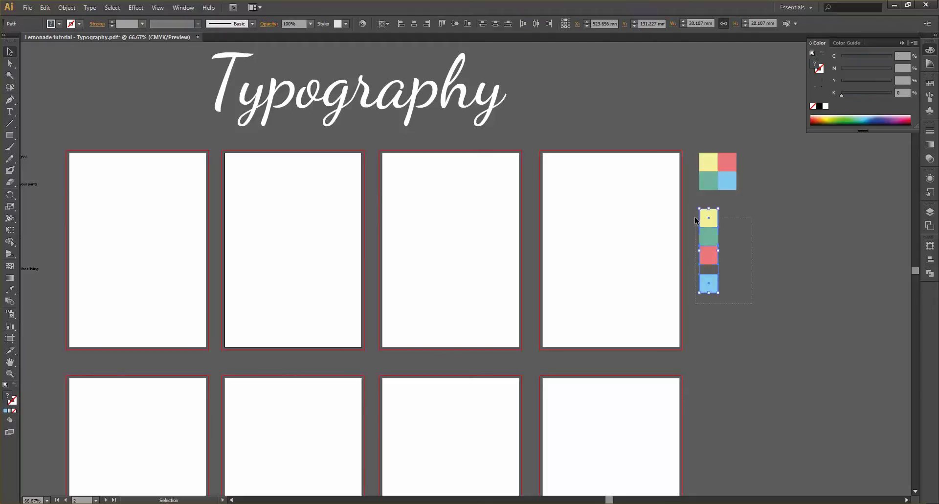
click(389, 24)
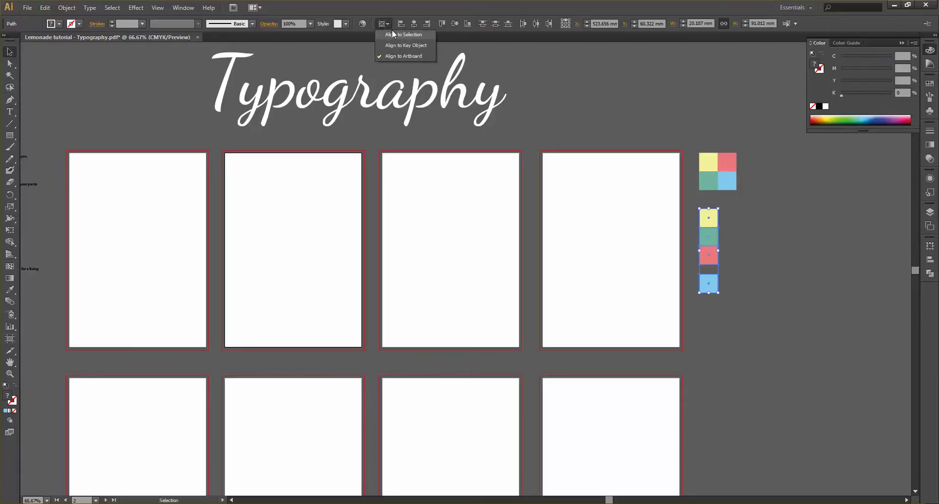
click(394, 36)
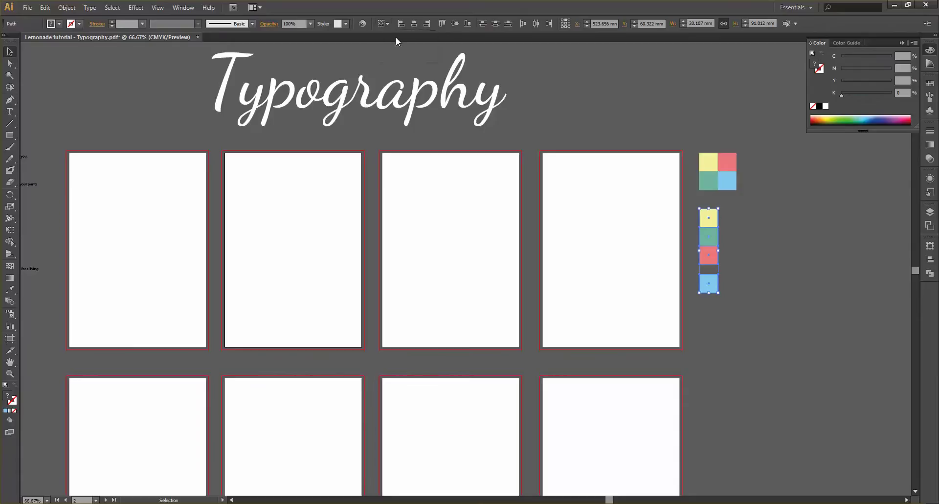
click(495, 23)
click(759, 258)
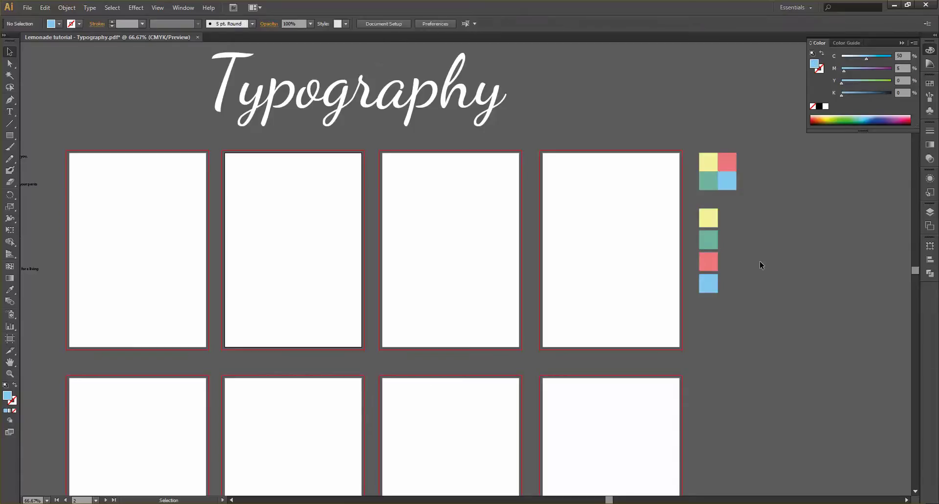
Make Layer 3 with the wood textures visible on the artboards.
scroll(758, 260, up, 3)
scroll(659, 209, up, 1)
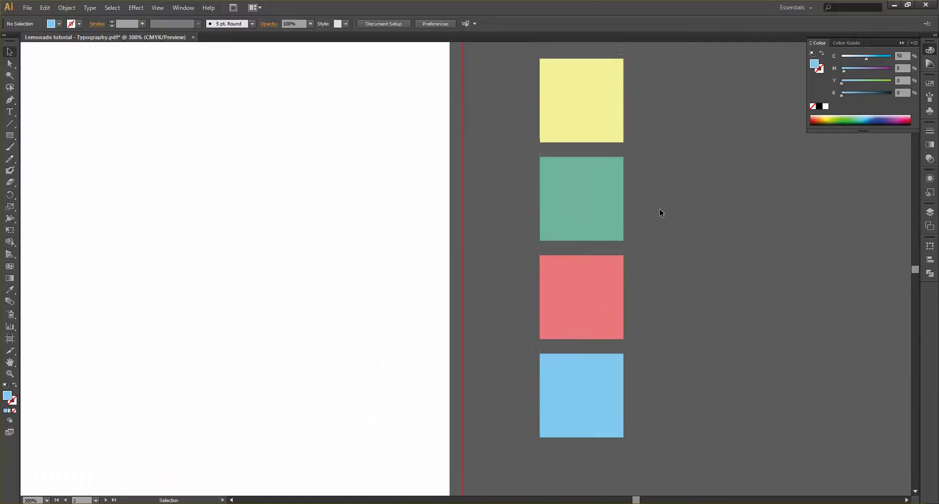
scroll(659, 210, right, 1)
scroll(659, 208, down, 4)
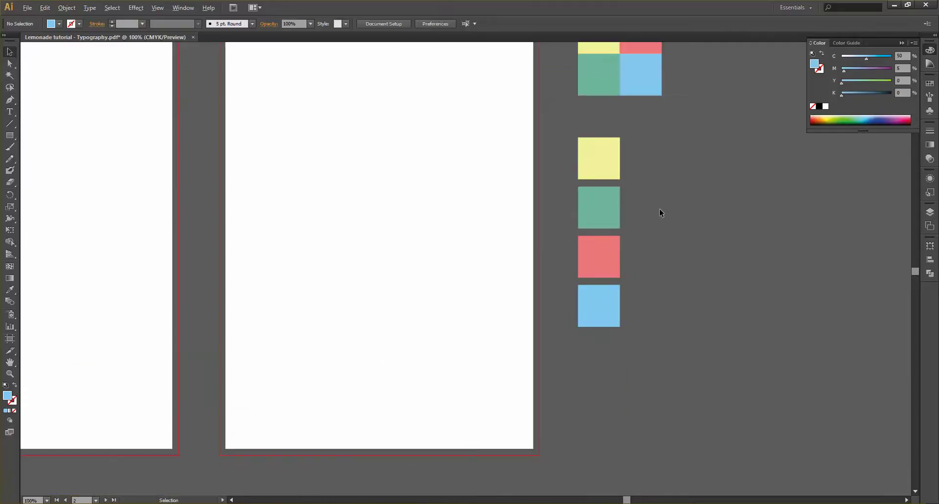
scroll(659, 210, left, 2)
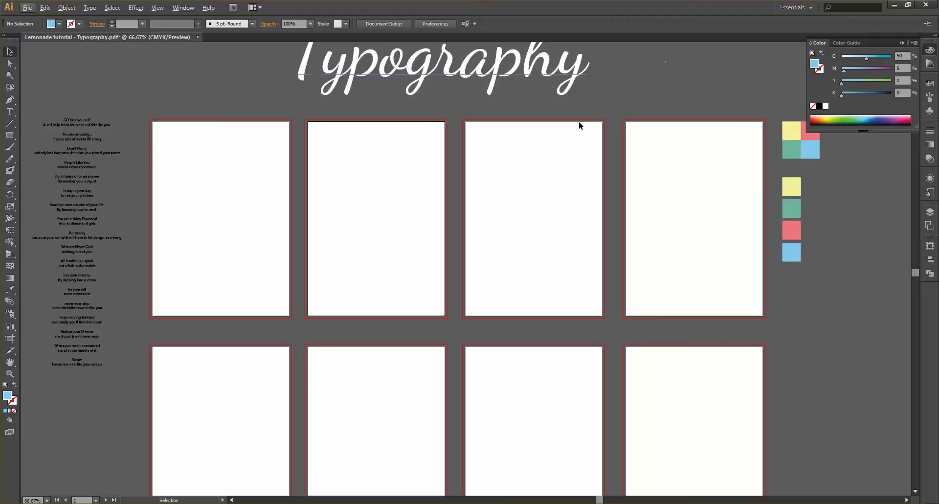
click(929, 215)
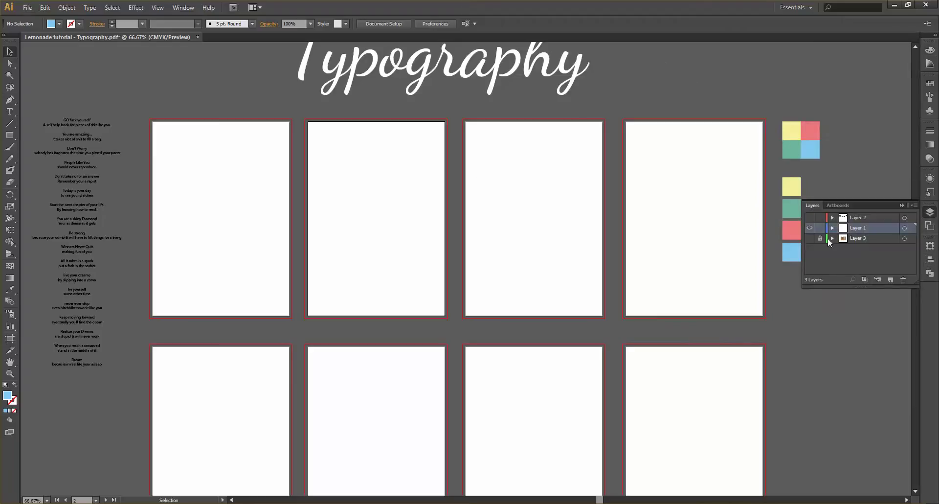
click(810, 238)
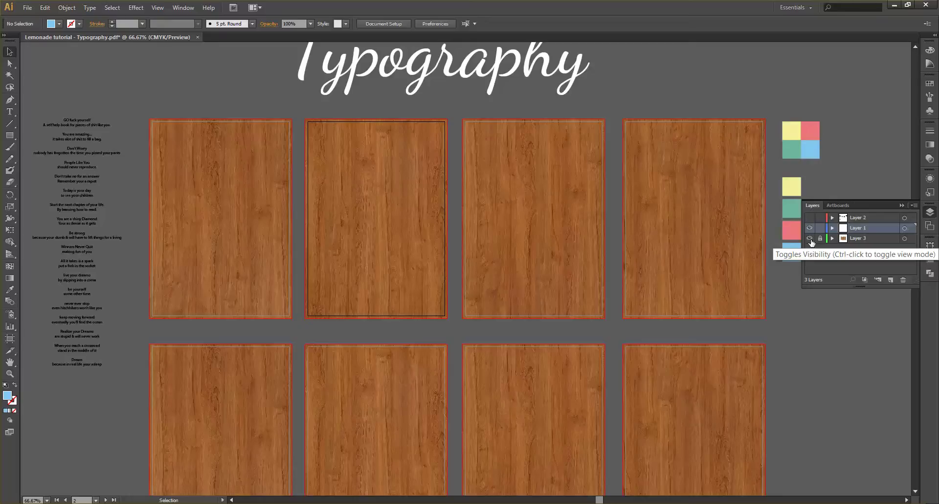
Test the color column against the wood by placing a copy on the third artboard, and delete that copy.
scroll(787, 259, right, 3)
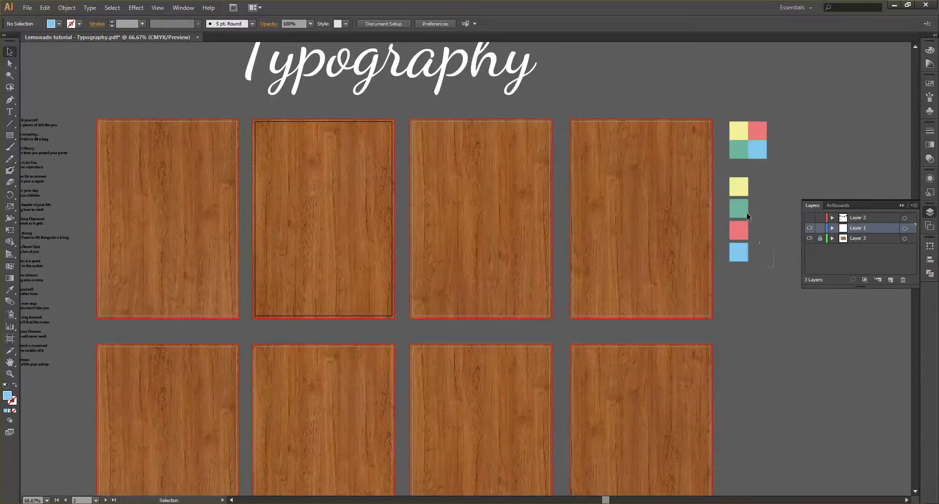
click(745, 212)
drag(743, 211, 504, 200)
click(595, 93)
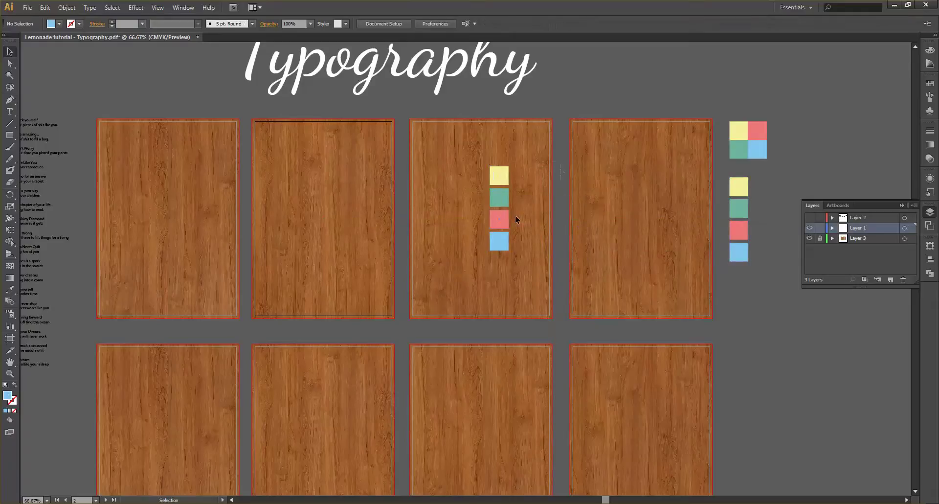
drag(473, 255, 486, 243)
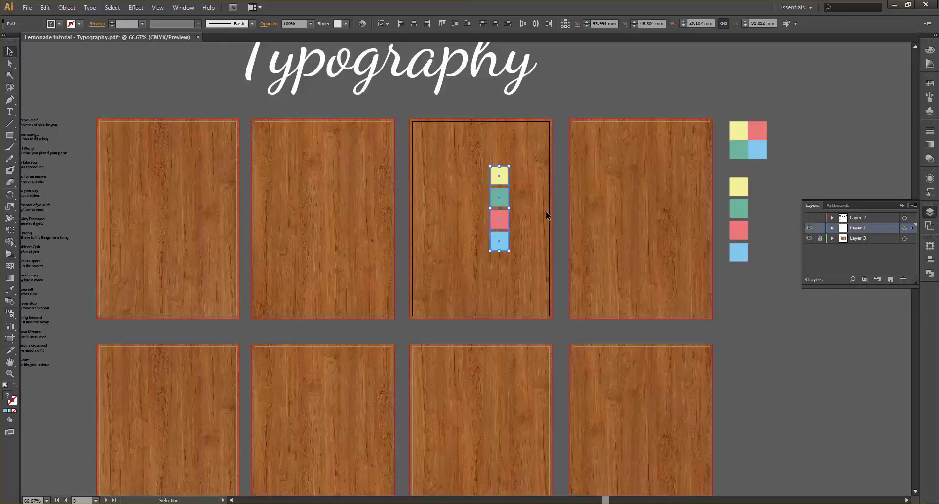
key(Delete)
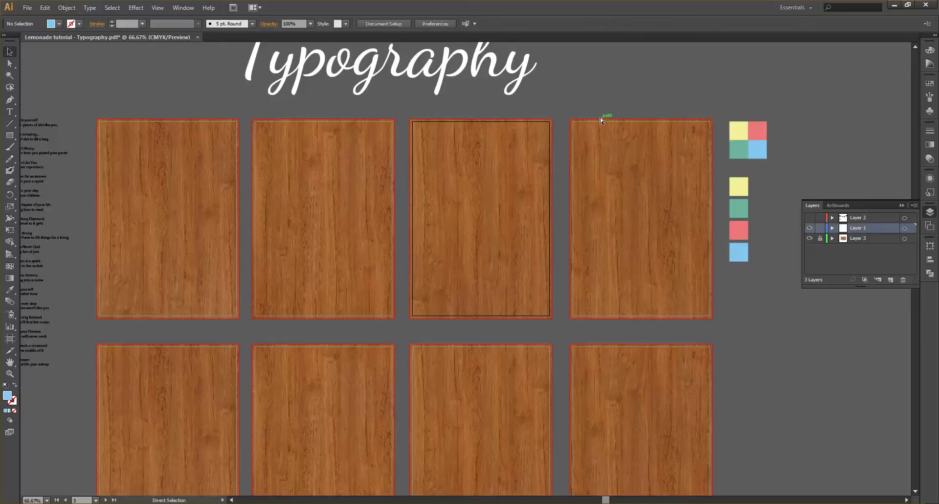
scroll(600, 117, right, 2)
scroll(536, 105, left, 5)
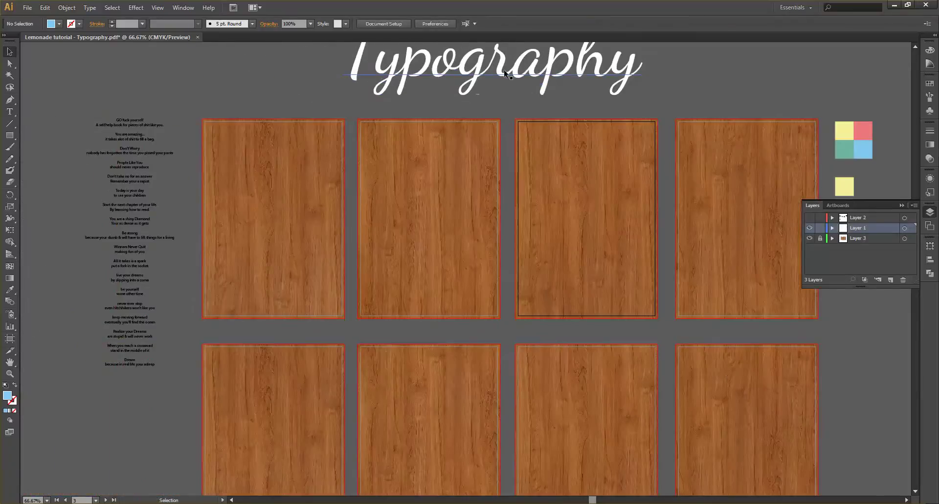
Hide the wood textures of Layer 3 and show the draft posters of Layer 2.
click(809, 239)
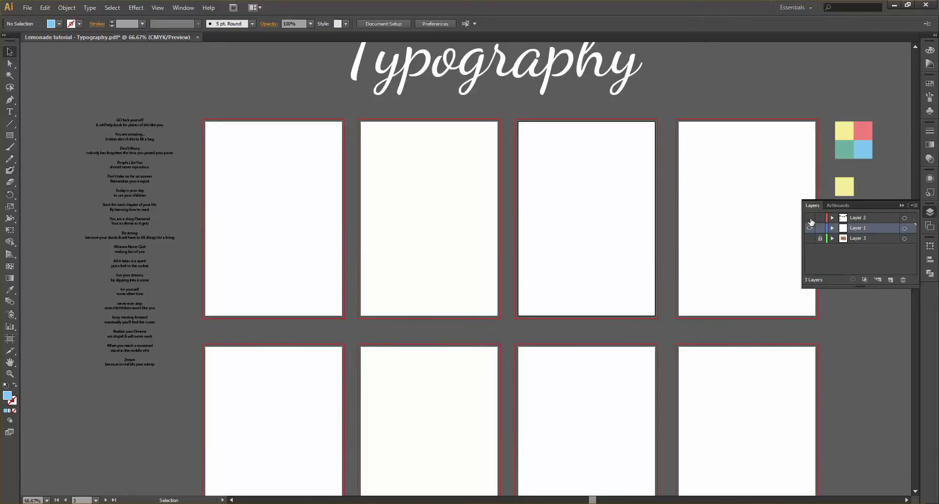
click(810, 218)
scroll(670, 214, left, 5)
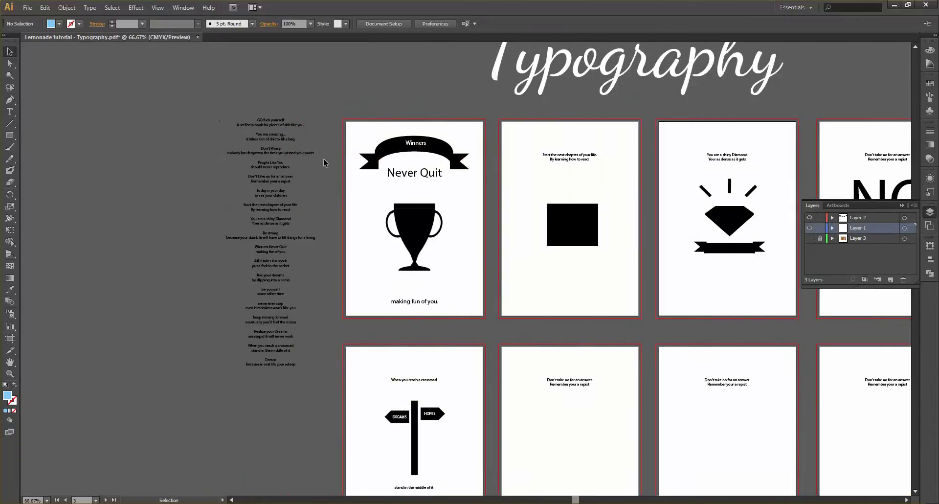
Review the draft posters on the artboards, examining the trophy design and the diamond poster's quote up close.
scroll(346, 153, down, 2)
scroll(497, 215, up, 3)
scroll(532, 198, down, 3)
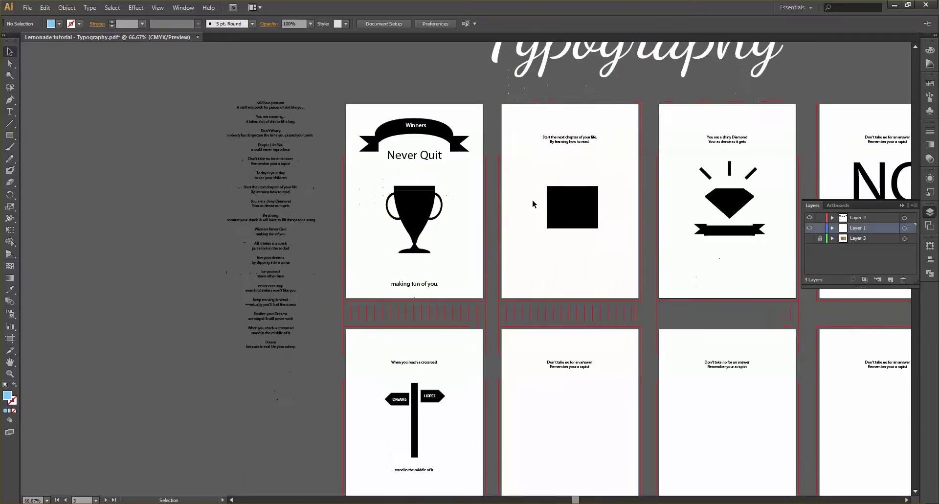
scroll(456, 188, right, 3)
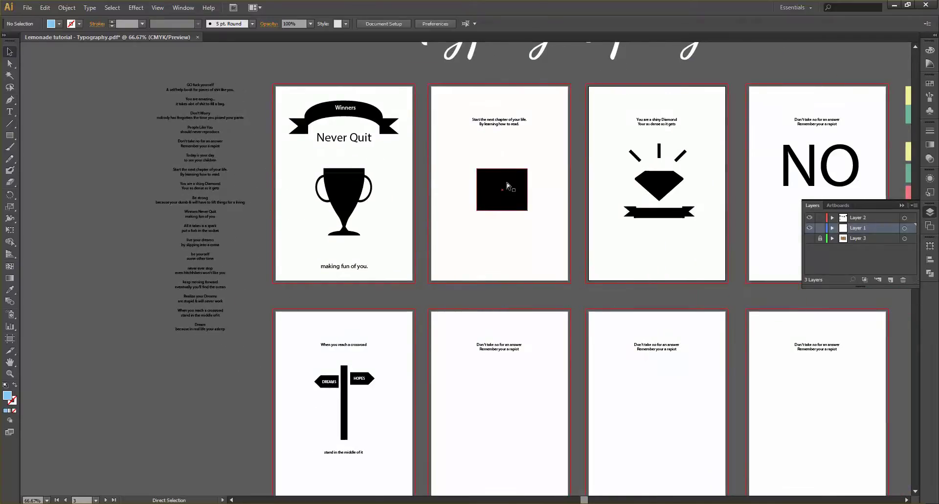
scroll(507, 183, right, 5)
scroll(506, 184, left, 3)
scroll(506, 185, right, 4)
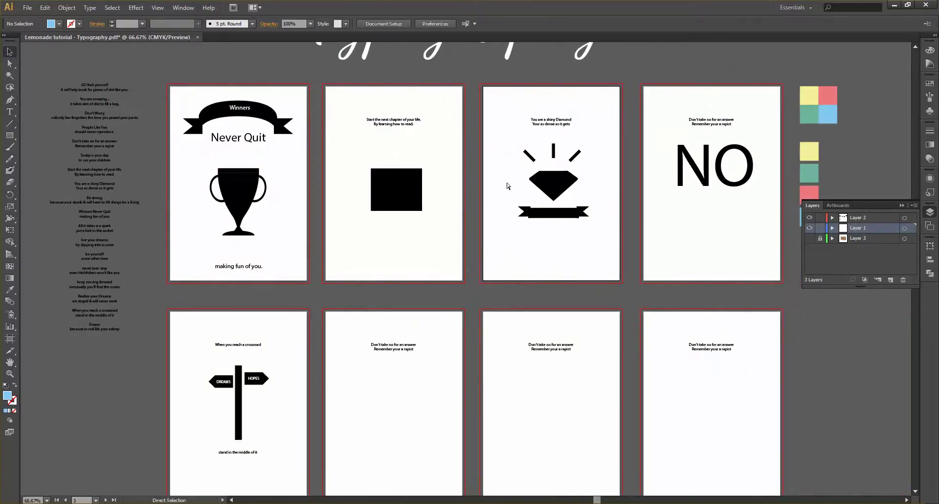
scroll(327, 220, down, 2)
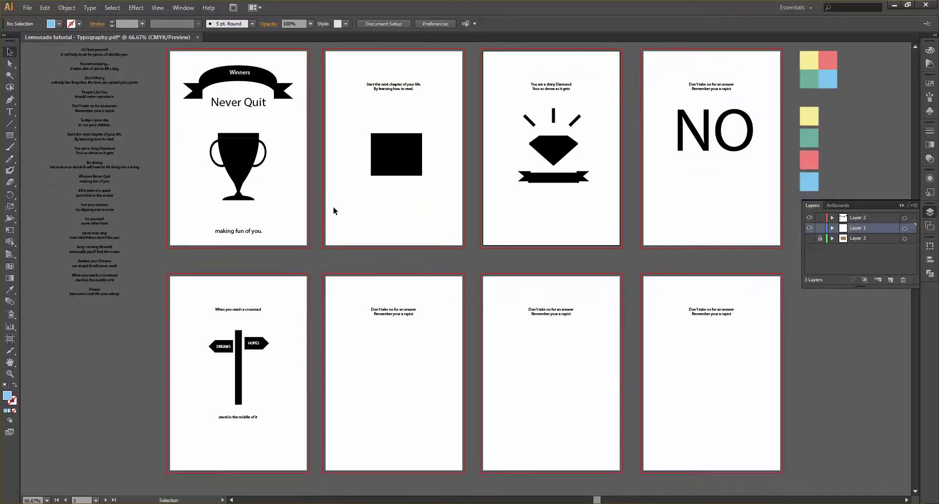
scroll(333, 207, up, 4)
scroll(171, 195, up, 2)
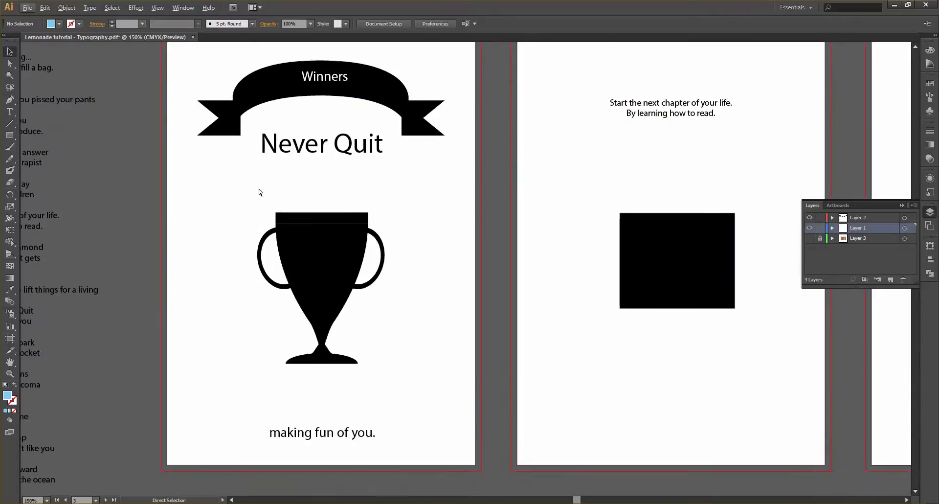
scroll(258, 187, down, 2)
scroll(287, 185, right, 3)
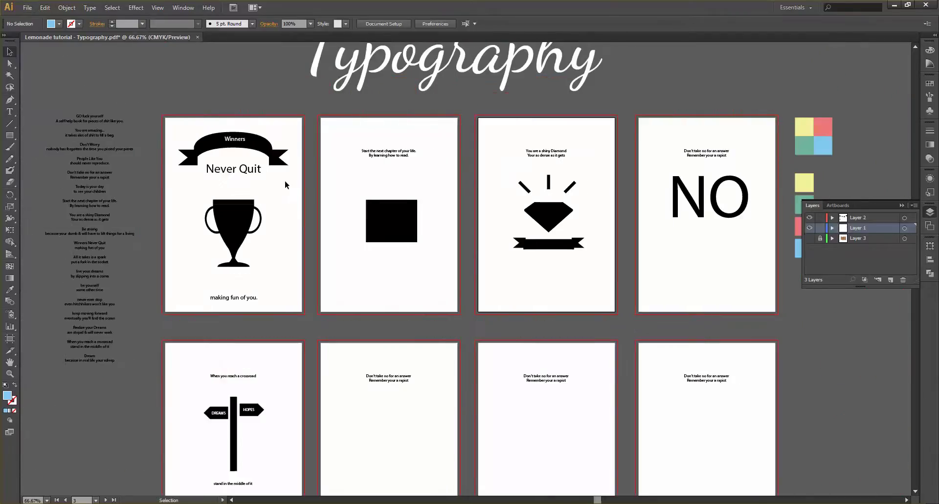
scroll(582, 171, up, 3)
scroll(485, 168, up, 2)
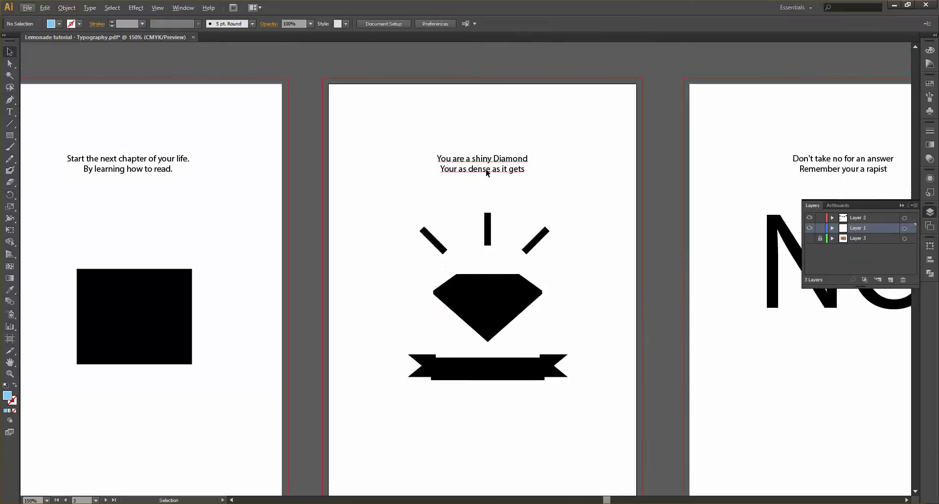
scroll(476, 171, up, 2)
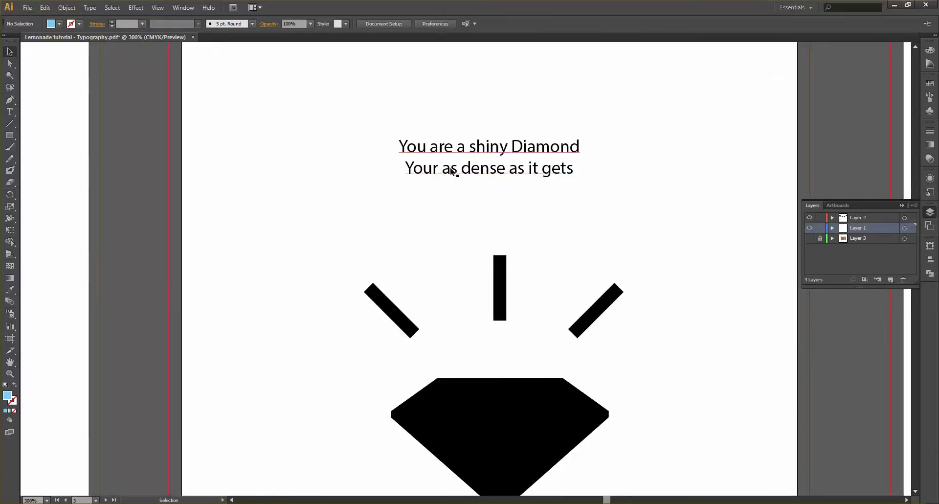
scroll(493, 187, down, 1)
scroll(492, 183, down, 2)
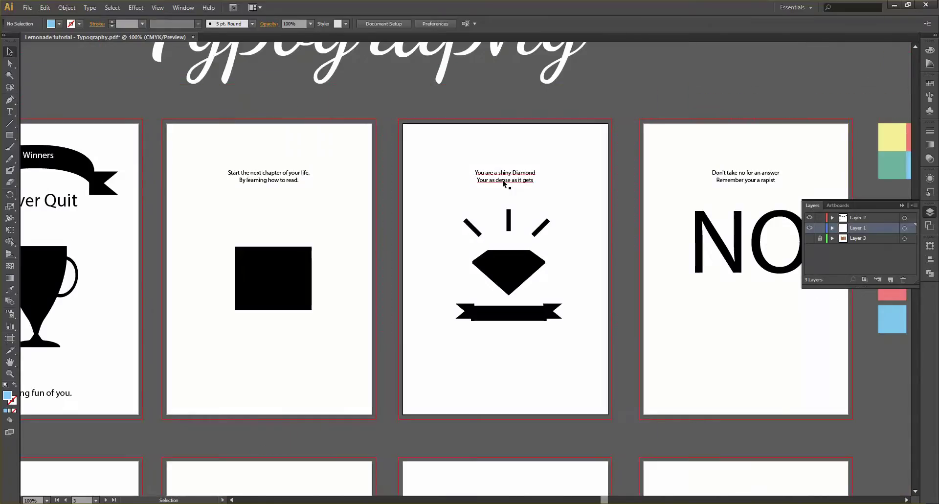
Set two spare copies of the diamond quote above the third artboard and place one copy near the artboard's upper edge.
drag(504, 184, 637, 100)
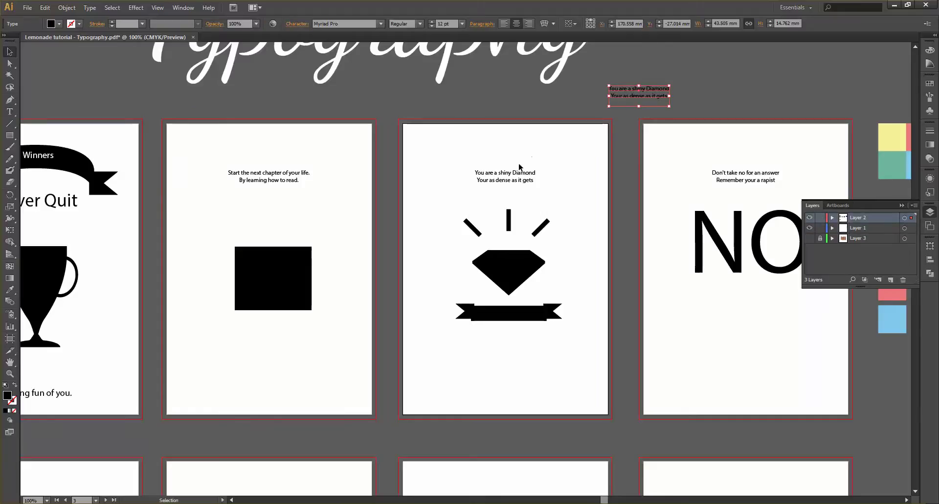
drag(518, 174, 513, 68)
scroll(513, 103, up, 2)
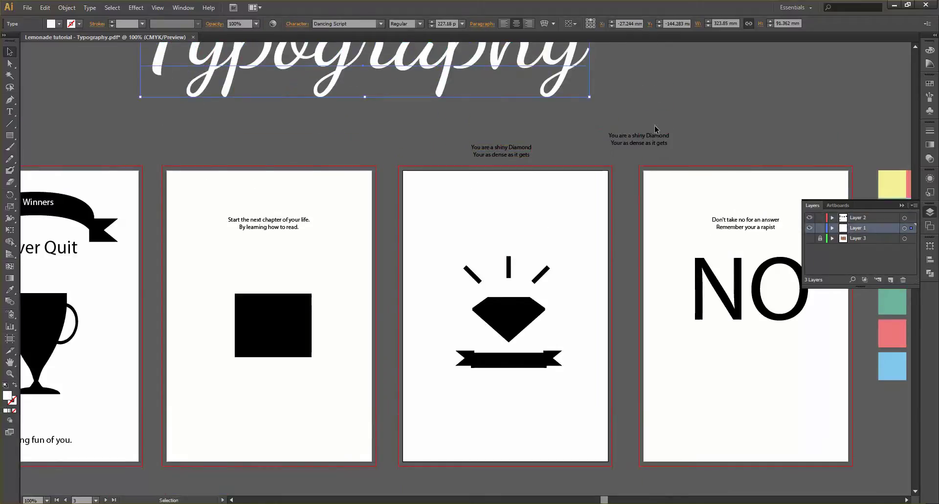
drag(652, 143, 608, 171)
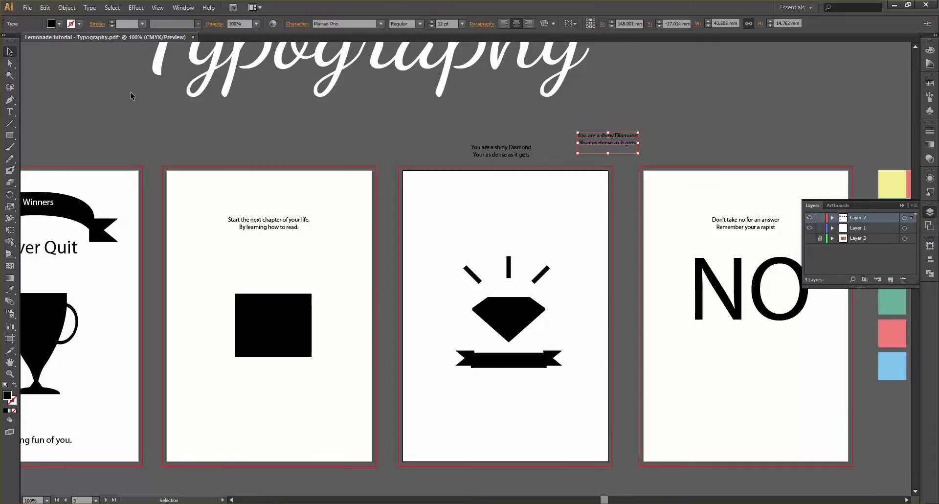
drag(501, 155, 499, 200)
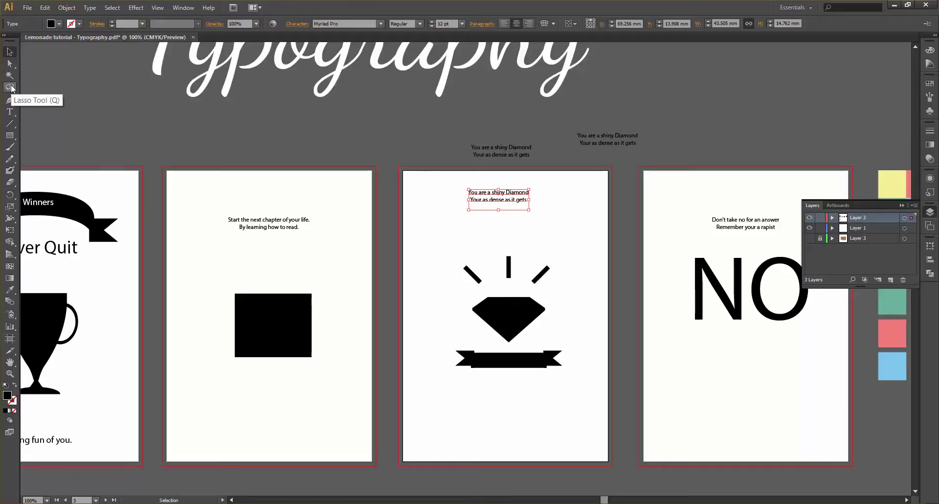
Make a separate text object reading "You are" from the quote's opening words, near the diamond artboard's left edge.
click(9, 112)
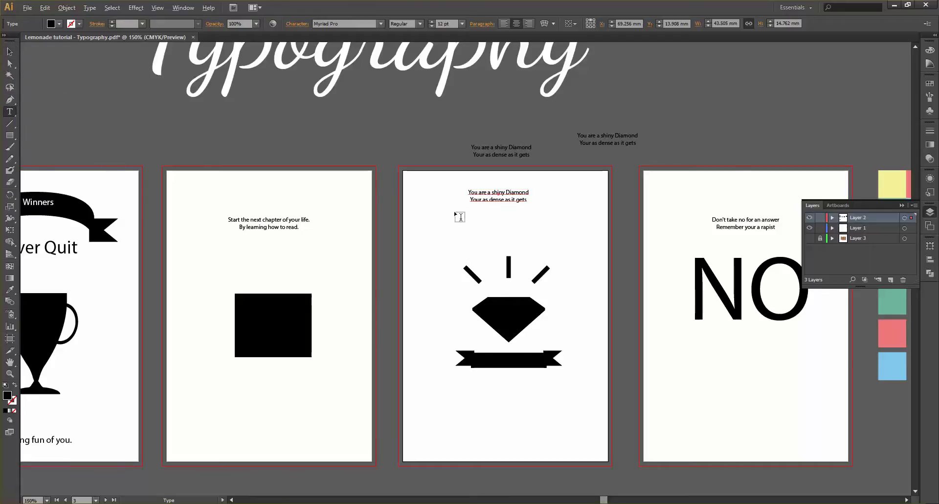
scroll(460, 217, up, 1)
drag(483, 171, 518, 173)
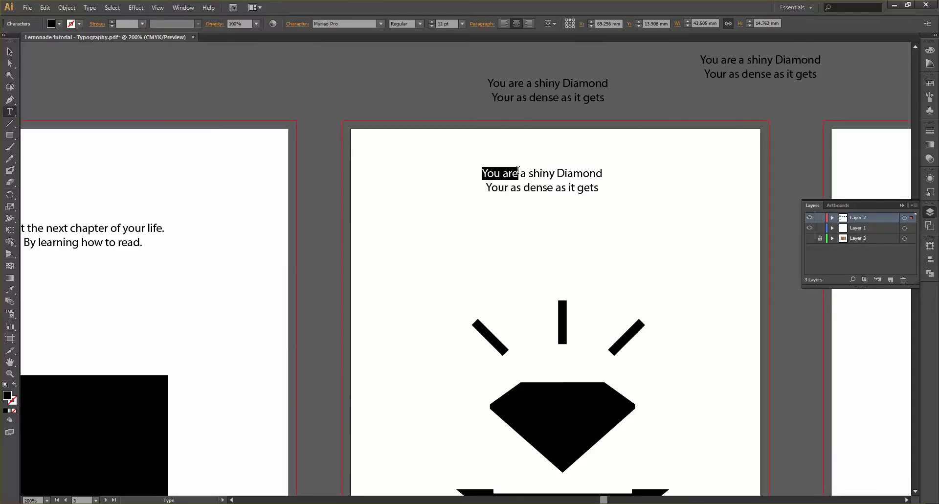
click(6, 52)
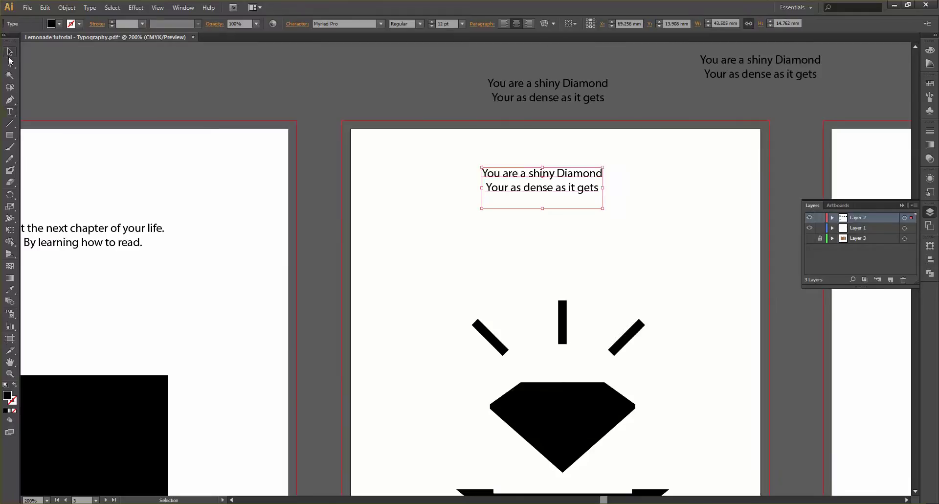
click(9, 112)
click(375, 245)
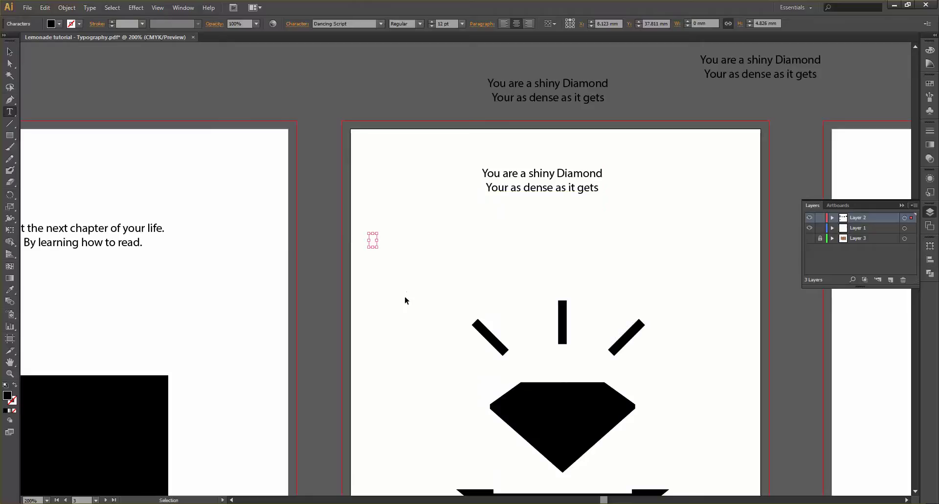
text(You are)
click(10, 52)
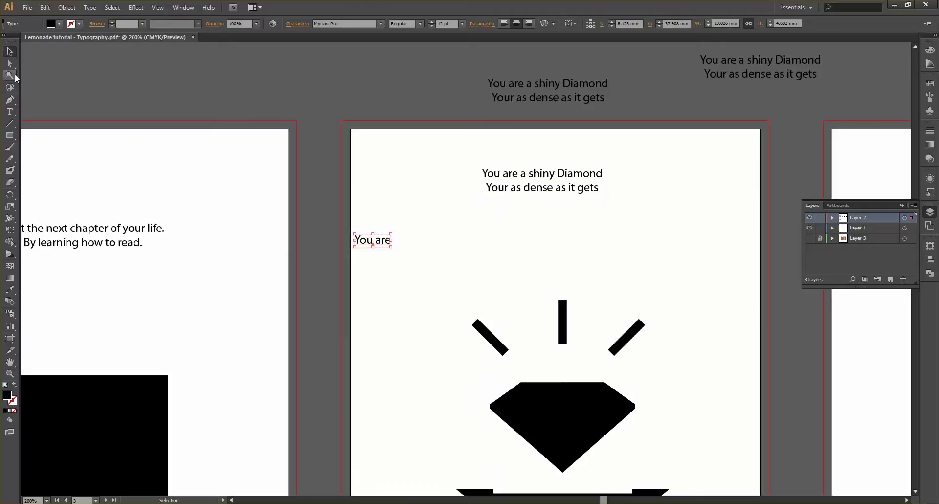
Duplicate the "You are" text just below itself and replace the copy's wording with "a" from the quote.
click(10, 112)
double_click(523, 173)
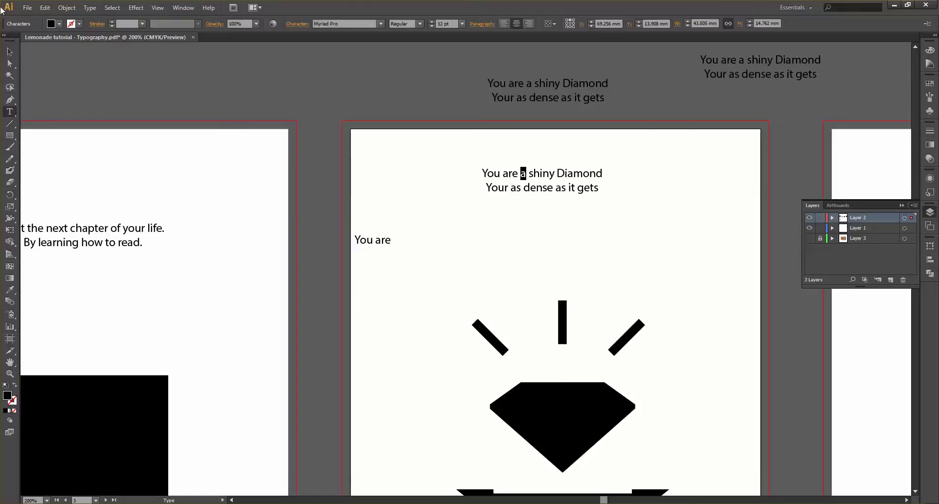
click(10, 51)
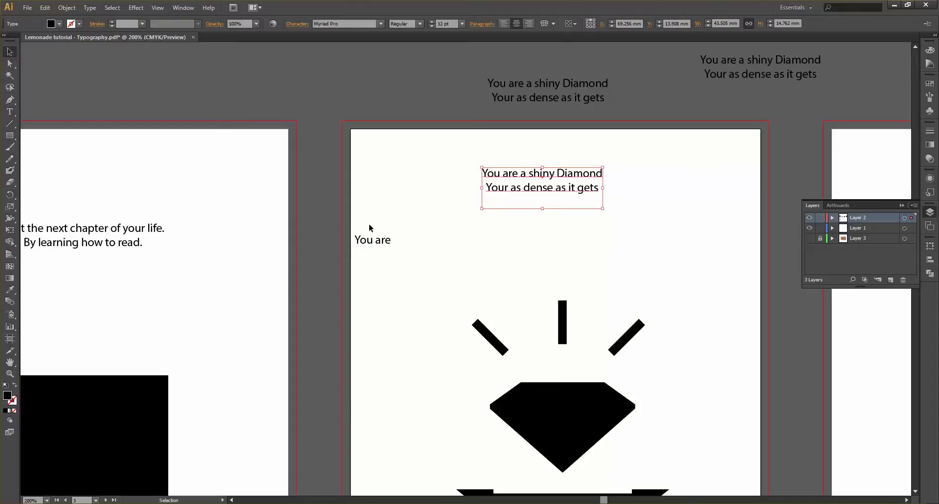
drag(381, 245, 379, 263)
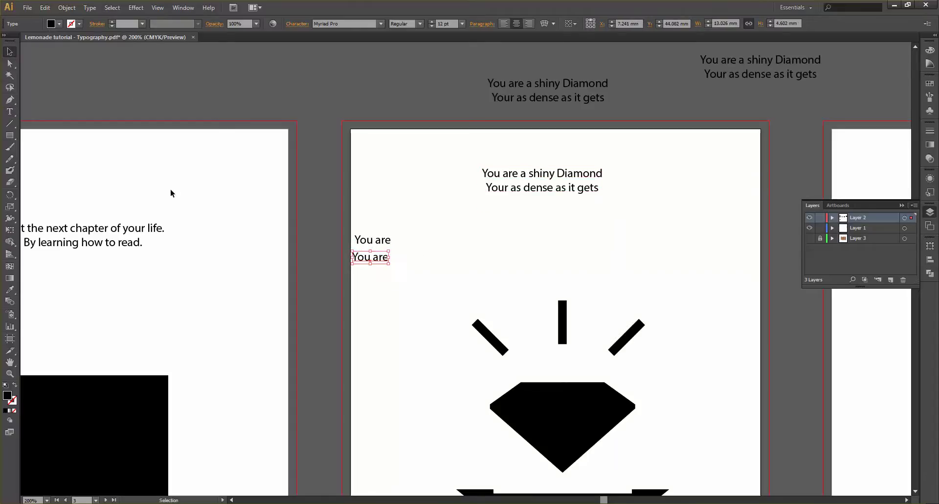
click(10, 112)
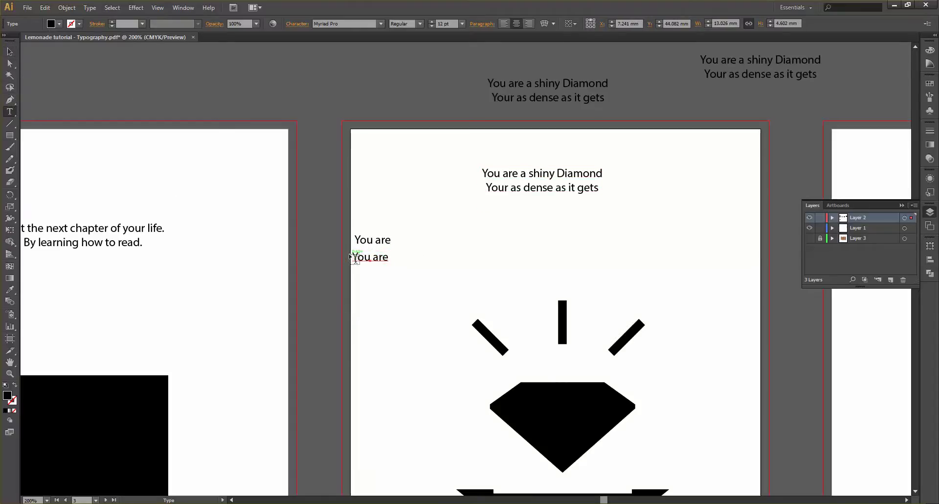
drag(353, 257, 490, 256)
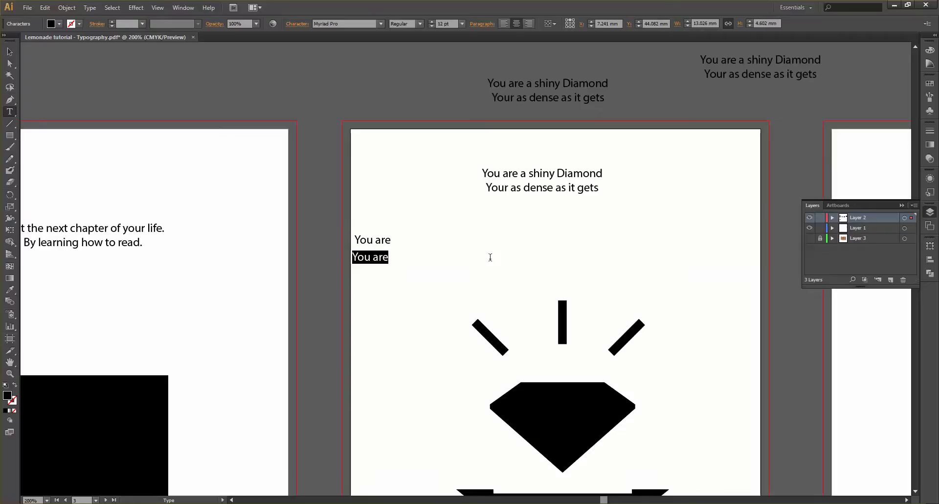
text(a)
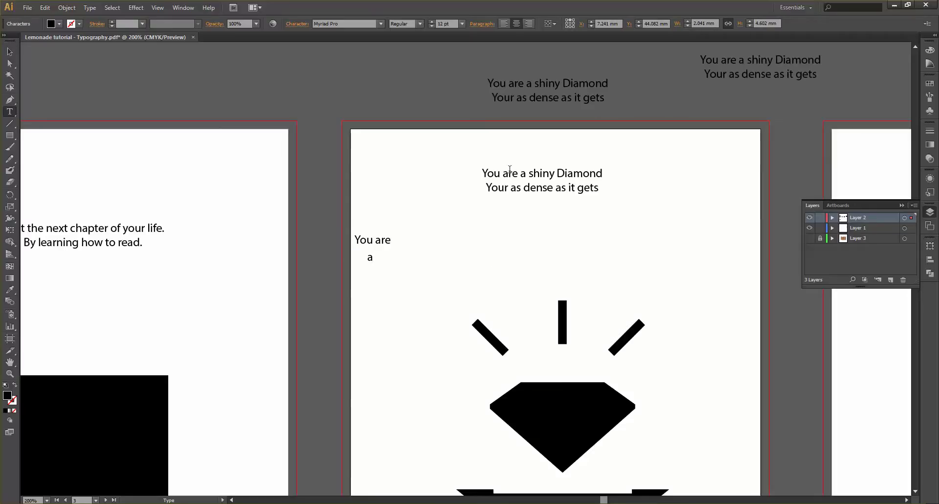
click(10, 52)
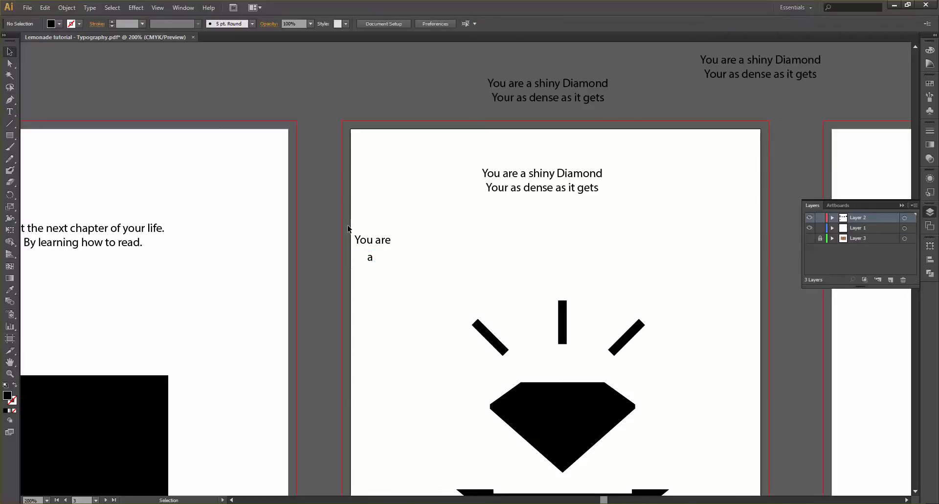
Duplicate the "You are" and "a" texts together directly below the originals.
shift+click(377, 243)
drag(376, 243, 377, 279)
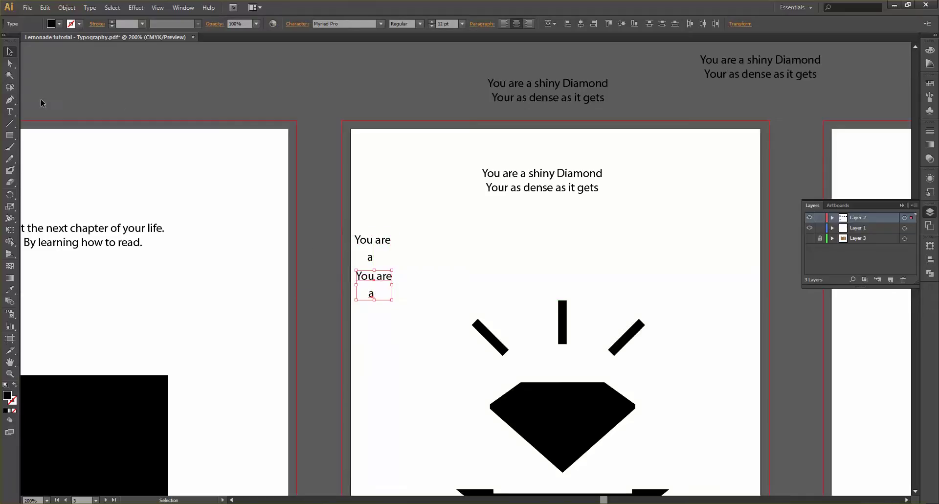
click(23, 92)
Replace the duplicated "You are" text with the word "shiny" copied from the quote.
click(10, 113)
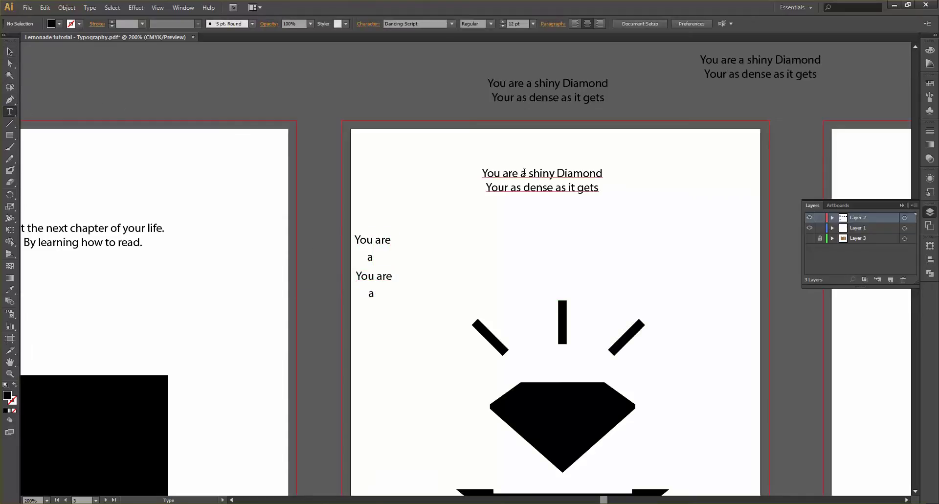
drag(528, 173, 554, 173)
key(ctrl+c)
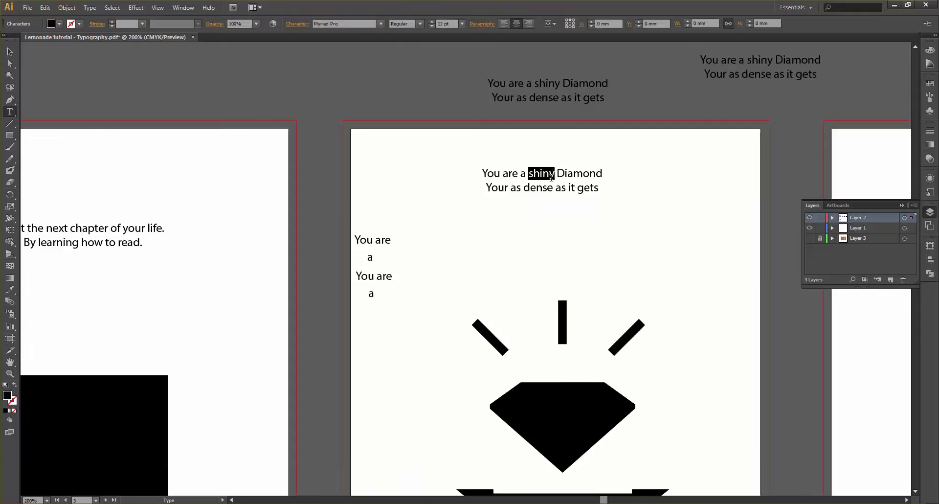
drag(355, 276, 393, 276)
key(ctrl+v)
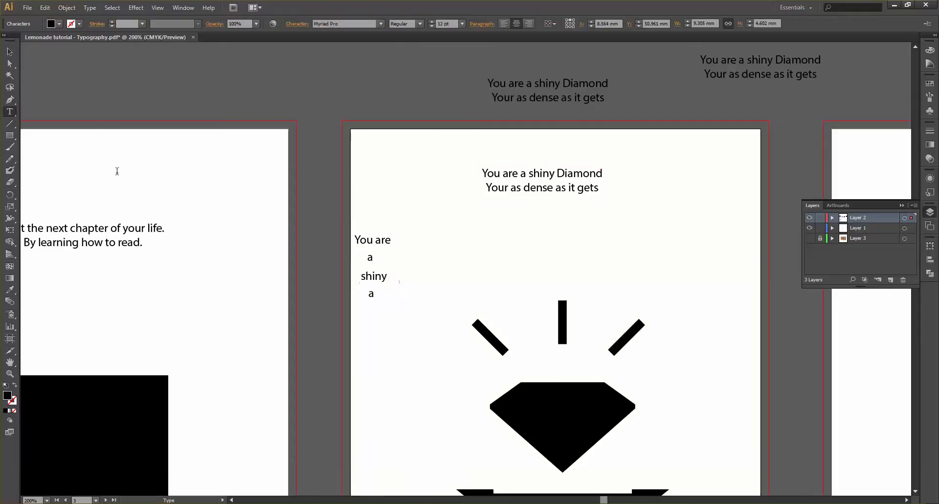
click(10, 51)
click(217, 73)
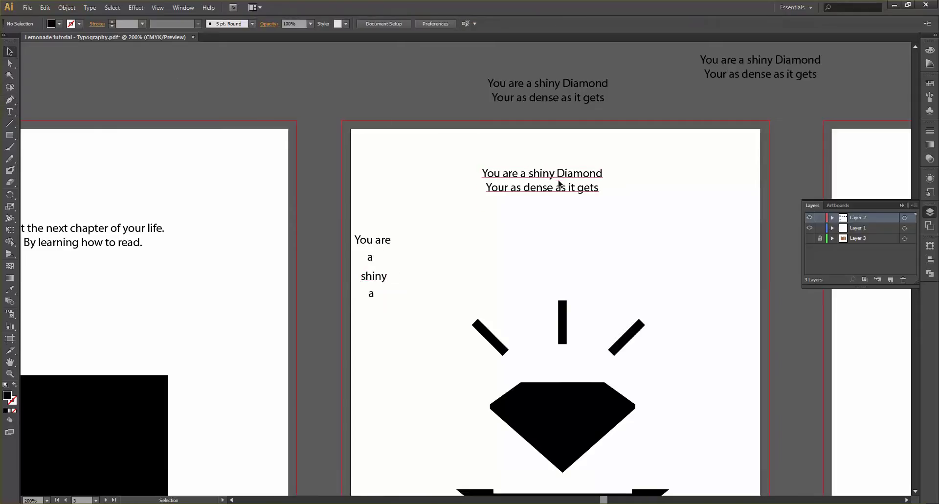
Replace the lower duplicated "a" text below "shiny" with the word "Diamond" copied from the quote.
click(10, 112)
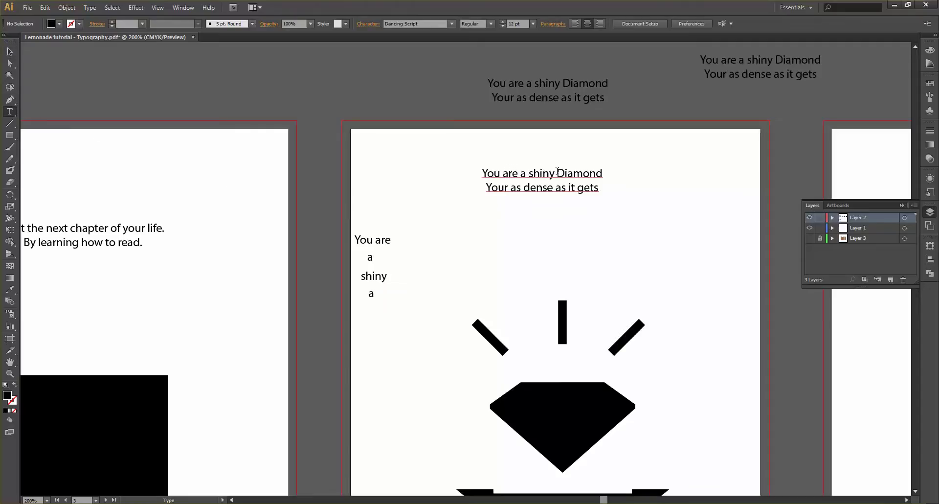
drag(557, 174, 610, 173)
key(ctrl+c)
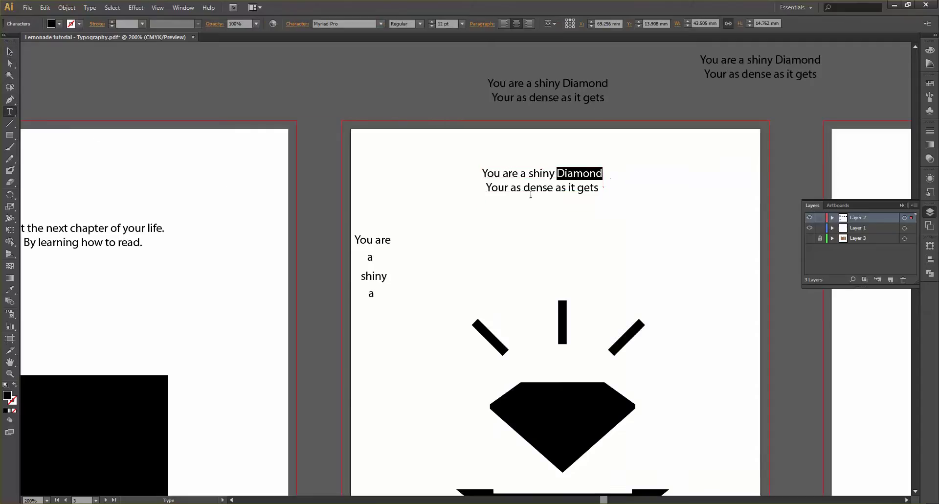
double_click(372, 292)
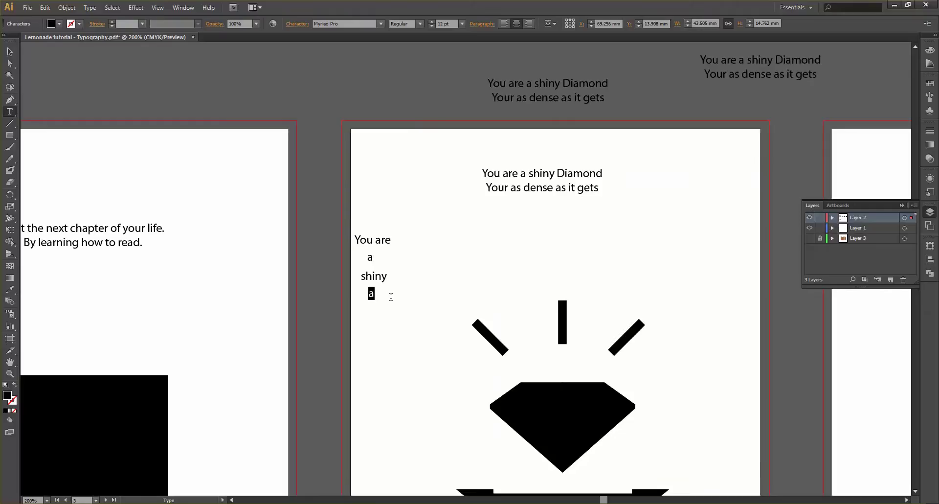
key(ctrl+v)
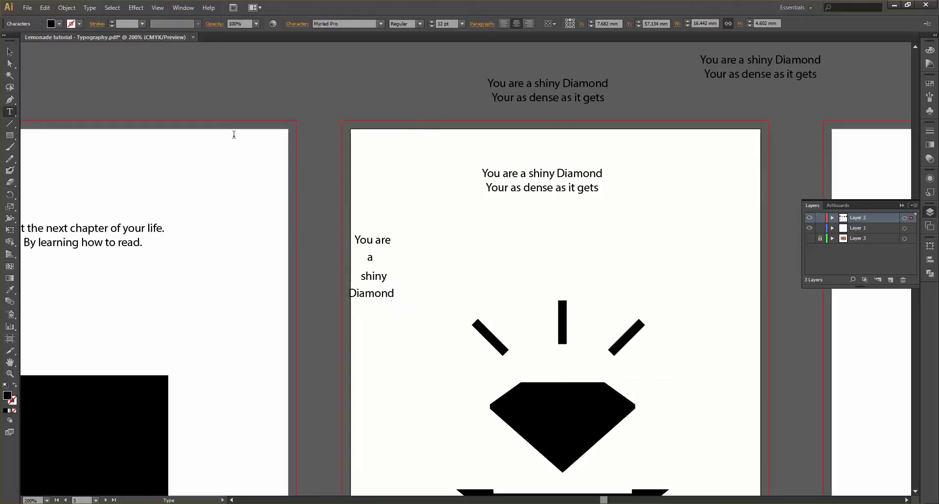
Move the full two-line quote off the diamond artboard, placing it just above the artboard's upper-left corner.
click(10, 51)
click(409, 163)
drag(521, 189, 375, 98)
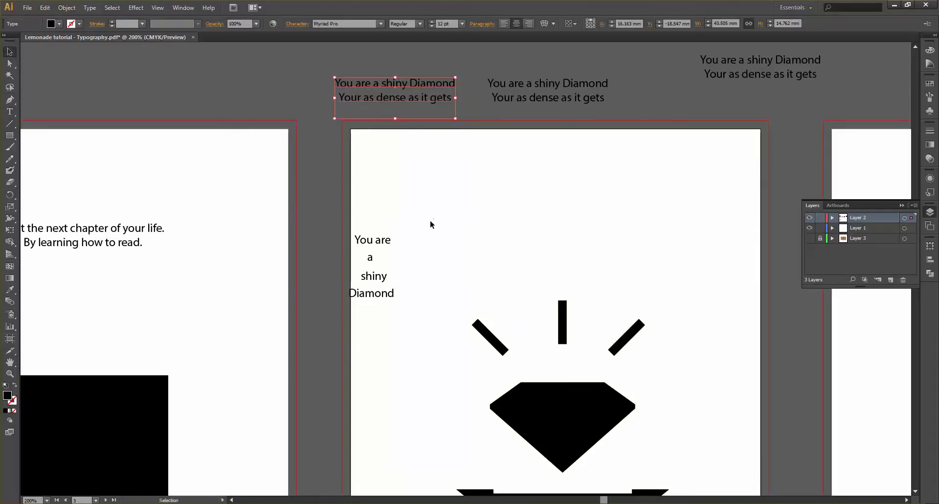
scroll(396, 263, down, 1)
scroll(396, 267, up, 1)
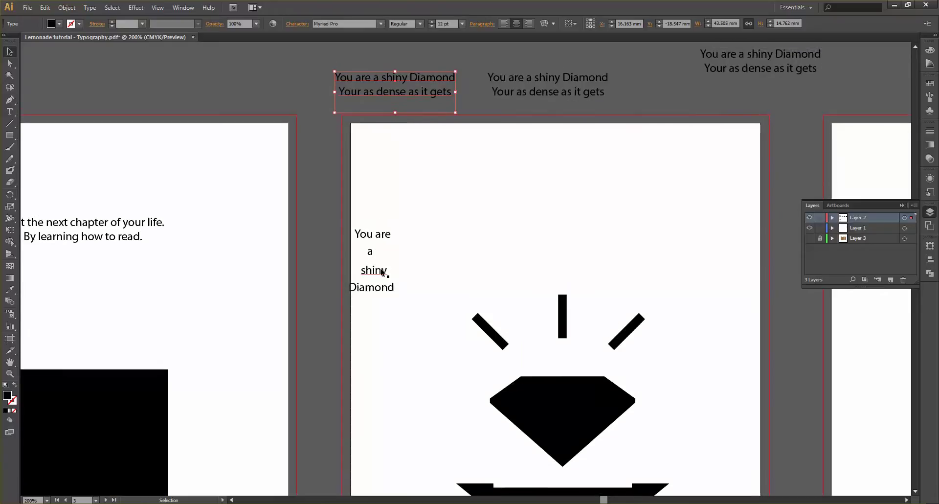
click(384, 272)
click(505, 222)
Stack the words "You are", "a" and "shiny" one below another near the top centre of the diamond artboard.
scroll(512, 224, down, 5)
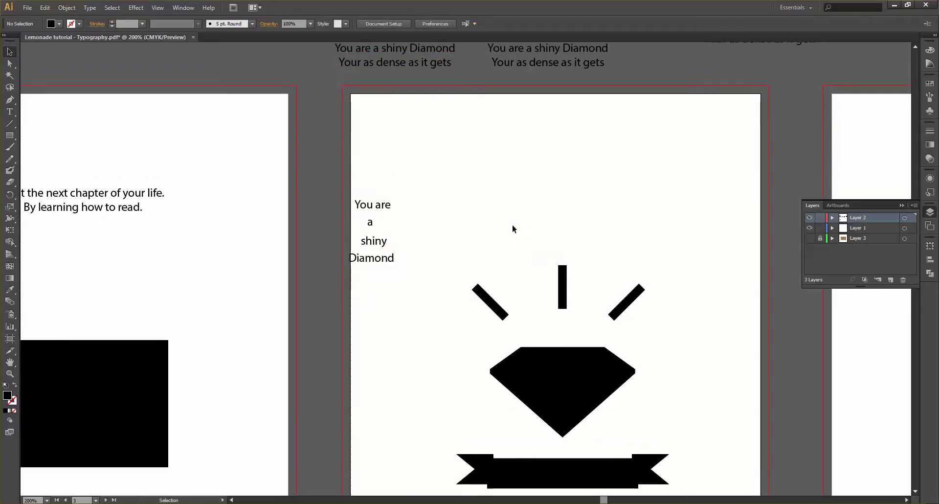
scroll(570, 233, down, 4)
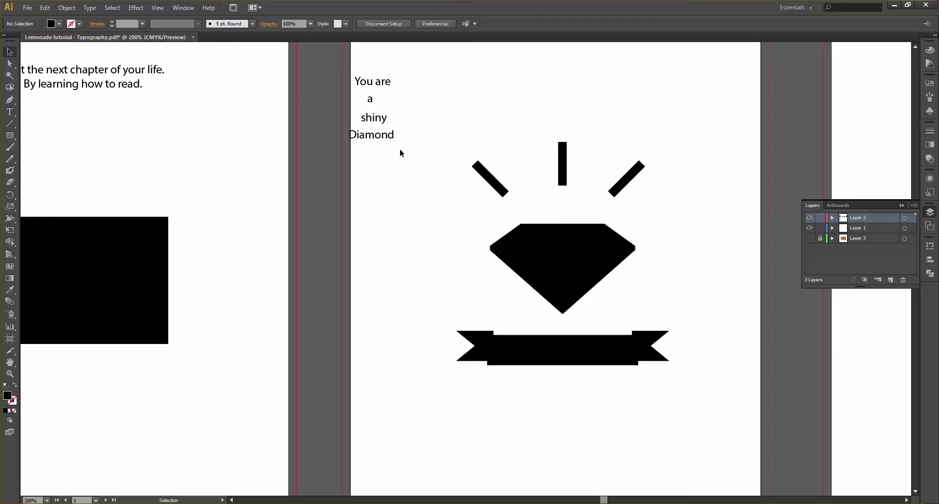
key(ctrl+minus)
scroll(450, 142, left, 1)
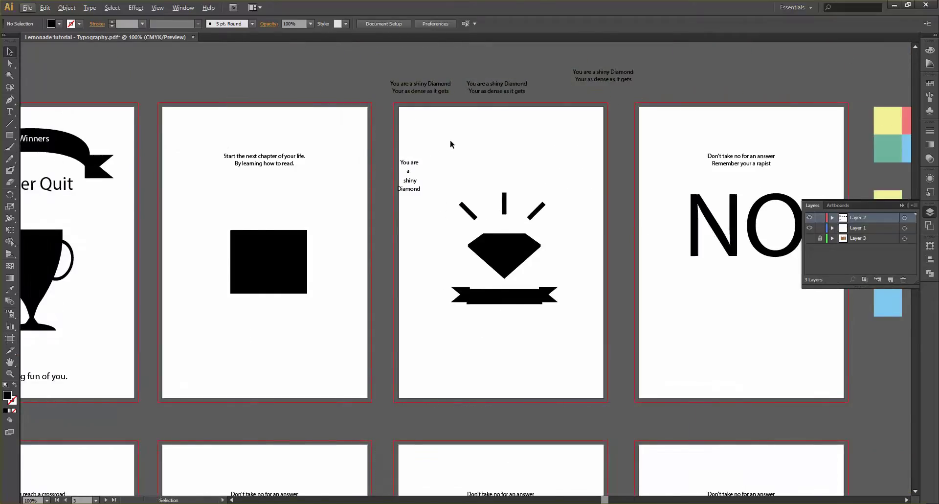
scroll(432, 128, up, 2)
drag(385, 197, 563, 123)
drag(383, 216, 565, 147)
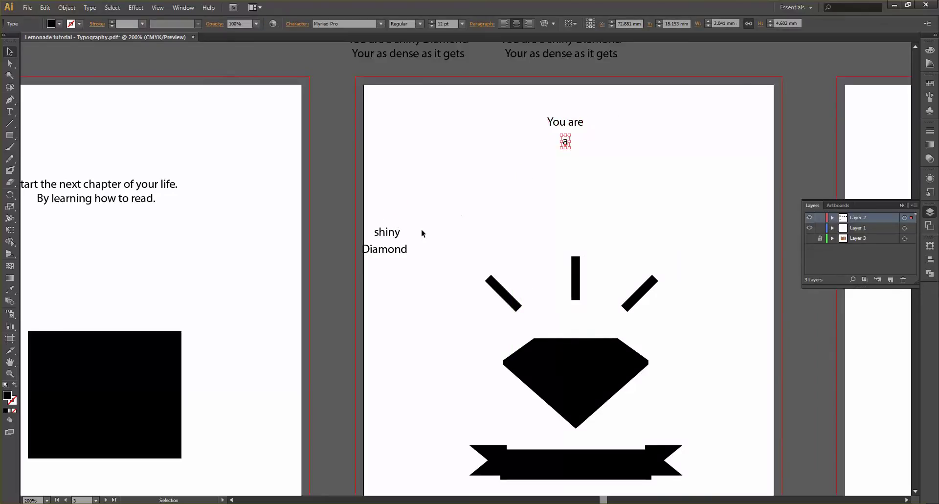
drag(386, 231, 568, 169)
Place the word "Diamond" on the ribbon below the diamond and colour it white by sampling the artboard background.
drag(384, 255, 576, 468)
key(i)
click(714, 263)
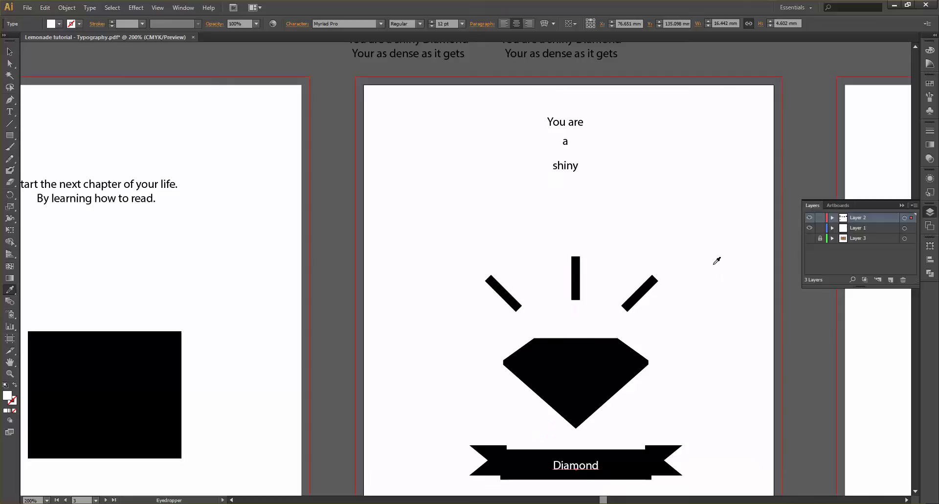
click(10, 52)
click(391, 239)
Move the word "shiny" down to just above the middle ray of the diamond.
scroll(391, 239, down, 5)
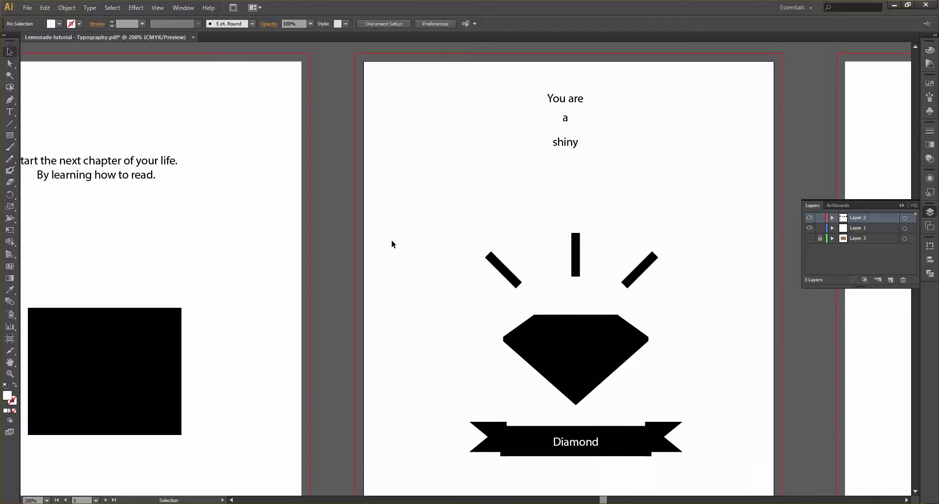
drag(455, 300, 736, 354)
scroll(664, 272, up, 3)
scroll(614, 259, up, 1)
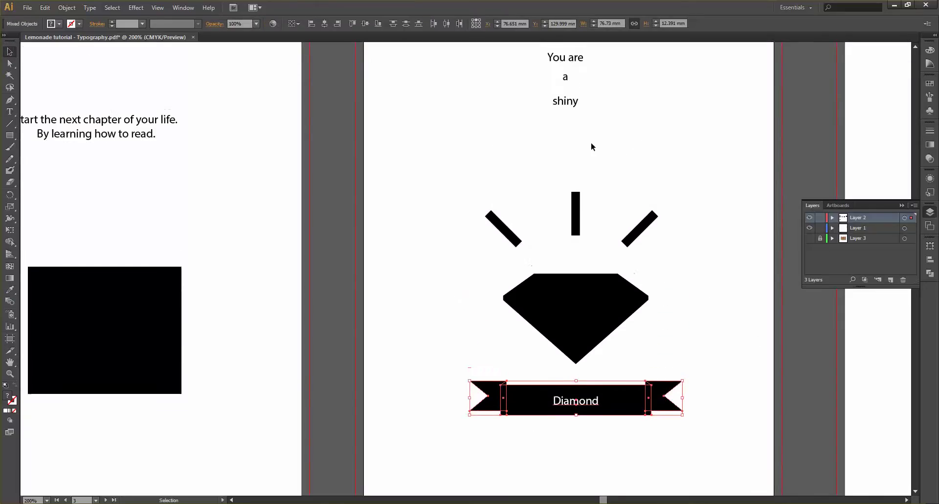
drag(574, 107, 575, 169)
Distribute the three rays above the diamond evenly by their horizontal centres.
click(498, 237)
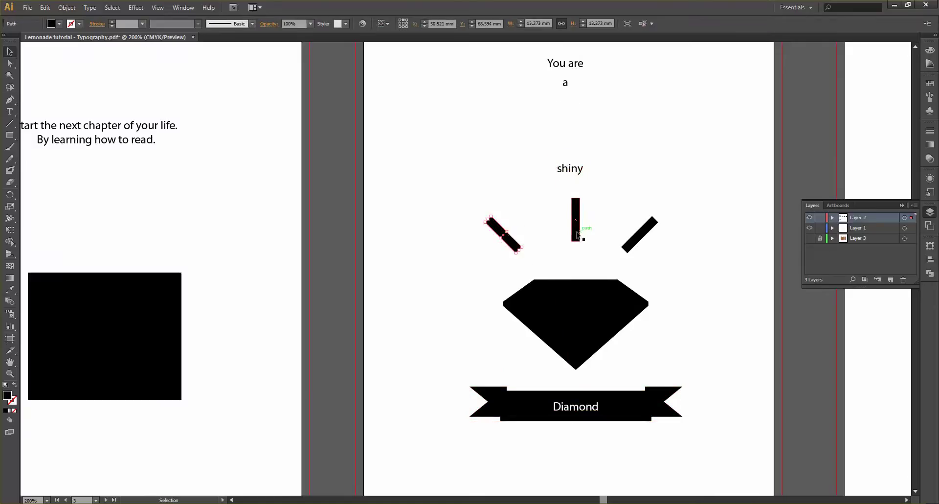
shift+click(576, 225)
shift+click(638, 243)
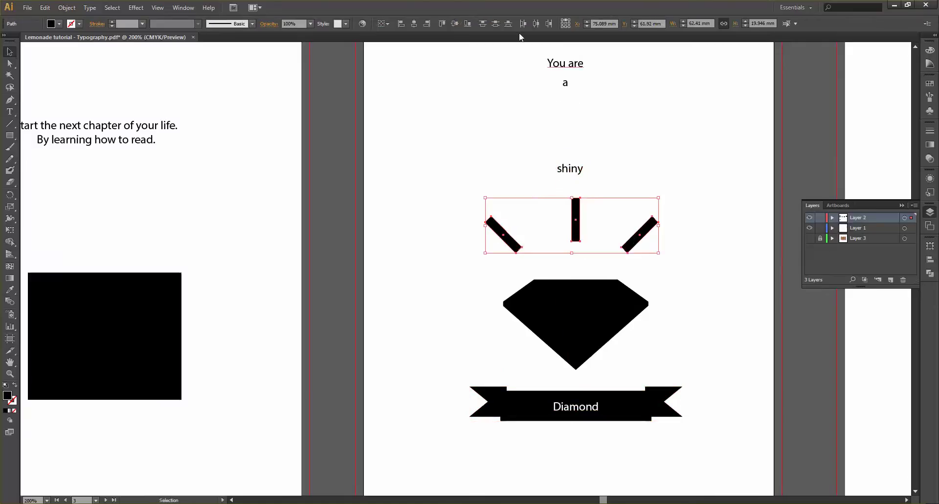
click(536, 23)
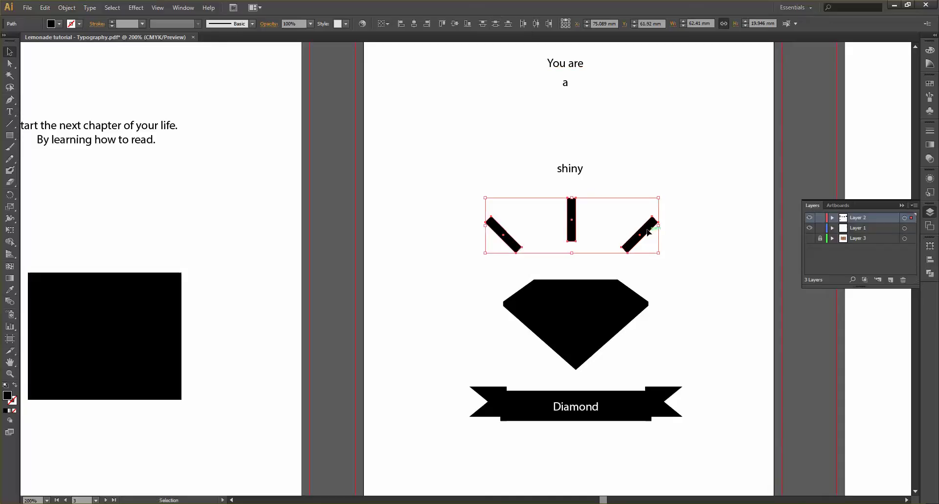
Scale the three rays down together around their centre to about 45 mm overall width.
drag(660, 198, 640, 212)
key(a)
key(ctrl+z)
mouse_move(660, 198)
mouse_down()
mouse_move(613, 215)
mouse_move(659, 194)
mouse_up()
drag(658, 252, 503, 209)
key(a)
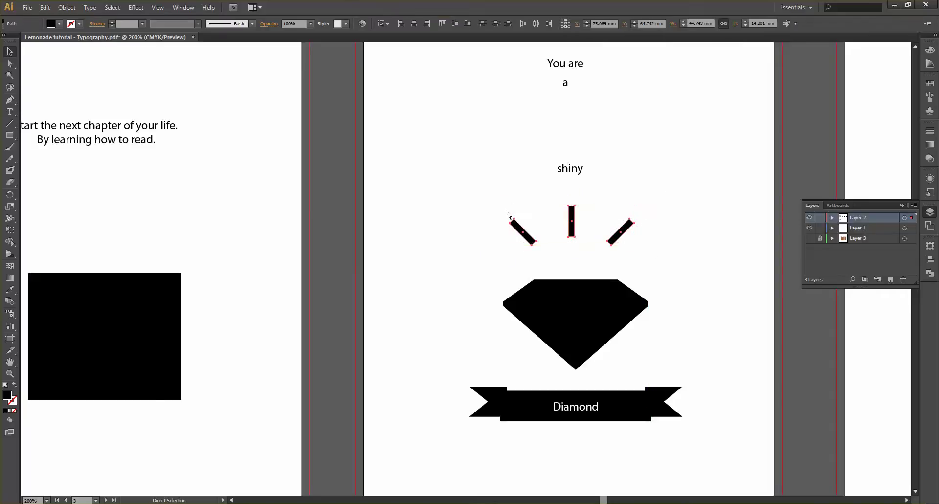
key(v)
click(501, 195)
scroll(572, 189, up, 1)
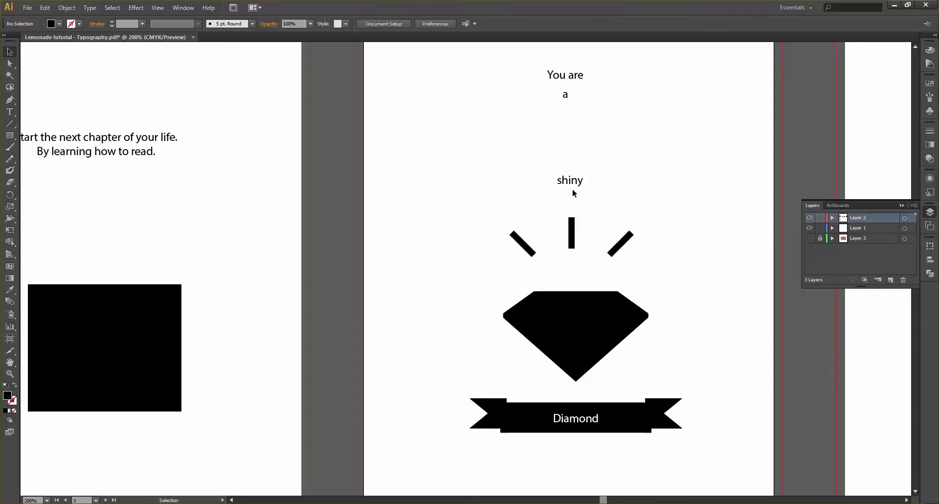
Set the font size of the word "Diamond" on the ribbon to 18 pt.
click(574, 316)
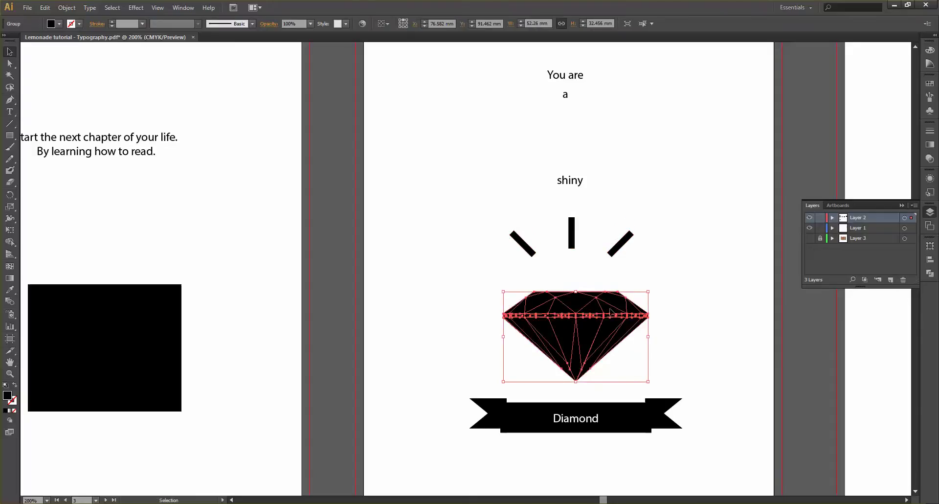
scroll(616, 332, down, 6)
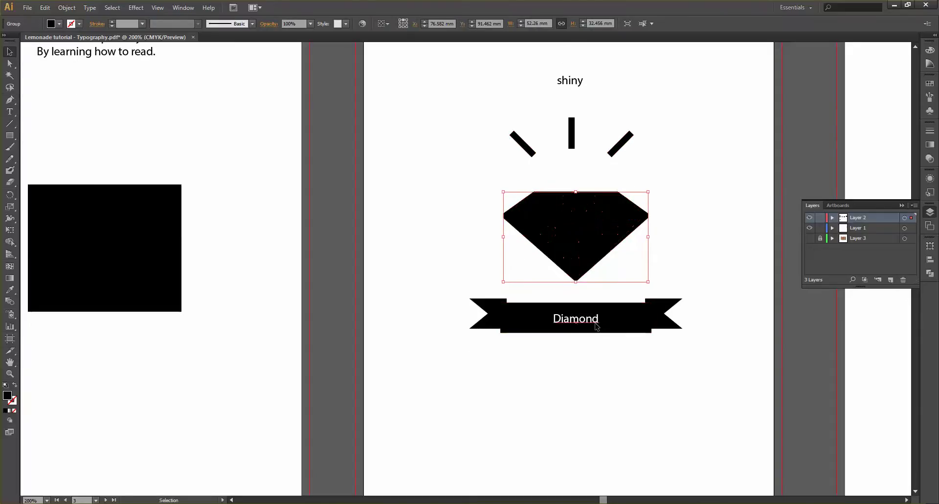
click(597, 327)
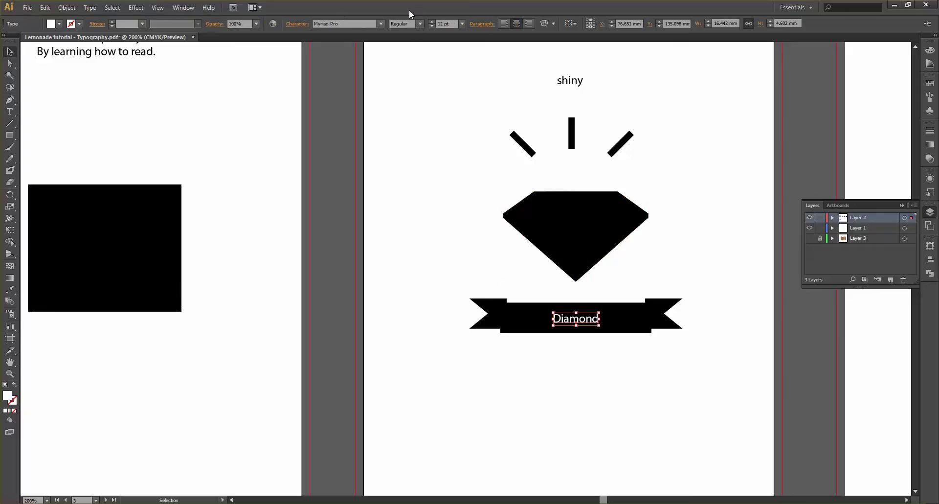
scroll(443, 24, up, 4)
scroll(443, 24, up, 4)
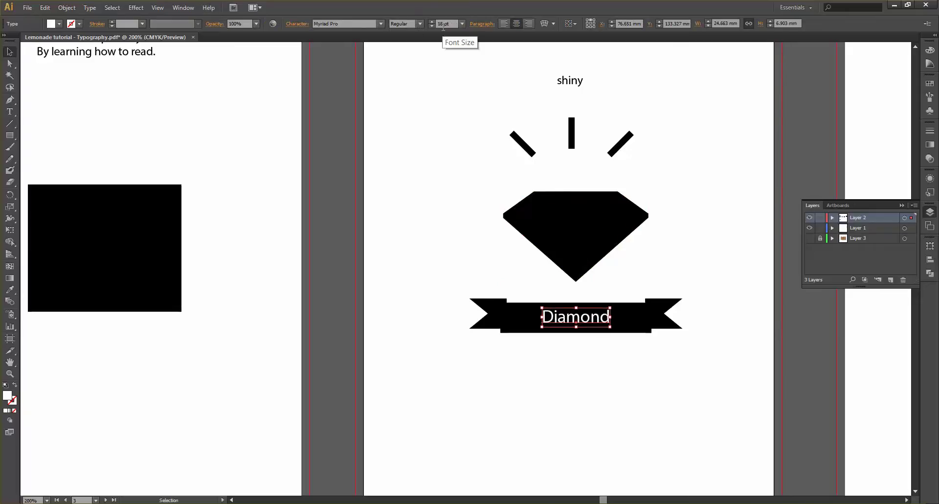
click(413, 117)
Shift "shiny", the rays, the diamond and its ribbon up together until "shiny" sits just below "a".
scroll(444, 129, down, 2)
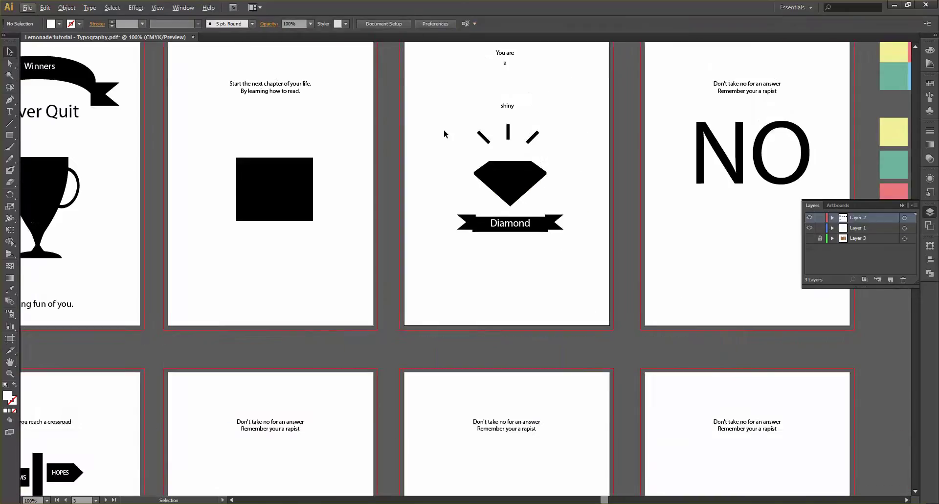
scroll(443, 132, up, 3)
drag(437, 196, 574, 347)
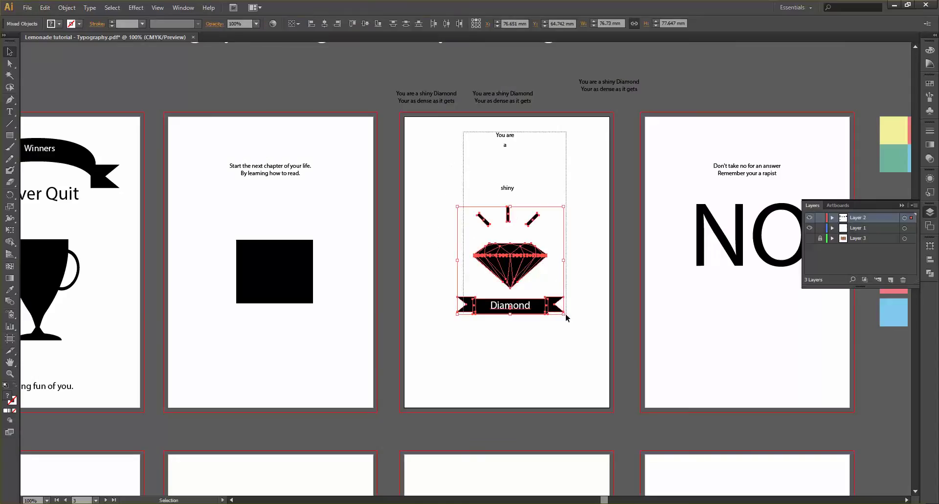
click(464, 212)
drag(451, 178, 584, 359)
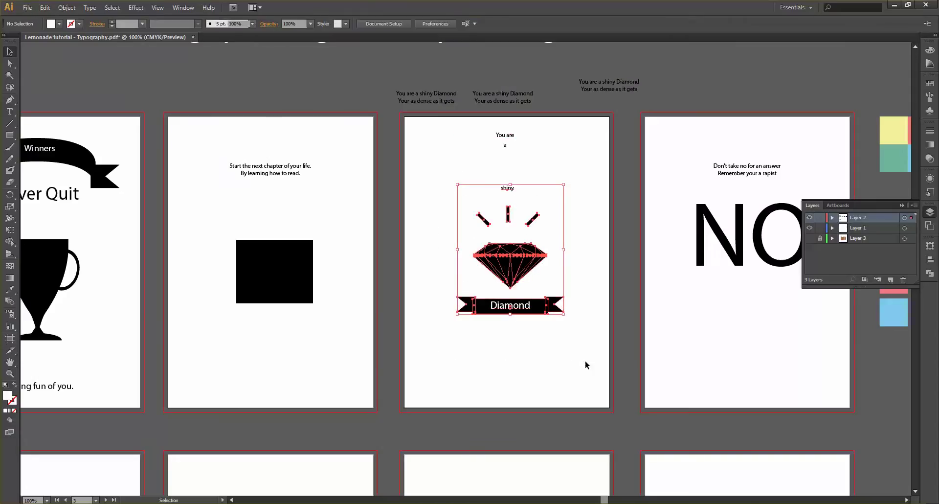
key(Up)
key(Up)
key(Up)
key(Up)
key(Up)
key(Up)
key(Up)
key(Up)
key(Up)
key(Up)
key(Up)
key(Up)
key(Up)
key(Up)
key(Up)
key(Up)
key(Up)
key(Up)
key(Up)
key(Up)
key(Up)
key(Up)
key(Up)
key(Up)
key(Up)
key(Up)
key(Up)
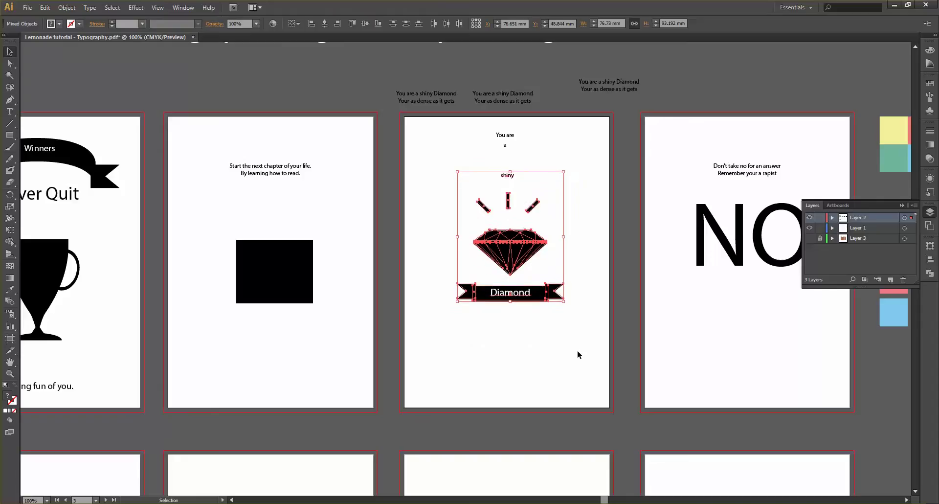
click(576, 348)
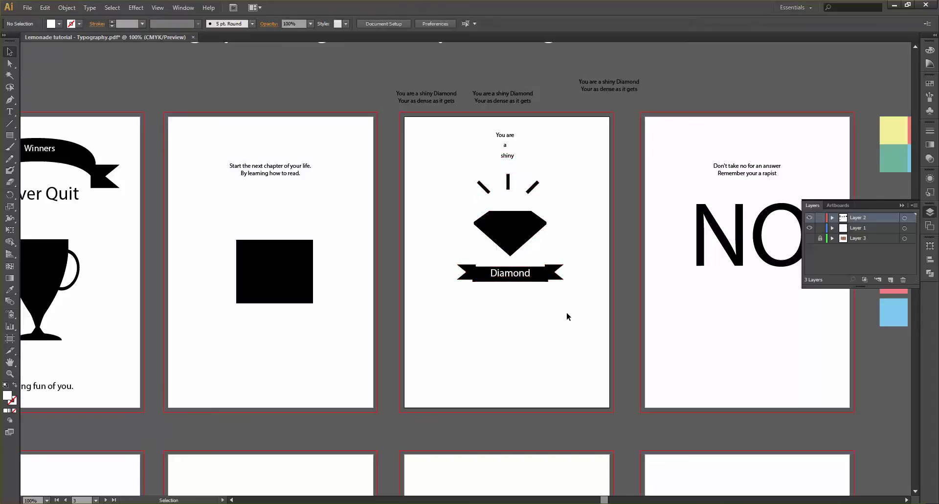
Align all the diamond poster's words and graphics on one vertical centre line, centred horizontally on the artboard.
drag(570, 315, 442, 128)
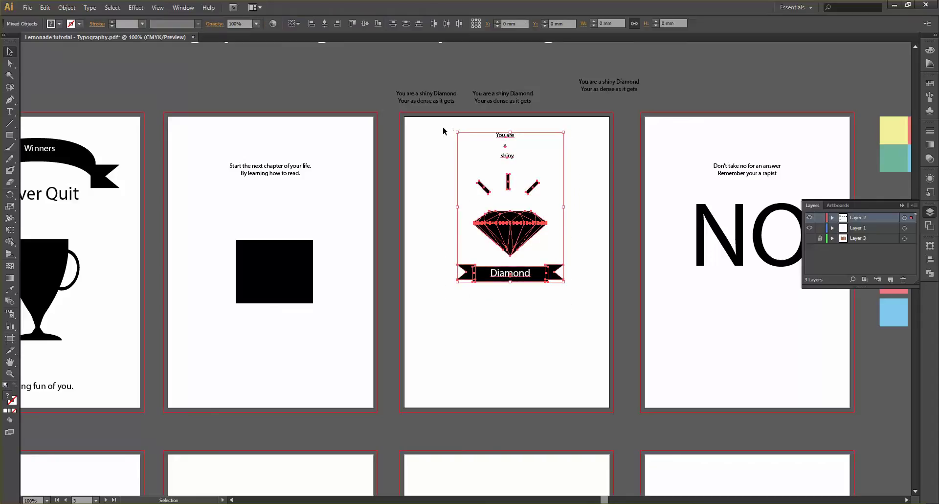
click(326, 23)
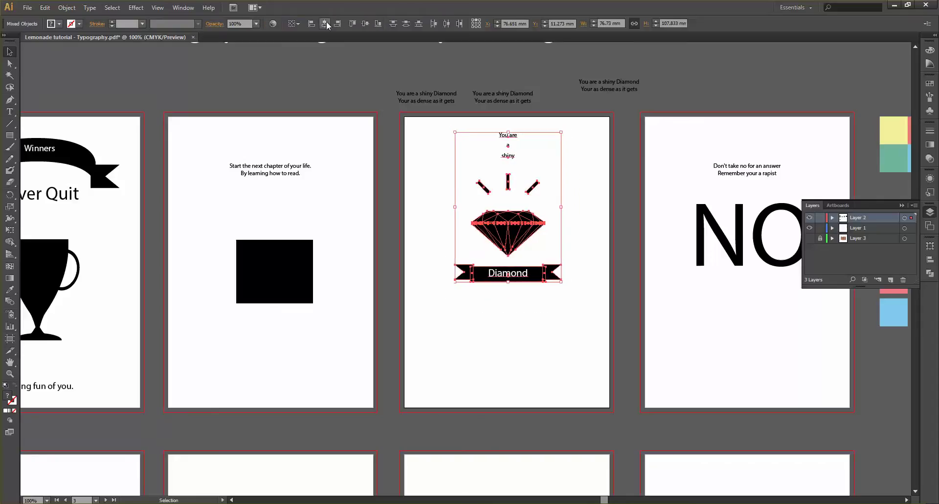
click(297, 23)
click(313, 56)
click(324, 23)
click(573, 189)
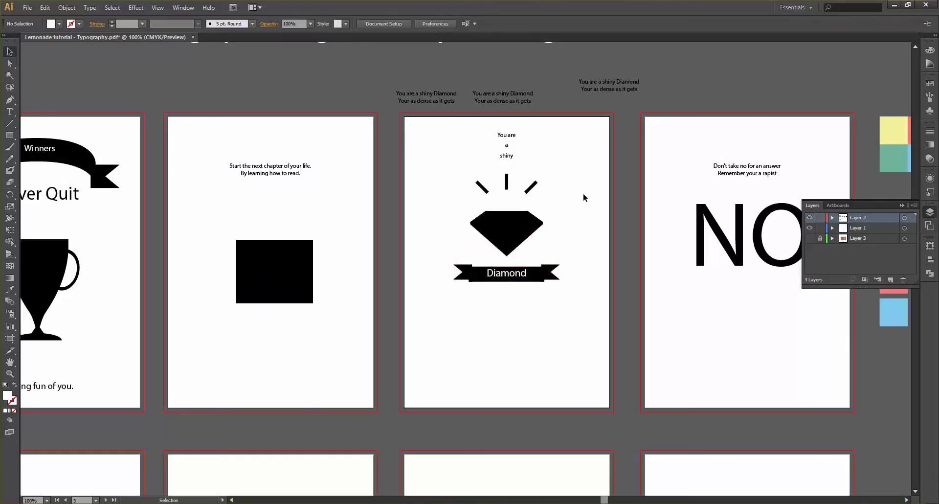
Move the word "shiny" down into the gap between the middle ray and the diamond.
scroll(495, 207, up, 1)
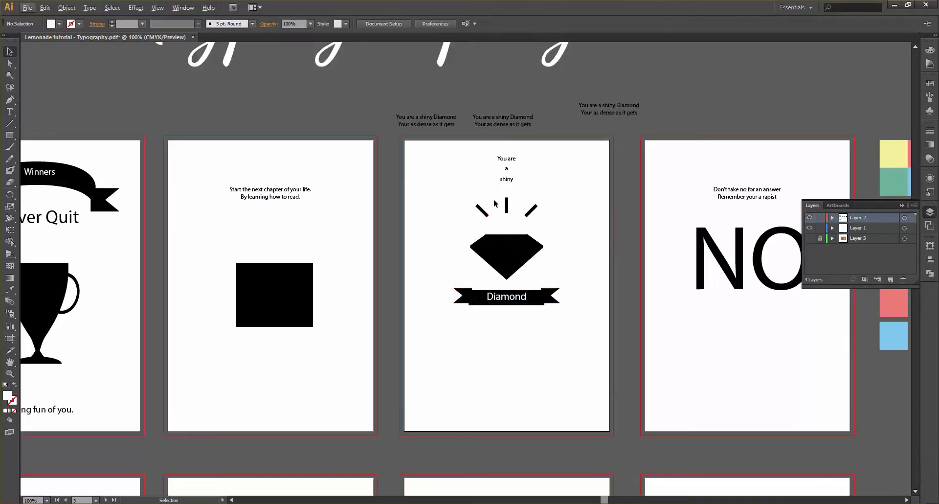
scroll(504, 167, up, 1)
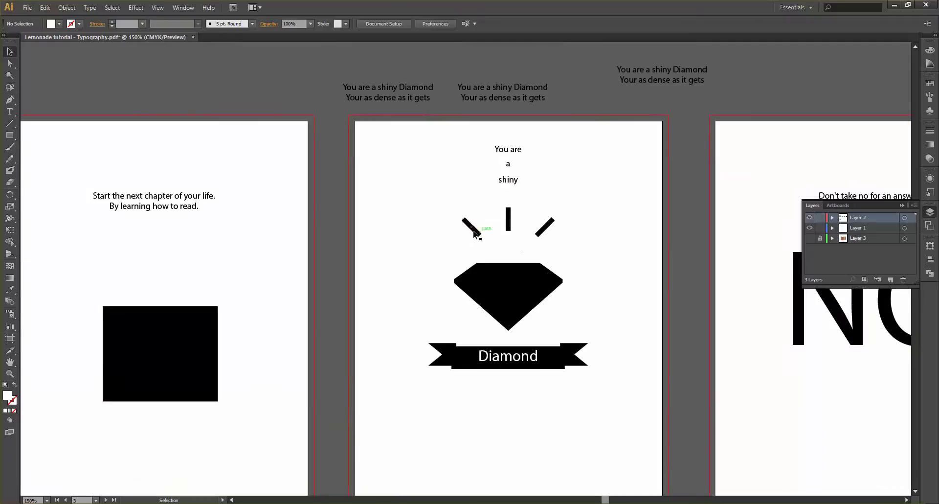
drag(509, 181, 509, 241)
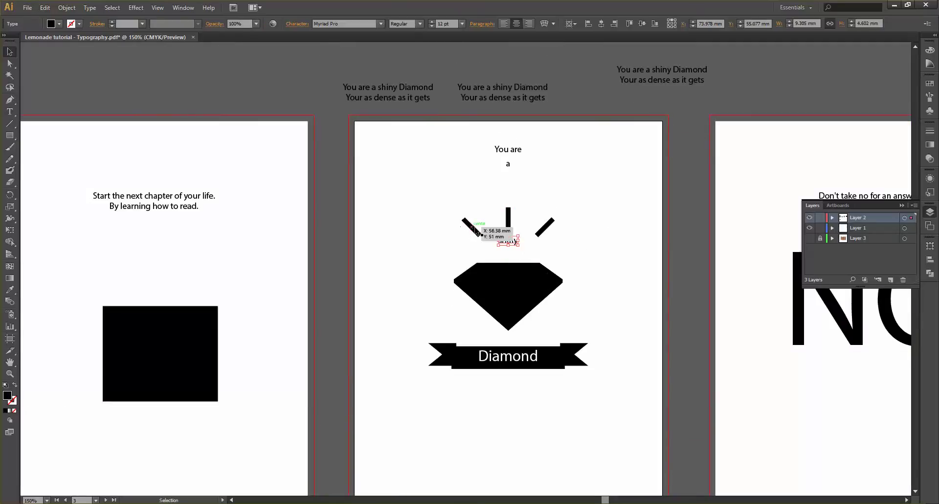
Move the three rays and the word "shiny" up together, widening the gap above the diamond.
click(474, 228)
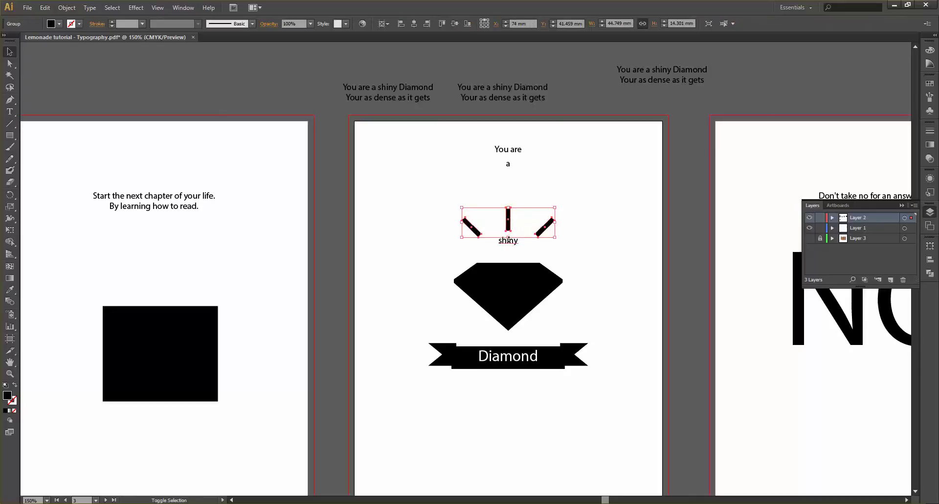
shift+click(516, 242)
key(Up)
key(Up)
key(Up)
key(Up)
key(Up)
key(Up)
key(Up)
key(Up)
key(Up)
key(Up)
key(Up)
key(Up)
key(Up)
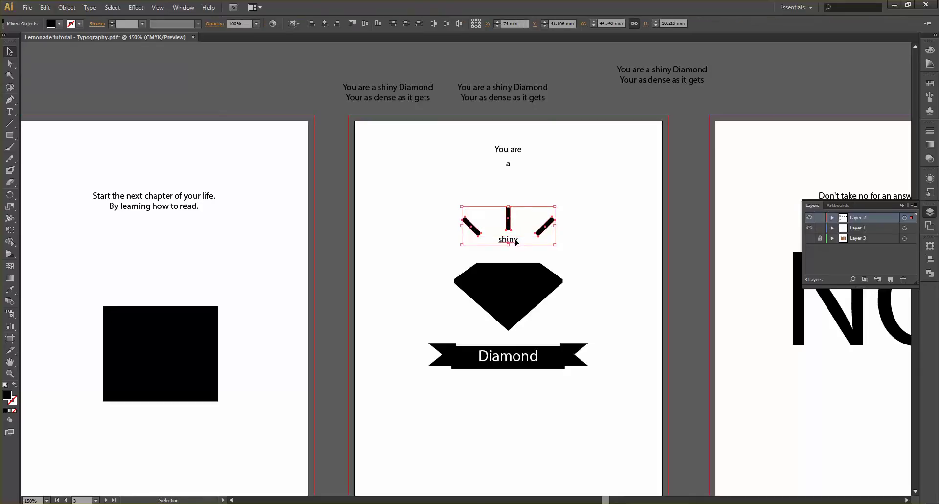
key(Up)
key(Up)
key(Up)
key(Up)
key(Up)
key(Up)
key(Up)
key(Up)
key(Up)
key(Up)
key(Up)
key(Up)
key(Up)
key(Up)
click(618, 252)
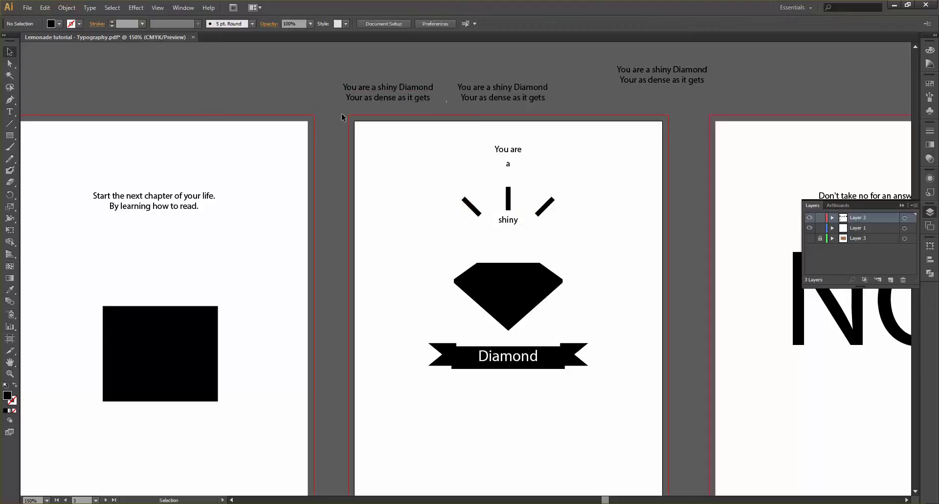
Copy the line "Your as dense as it gets" from the quote above the artboard into a new text object below the ribbon.
click(9, 112)
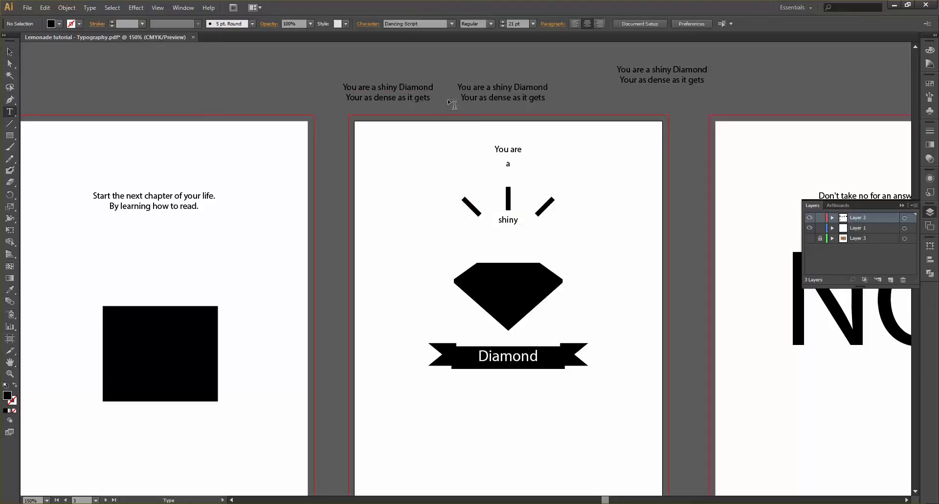
drag(460, 97, 546, 100)
key(ctrl+c)
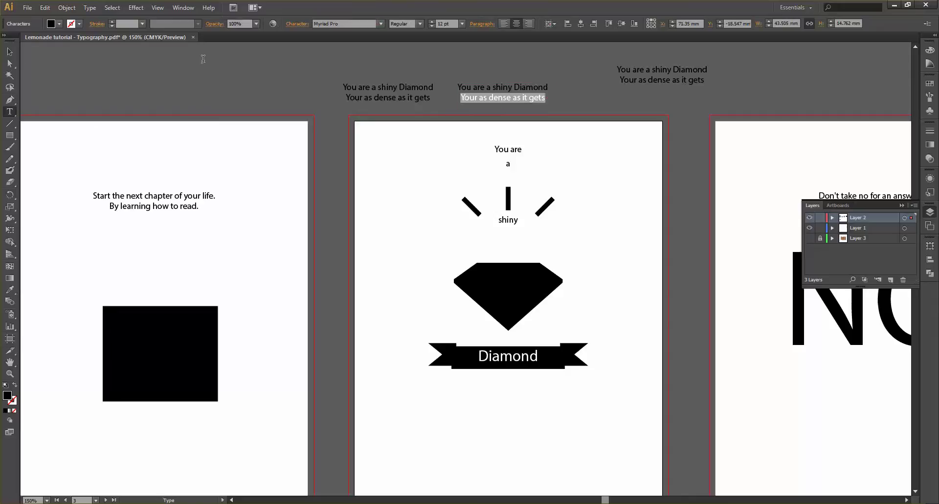
click(10, 51)
click(9, 112)
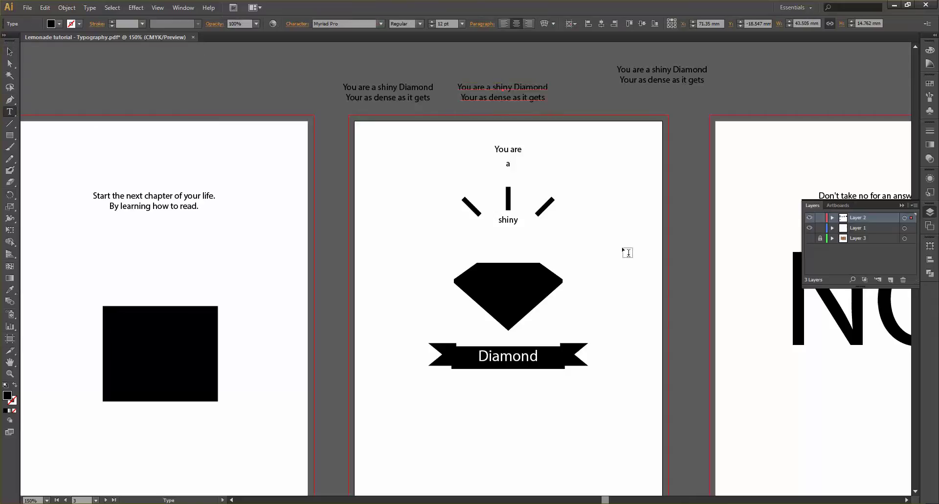
scroll(624, 251, down, 4)
click(489, 303)
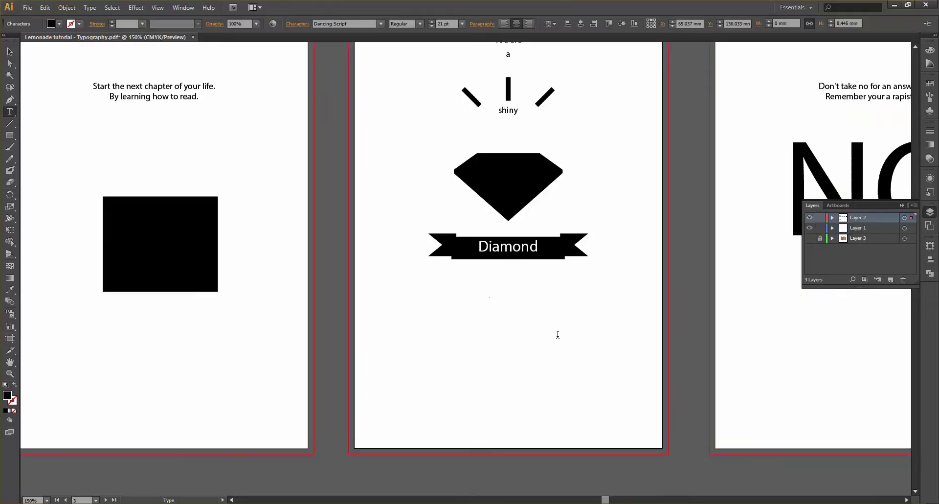
key(ctrl+v)
click(9, 51)
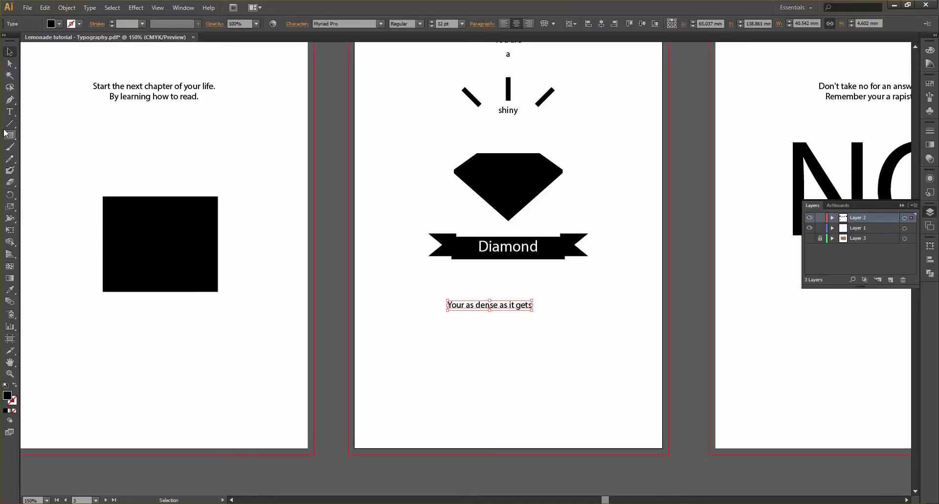
Correct "Your" to "You're" in the line below the ribbon.
click(10, 111)
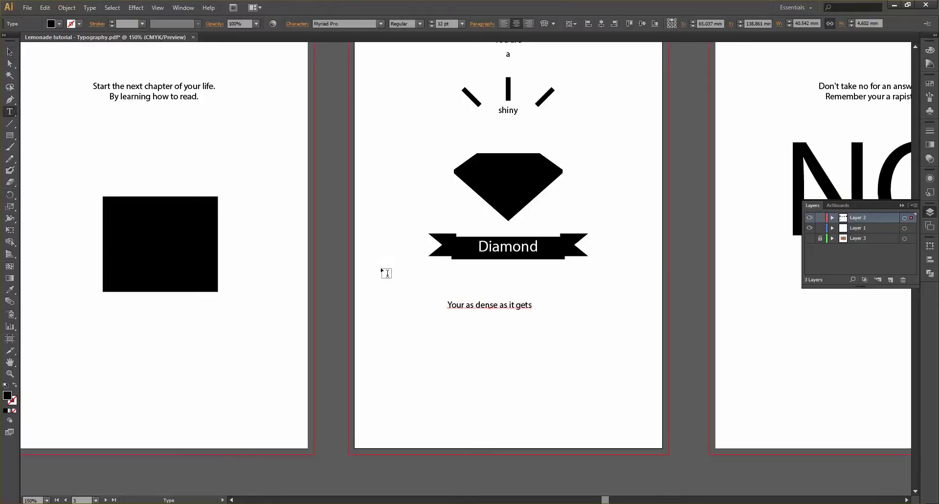
click(460, 303)
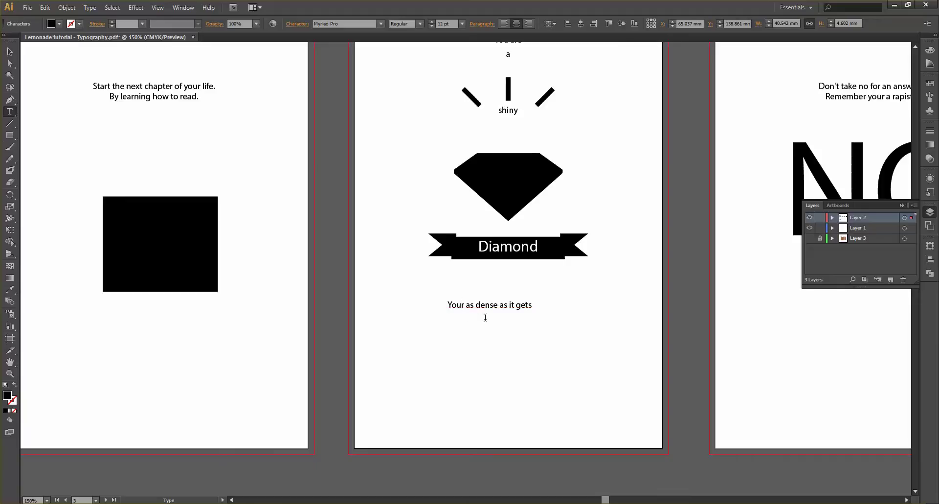
text(')
text(e)
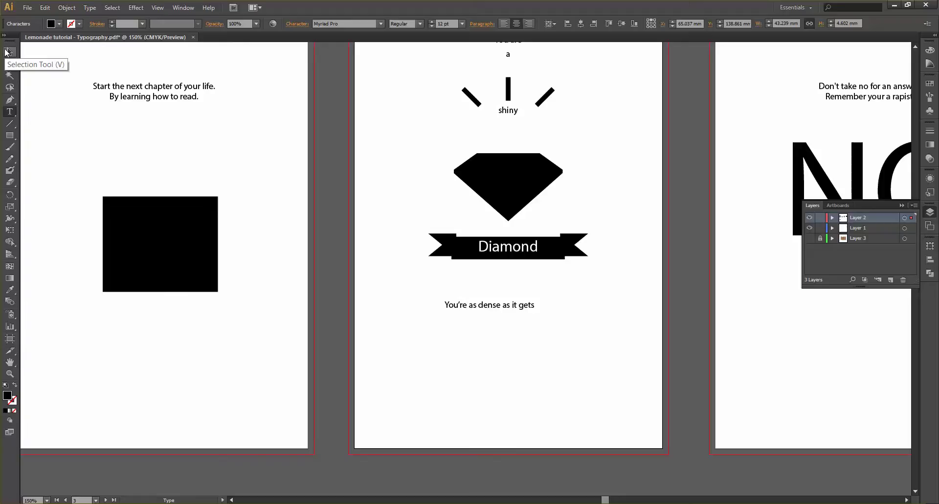
click(4, 53)
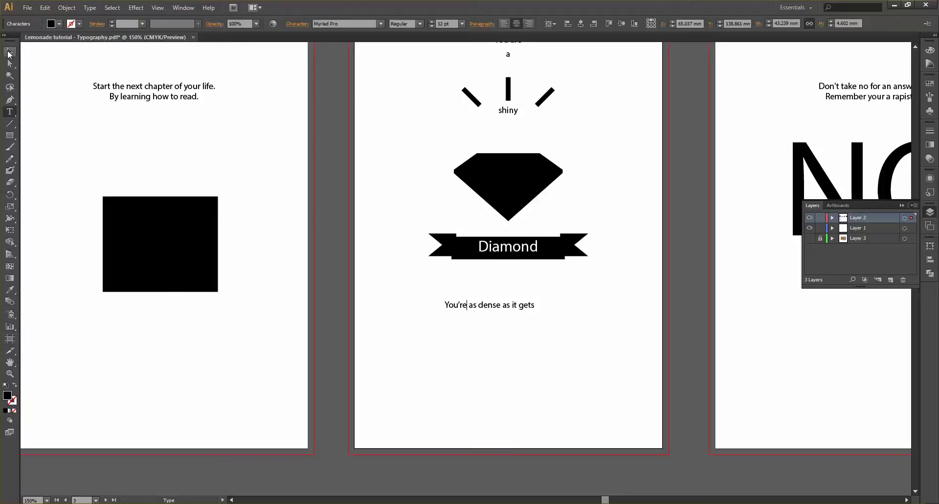
Duplicate the line directly below itself and trim the two copies to read "You're as dense" and "as it gets".
drag(520, 308, 519, 321)
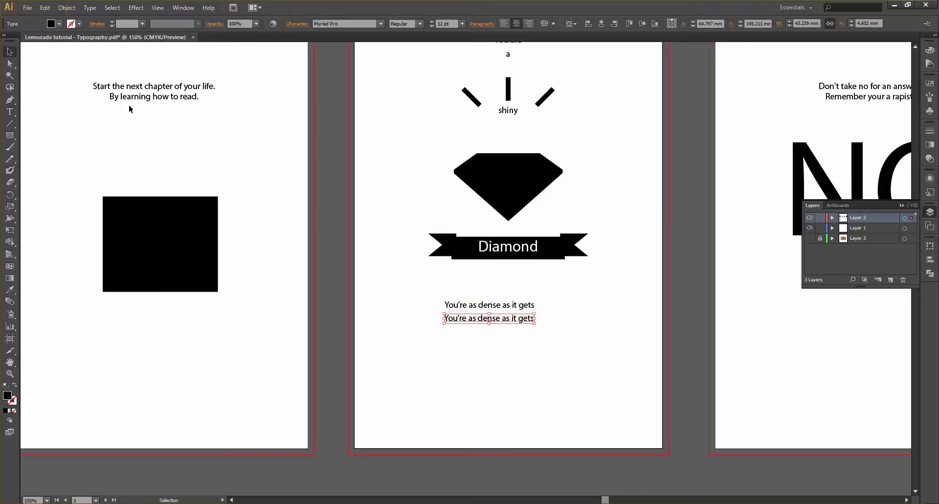
click(10, 112)
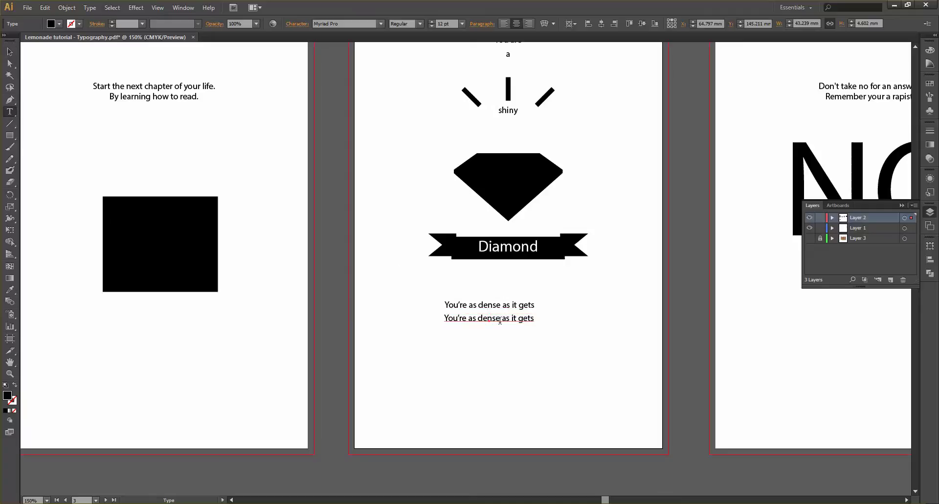
drag(500, 321, 401, 303)
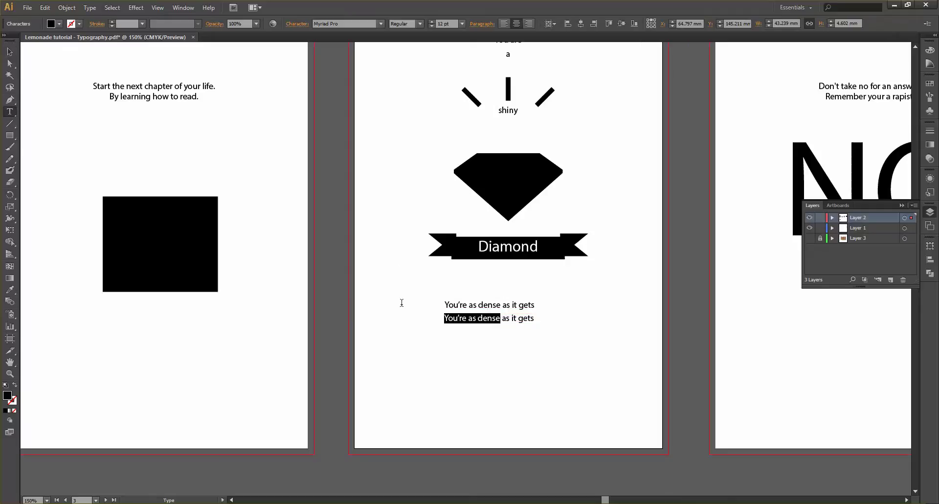
key(BackSpace)
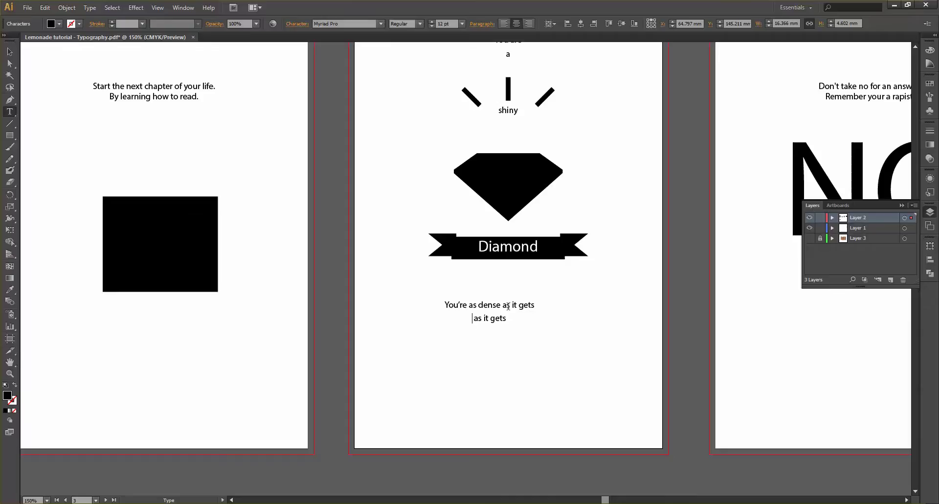
drag(501, 305, 554, 305)
key(BackSpace)
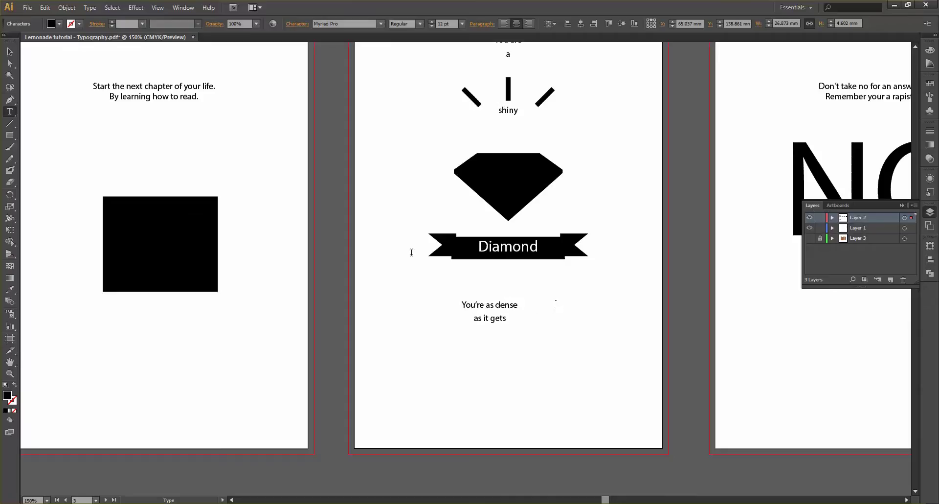
Split "dense" into its own text object between "You're as" and "as it gets", with "as it gets" moved lower.
click(10, 52)
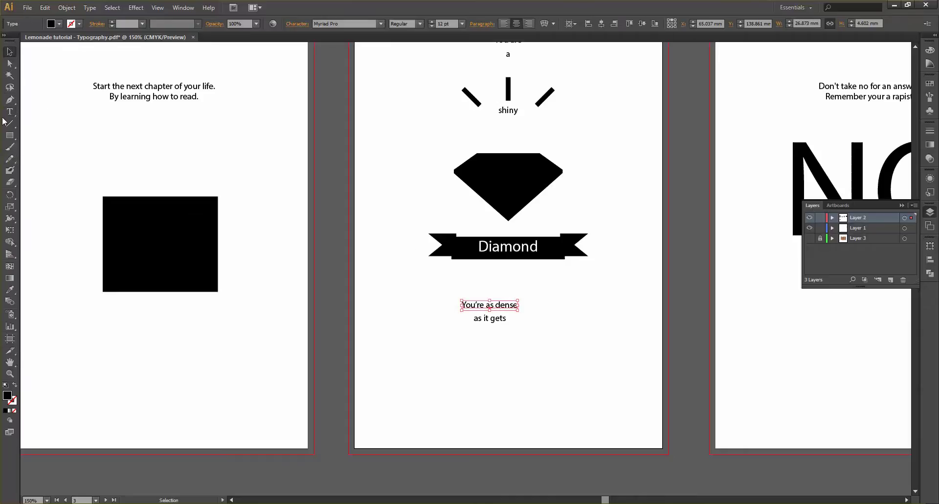
key(t)
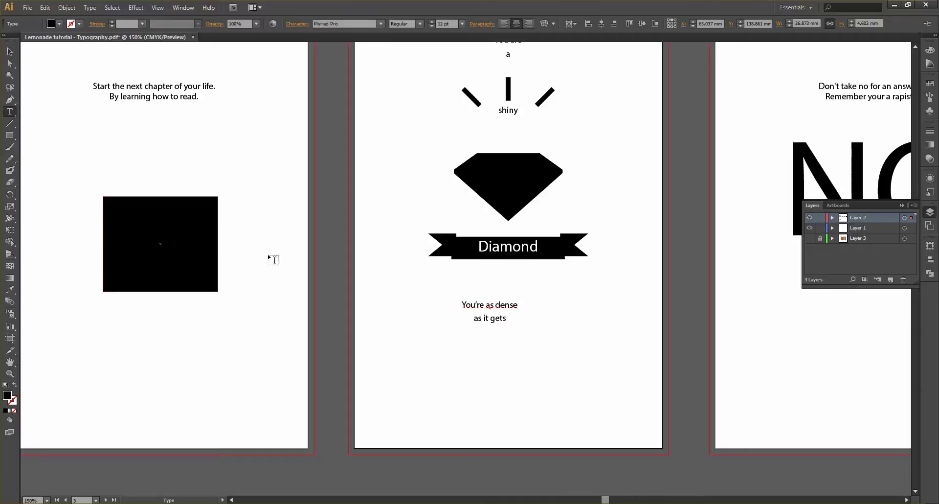
click(10, 51)
click(489, 305)
drag(499, 319, 413, 300)
click(10, 111)
key(BackSpace)
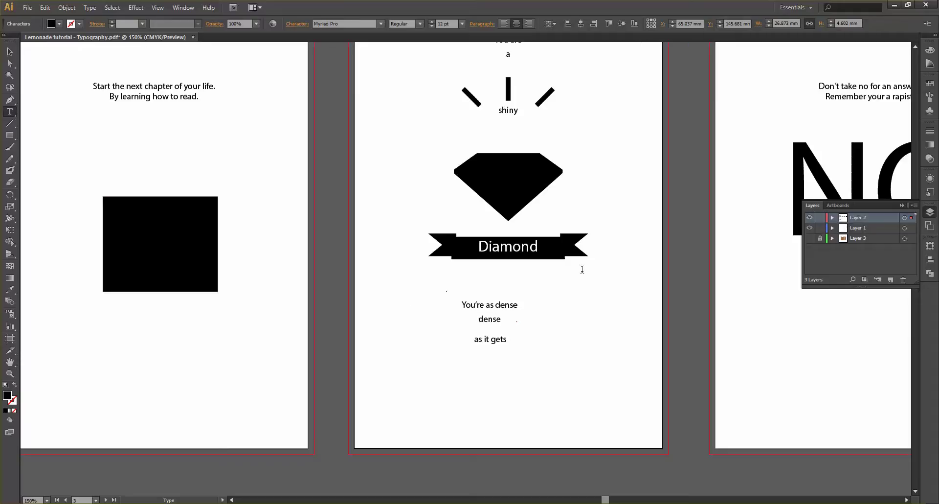
drag(492, 303, 532, 305)
key(BackSpace)
key(Escape)
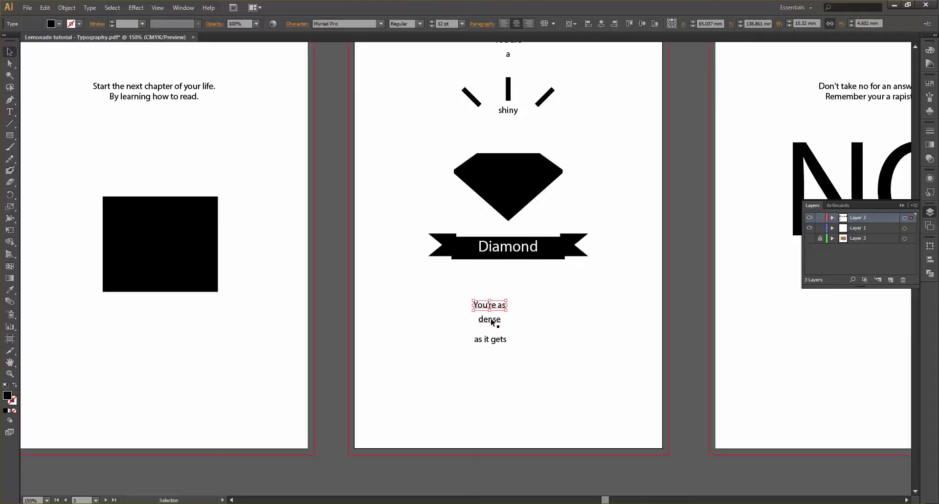
Move "dense" down close to "as it gets" and centre the three lower text objects horizontally on the artboard.
drag(491, 321, 494, 330)
drag(523, 368, 465, 300)
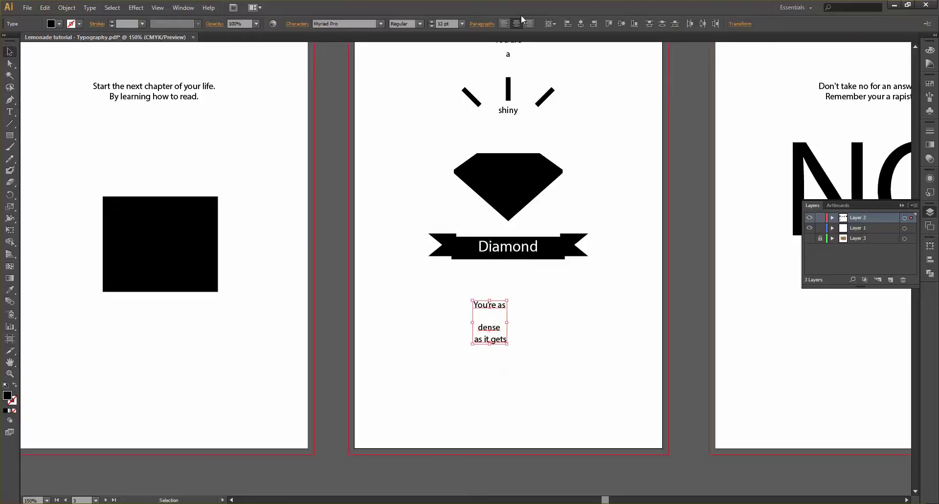
click(580, 23)
click(623, 194)
Nudge the word "Diamond" slightly down so it sits vertically centred in the ribbon.
scroll(622, 195, up, 5)
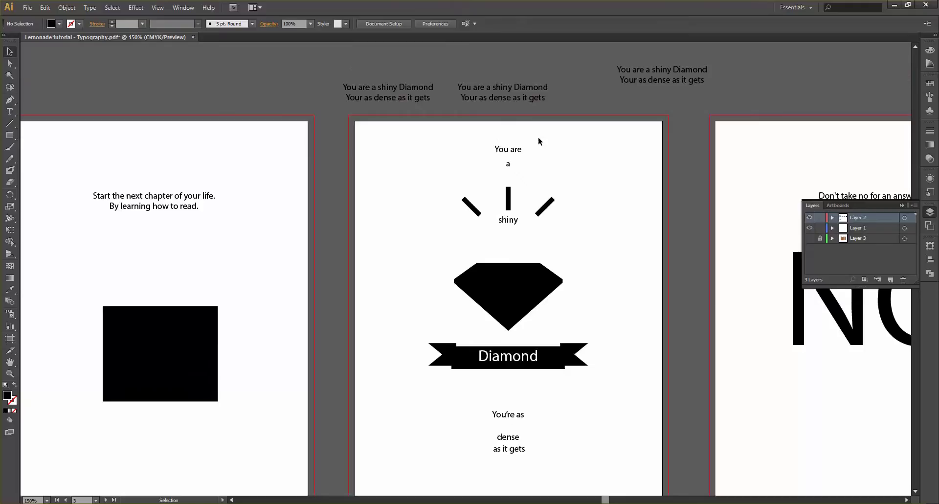
scroll(538, 138, down, 4)
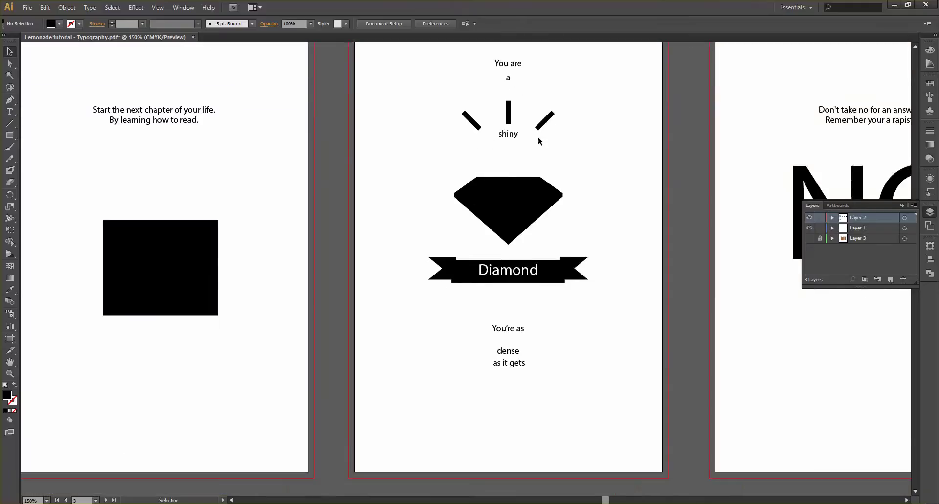
click(504, 273)
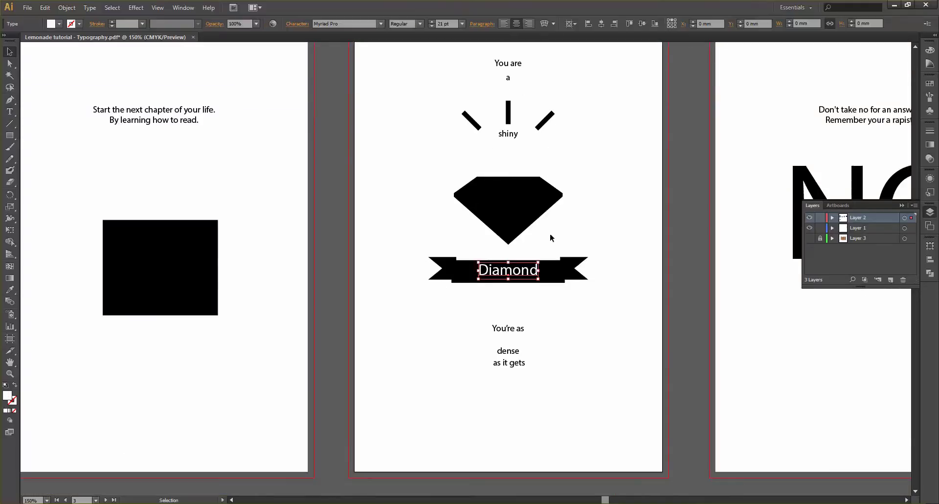
click(596, 192)
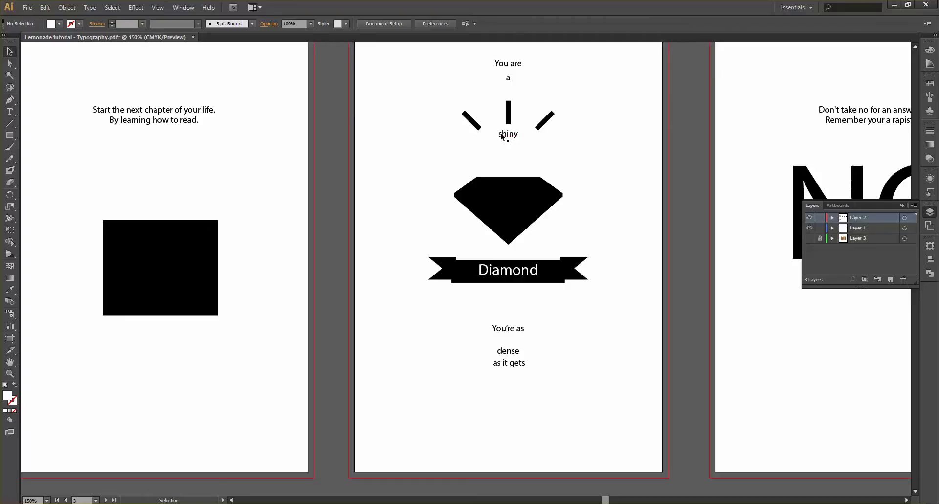
click(502, 273)
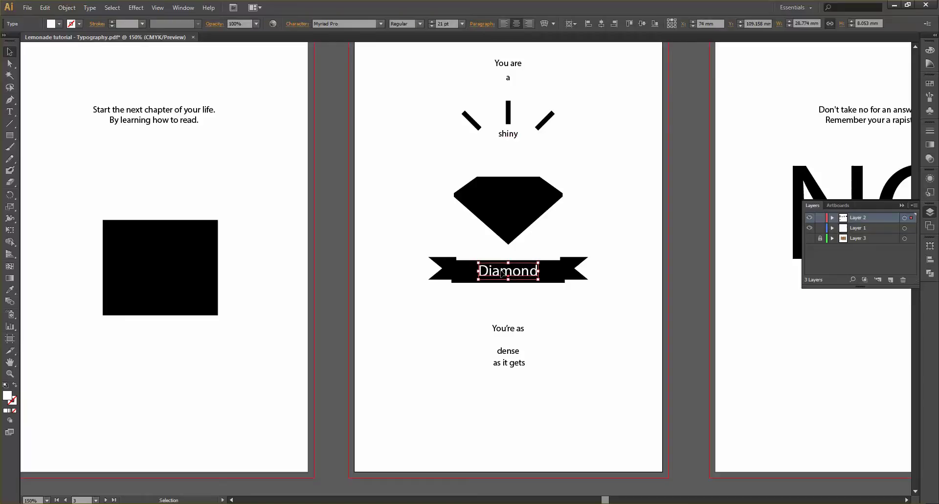
click(420, 24)
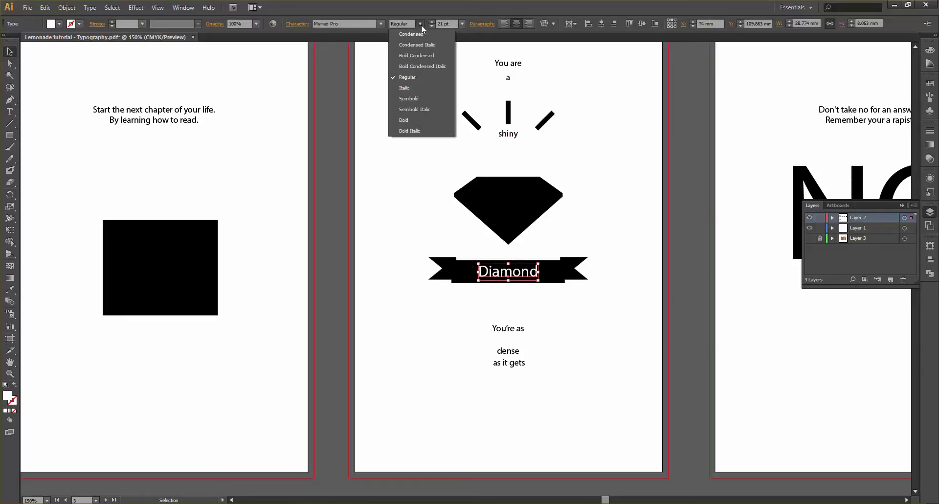
click(420, 24)
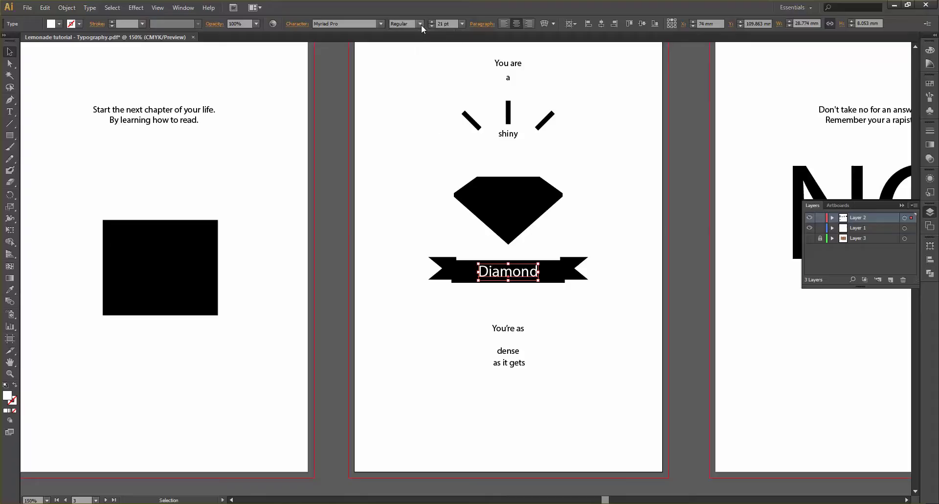
click(396, 118)
scroll(410, 118, up, 3)
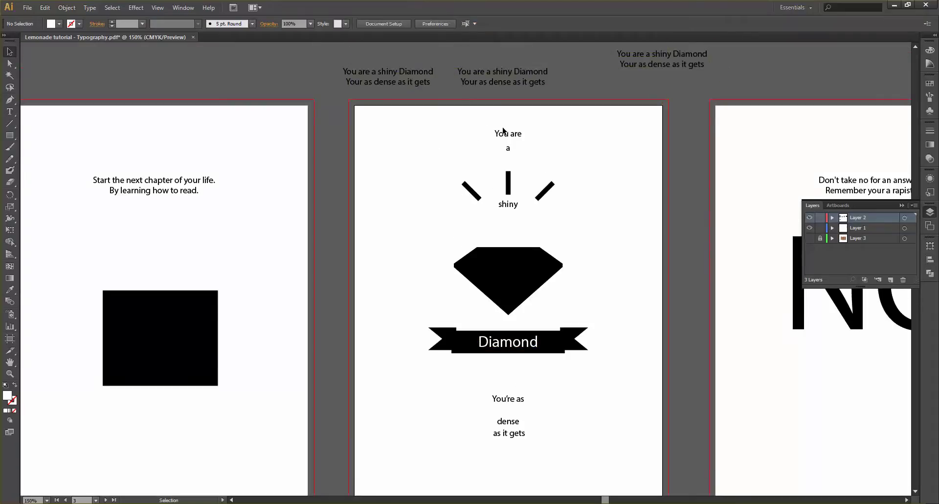
Change the font of the word "shiny" to Dancing Script.
click(503, 208)
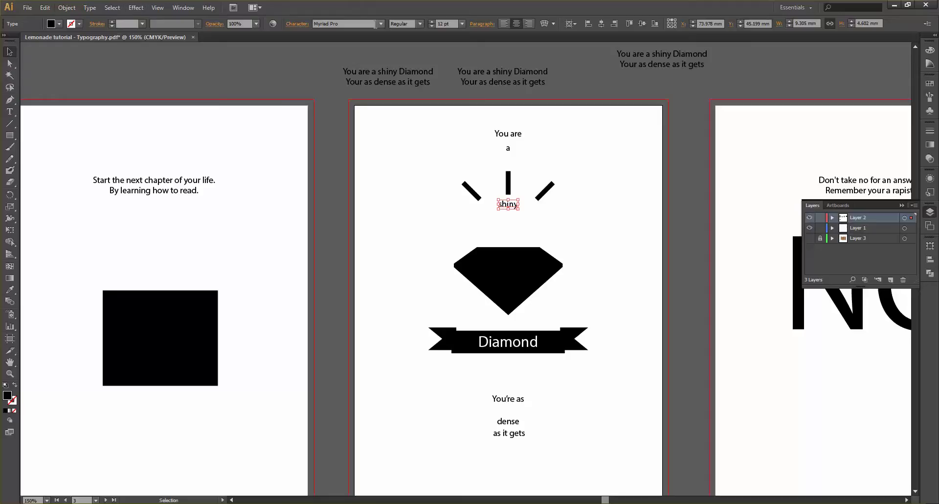
click(380, 25)
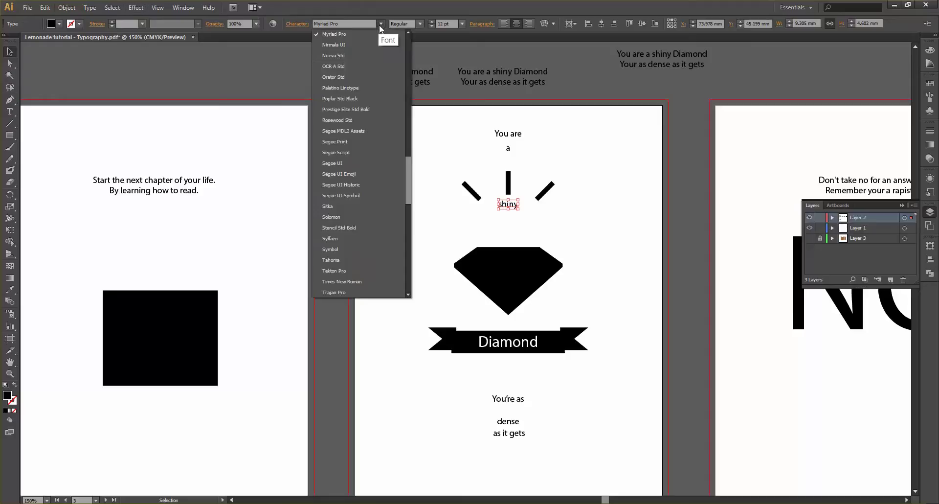
click(341, 22)
click(341, 23)
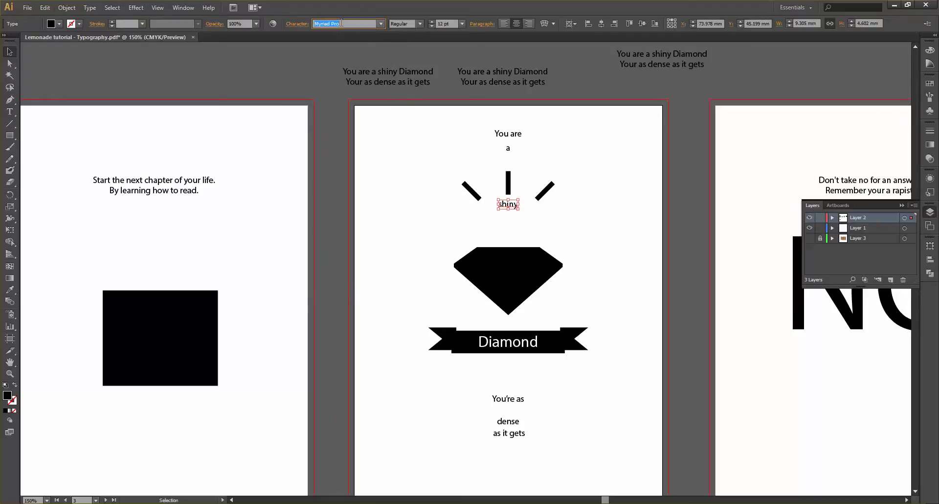
text(Dancing Script)
click(391, 232)
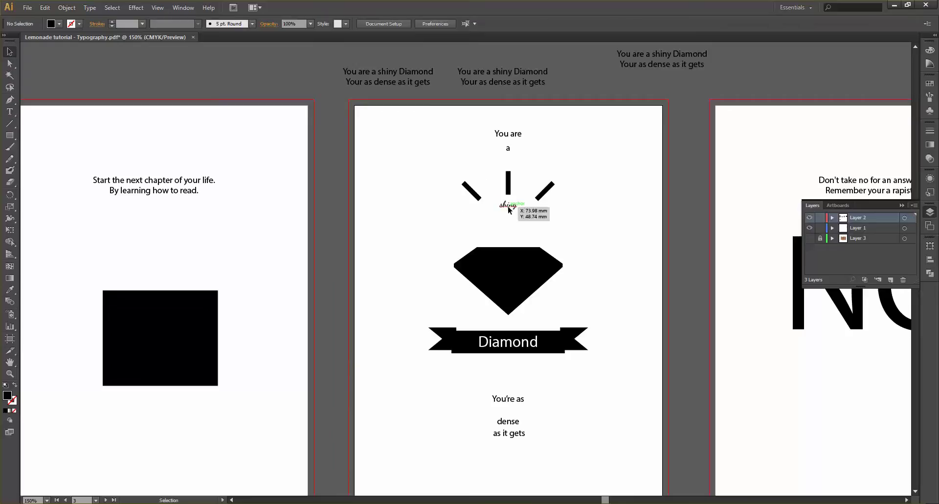
Enlarge the word "shiny" to nearly the rays' full width, filling the space between the rays and the diamond.
click(508, 208)
drag(518, 209, 519, 228)
click(681, 188)
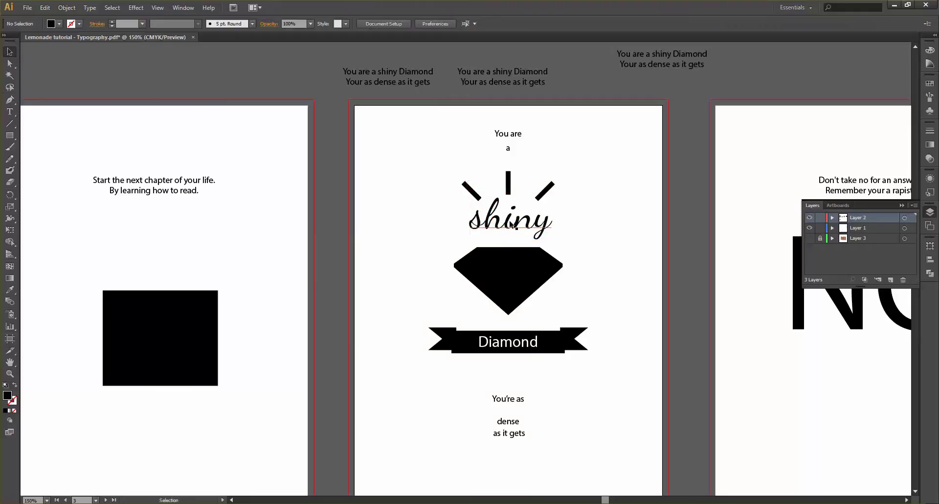
Change the case of the word "shiny" above the diamond to Title Case.
scroll(494, 206, up, 3)
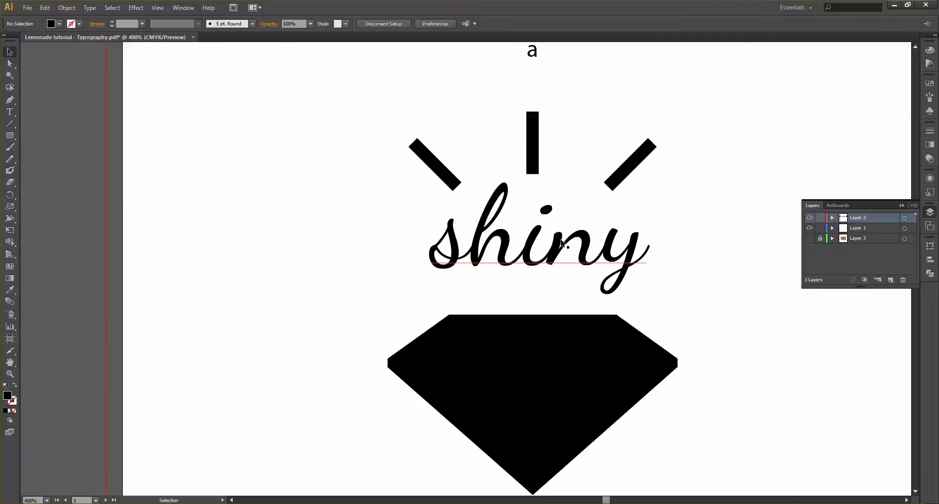
scroll(564, 243, up, 2)
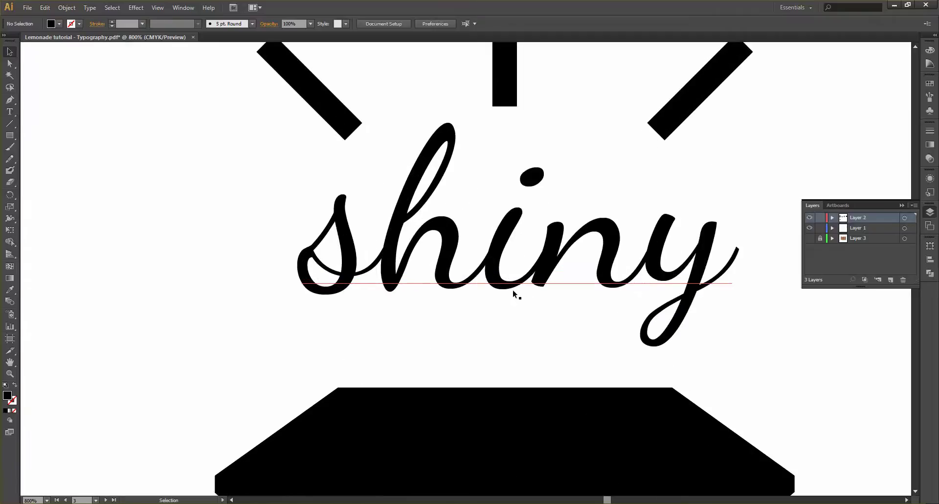
scroll(432, 268, down, 3)
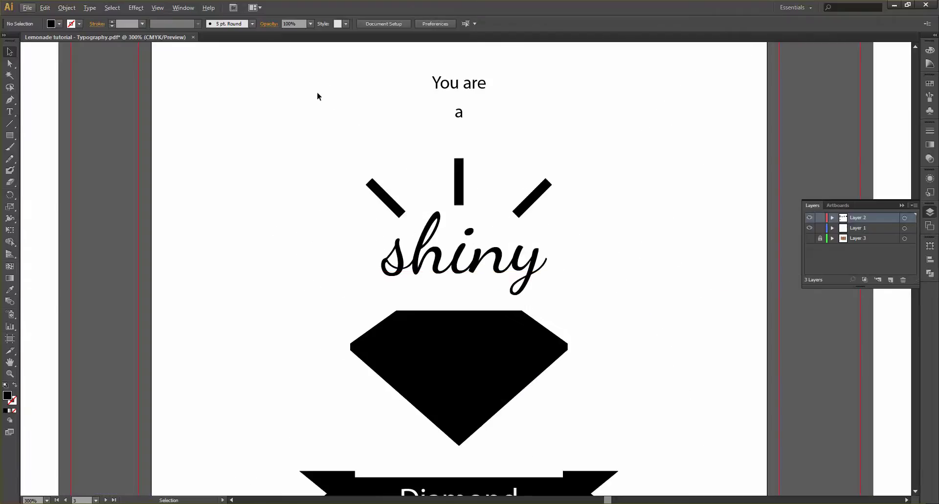
click(418, 248)
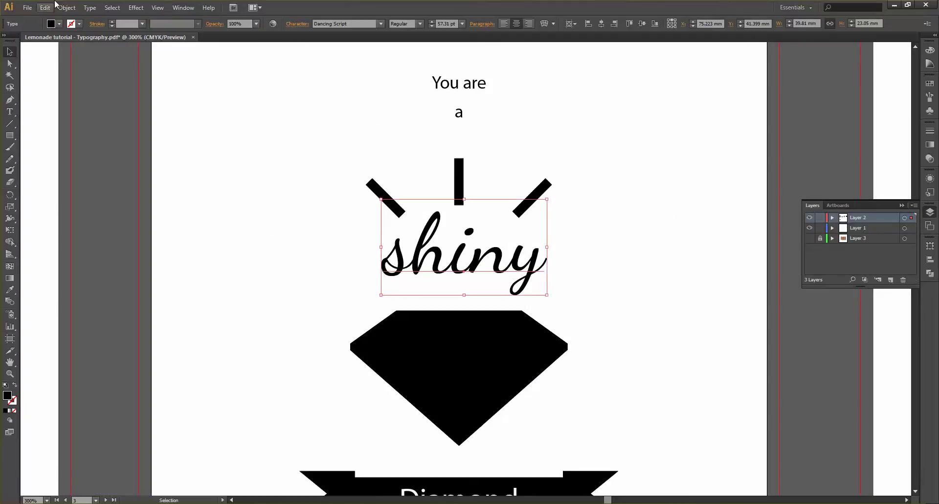
click(68, 8)
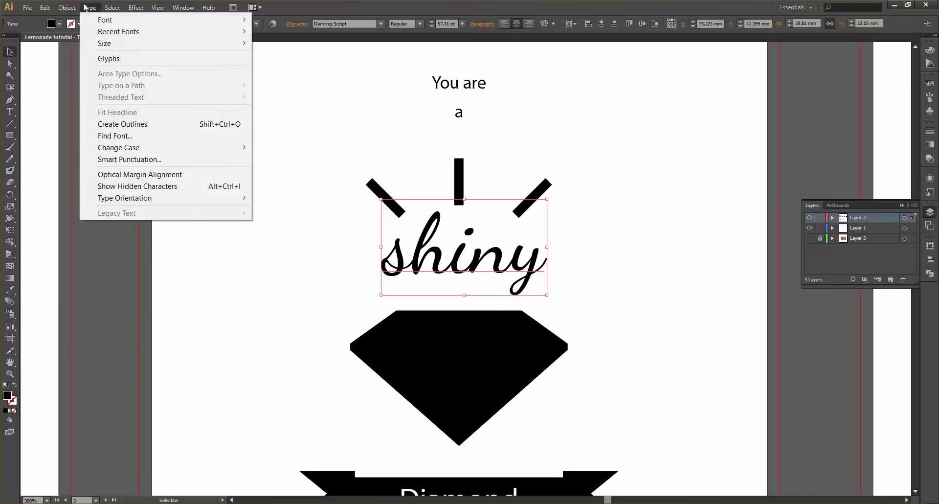
mouse_move(126, 149)
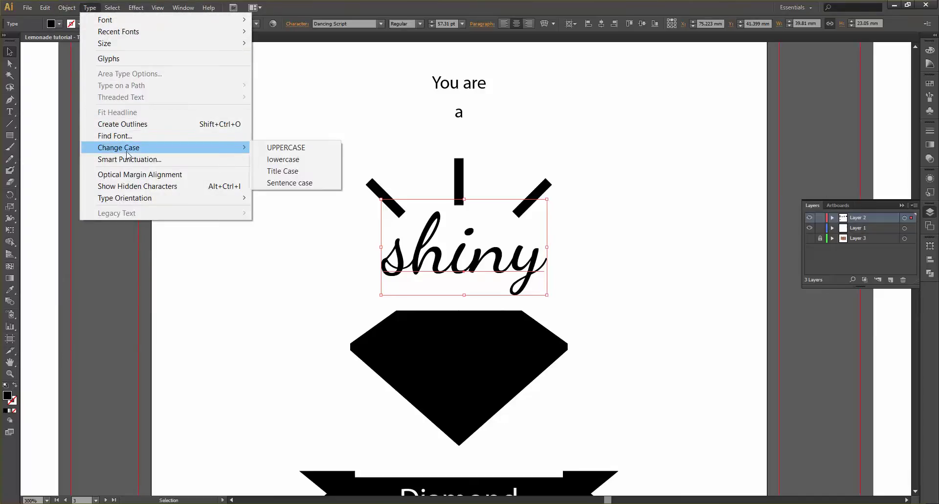
click(293, 175)
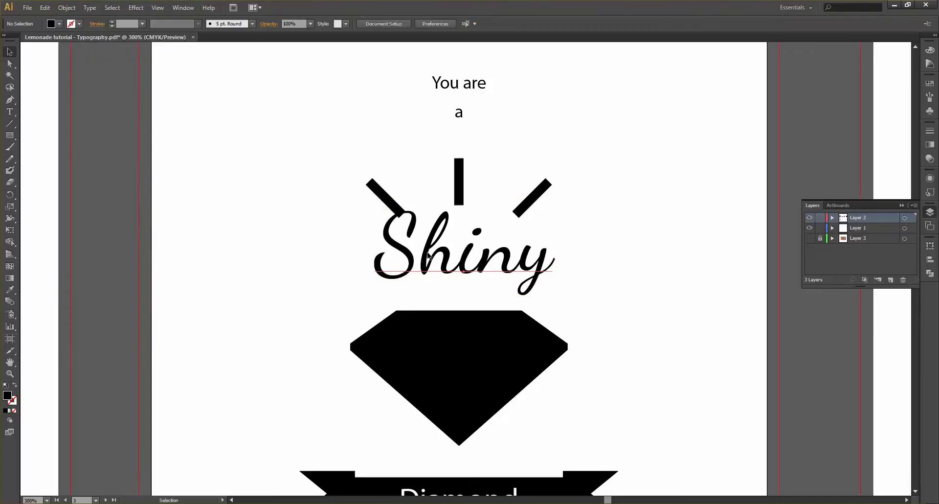
Move the word "Shiny" down slightly so it clears the rays above it.
drag(428, 247, 429, 259)
drag(335, 172, 574, 187)
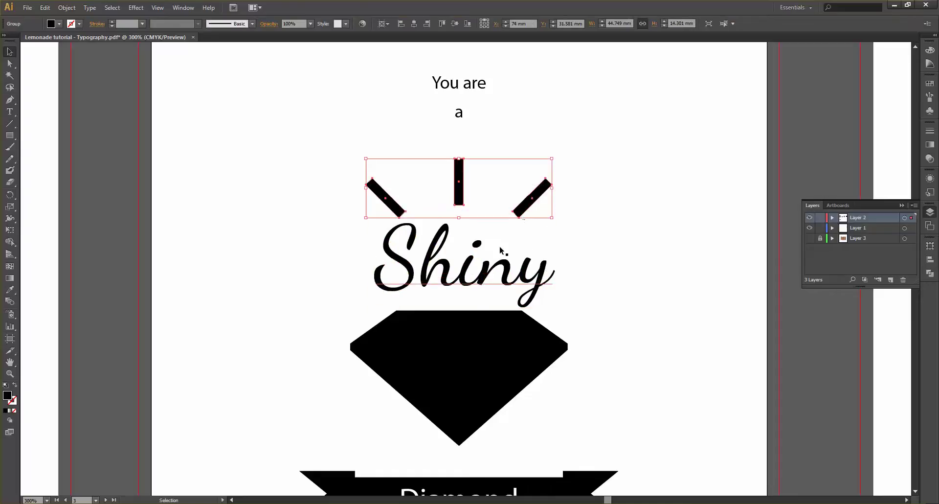
click(500, 280)
Move the black diamond down until its lower tip meets the ribbon, leaving more room beneath "Shiny".
scroll(484, 322, down, 3)
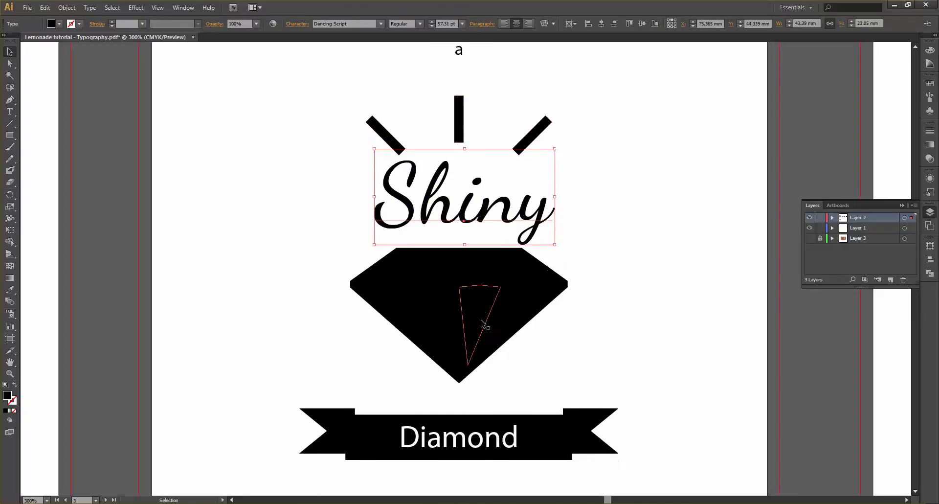
drag(470, 304, 474, 340)
click(580, 341)
scroll(537, 362, down, 2)
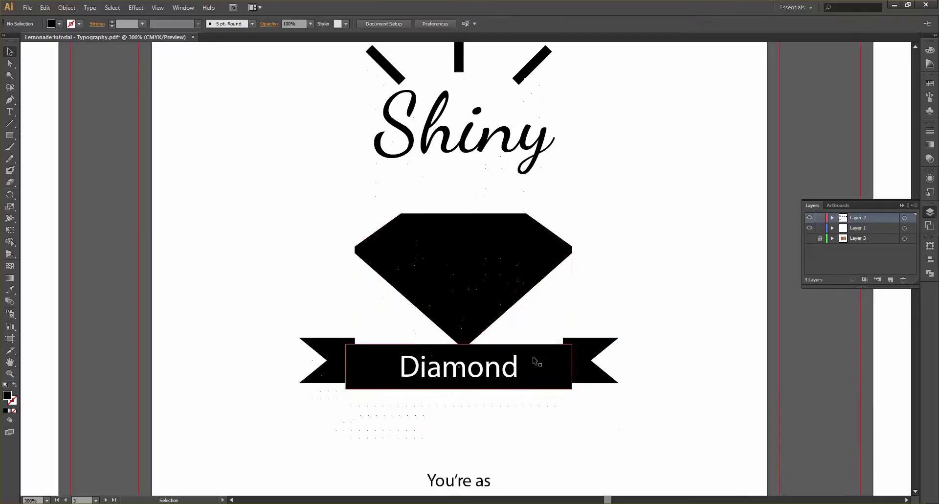
Try moving the ribbon and the word "Diamond" up over the diamond's lower tip, and undo the last separate ribbon move.
click(491, 374)
shift+click(557, 366)
drag(564, 370, 533, 368)
click(619, 264)
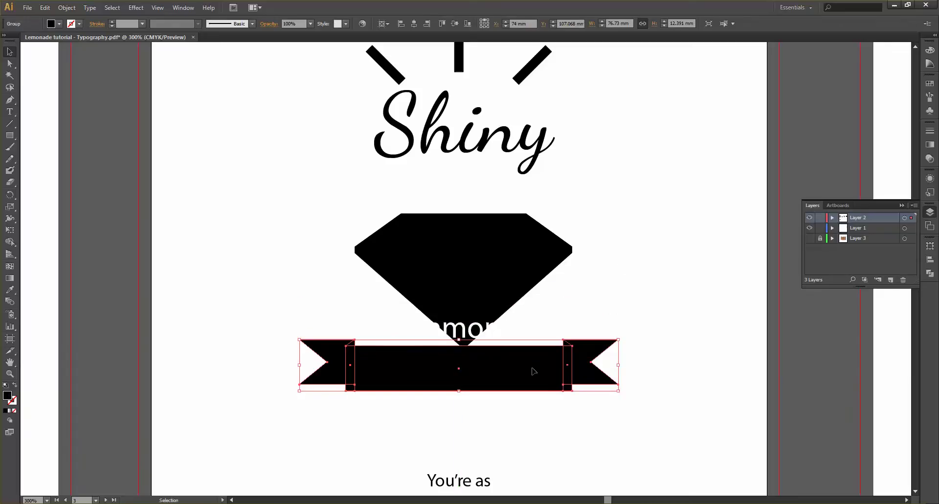
key(ctrl+z)
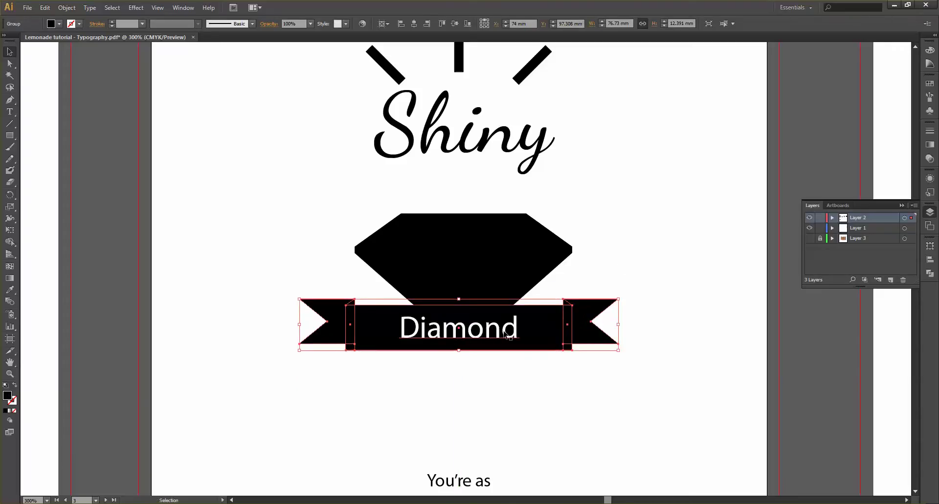
Move the ribbon and the word "Diamond" down together so they sit just below the diamond's tip.
shift+click(506, 334)
key(Down)
key(Down)
key(Down)
key(Down)
key(Down)
key(Down)
key(Down)
key(Down)
key(Down)
key(Down)
key(Down)
key(Down)
key(Down)
key(Down)
key(Down)
key(Down)
key(Down)
key(Down)
key(Down)
key(Down)
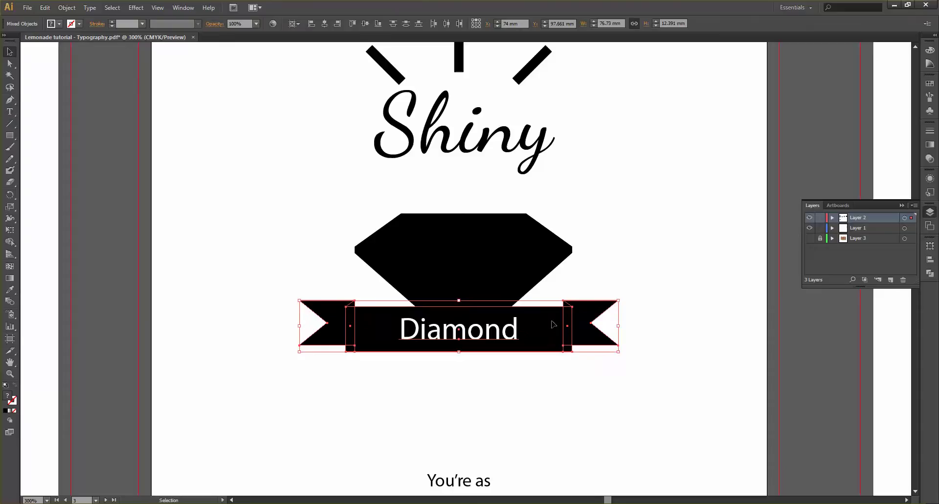
click(641, 281)
key(ctrl+minus)
key(ctrl+minus)
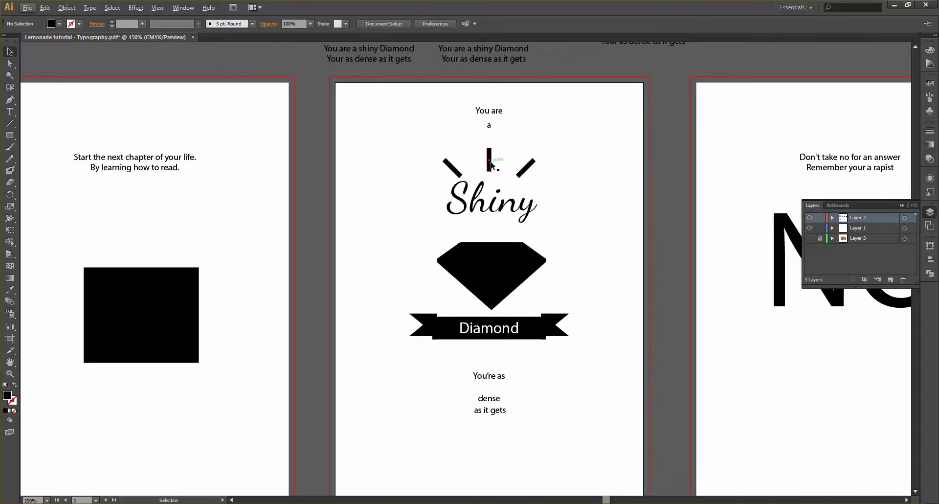
Ungroup the three rays above "Shiny" and select them as separate shapes.
drag(487, 147, 537, 178)
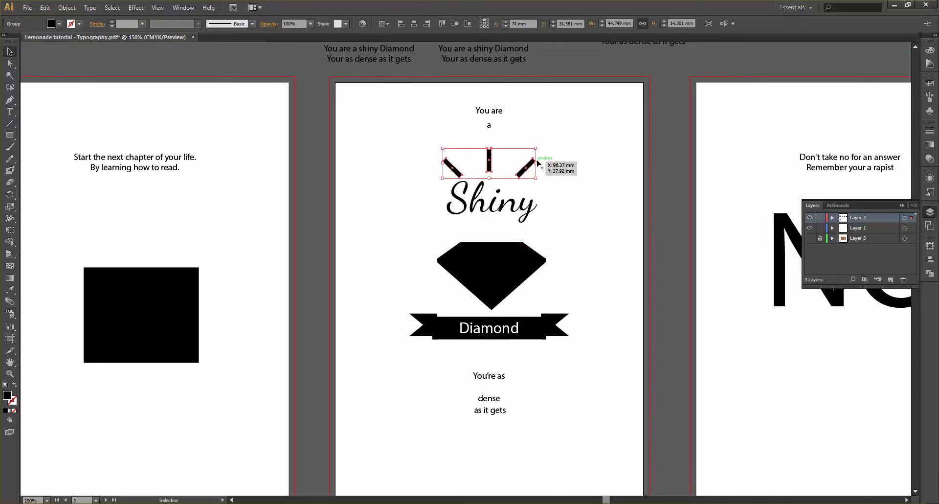
click(583, 178)
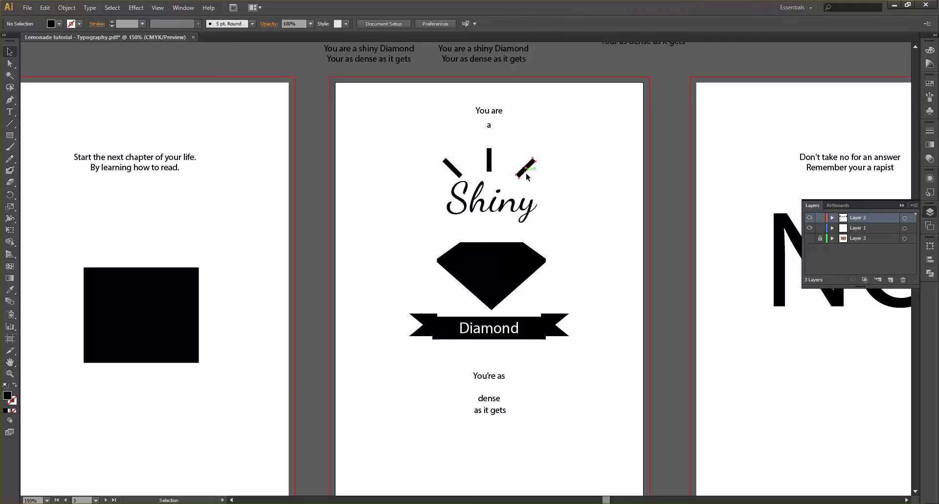
click(526, 174)
shift+click(488, 158)
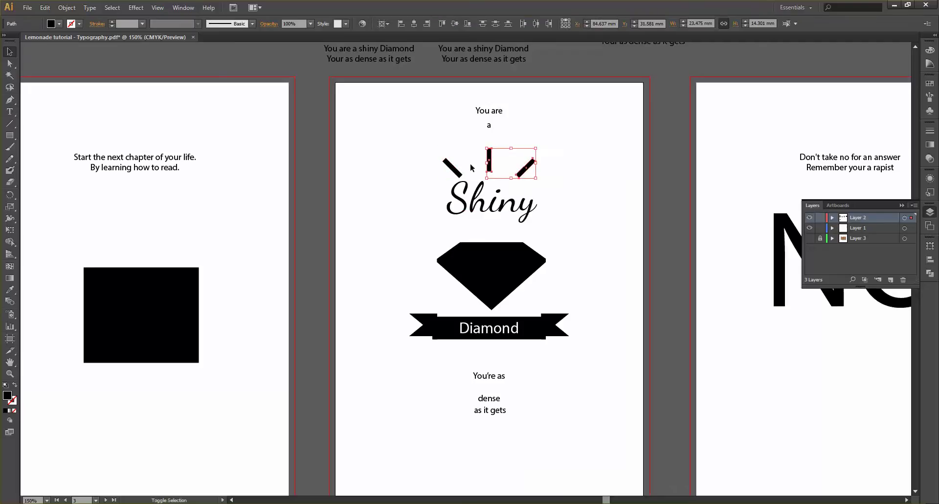
shift+click(452, 167)
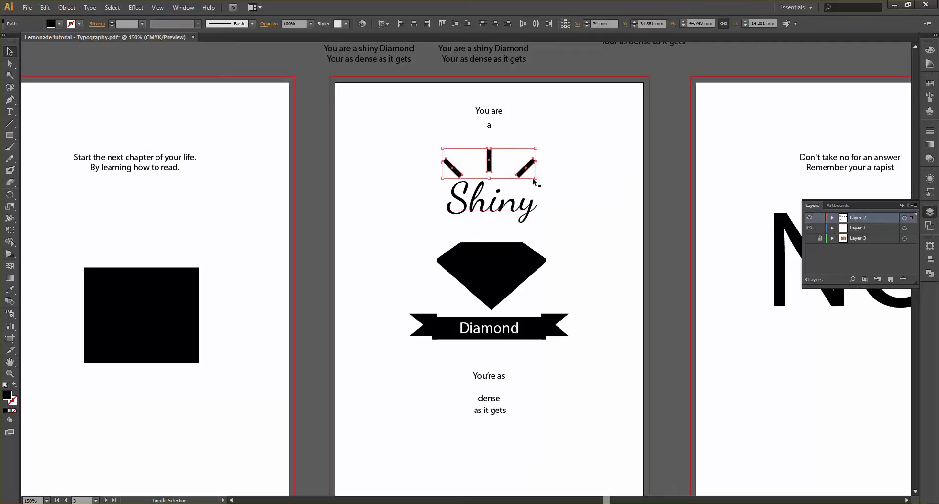
Move the two slanted outer rays outward and slightly down so they flank the word "Shiny".
mouse_move(534, 179)
mouse_down()
mouse_move(555, 188)
mouse_move(532, 171)
mouse_move(541, 177)
mouse_up()
click(554, 190)
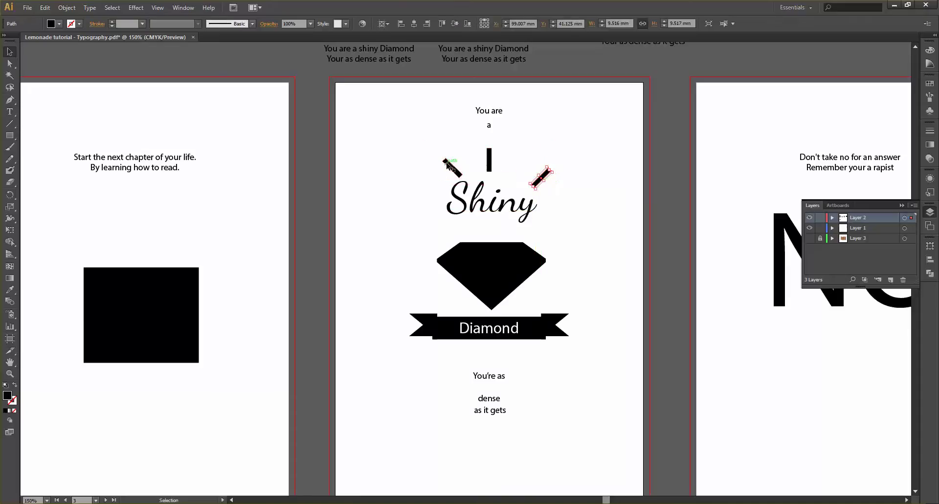
mouse_move(447, 163)
mouse_down()
mouse_move(422, 173)
mouse_move(432, 171)
mouse_up()
drag(543, 176, 549, 169)
click(574, 195)
Paste a duplicate of the word "Shiny" above the artboard as a spare copy.
click(522, 201)
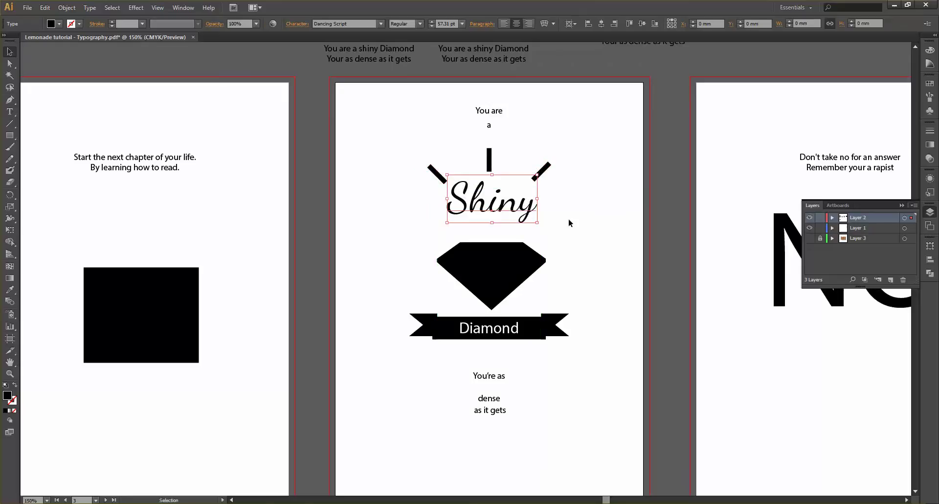
key(ctrl+c)
key(ctrl+v)
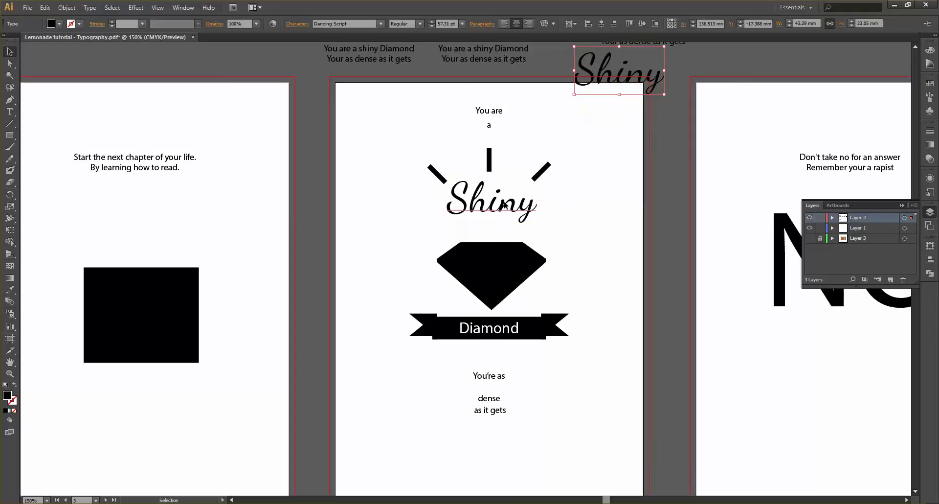
Try a steep counter-clockwise tilt on the "Shiny" between the rays and the diamond, and undo the rotation.
click(530, 213)
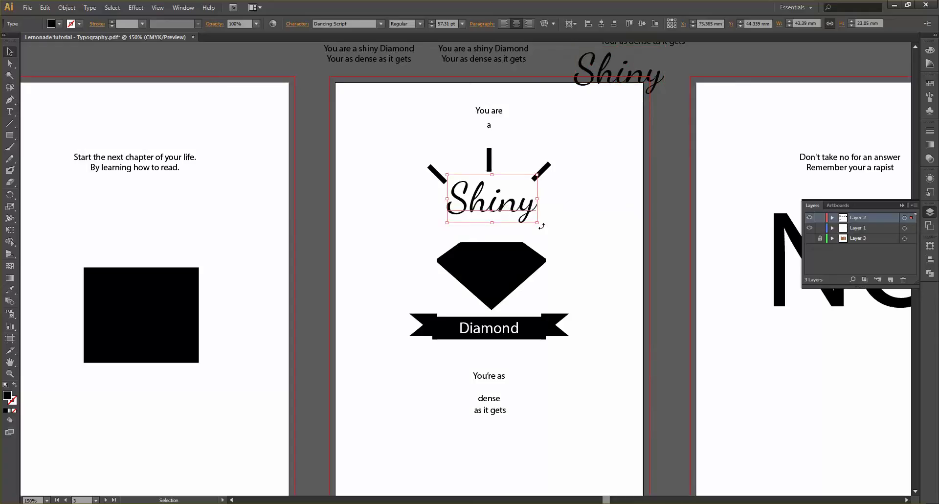
drag(541, 226, 601, 201)
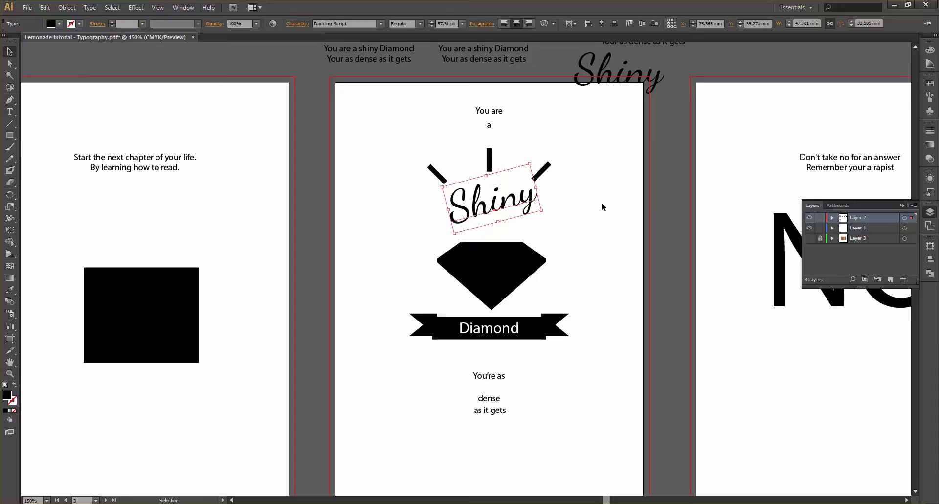
click(615, 192)
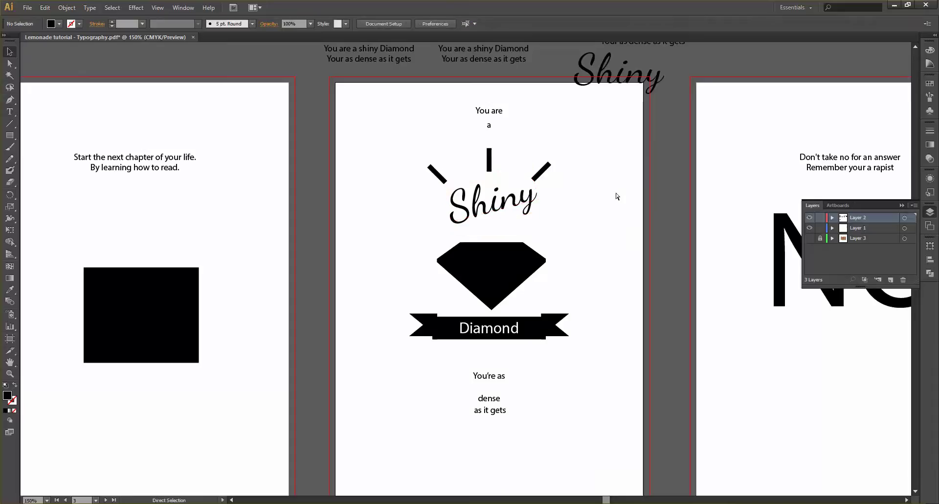
key(ctrl+z)
key(ctrl+z)
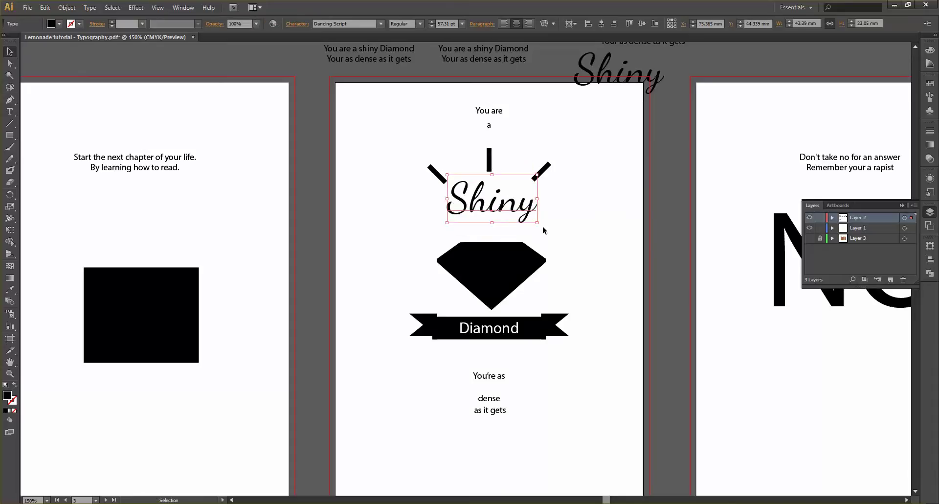
Rotate the word "Shiny" between the rays and the diamond slightly counter-clockwise so it slants gently upward.
drag(541, 225, 560, 227)
click(604, 194)
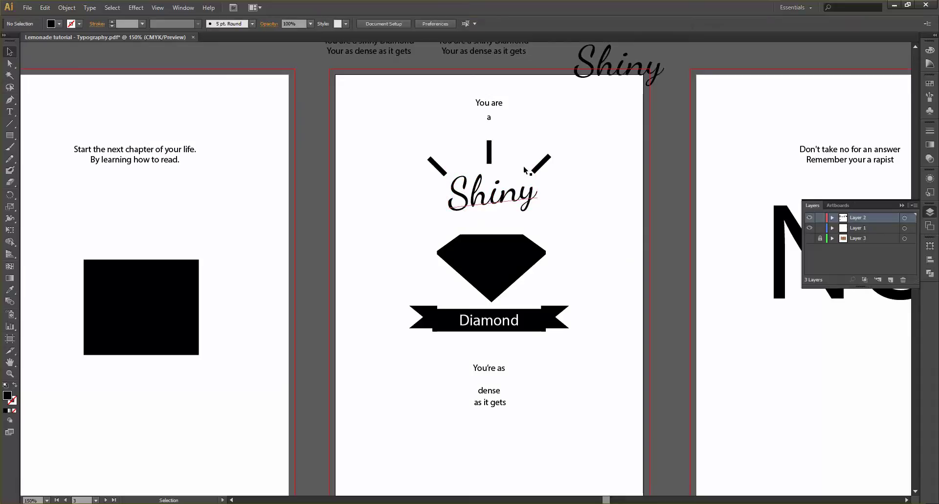
scroll(531, 172, down, 1)
scroll(507, 174, up, 3)
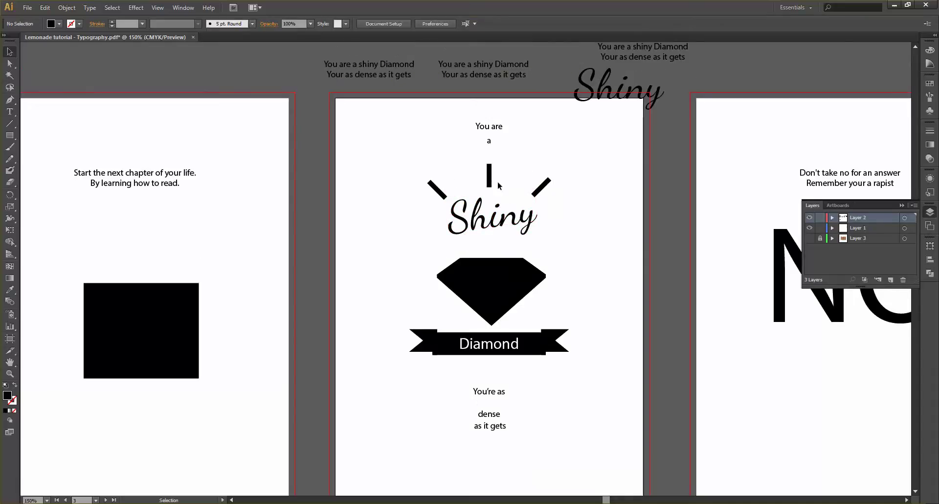
Spell-check the whole document's text, ignoring every flagged word, and close the spelling checker.
click(509, 227)
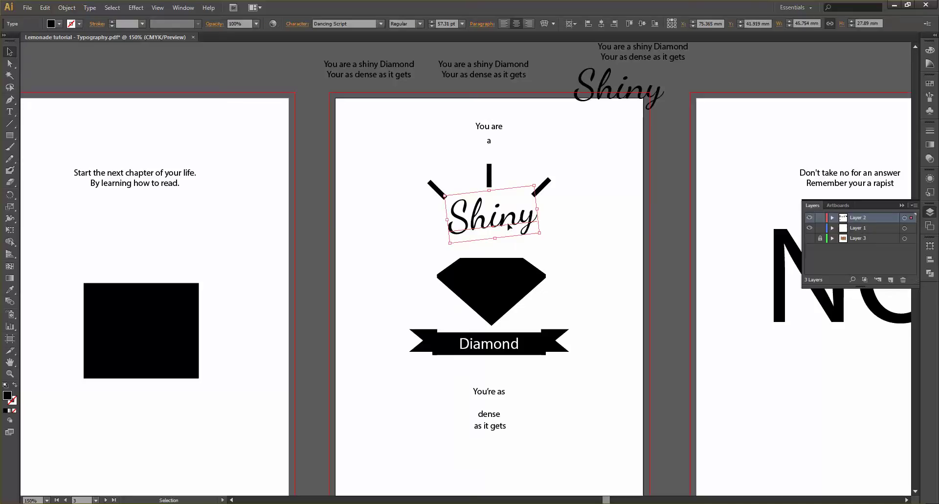
key(ctrl+i)
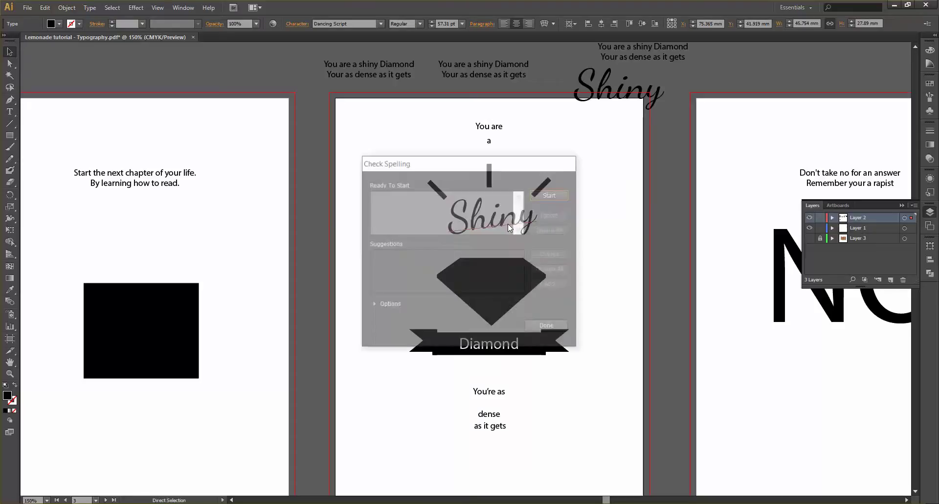
click(542, 195)
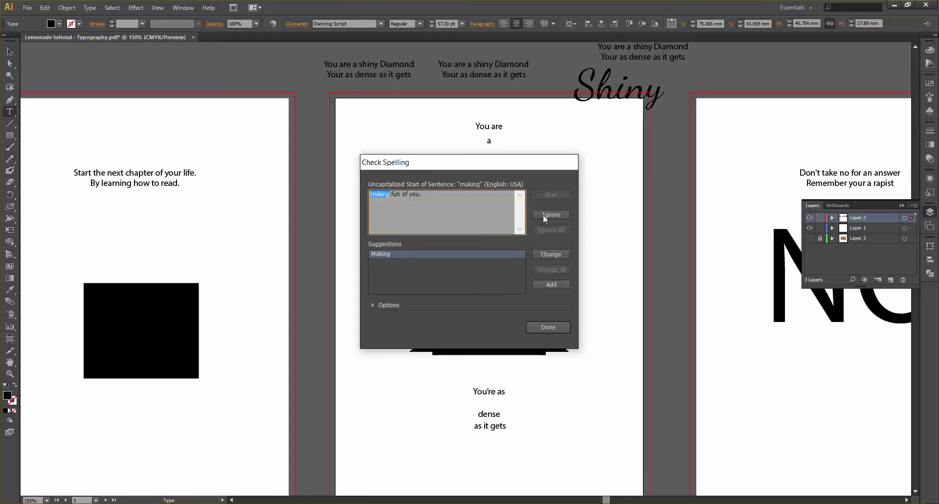
click(550, 215)
click(550, 215)
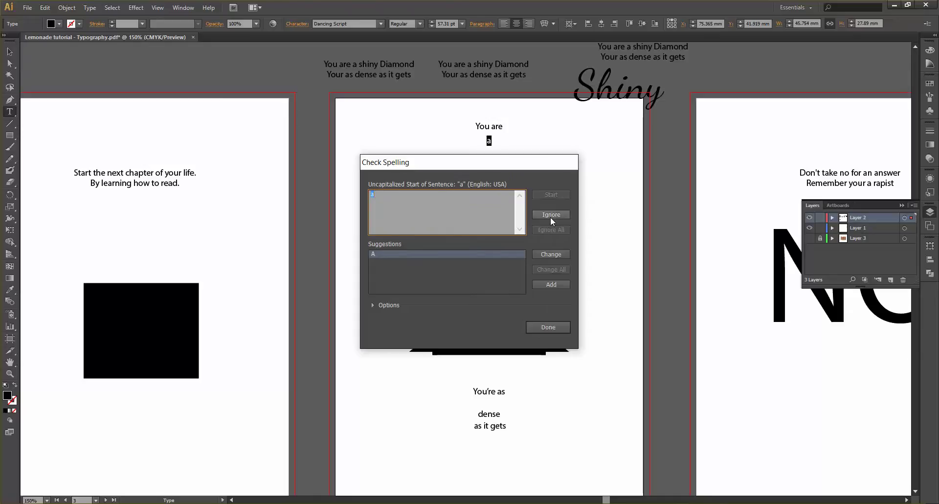
click(550, 215)
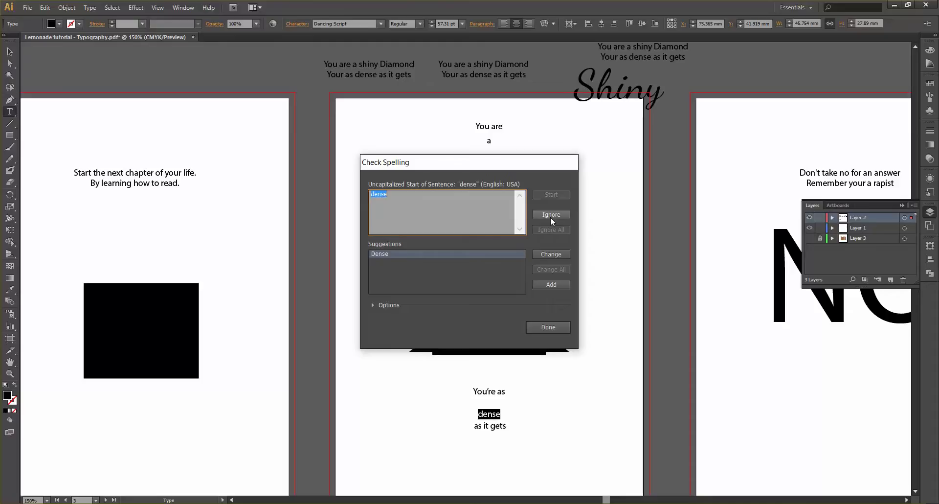
click(550, 215)
click(550, 216)
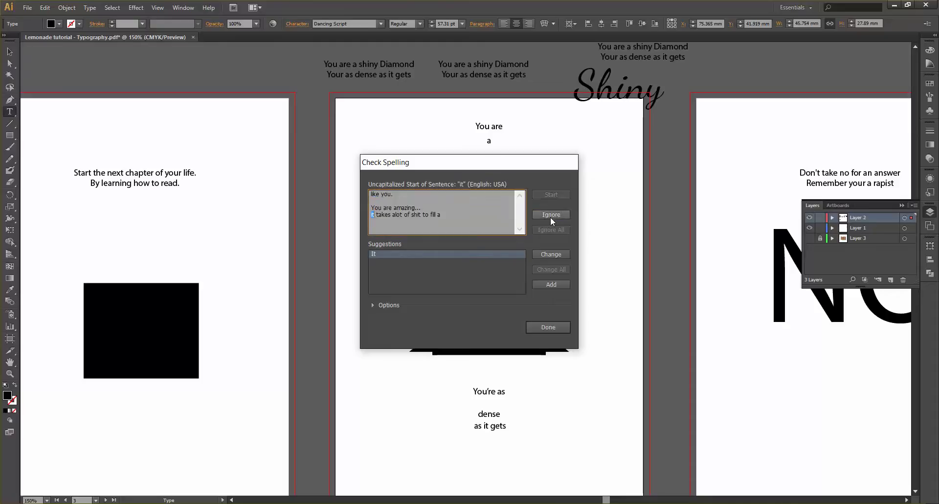
click(550, 217)
click(550, 216)
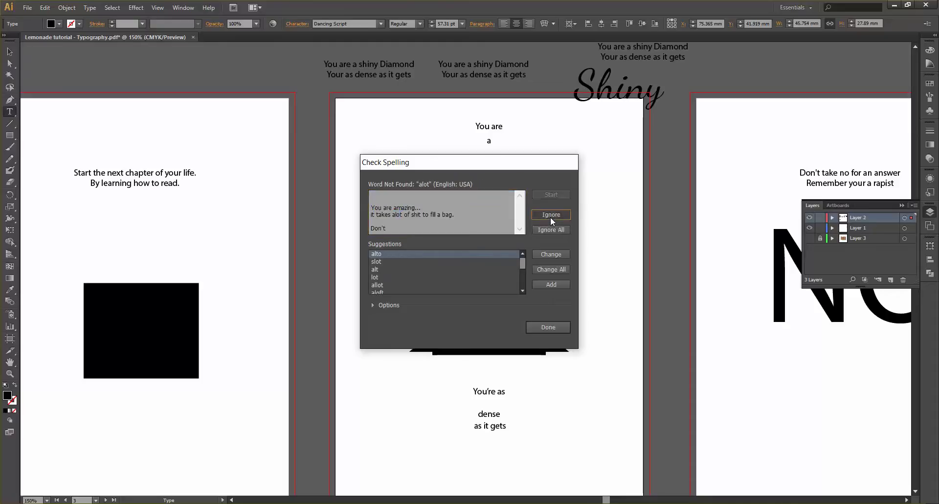
click(550, 216)
click(550, 216)
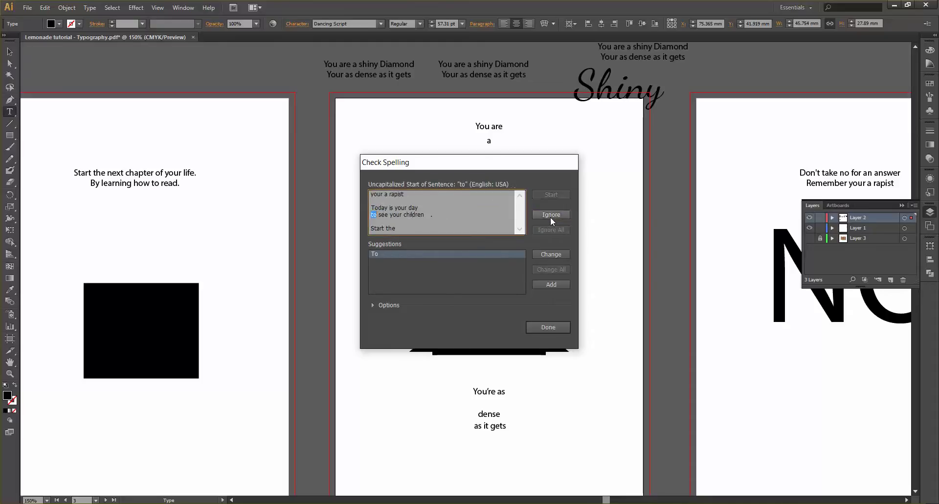
click(550, 216)
click(550, 217)
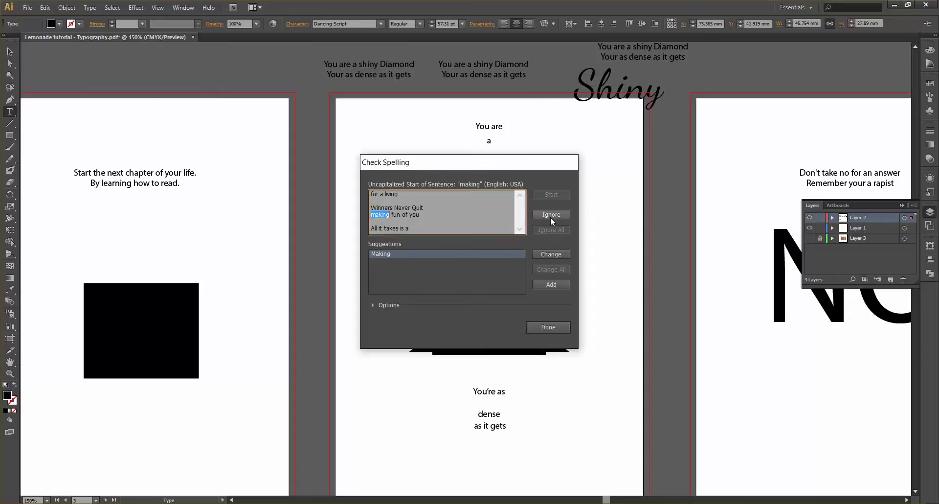
click(550, 216)
click(550, 216)
click(550, 217)
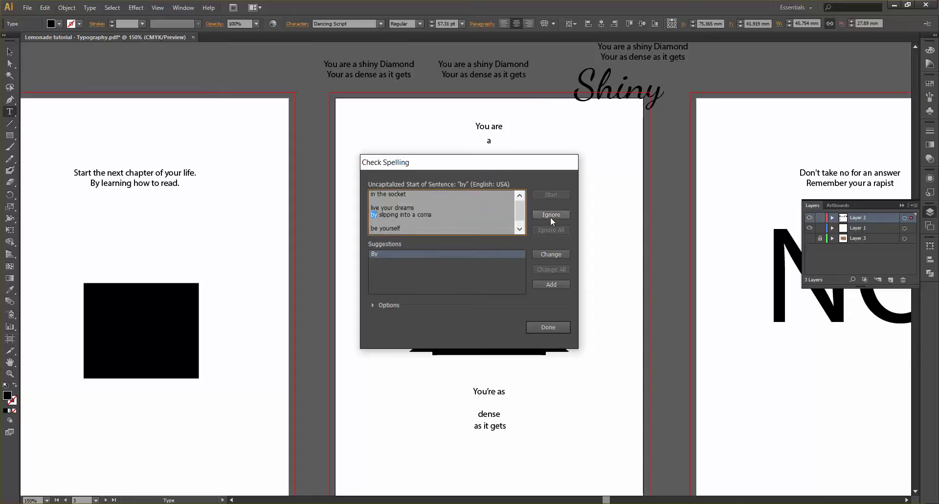
click(550, 217)
click(550, 217)
click(550, 216)
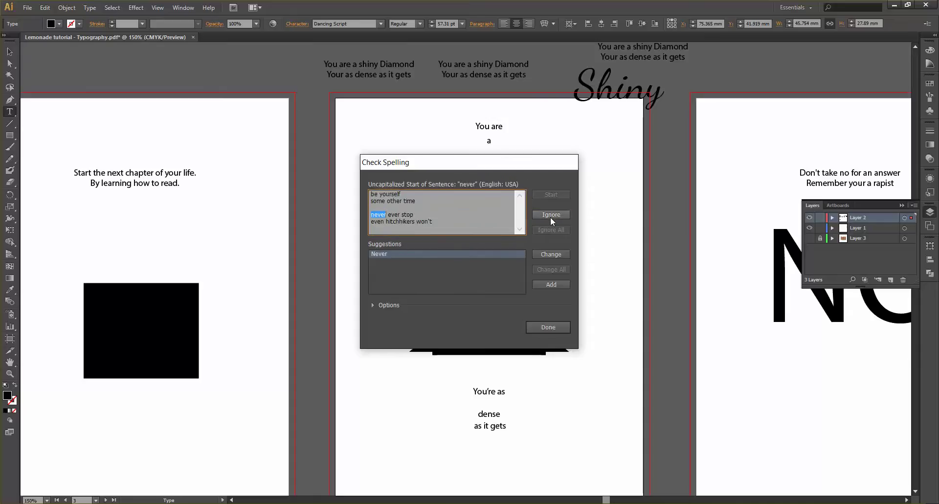
click(550, 216)
click(550, 216)
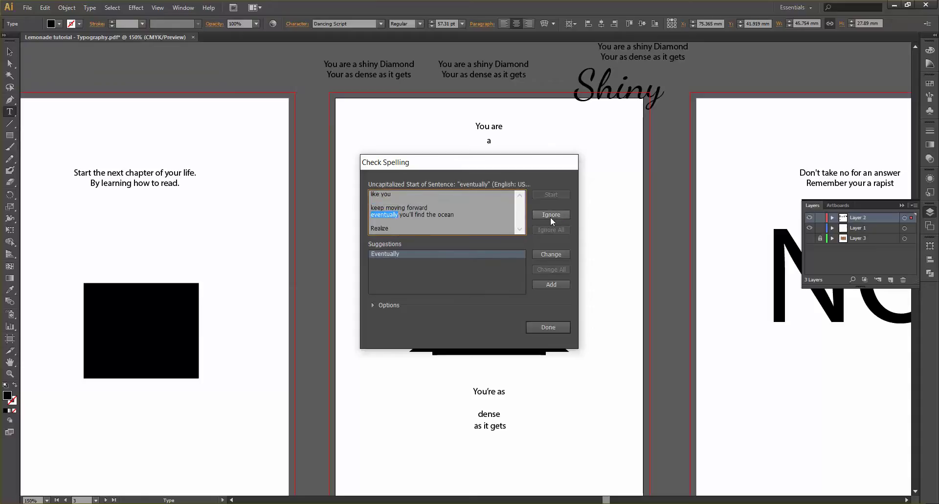
click(550, 216)
click(550, 216)
click(550, 216)
click(550, 216)
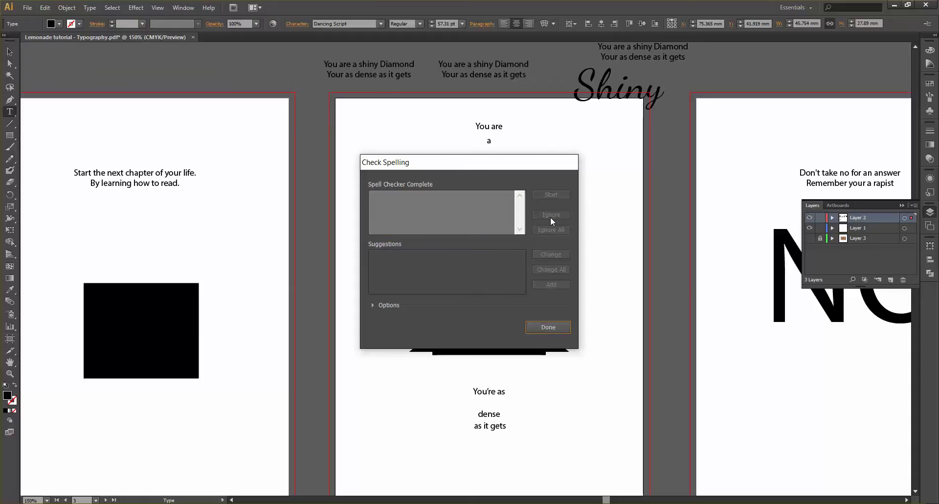
click(545, 326)
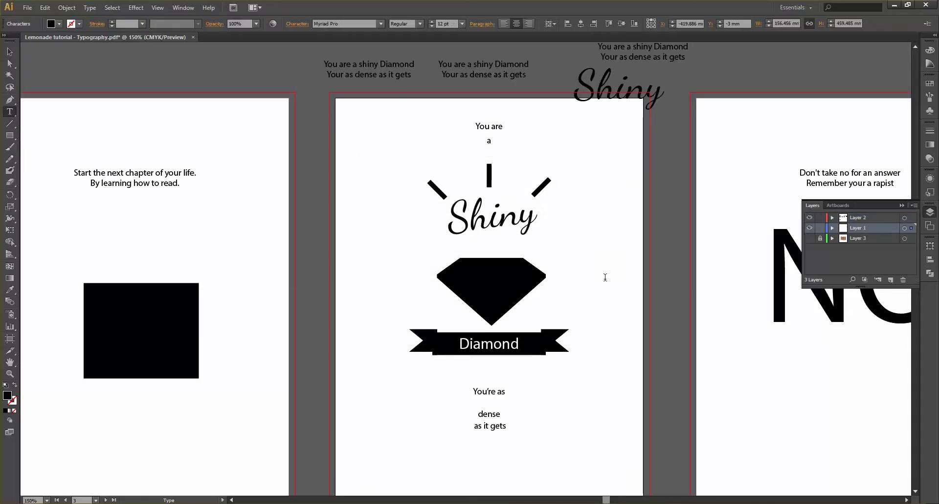
Move the "a" under "You are" straight down to just above the middle ray and set its font size to 15 pt.
click(9, 52)
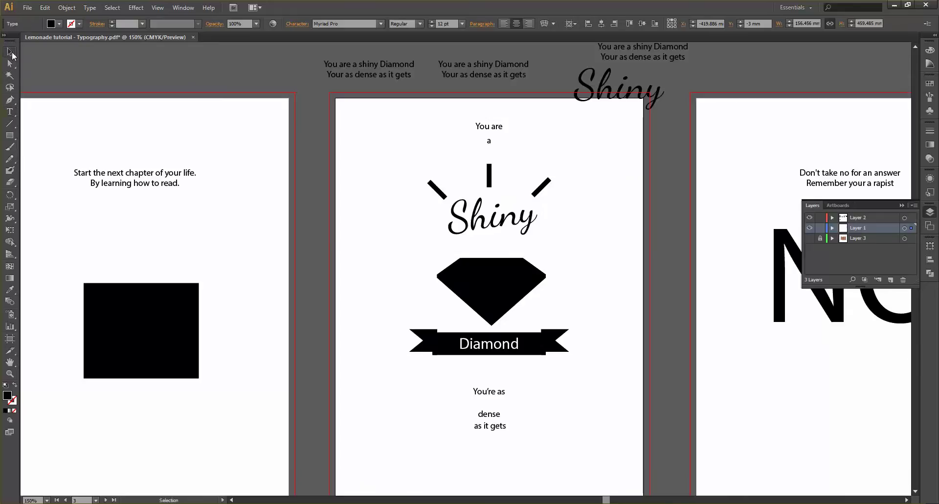
click(324, 167)
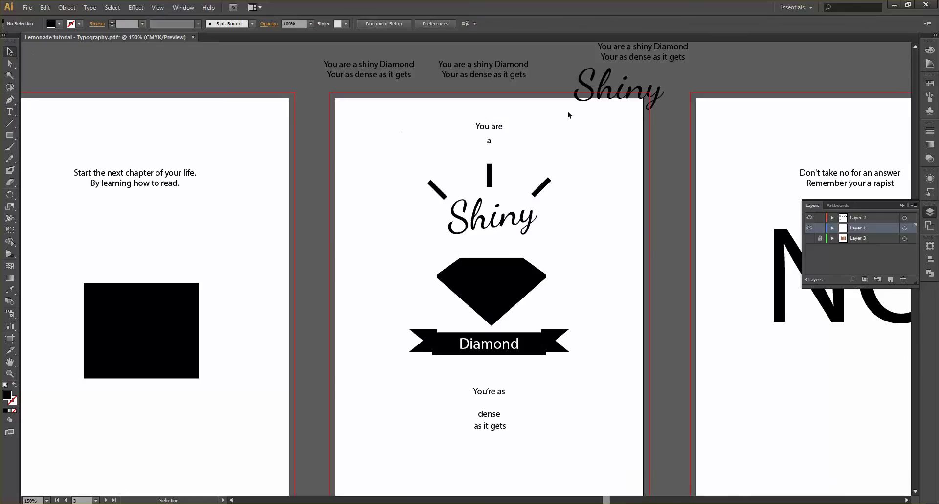
click(496, 128)
click(489, 141)
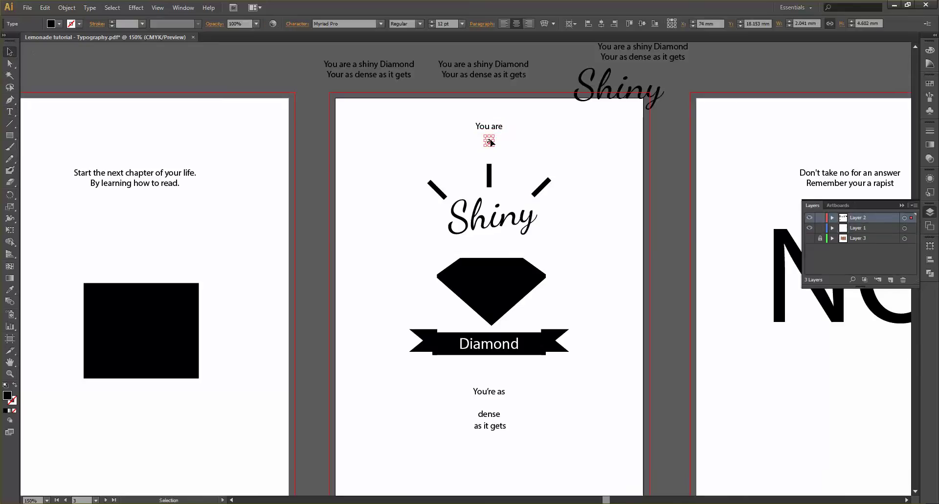
drag(491, 142, 491, 154)
scroll(445, 24, up, 20)
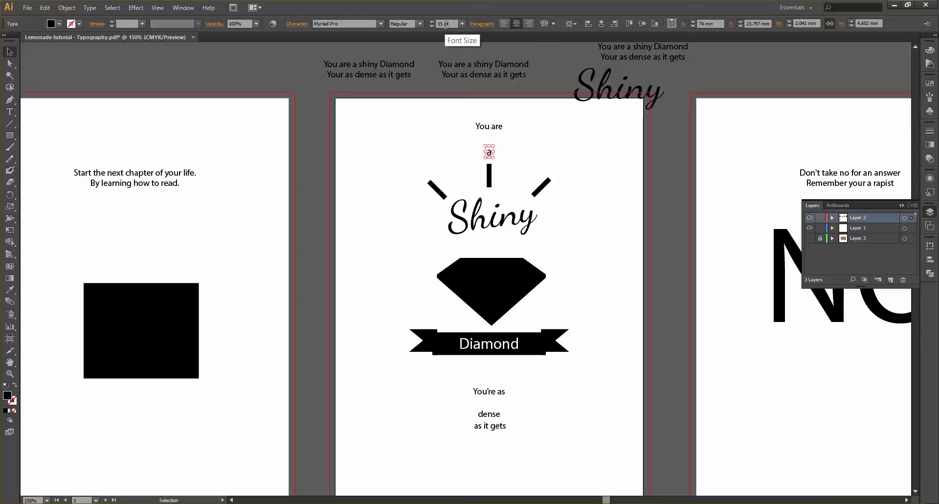
Set the font size of the letter "a" to 37 pt.
scroll(445, 24, up, 4)
Duplicate the three rays above "Shiny", flip the copies beneath the word, and shift the diamond down to make room.
click(489, 175)
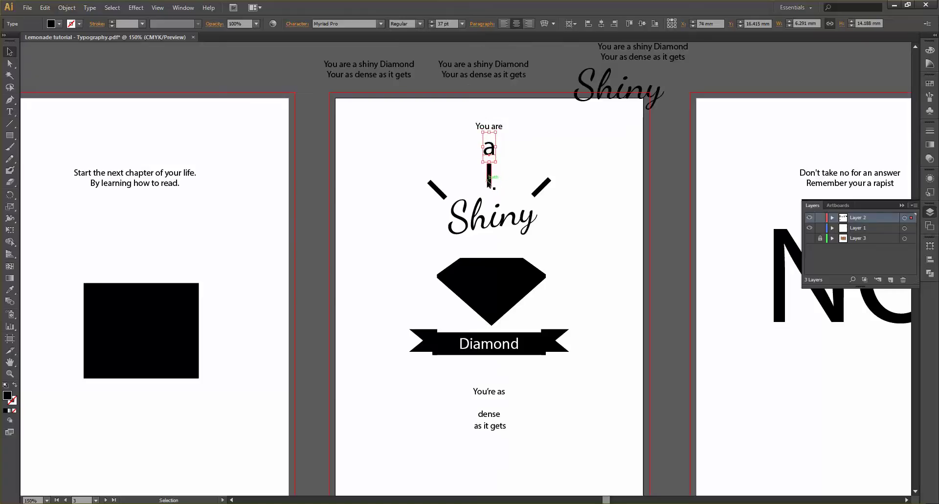
shift+click(440, 192)
shift+click(540, 187)
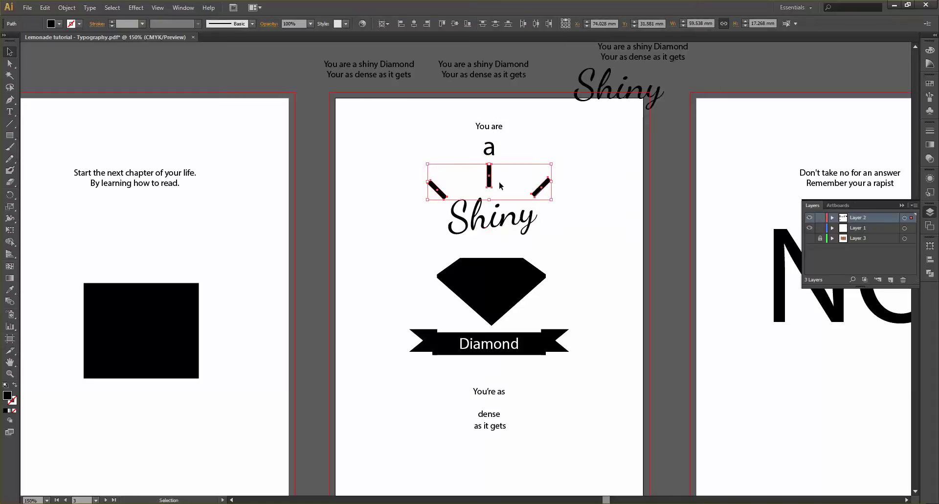
drag(489, 180, 626, 221)
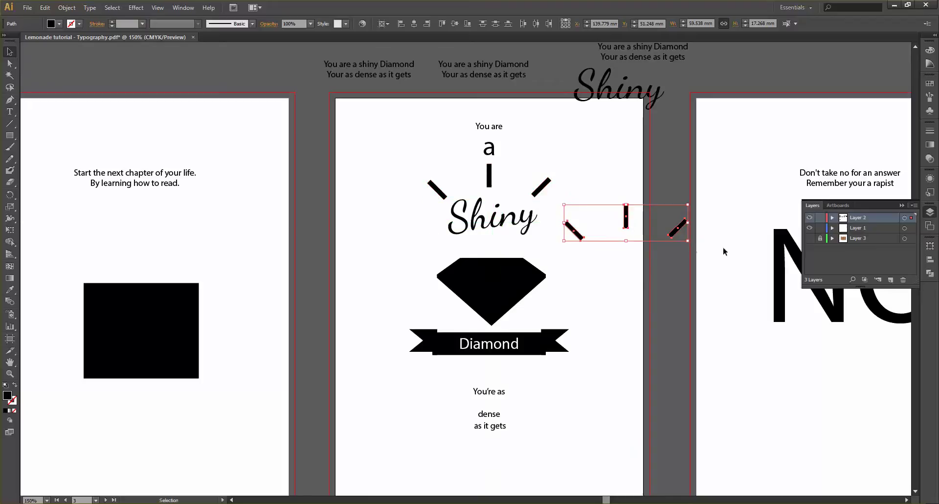
drag(692, 245, 563, 203)
drag(626, 235, 500, 324)
click(580, 282)
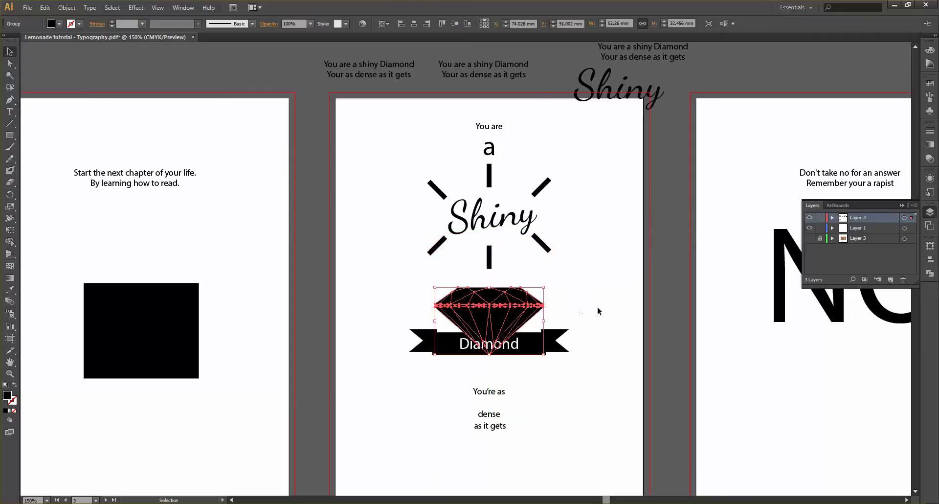
click(597, 311)
Try recolouring the "Diamond" banner white by sampling the page with the Eyedropper, and undo it.
click(533, 347)
click(533, 348)
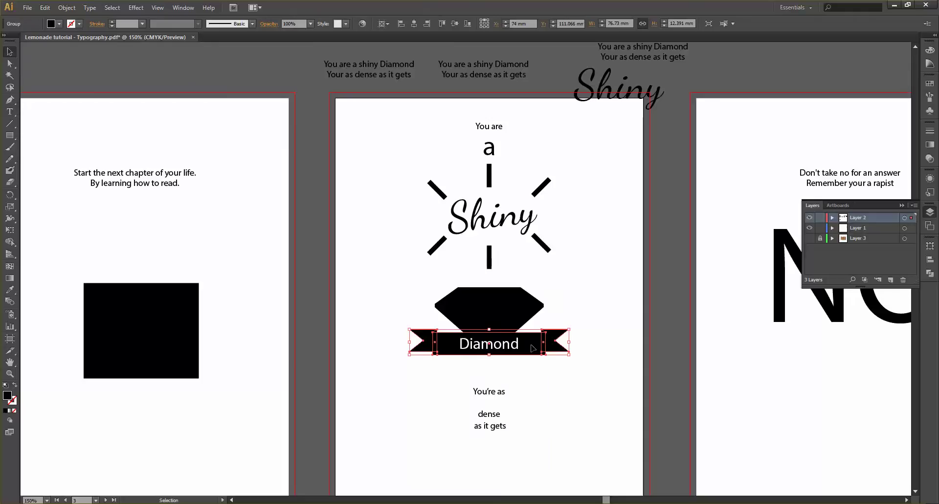
key(i)
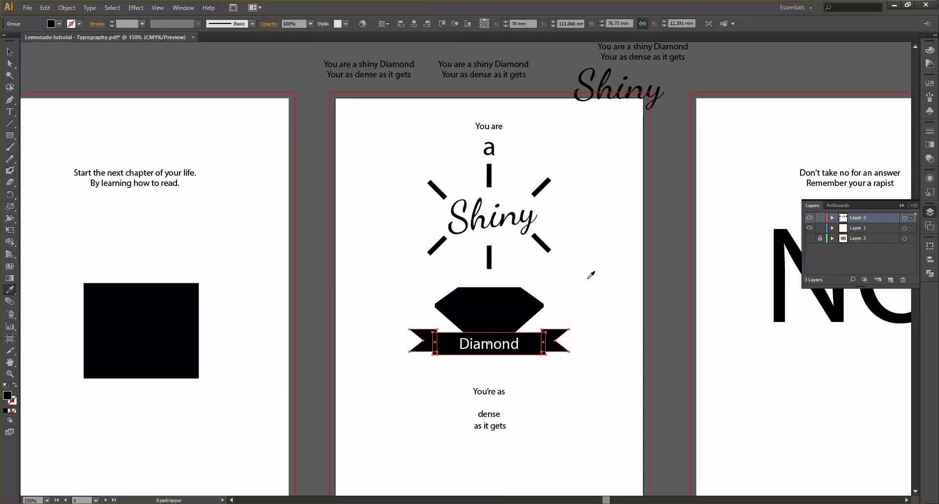
click(591, 275)
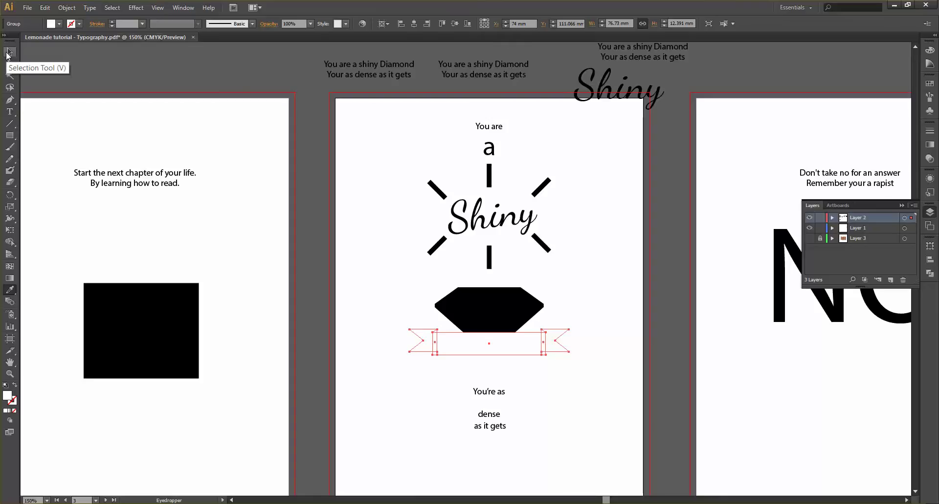
key(ctrl+z)
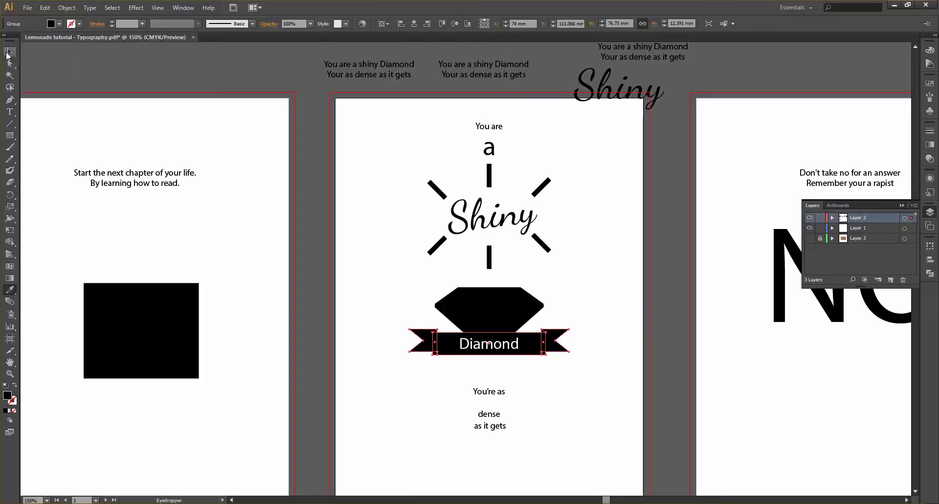
click(8, 52)
click(296, 244)
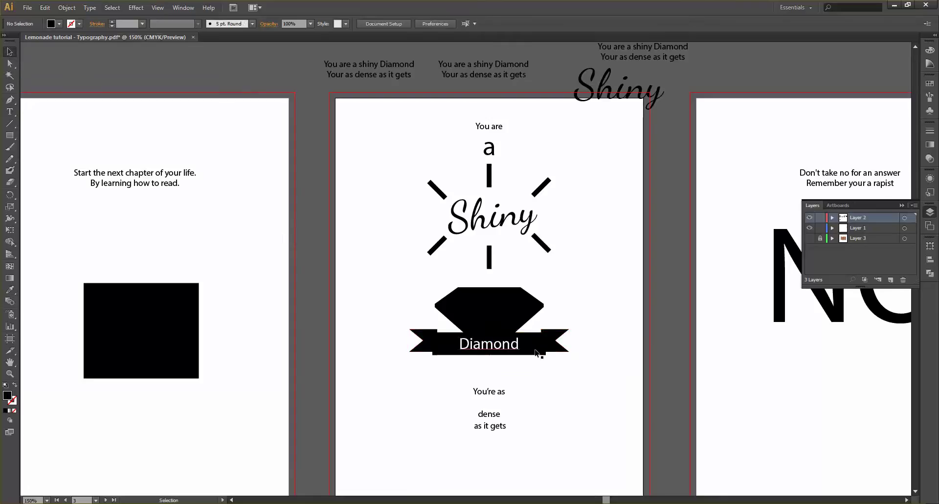
Move the diamond up so it sits closely beneath "Shiny", clear of the banner.
drag(510, 325, 510, 290)
click(561, 281)
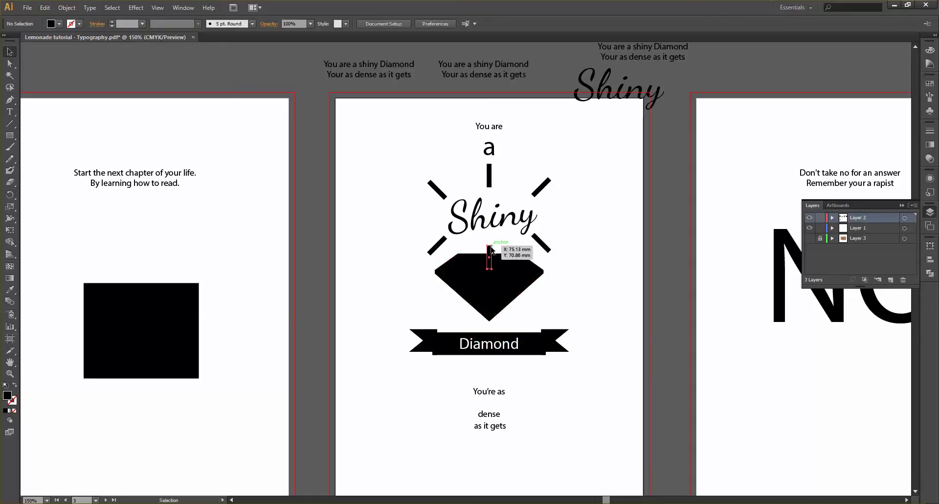
Delete the vertical ray beneath "Shiny" and nudge the lower-right ray slightly outward.
click(491, 250)
key(Delete)
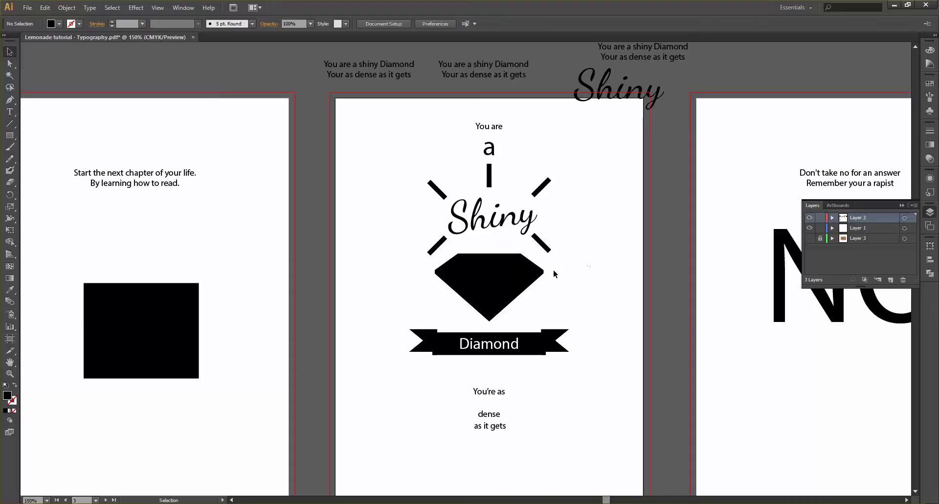
drag(541, 242, 544, 247)
click(544, 211)
Enlarge the banner together with its "Diamond" text and recentre them beneath the diamond.
scroll(543, 234, down, 3)
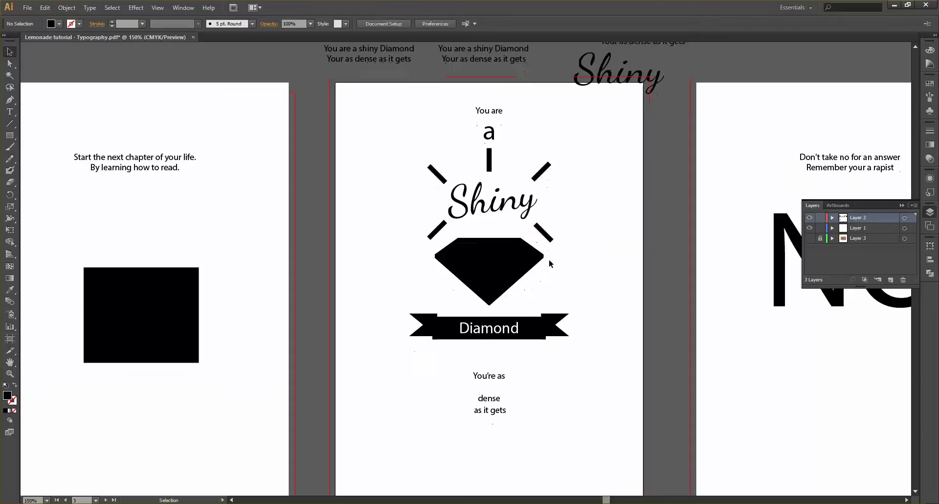
click(502, 272)
shift+click(530, 272)
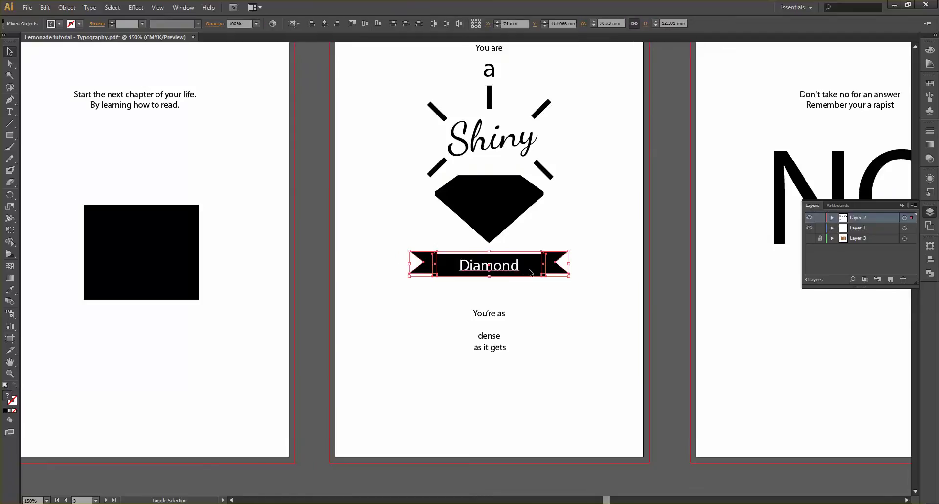
drag(567, 276, 611, 301)
drag(557, 271, 529, 272)
click(571, 331)
Match the "You're as" text to the Dancing Script style of "Shiny" and move it down below the banner.
scroll(522, 301, down, 1)
click(495, 277)
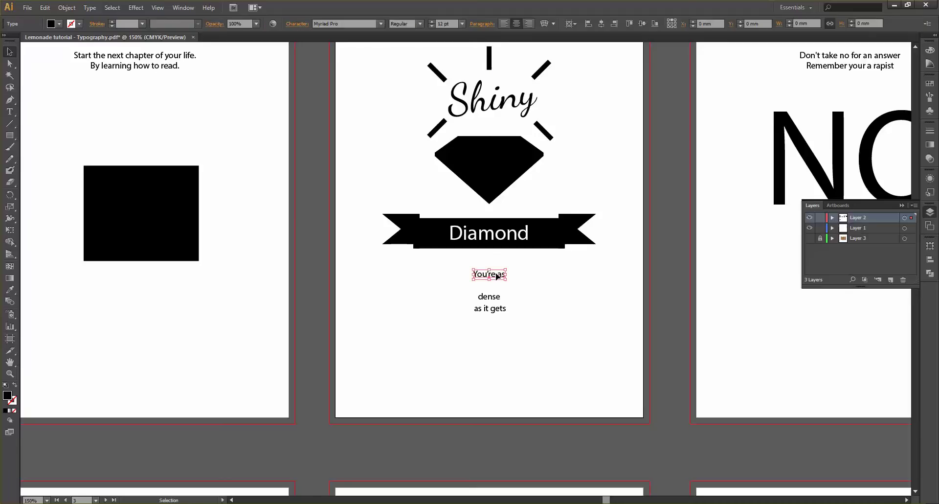
scroll(496, 277, up, 2)
key(i)
click(497, 189)
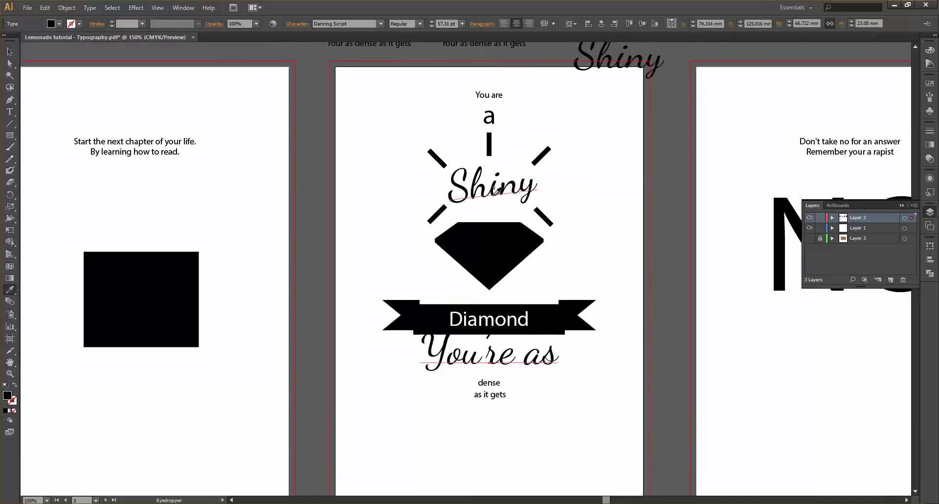
click(10, 51)
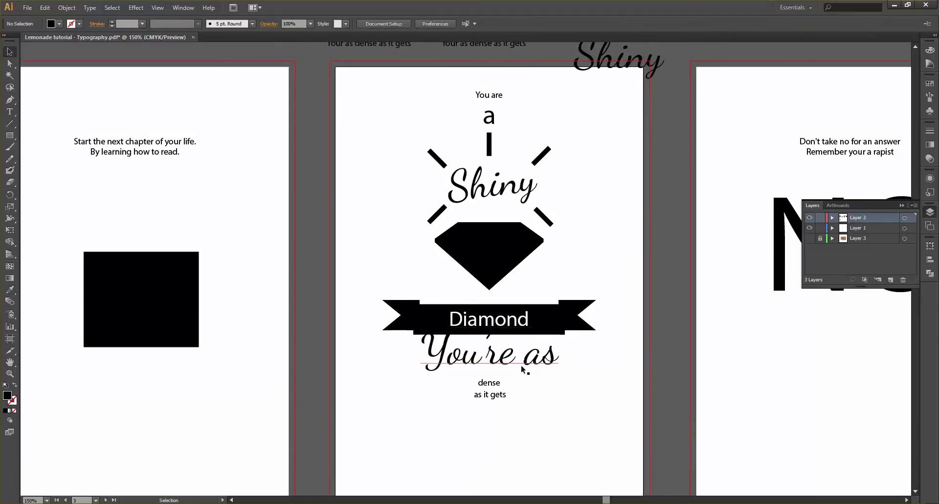
drag(521, 360, 521, 379)
Move the "dense" and "as it gets" lines down together, leaving a gap below "You're as".
key(t)
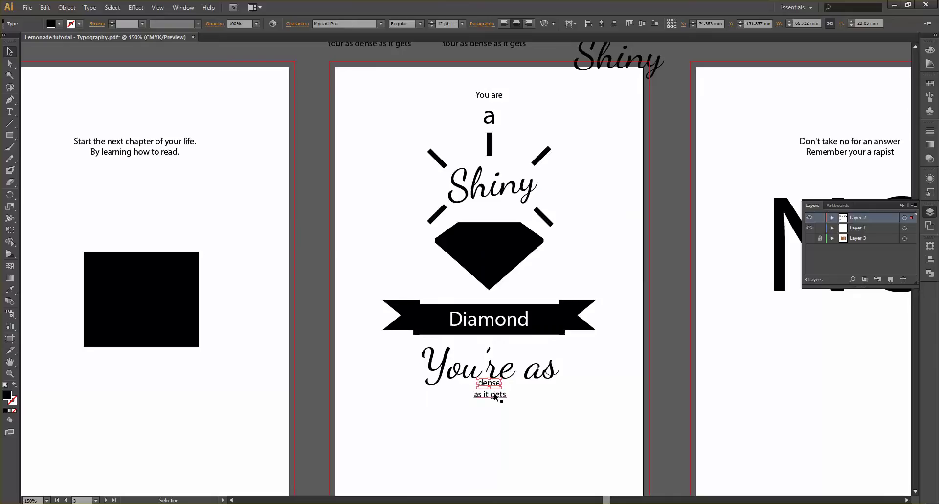
click(491, 386)
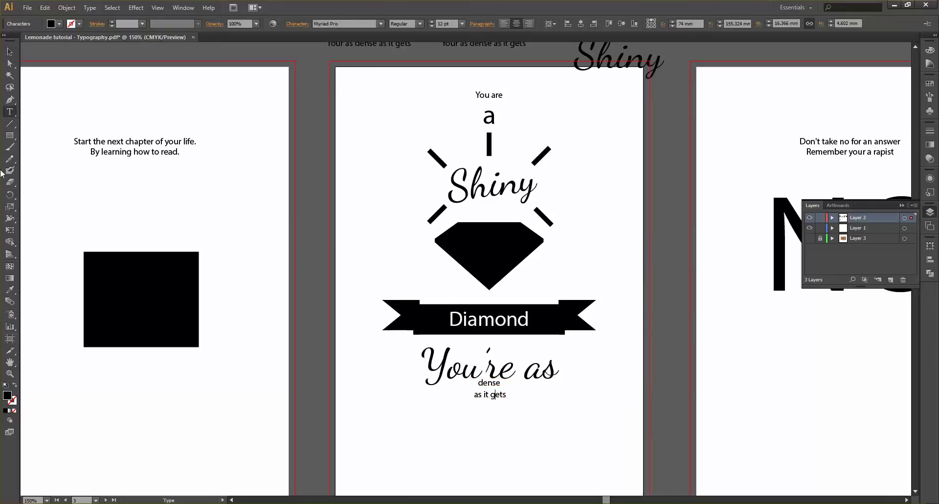
click(10, 52)
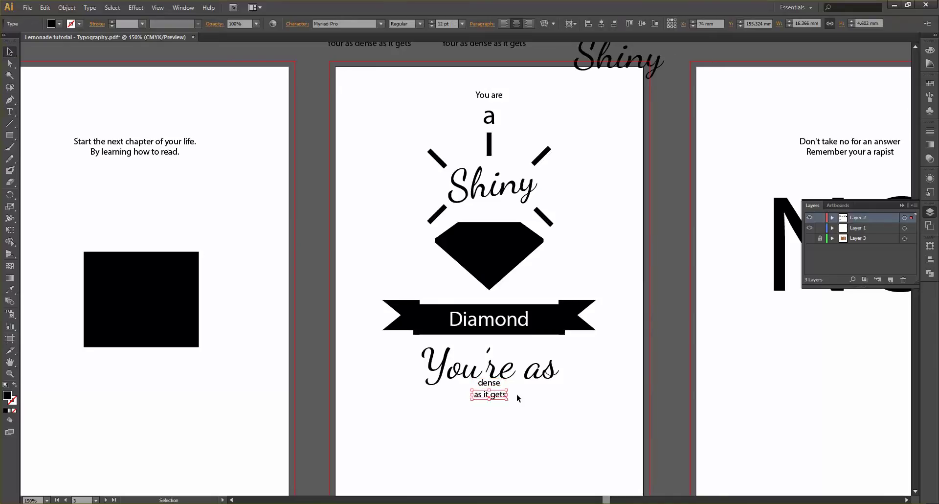
shift+click(485, 384)
key(Down)
key(Down)
key(Down)
key(Down)
key(Down)
key(Down)
key(Down)
key(Down)
key(Down)
key(Down)
key(Down)
key(Down)
key(Down)
key(Down)
key(Down)
key(Down)
key(Down)
key(Down)
key(Down)
key(Down)
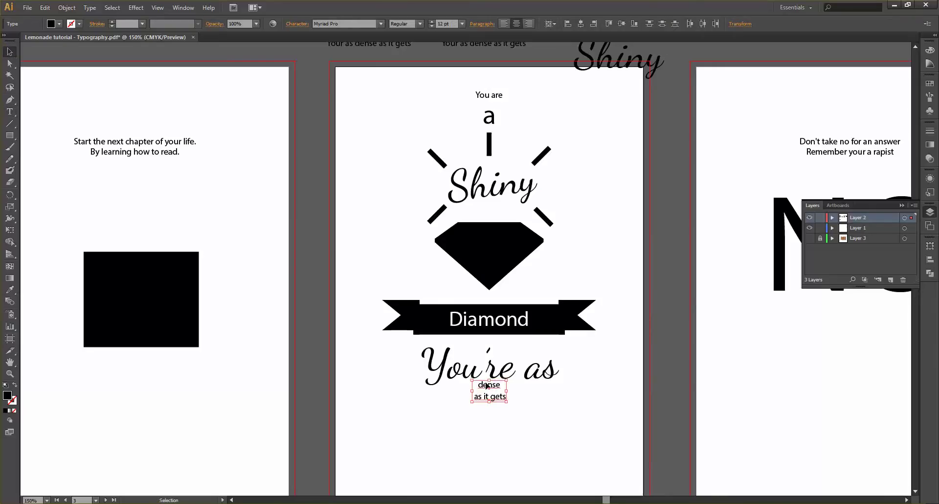
key(Down)
key(Down)
key(Down)
key(Down)
key(Down)
key(Down)
key(Down)
key(Down)
key(Down)
key(Down)
key(Down)
key(Down)
key(Down)
key(Down)
key(Down)
key(Down)
key(Down)
key(Down)
key(Down)
key(Down)
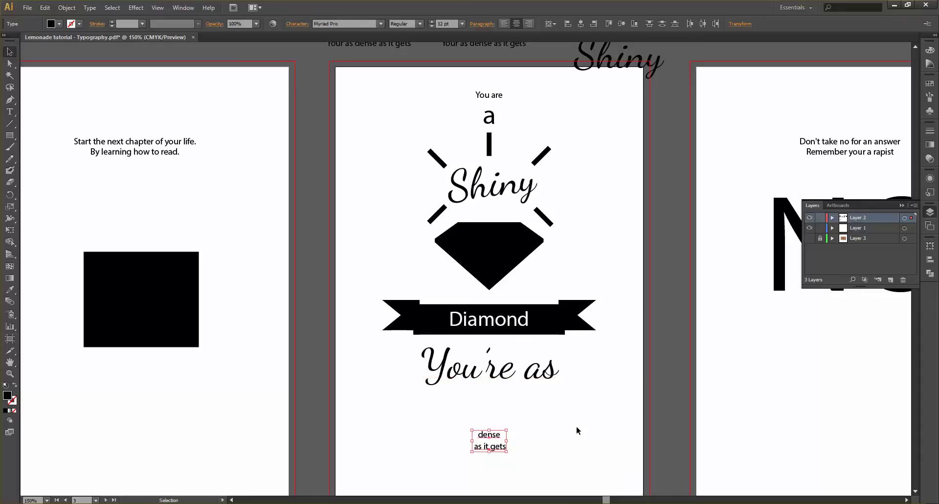
click(576, 426)
Shift "You are" aside and match it to the Dancing Script style of "Shiny" with the Eyedropper.
scroll(542, 419, up, 1)
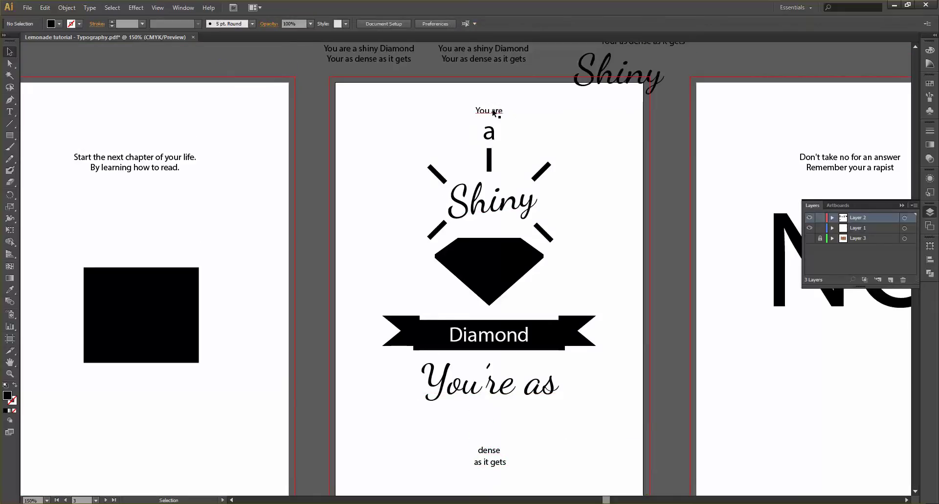
drag(495, 113, 450, 112)
key(i)
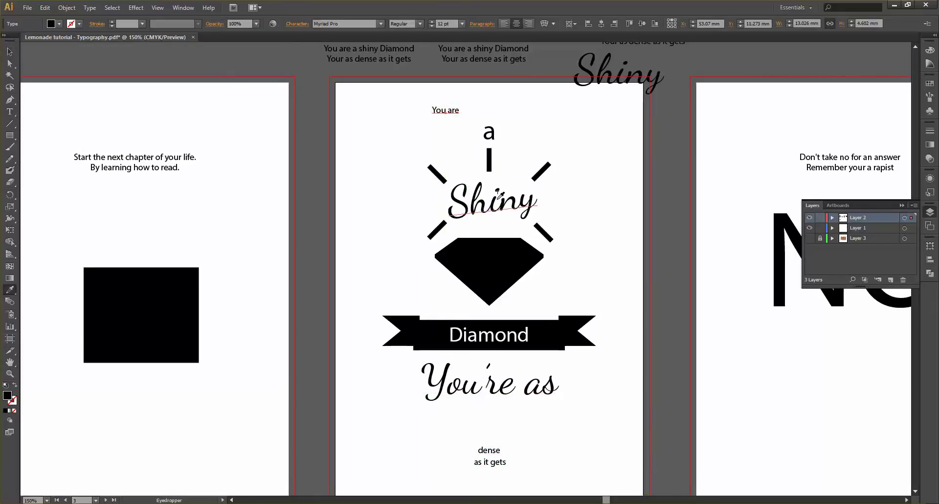
click(492, 205)
key(v)
click(74, 86)
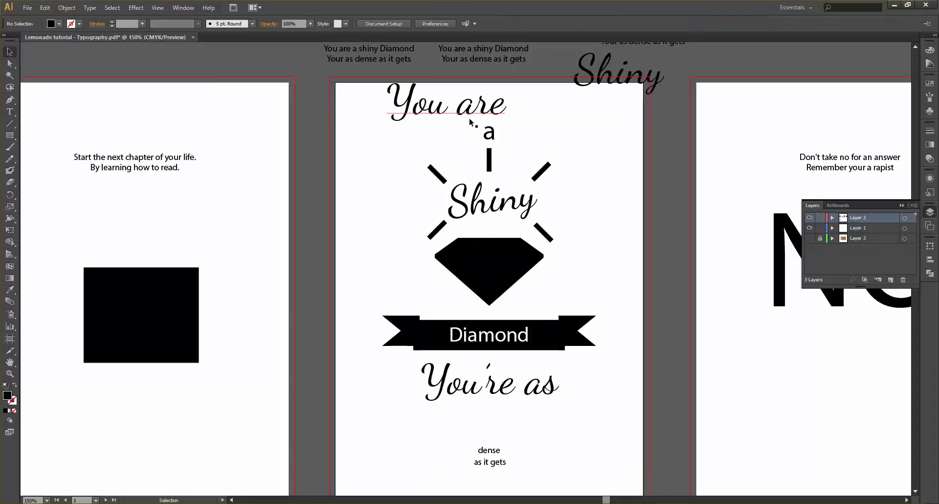
Centre "You are" above the rays and place the "a" between the raised vertical ray and "Shiny".
drag(480, 109, 491, 145)
click(495, 165)
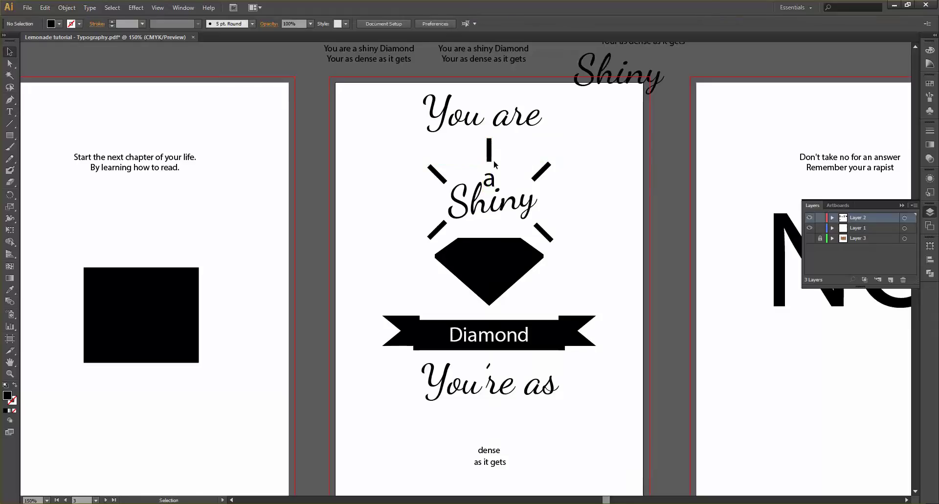
scroll(494, 165, up, 3)
drag(491, 179, 478, 212)
drag(483, 178, 486, 173)
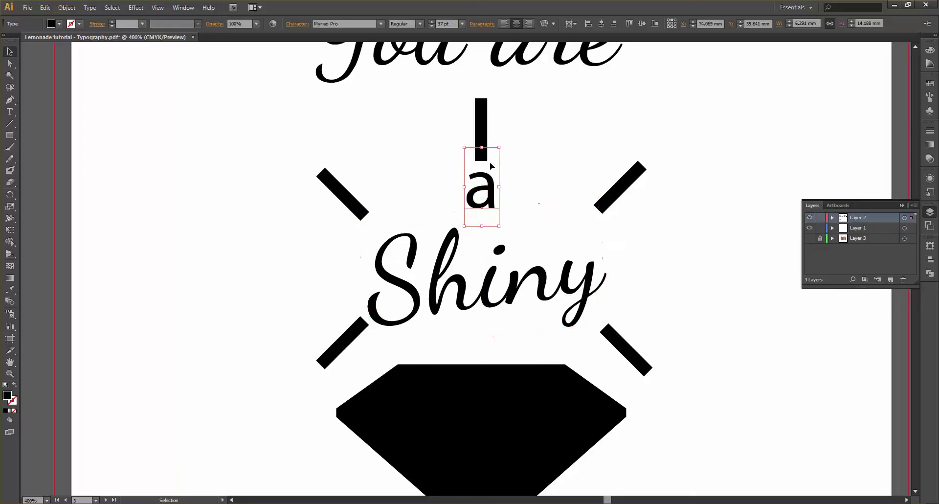
Try moving the vertical ray off to the side and raising the "a" into its place, and undo both moves.
scroll(481, 139, down, 2)
click(481, 135)
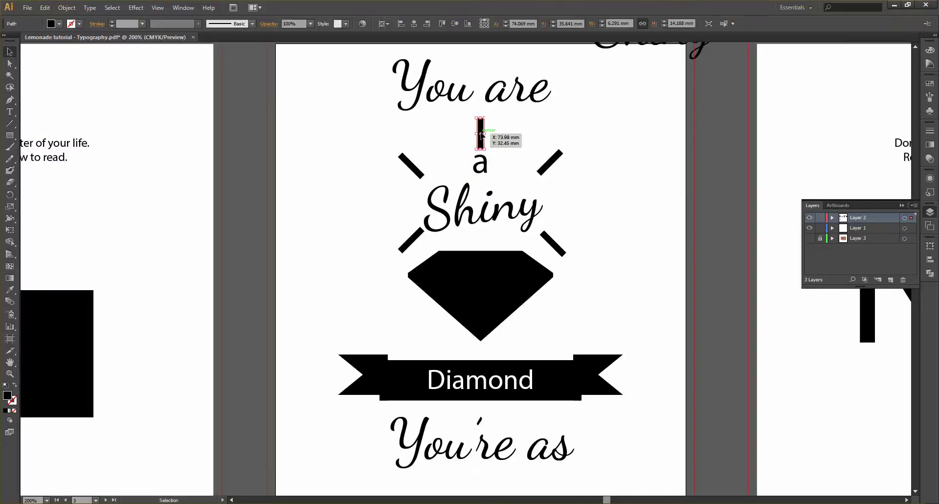
drag(481, 133, 673, 173)
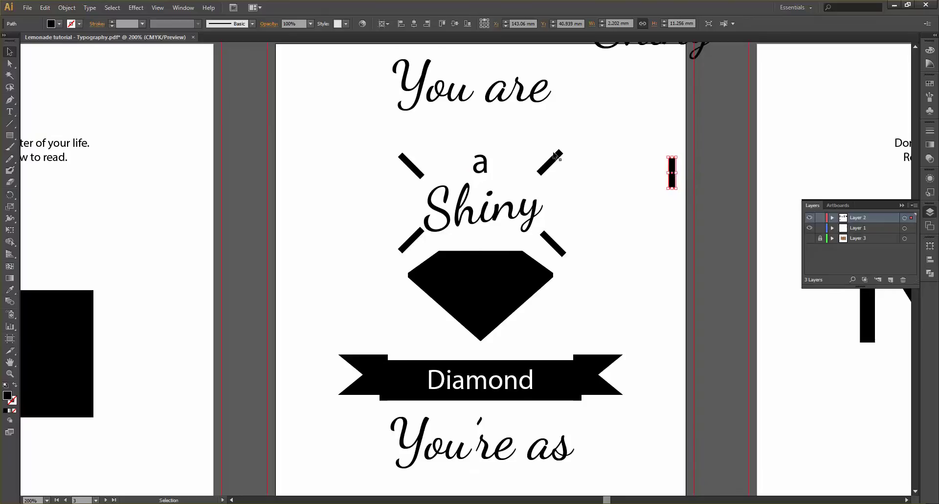
drag(482, 169, 481, 156)
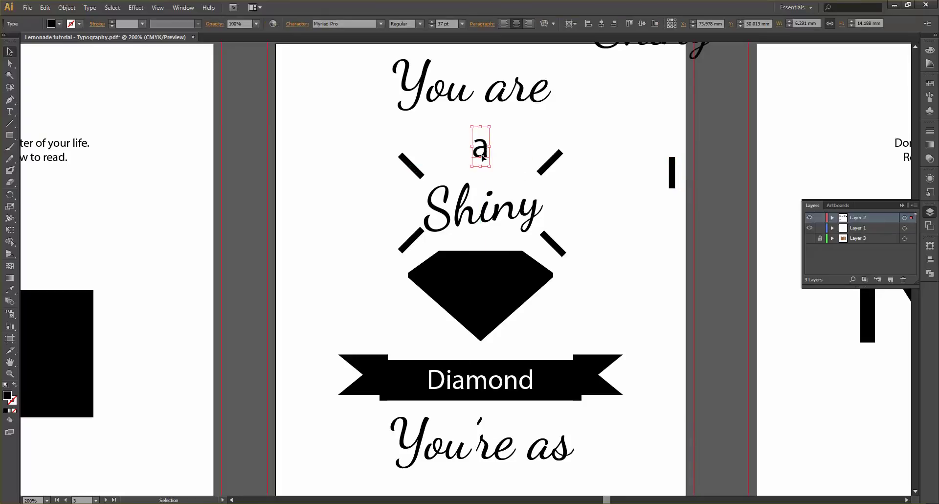
key(ctrl+z)
key(ctrl+z)
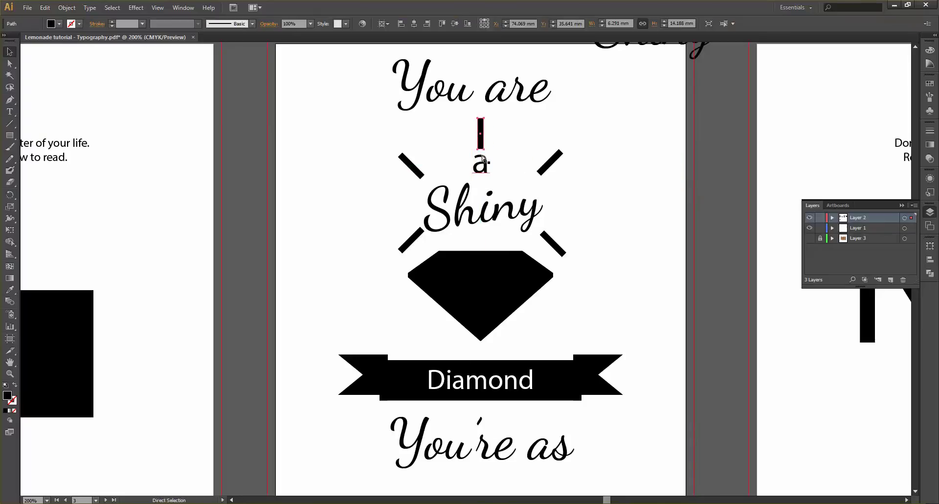
key(v)
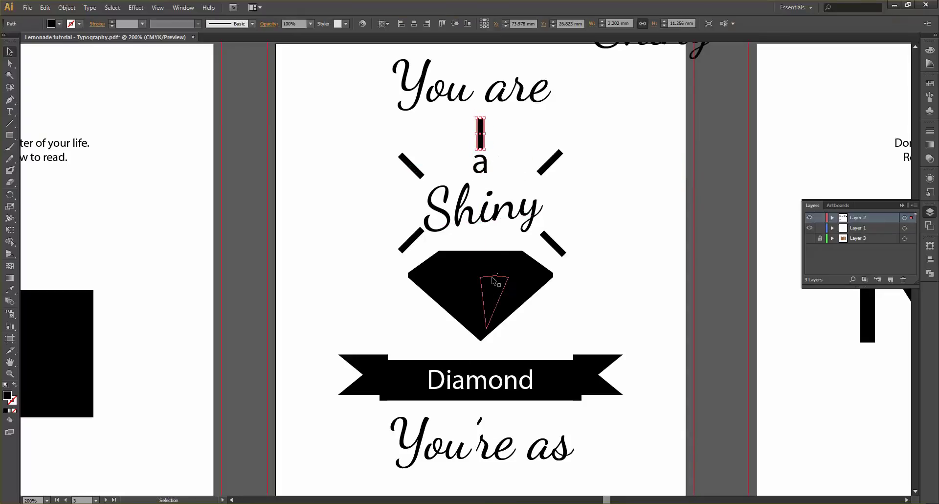
Move the diamond to the page's right edge and the "a" beside "You are" to clear the space around "Shiny".
scroll(491, 277, down, 2)
scroll(491, 277, down, 1)
drag(491, 239, 655, 199)
scroll(482, 109, up, 3)
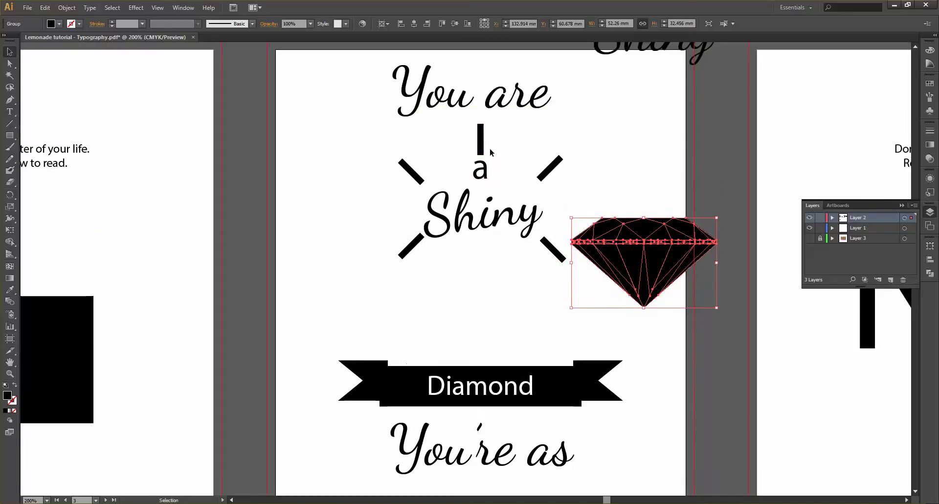
drag(486, 179, 572, 129)
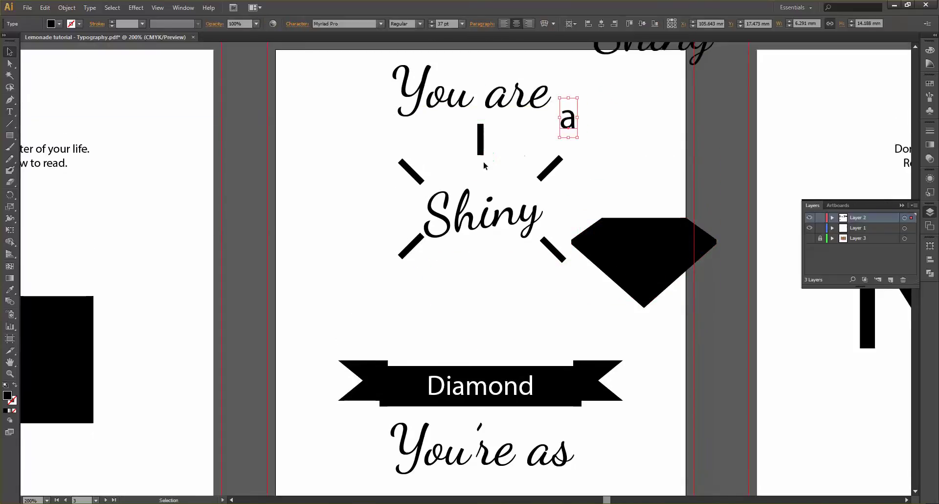
Raise "Shiny" slightly between the rays and copy the vertical ray straight down beneath it.
drag(483, 220, 483, 208)
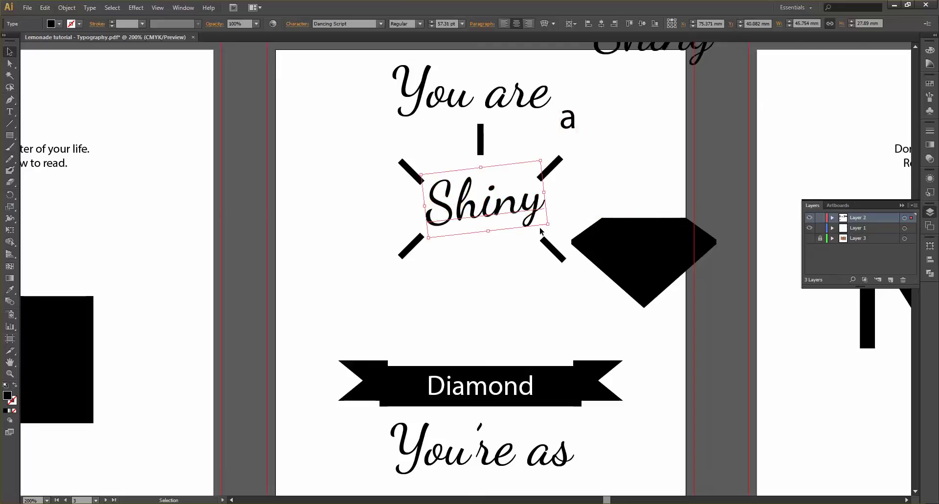
click(521, 255)
drag(481, 147, 482, 264)
scroll(569, 250, down, 3)
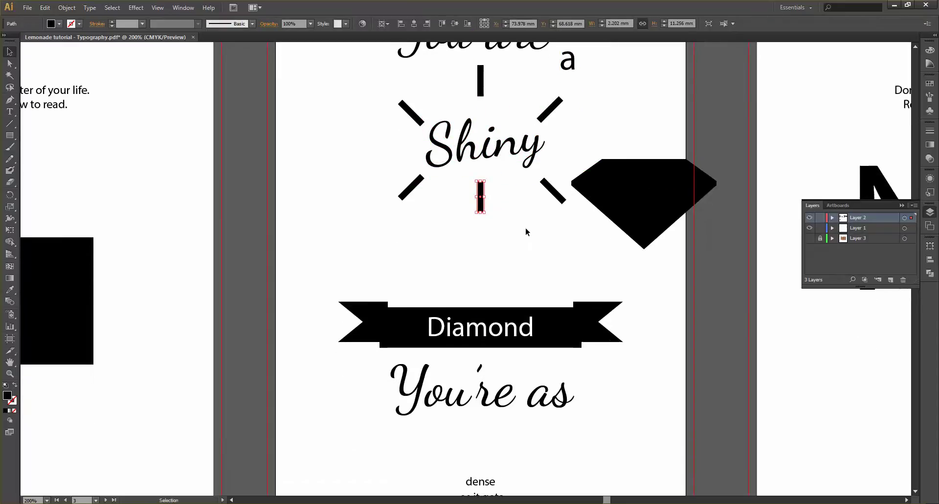
Move all six rays around "Shiny" off the page, to the empty canvas above the neighbouring "NO" page.
scroll(525, 227, up, 1)
click(414, 142)
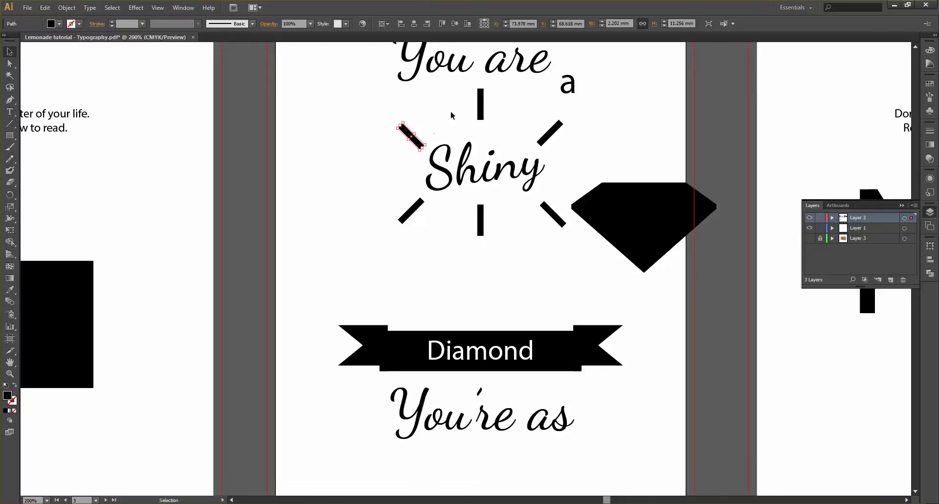
shift+click(481, 104)
shift+click(552, 131)
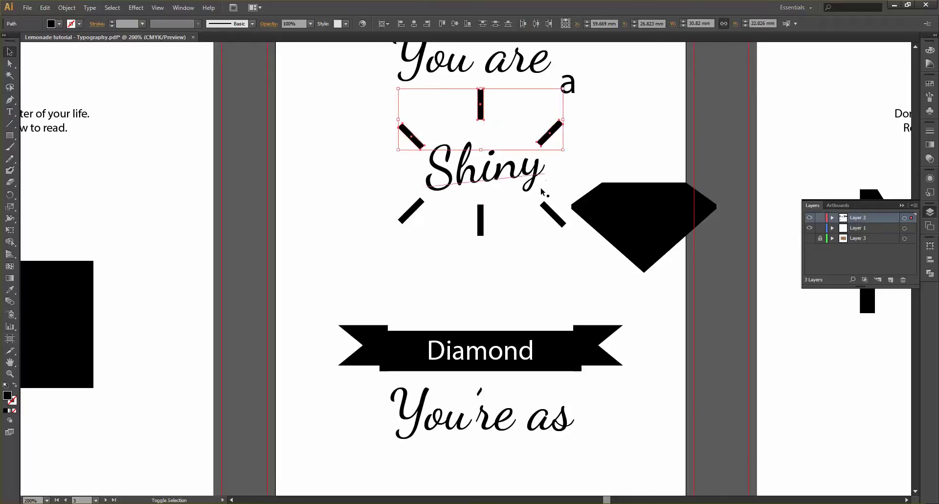
shift+click(548, 213)
shift+click(481, 211)
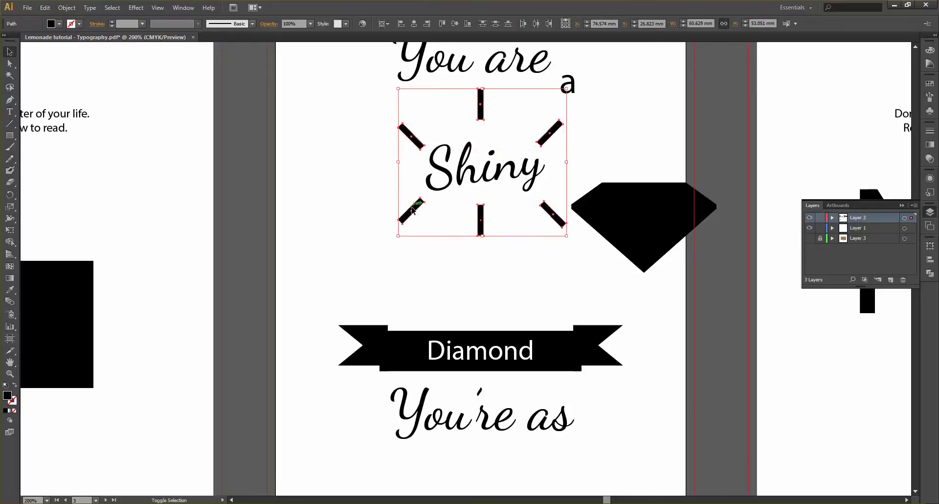
shift+click(411, 210)
key(ctrl+minus)
drag(447, 217, 656, 122)
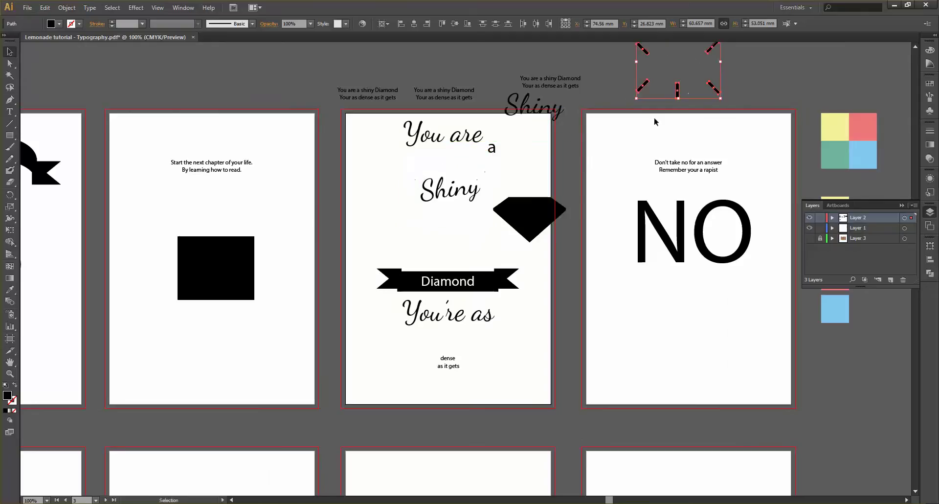
Place the "a" between "You are" and "Shiny", and centre the diamond between "Shiny" and the banner.
drag(491, 151, 449, 162)
drag(520, 202, 446, 221)
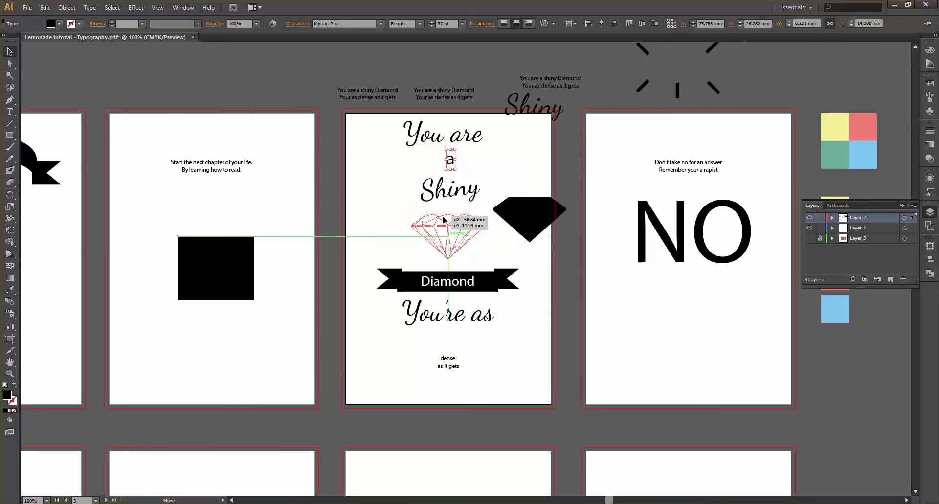
click(526, 213)
Set the word "dense" beneath "You're as" in bold and change it to uppercase.
scroll(447, 210, down, 4)
scroll(446, 205, up, 2)
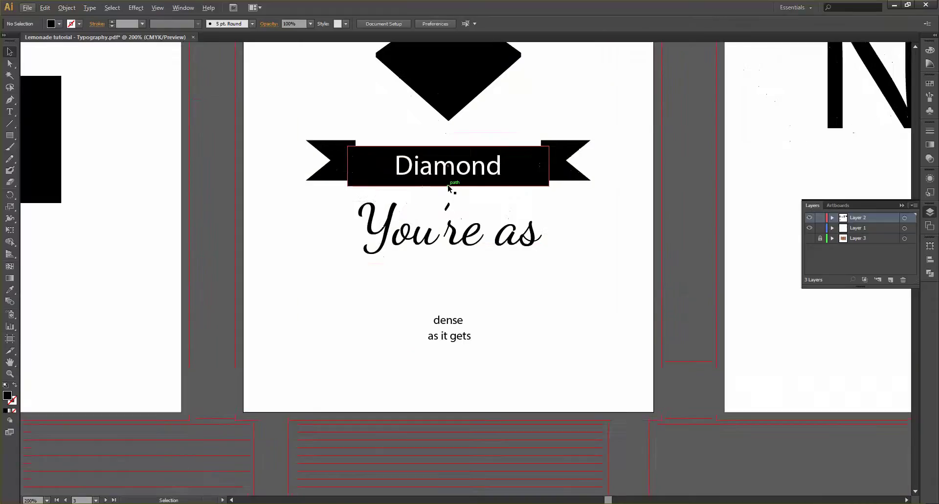
scroll(440, 206, down, 2)
click(446, 272)
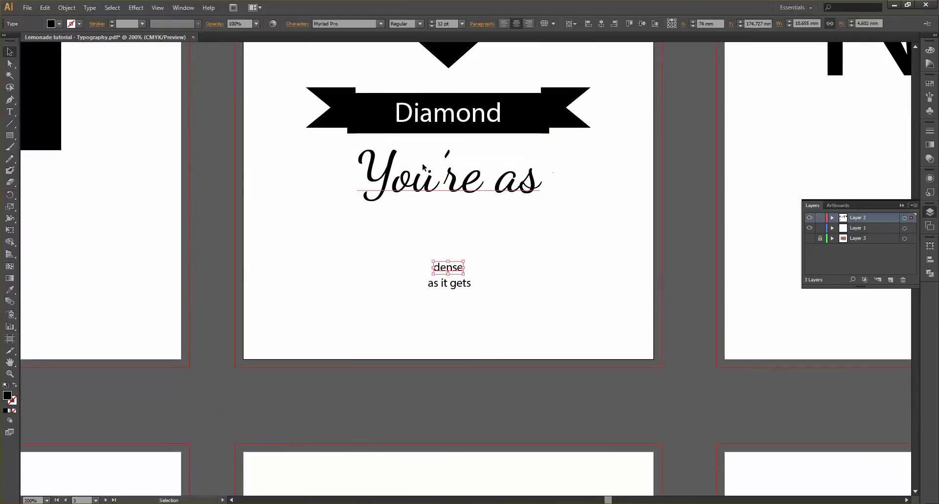
click(418, 24)
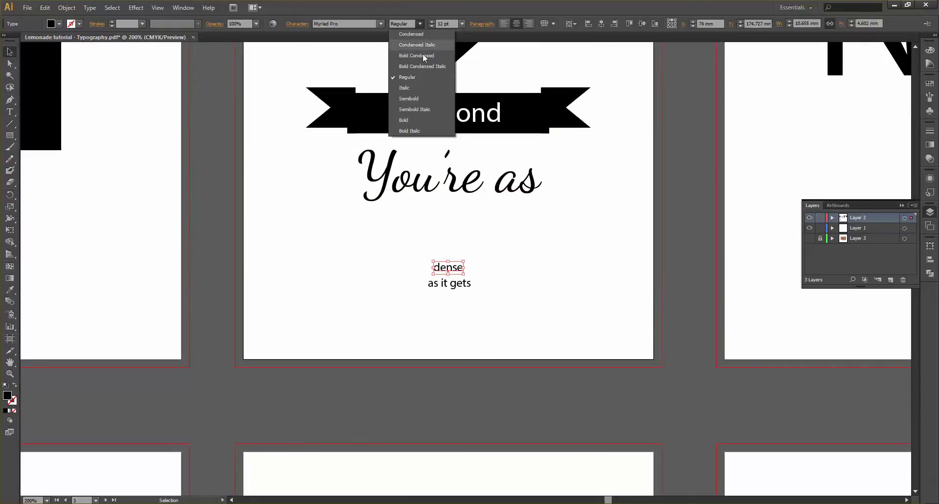
click(418, 119)
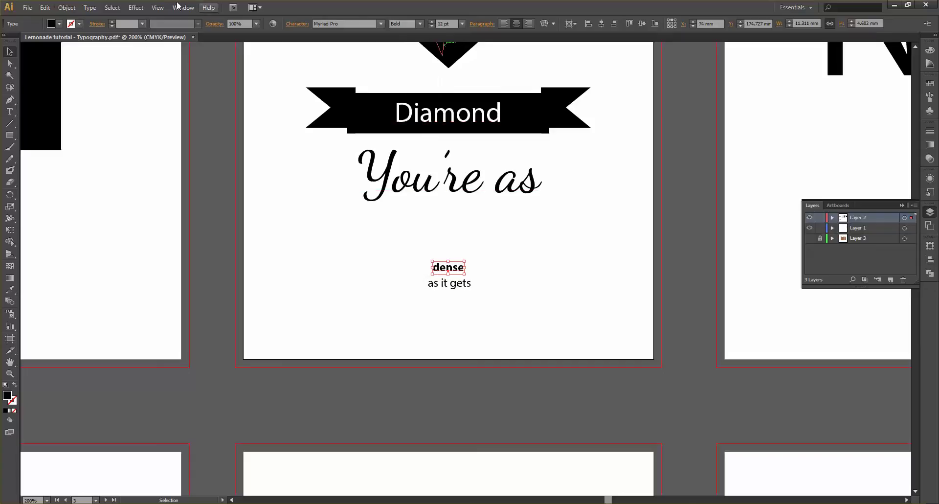
click(112, 7)
mouse_move(89, 7)
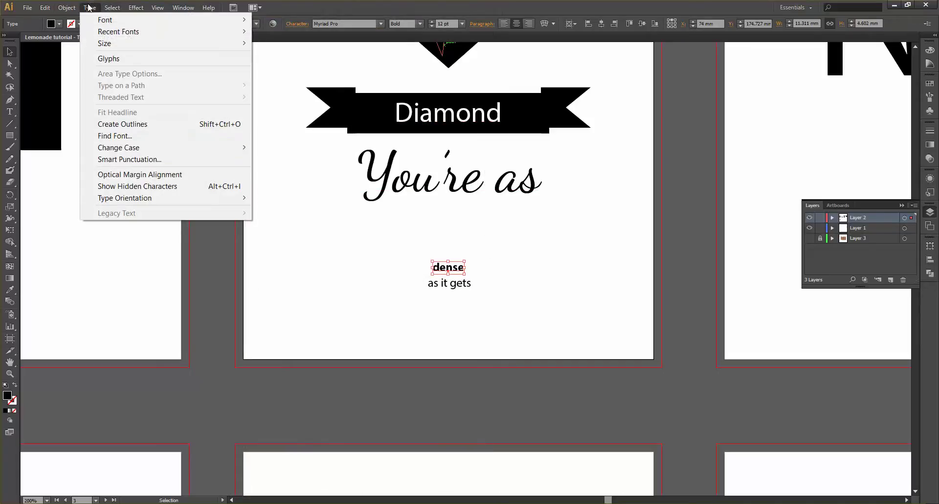
mouse_move(149, 148)
click(287, 152)
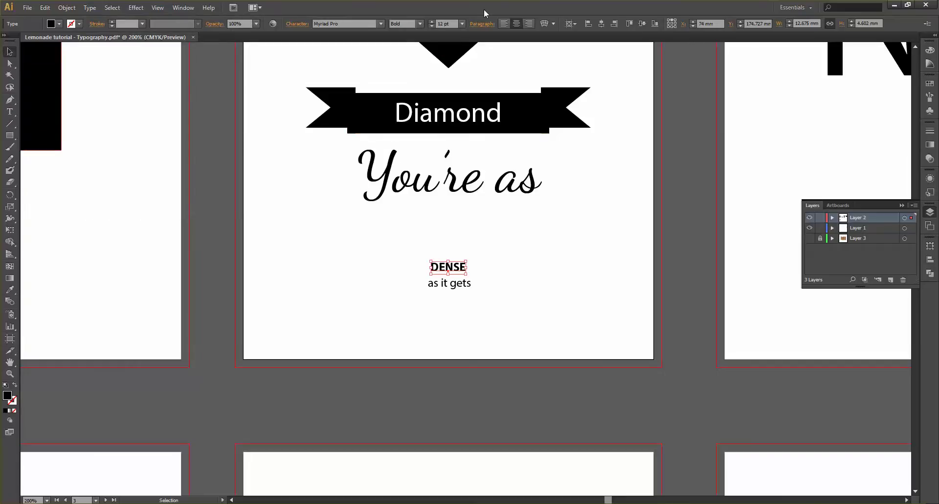
Enlarge "DENSE" to about the width of "You're as", tuck it directly beneath that line, and raise "as it gets" slightly.
click(464, 266)
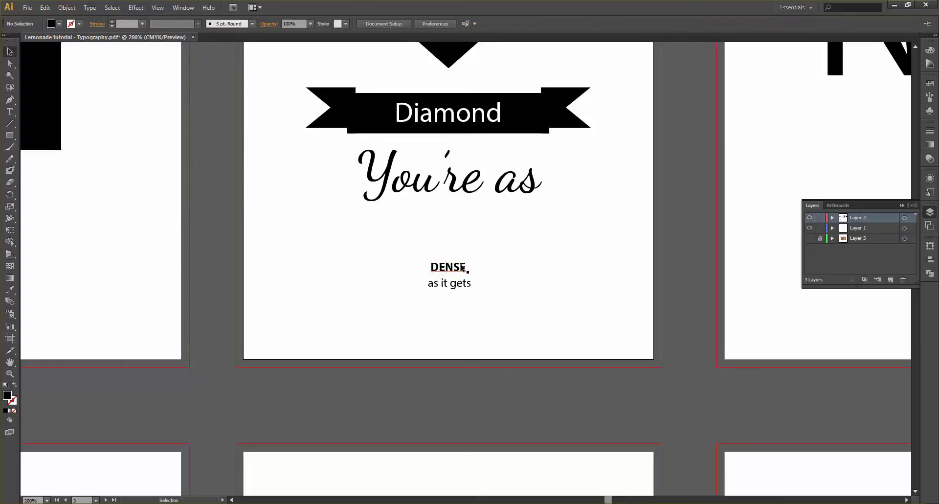
click(463, 266)
drag(467, 259, 560, 212)
drag(532, 275, 533, 242)
click(459, 269)
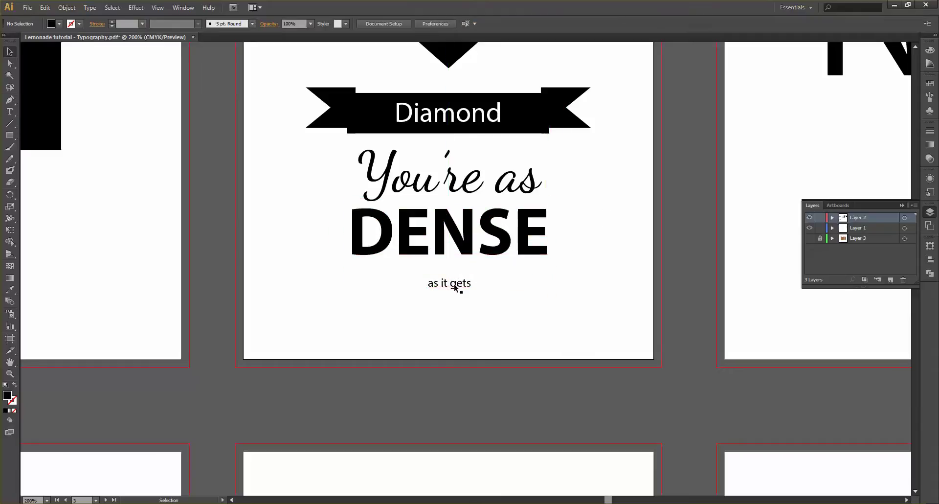
drag(462, 283, 463, 278)
click(567, 230)
Lower "You are" towards "Shiny" and fit the "a" closely between the two words, centred on the page.
scroll(567, 230, up, 3)
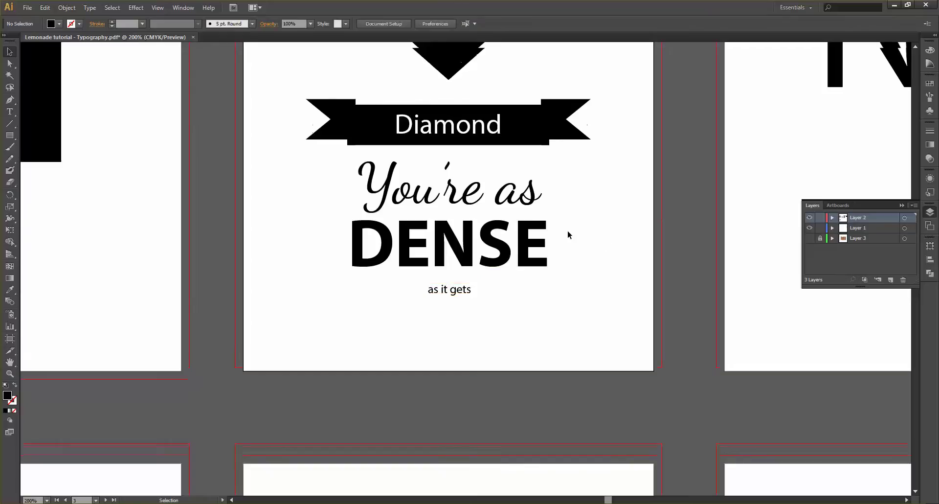
scroll(570, 195, down, 2)
scroll(570, 195, up, 5)
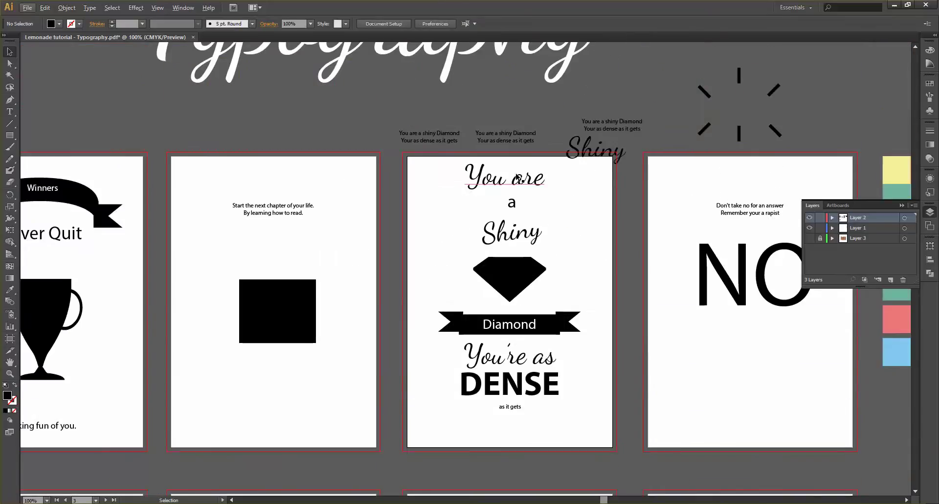
drag(516, 175, 512, 216)
click(527, 234)
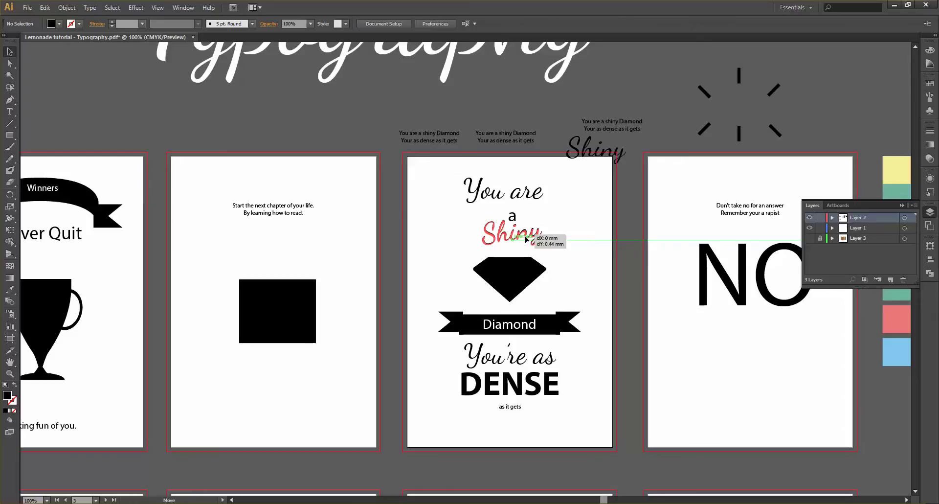
drag(544, 245, 545, 238)
drag(537, 201, 512, 209)
Increase the font size of "Shiny" to 100 pt and shift it slightly down to centre it above the diamond.
click(535, 233)
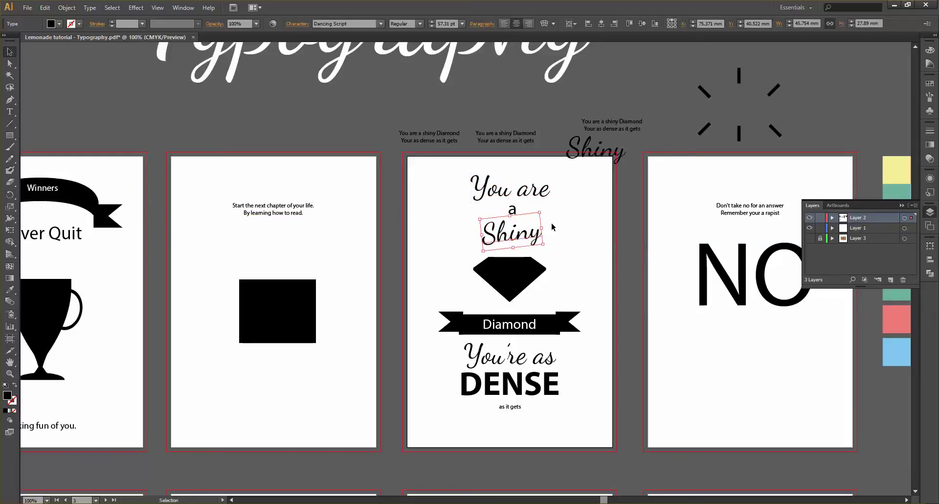
scroll(551, 223, up, 1)
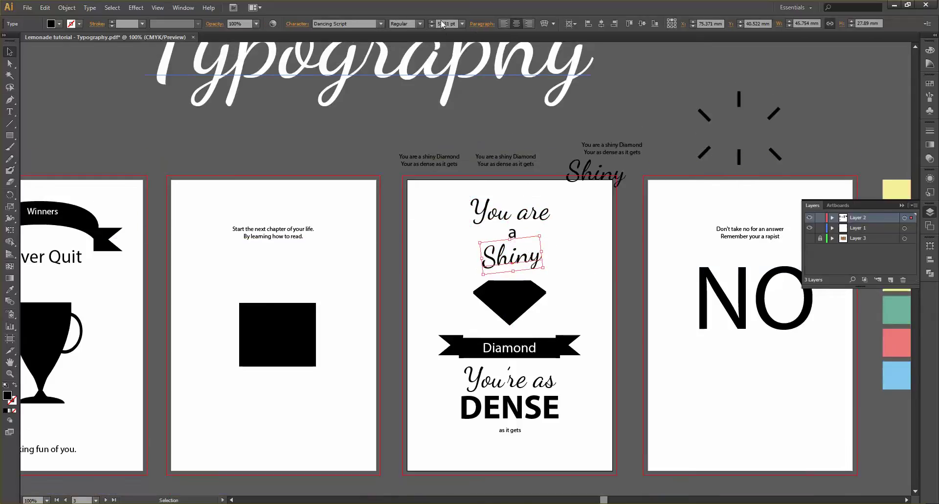
scroll(442, 20, up, 20)
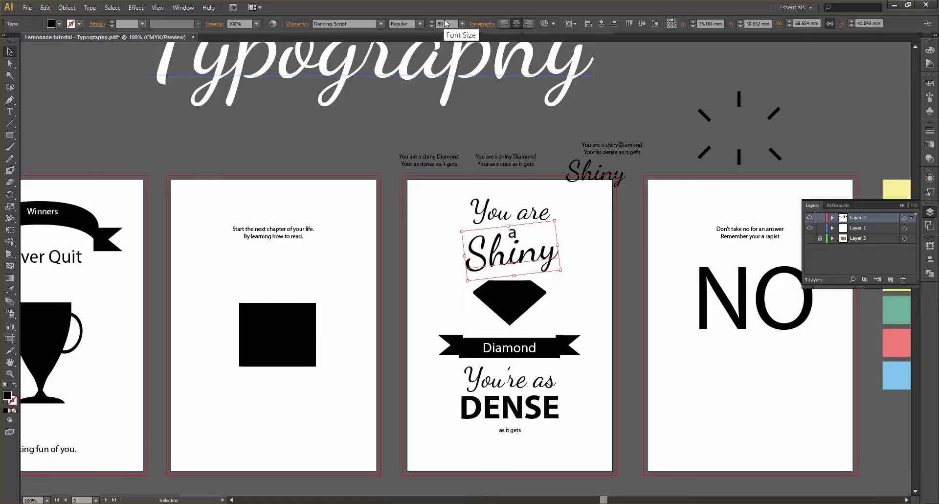
scroll(444, 19, up, 5)
click(599, 258)
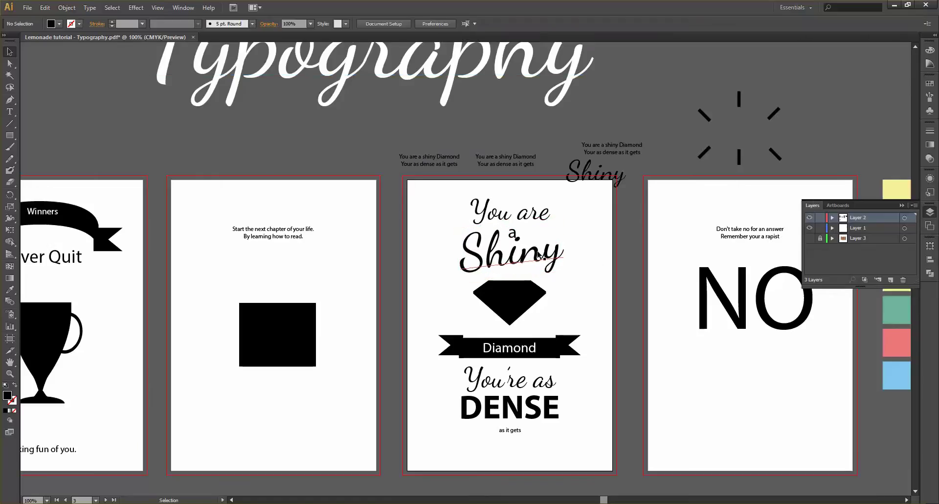
drag(538, 255, 536, 259)
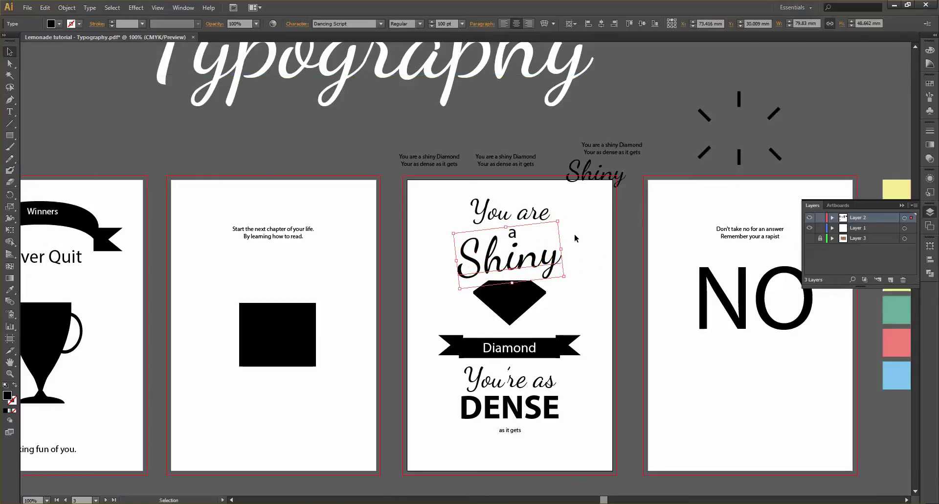
Nudge "You are" up slightly and change the font of the "a" to Dancing Script.
drag(530, 216, 530, 216)
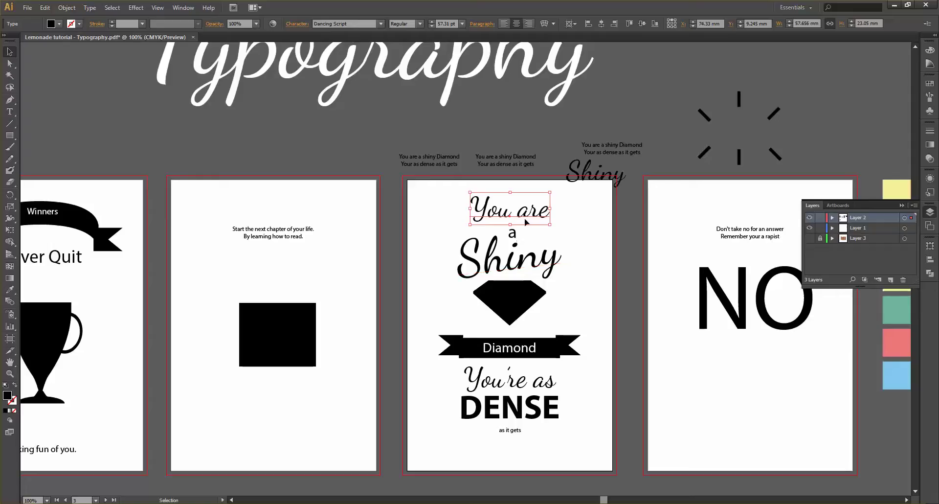
click(515, 237)
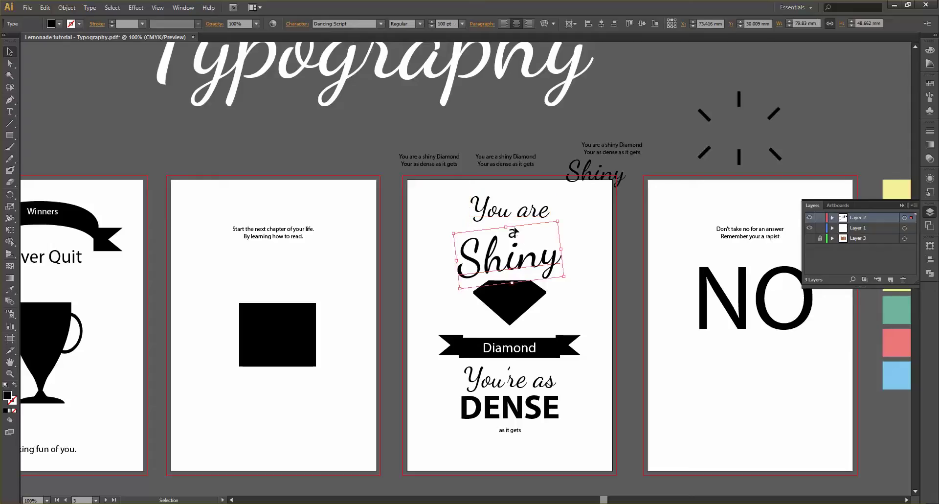
click(584, 230)
click(515, 235)
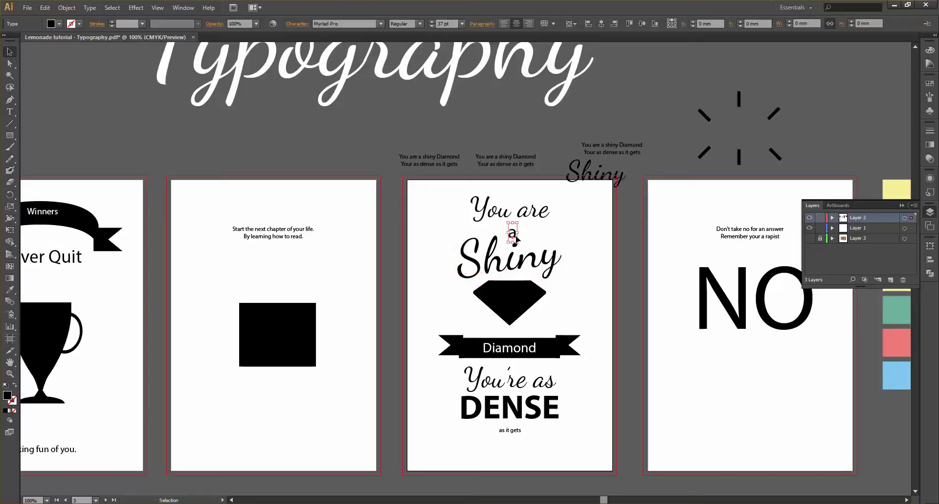
click(346, 20)
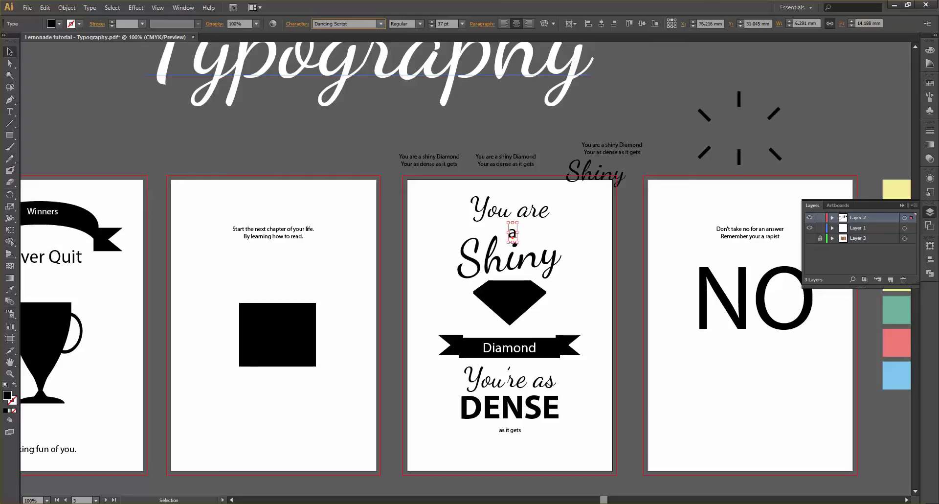
click(520, 232)
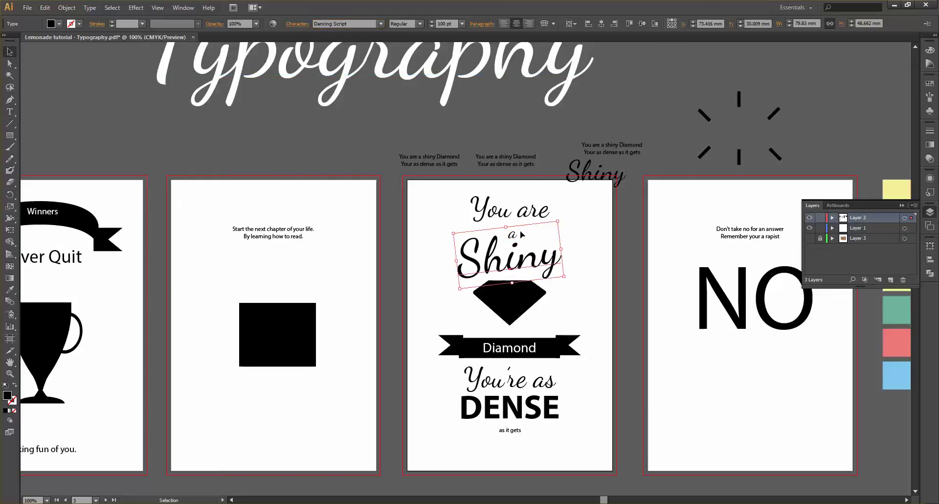
Raise the "a" clear of "Shiny", and lower the diamond and "Shiny" slightly towards the banner.
scroll(521, 236, up, 2)
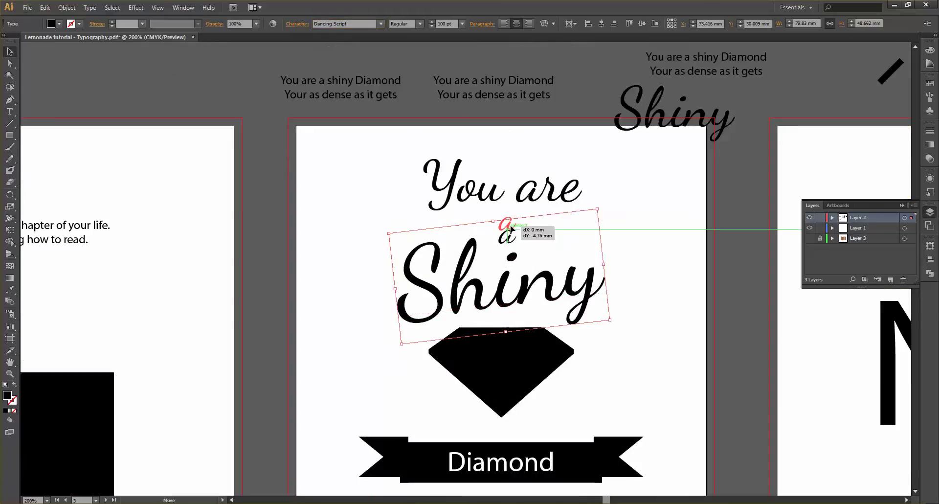
click(511, 235)
click(669, 228)
scroll(620, 64, down, 1)
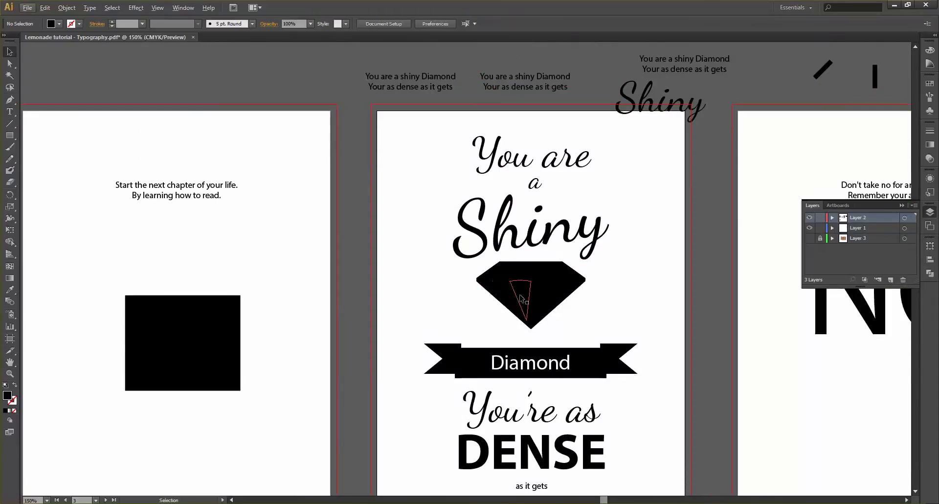
drag(522, 297, 521, 314)
click(725, 107)
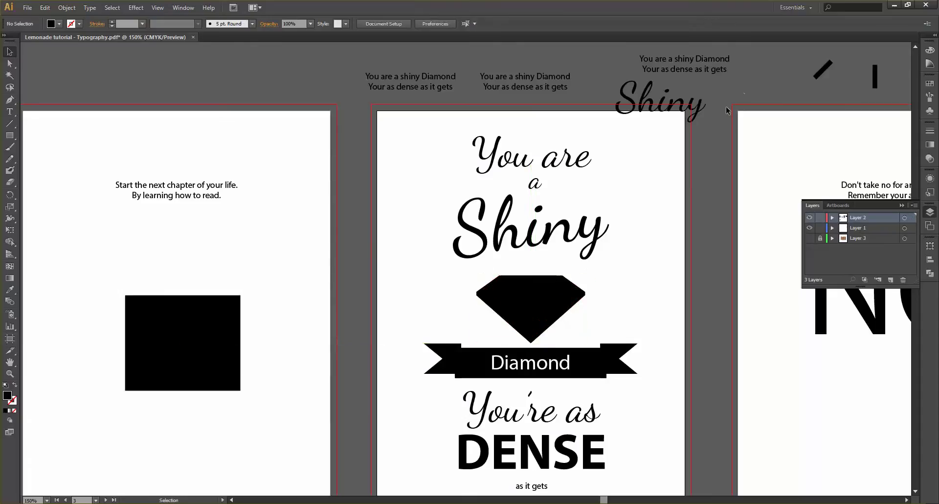
scroll(699, 132, down, 2)
scroll(563, 252, up, 2)
drag(622, 234, 624, 238)
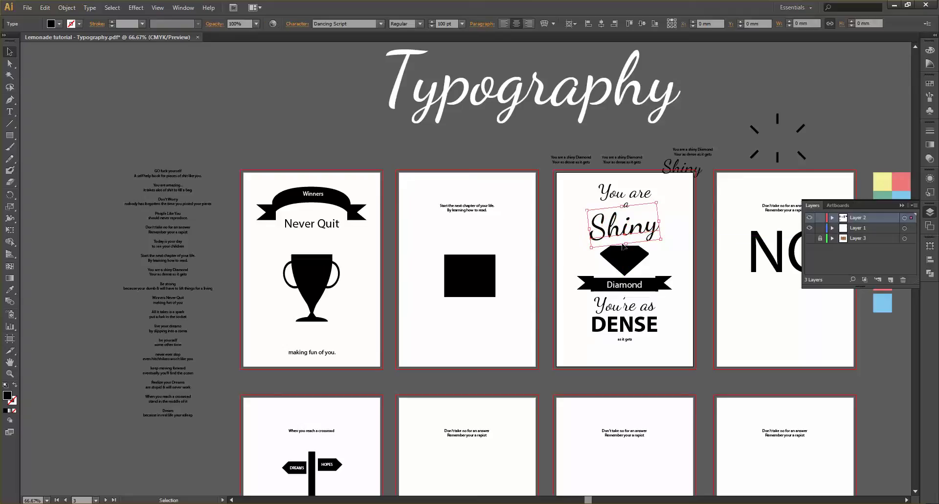
Scale the banner together with its "Diamond" text proportionally from the centre to about 111 mm wide.
click(654, 286)
shift+click(666, 286)
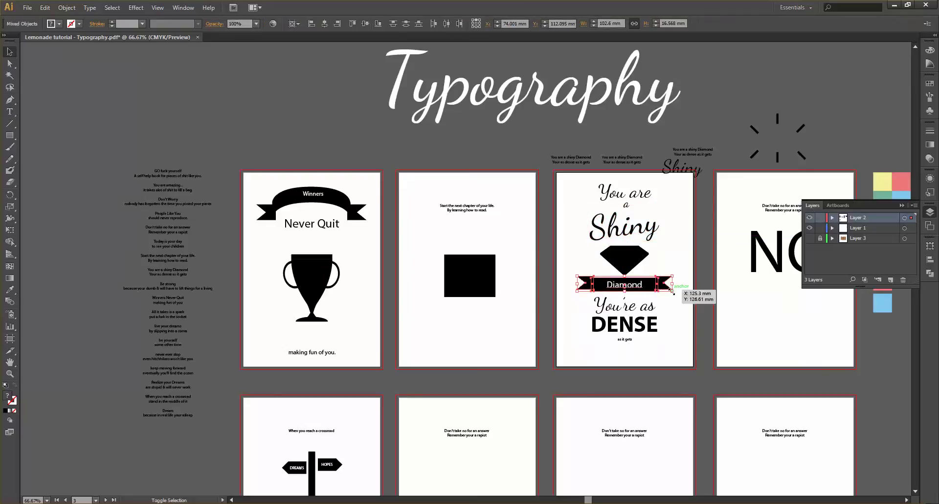
drag(671, 290, 691, 310)
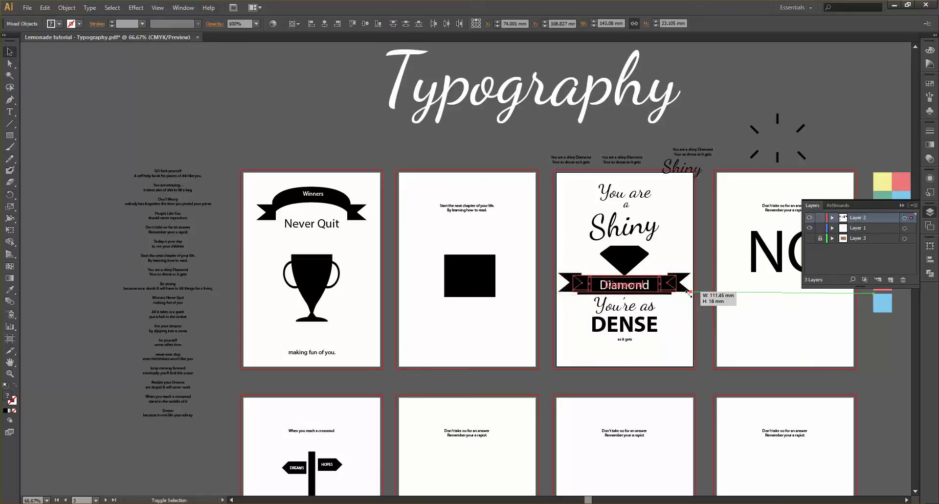
key(ctrl+z)
Scale only the banner shape from its centre to about 121 mm wide, leaving out the "Diamond" text.
click(686, 299)
scroll(645, 290, up, 3)
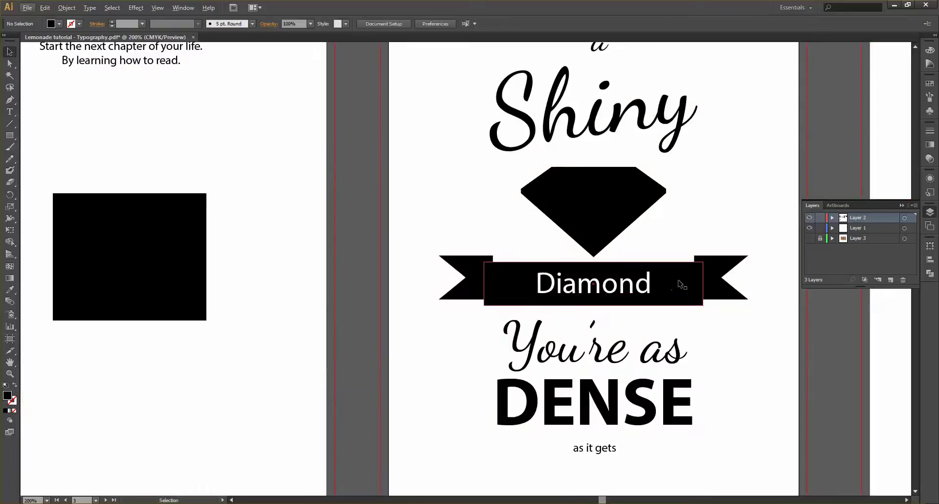
shift+click(654, 287)
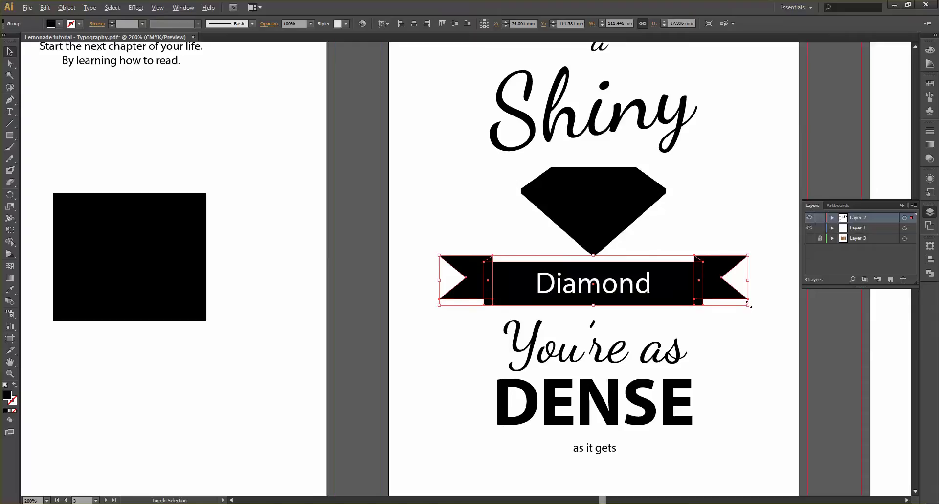
drag(747, 306, 760, 307)
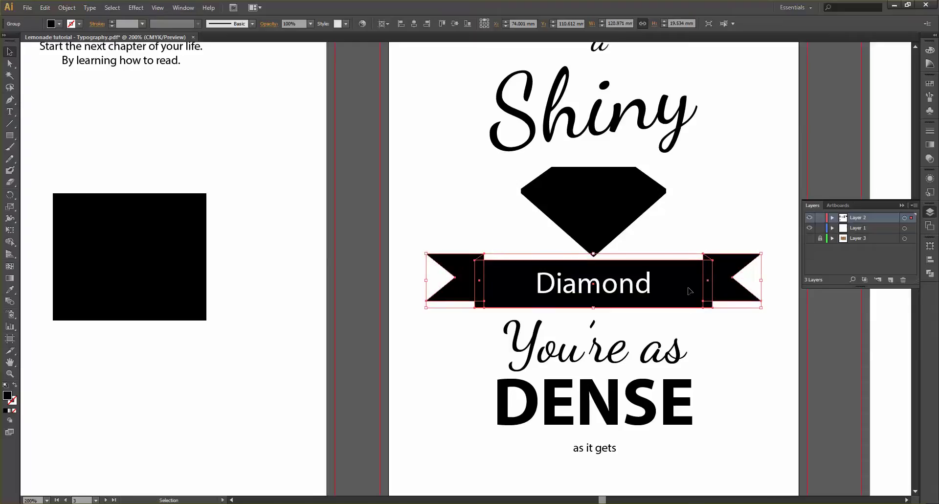
Try the Semibold font style on the banner's "Diamond" text and undo it.
click(643, 277)
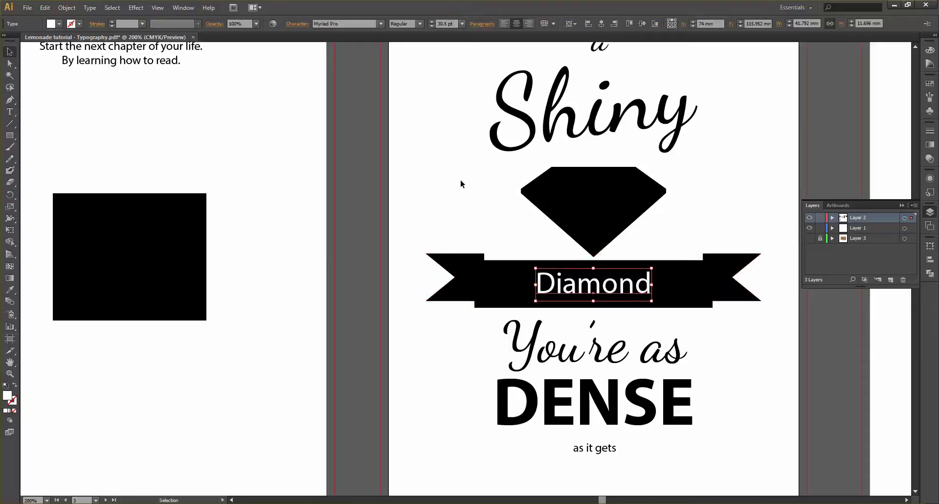
key(i)
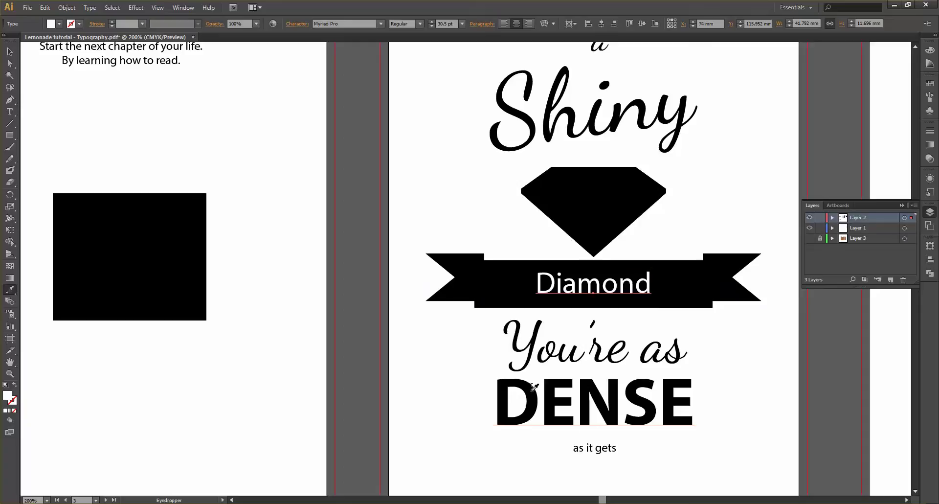
click(419, 23)
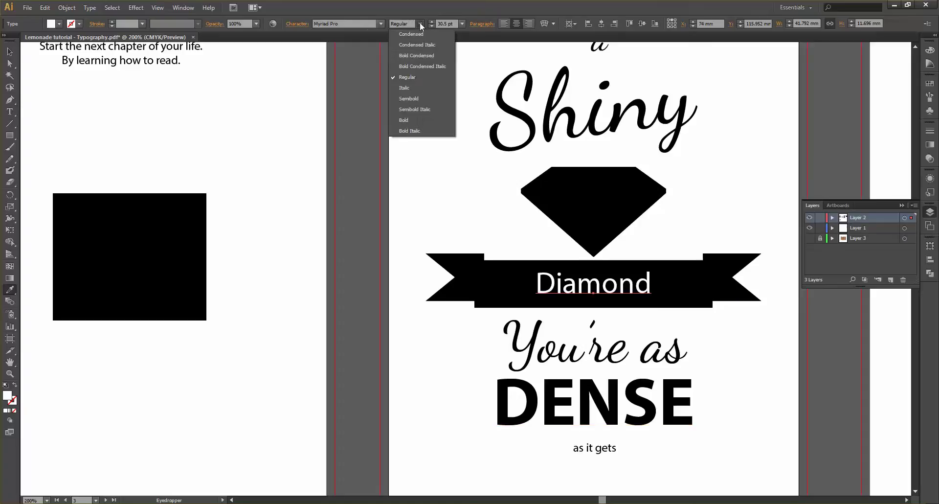
click(422, 99)
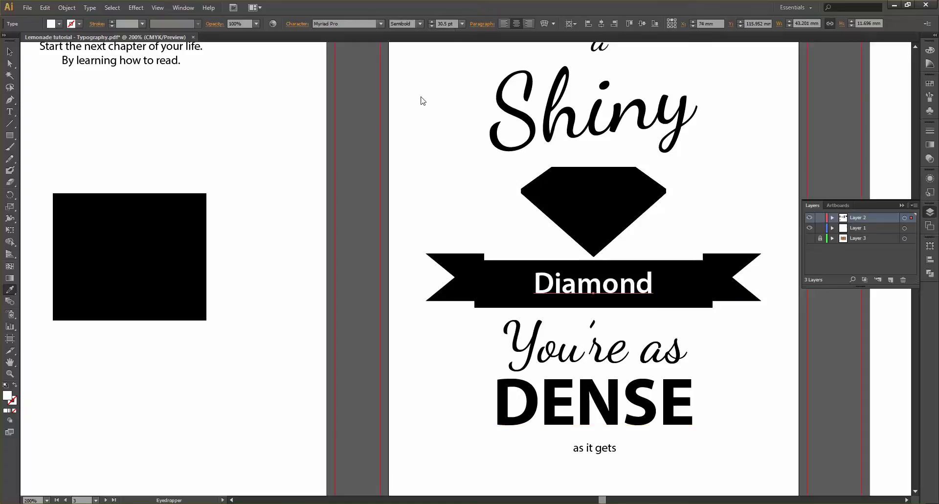
key(ctrl+z)
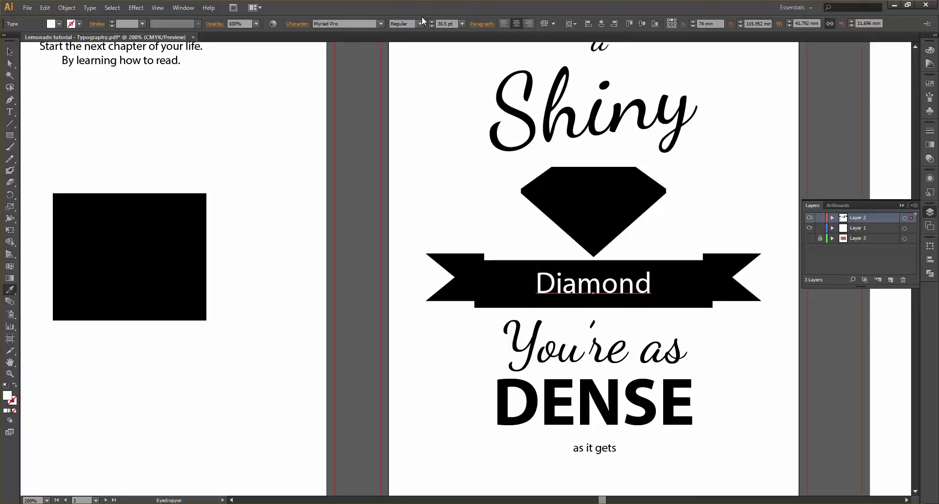
Enlarge the banner's "Diamond" text to 42 pt and nudge it down to sit centred within the banner.
scroll(443, 23, up, 6)
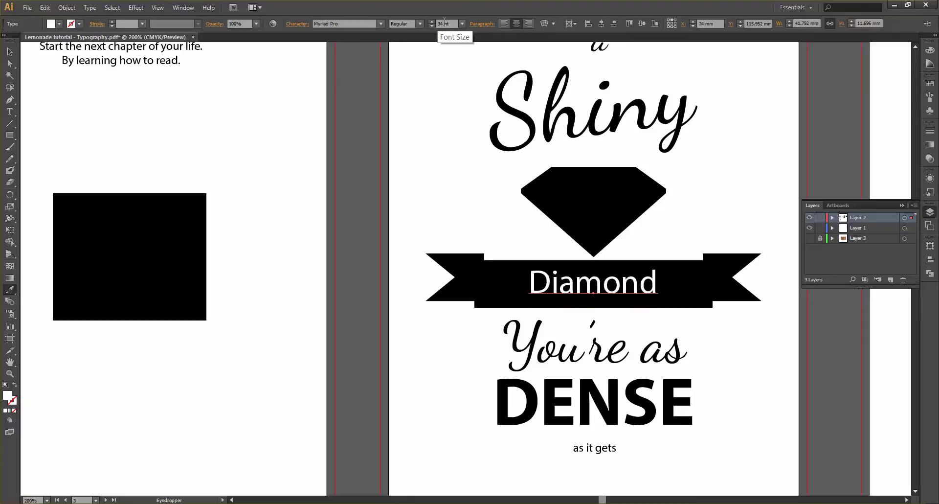
click(10, 51)
click(210, 163)
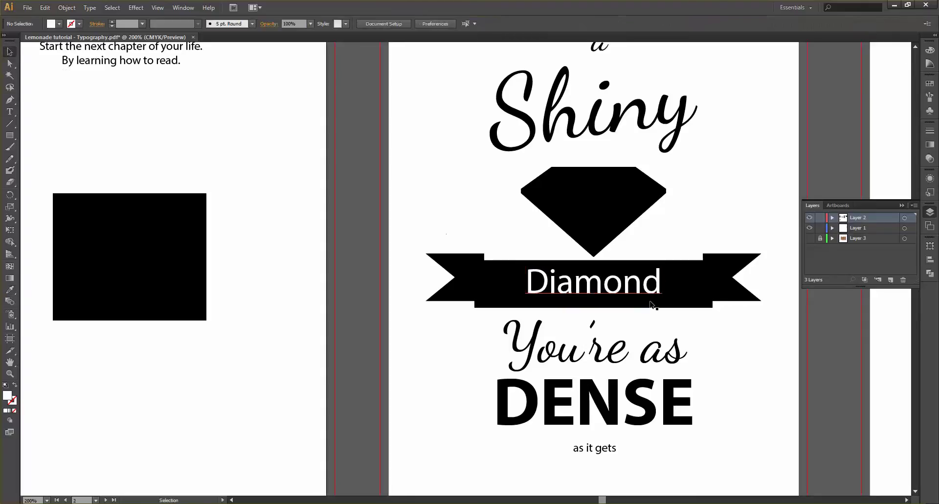
click(622, 288)
key(Down)
key(Down)
key(Down)
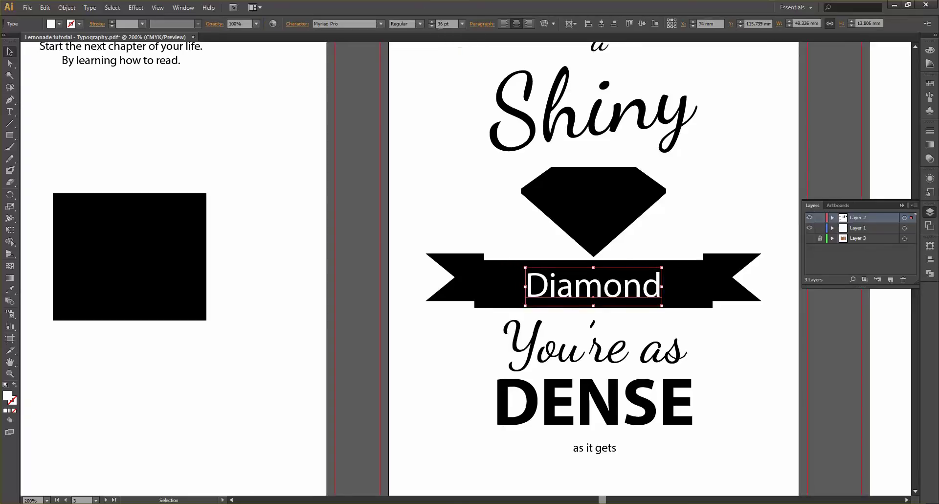
key(ctrl+shift+period)
key(ctrl+shift+period)
key(ctrl+shift+period)
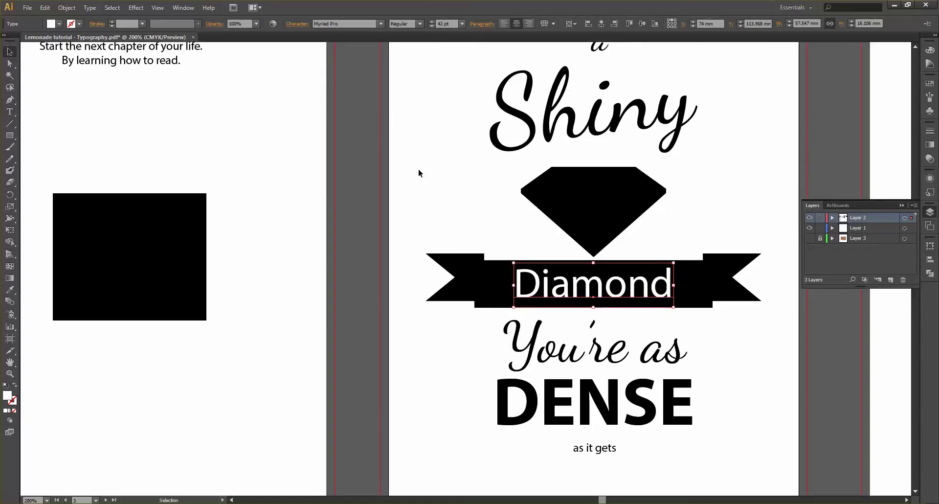
click(418, 172)
Move "You're as", "DENSE" and "as it gets" down together to open a clear gap below the banner.
scroll(666, 430, down, 2)
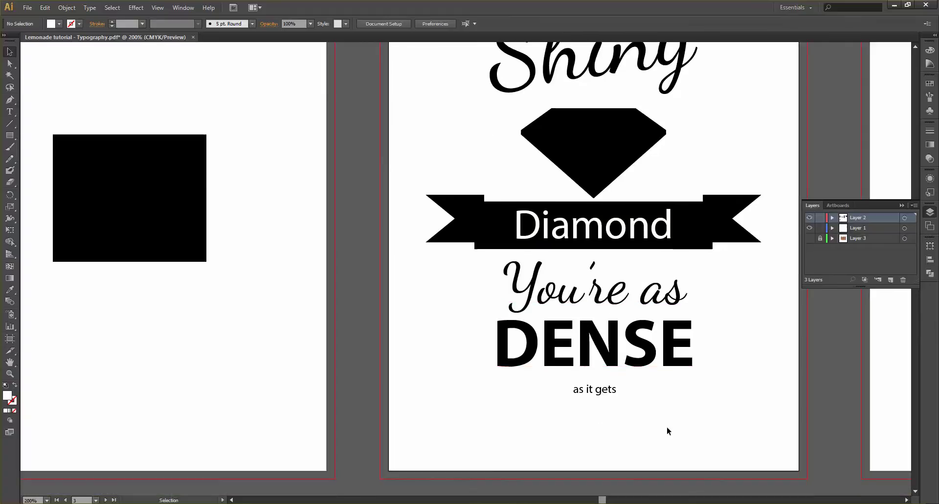
drag(675, 418, 479, 289)
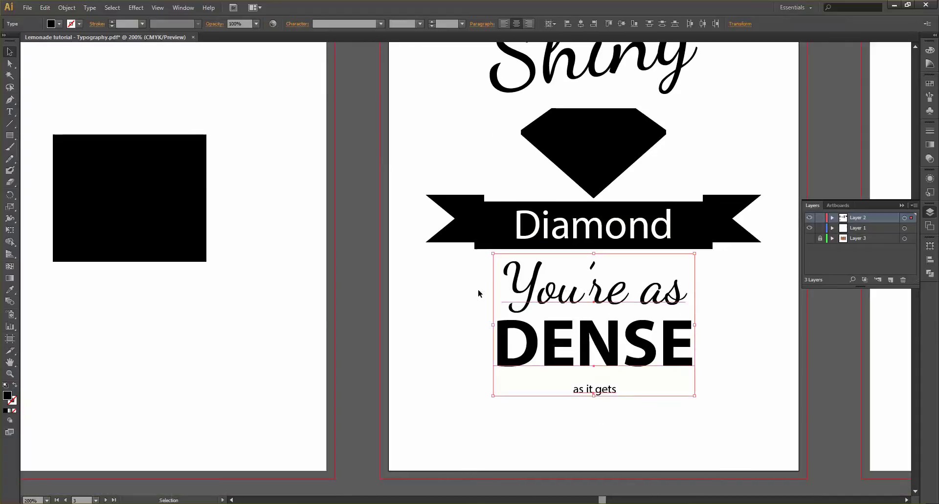
key(Down)
key(Down)
key(Down)
key(Down)
key(Down)
key(Down)
key(Down)
key(Down)
key(Down)
key(Down)
key(Down)
key(Down)
key(Down)
key(Down)
key(Down)
key(Down)
key(Down)
key(Down)
key(Down)
key(Down)
key(Down)
key(Down)
key(Down)
key(Down)
key(Down)
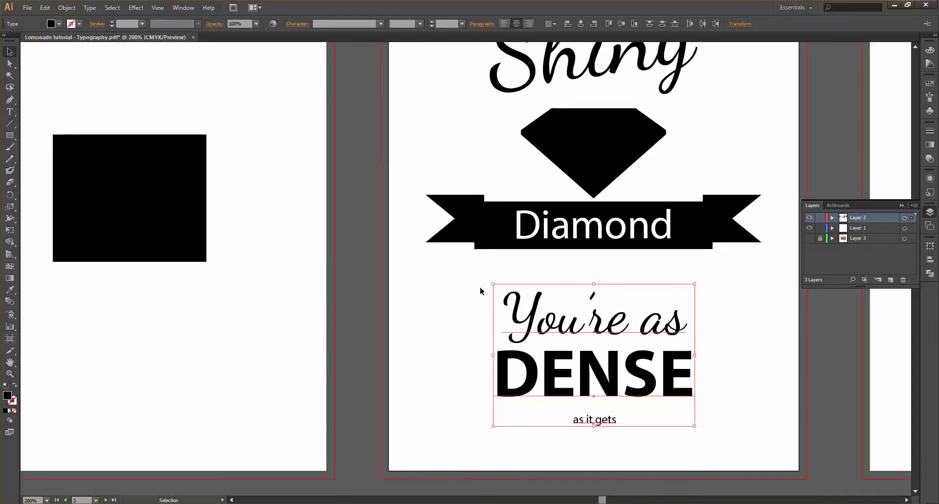
click(744, 361)
Lower the banner together with its "Diamond" text to a Y position of about 116 mm, away from the diamond.
scroll(587, 332, up, 1)
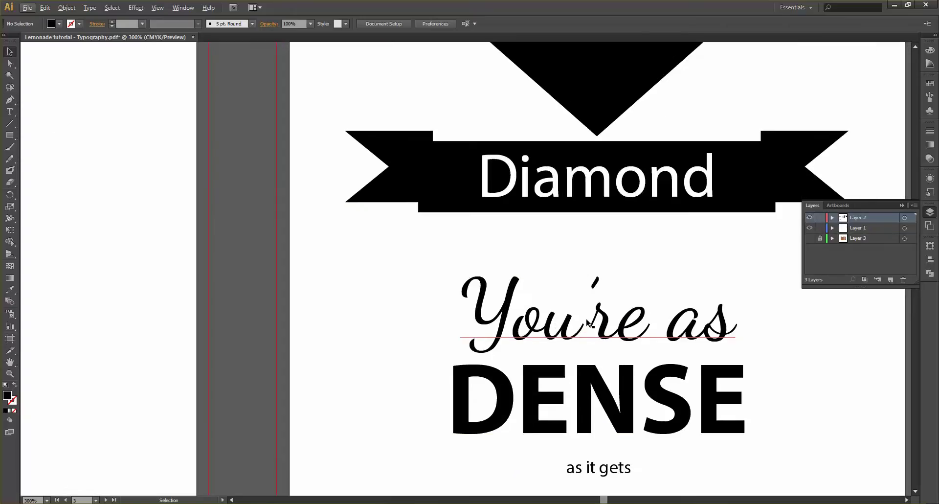
scroll(524, 253, up, 1)
scroll(524, 253, up, 1)
drag(345, 203, 663, 278)
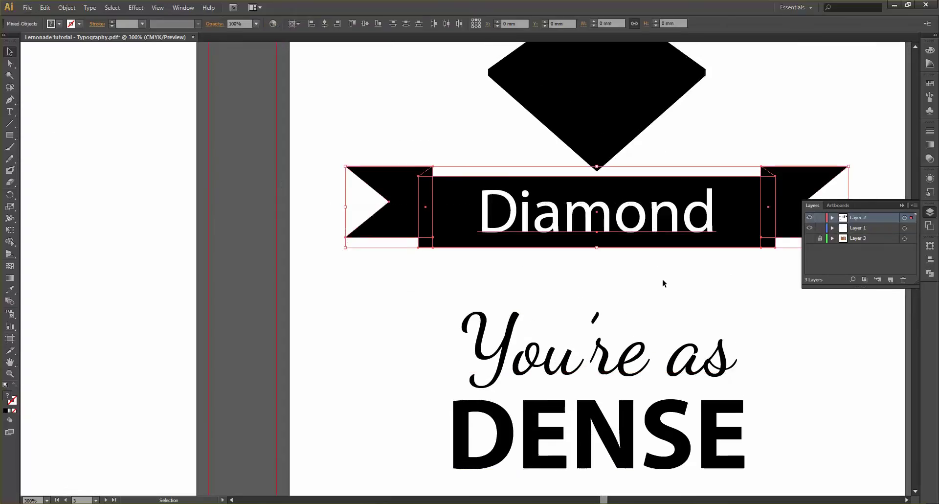
key(Down)
key(Down)
key(Down)
key(Down)
key(Down)
key(Down)
key(Down)
key(Down)
key(Down)
key(Down)
key(Down)
key(Down)
key(Down)
key(Down)
key(Down)
key(Down)
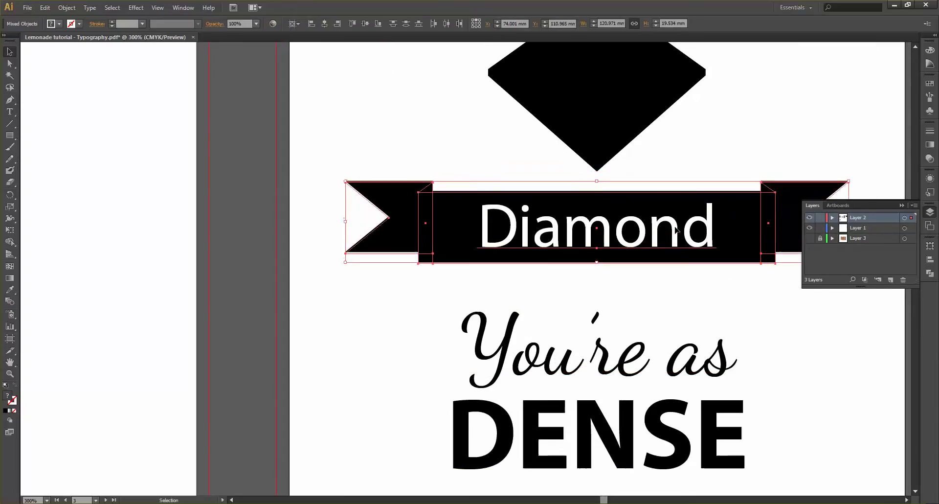
Set the font size of the "as it gets" line to 17 pt.
scroll(643, 241, up, 2)
scroll(608, 160, up, 2)
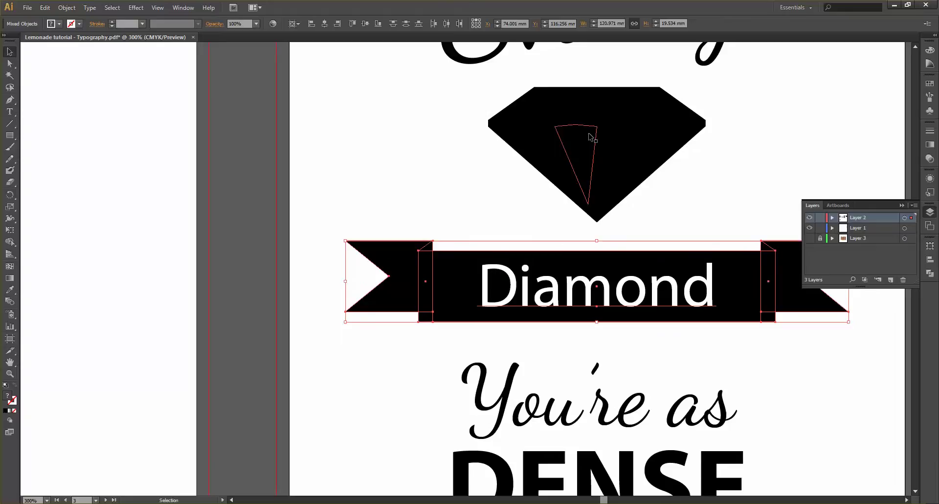
scroll(615, 286, down, 3)
scroll(615, 286, down, 8)
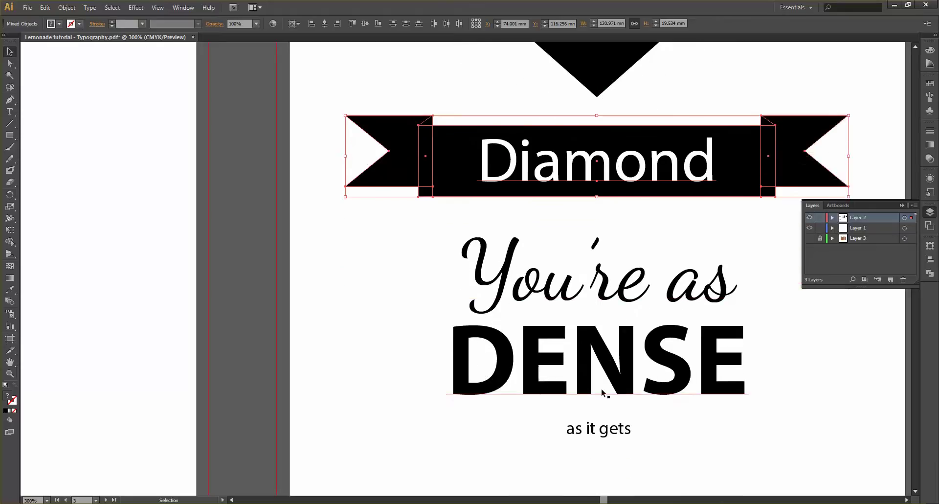
click(604, 430)
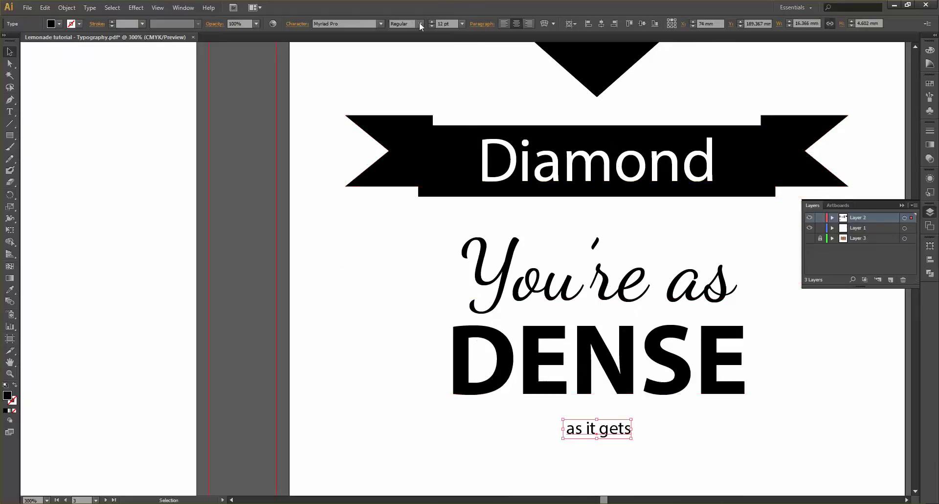
click(431, 22)
click(431, 21)
click(431, 22)
click(432, 22)
click(431, 21)
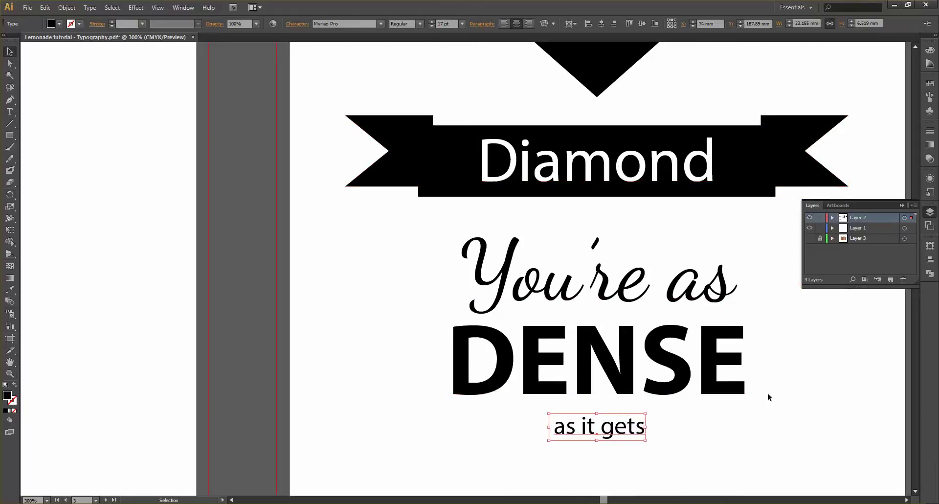
click(769, 397)
Lower the diamond slightly so it sits more evenly between "Shiny" and the banner.
key(ctrl+minus)
key(ctrl+minus)
scroll(636, 289, up, 3)
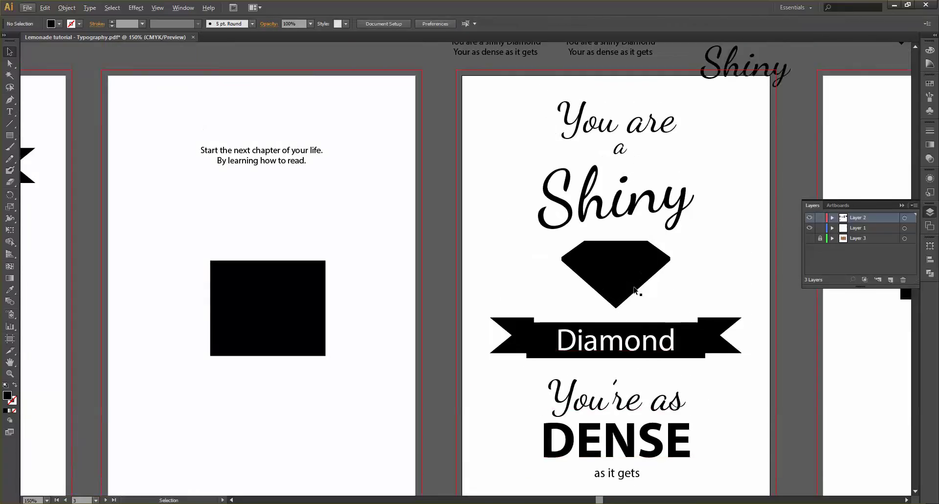
click(638, 267)
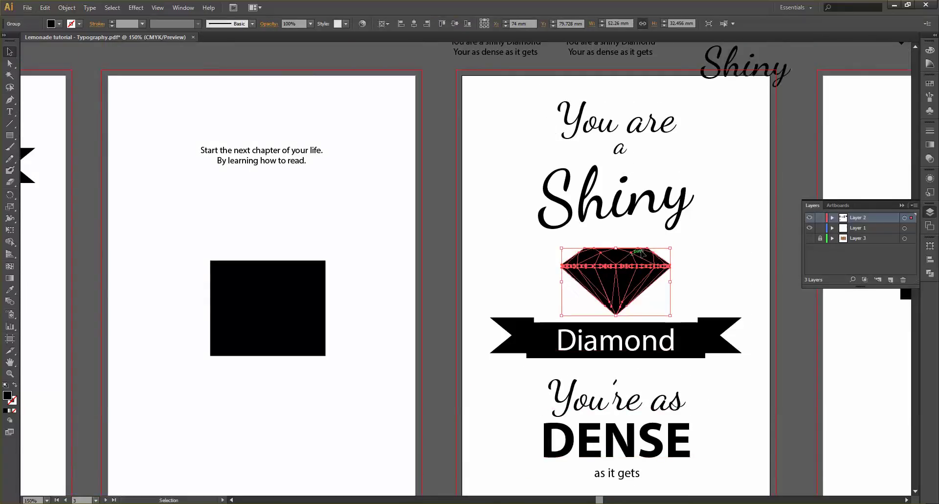
click(718, 239)
Move the three upper rays of the burst above the "NO" artboard onto the poster, around the top of the diamond.
scroll(631, 199, up, 1)
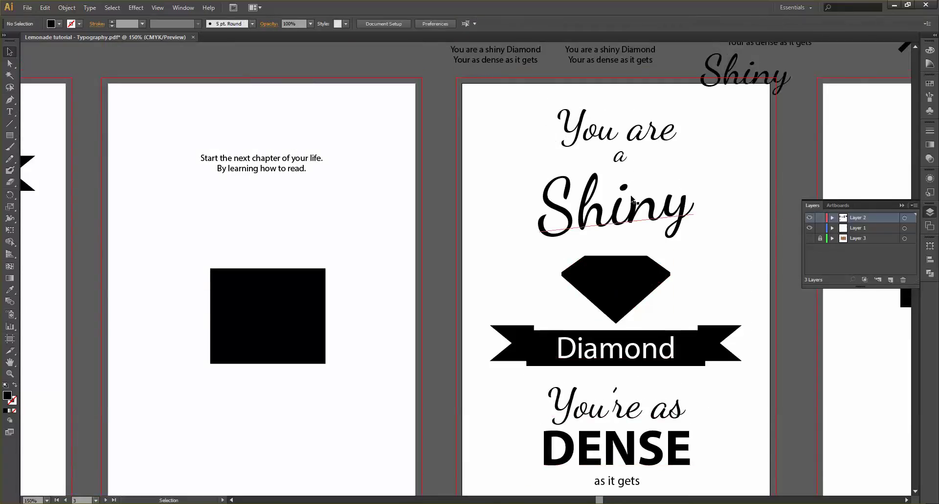
scroll(638, 289, down, 2)
scroll(638, 288, right, 1)
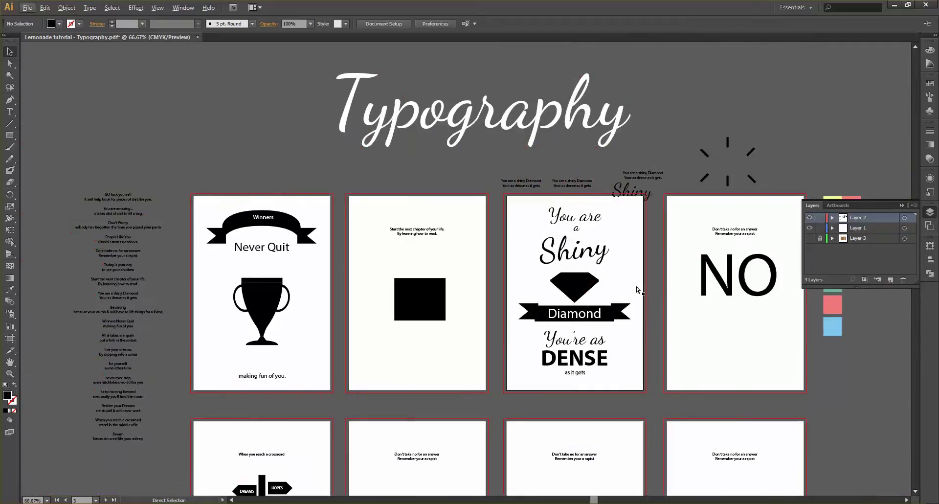
drag(703, 152, 537, 275)
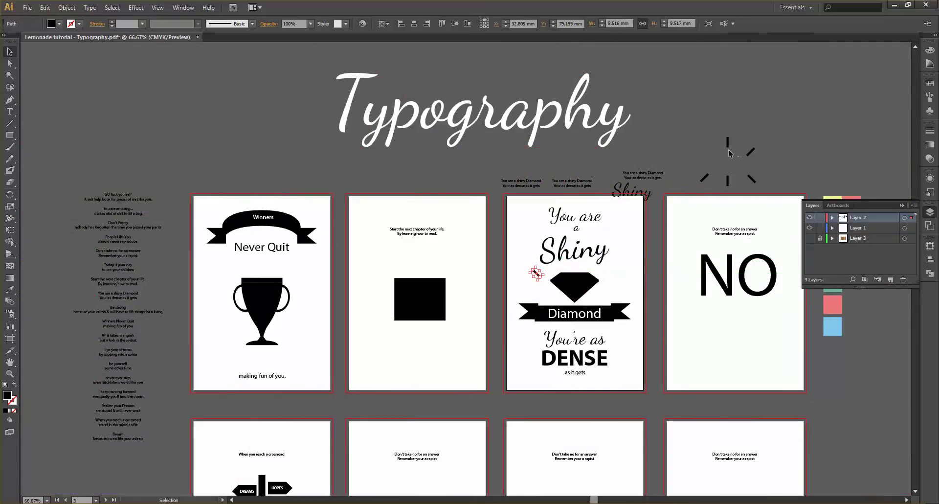
drag(728, 146, 575, 268)
drag(749, 154, 602, 273)
scroll(601, 277, up, 3)
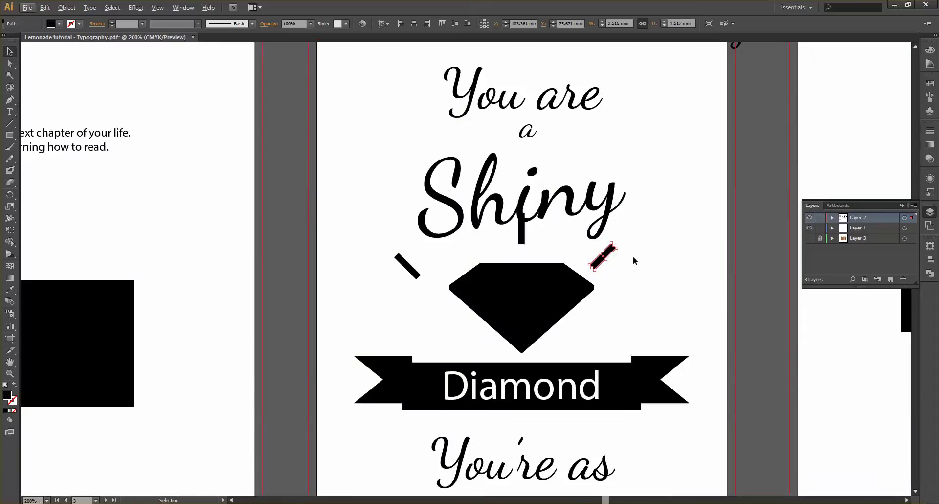
click(632, 256)
Scale the three rays around the diamond down together proportionally until the vertical ray is about 4.5 mm long.
click(521, 227)
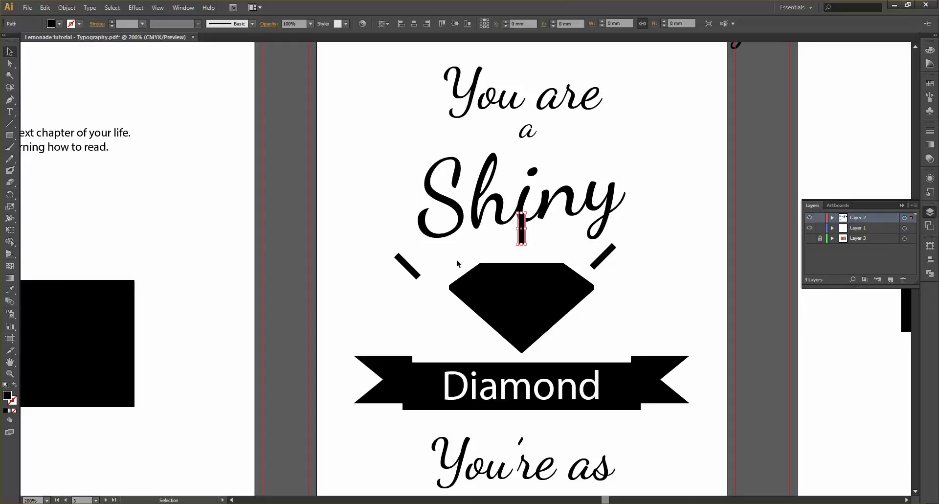
shift+click(407, 265)
shift+click(605, 261)
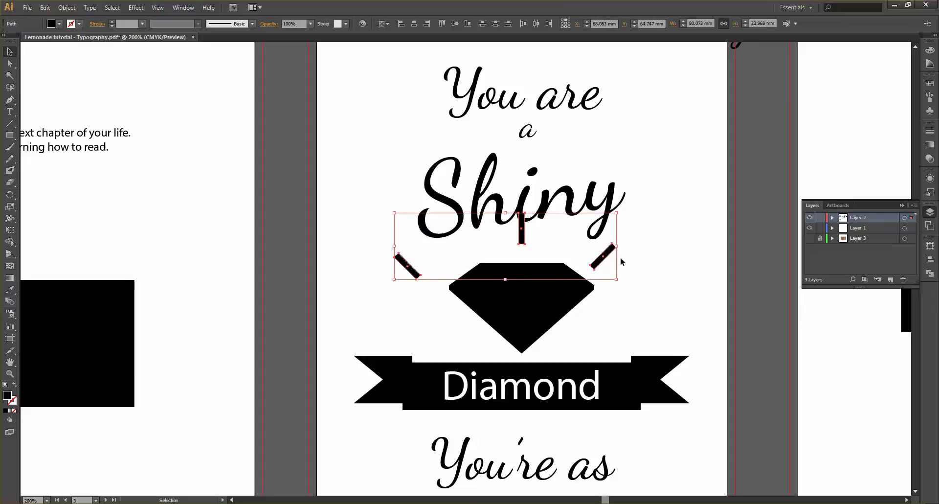
drag(617, 279, 593, 264)
Centre the small vertical ray above the diamond and place the left diagonal ray off the diamond's upper-left corner.
click(616, 254)
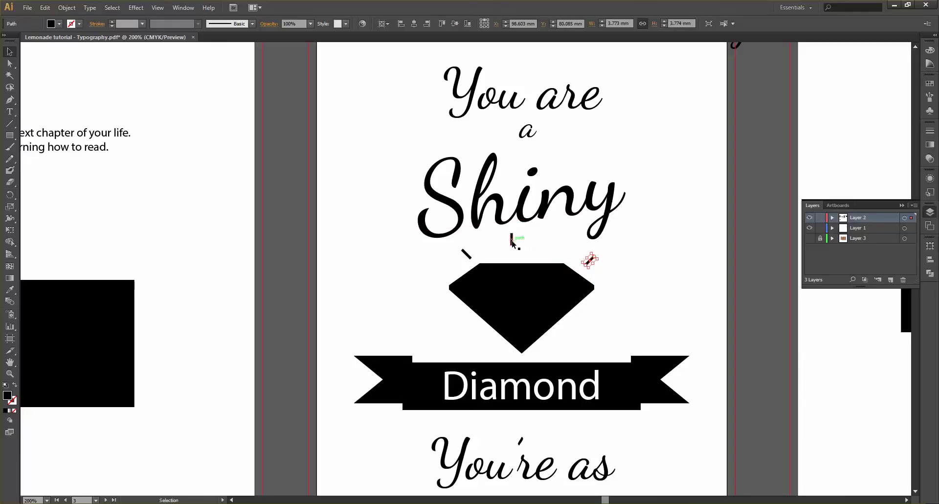
drag(510, 239, 524, 247)
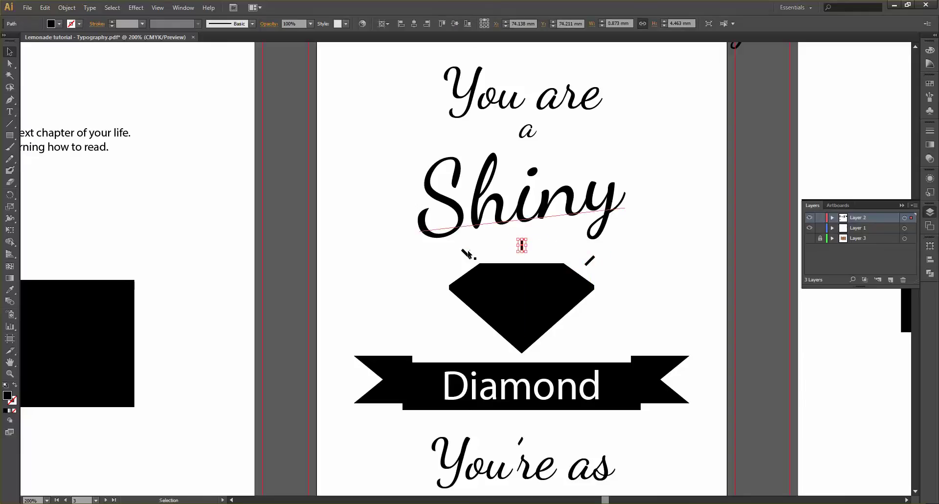
drag(466, 254, 441, 263)
click(739, 252)
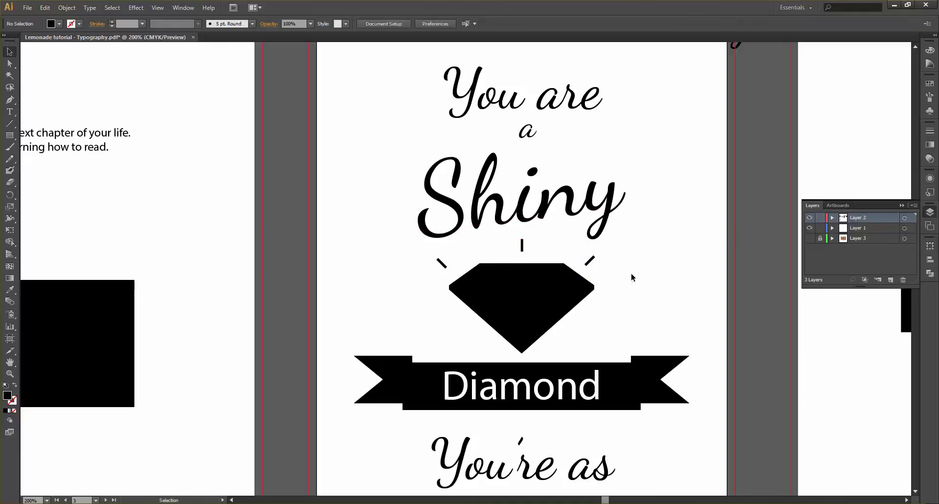
Add horizontal copies of the vertical ray on both sides of the diamond.
scroll(631, 272, down, 3)
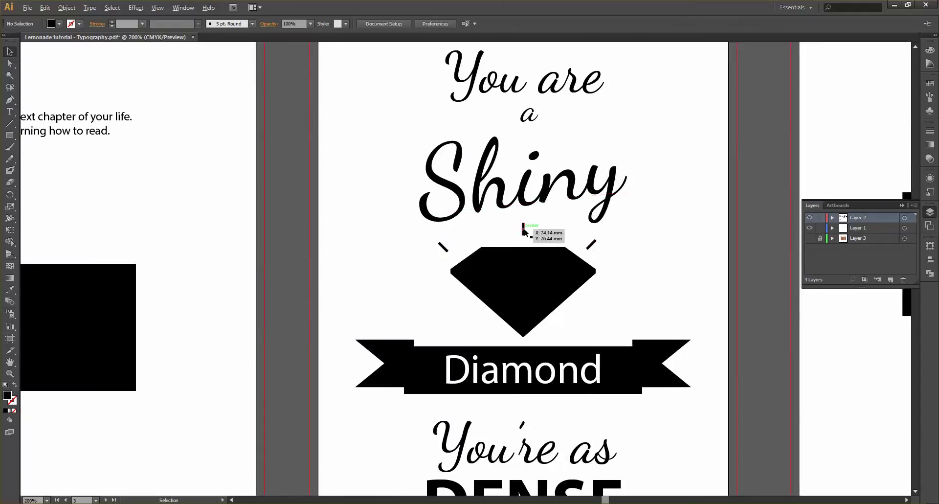
drag(523, 232, 425, 285)
click(667, 278)
click(641, 263)
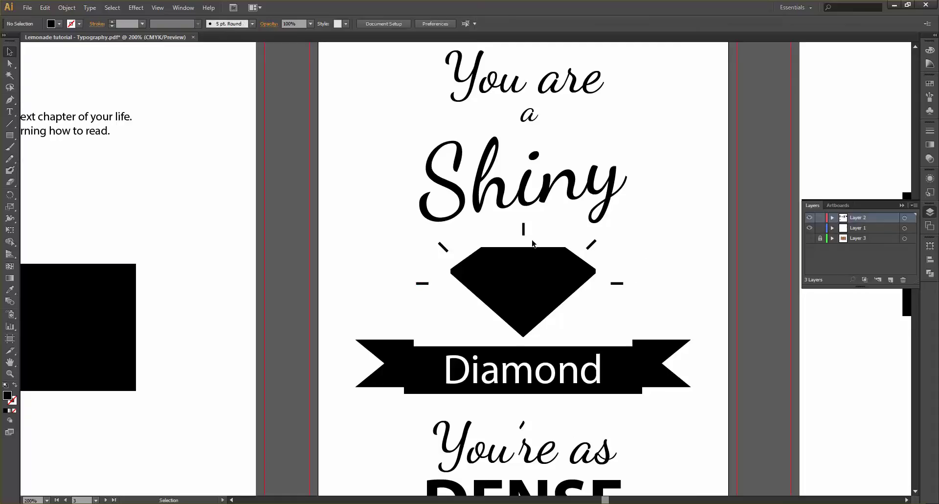
Shift the vertical ray and both diagonal rays slightly farther away from the diamond.
drag(524, 231, 523, 226)
drag(592, 244, 597, 239)
drag(443, 247, 440, 236)
Align the two diagonal rays to each other by their vertical centres and group them.
shift+click(597, 239)
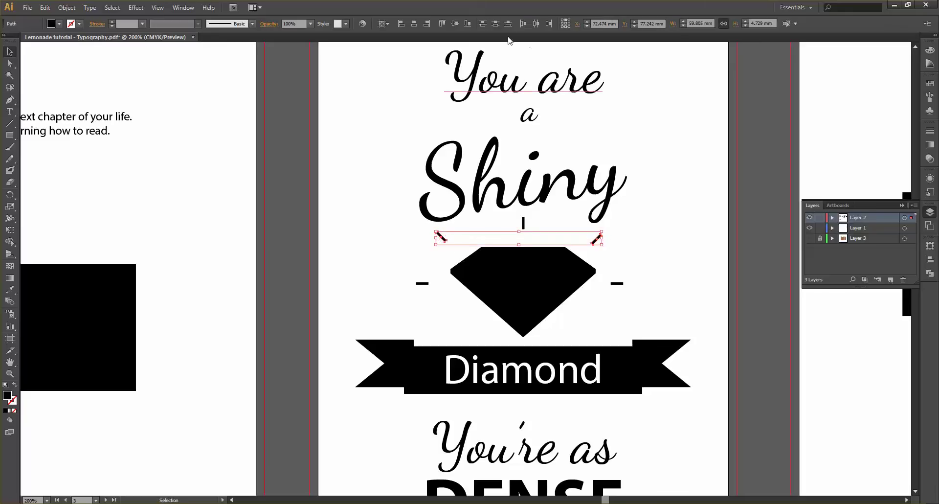
click(454, 25)
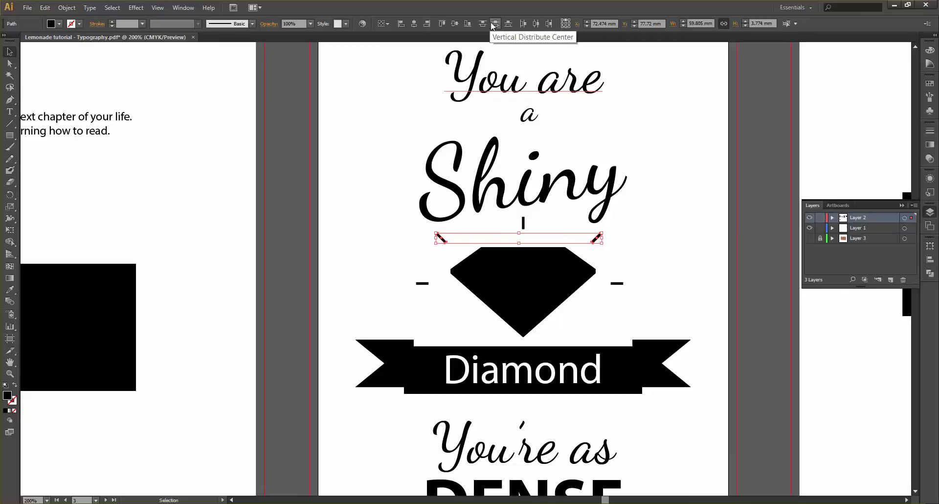
key(ctrl+g)
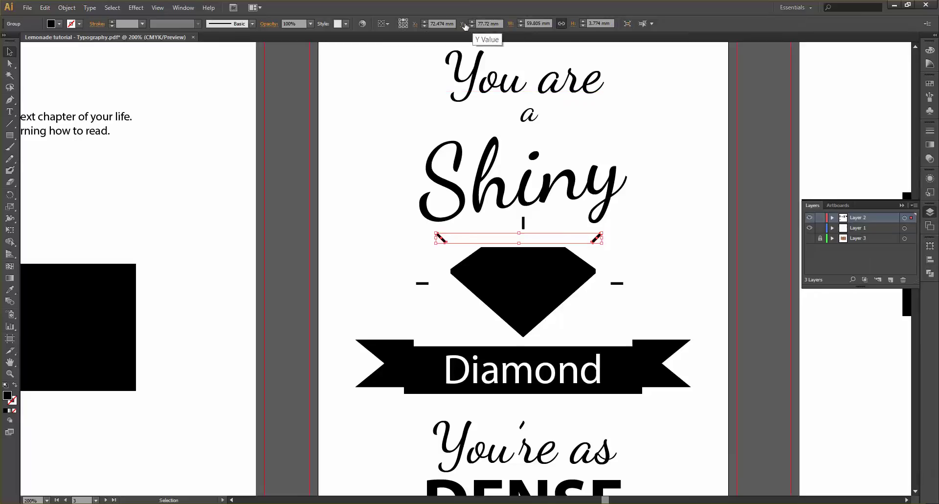
Centre the grouped diagonal rays horizontally on the artboard.
click(382, 24)
click(402, 56)
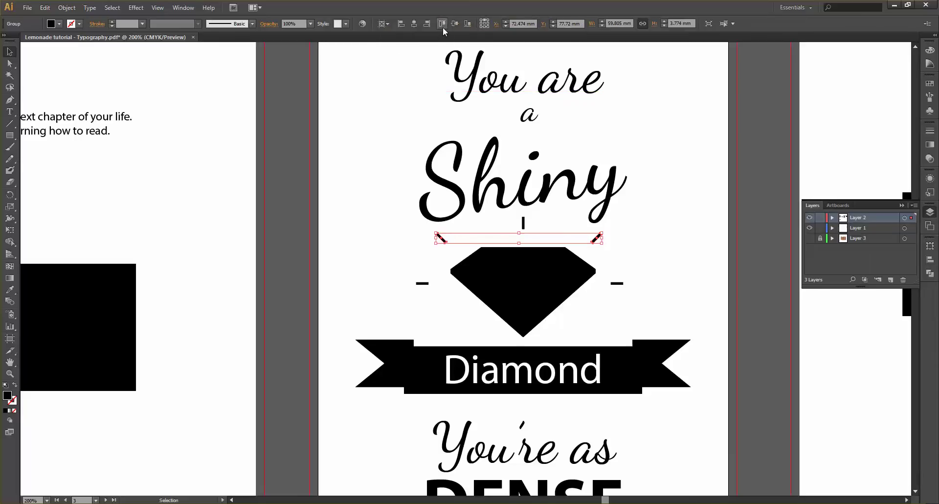
click(415, 25)
click(638, 237)
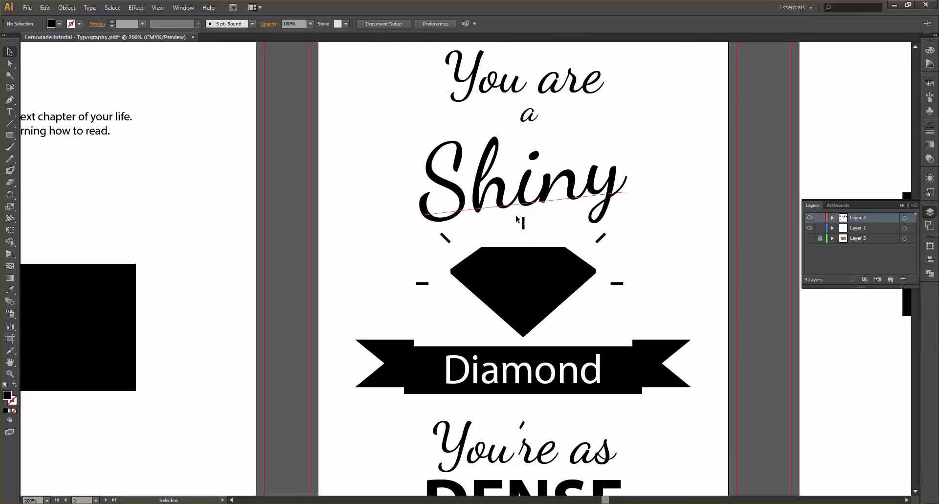
Nudge the "Shiny" text upward, clear of the rays above the diamond.
click(536, 189)
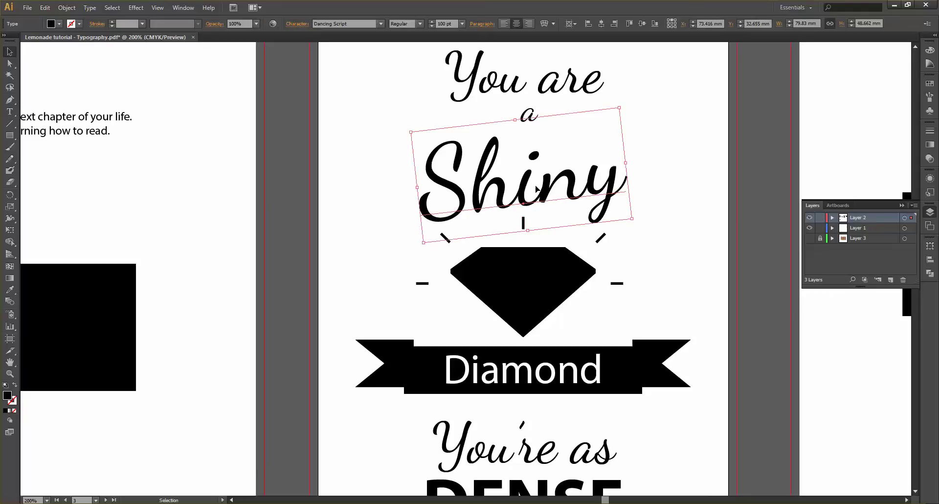
key(Up)
key(Up)
key(Up)
click(671, 164)
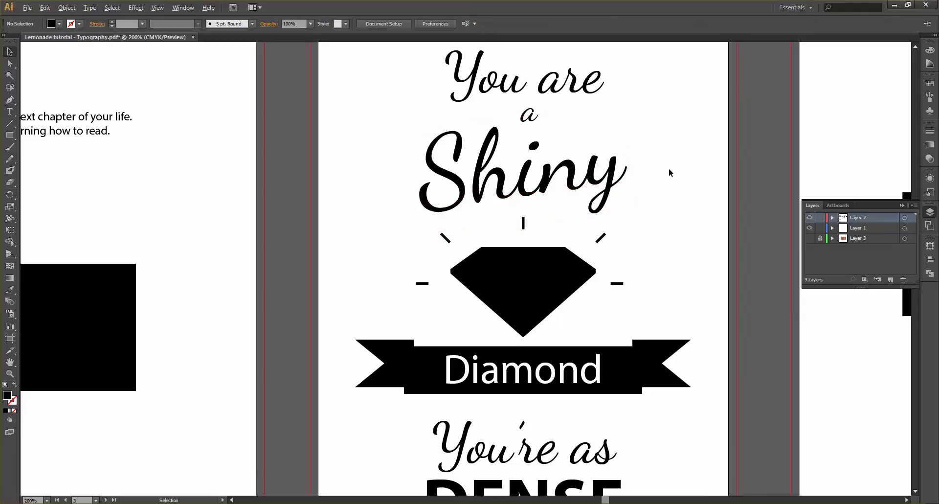
Place a spare copy of the white "Diamond" text outside the poster, above its upper-right corner.
scroll(621, 261, down, 3)
scroll(621, 260, up, 3)
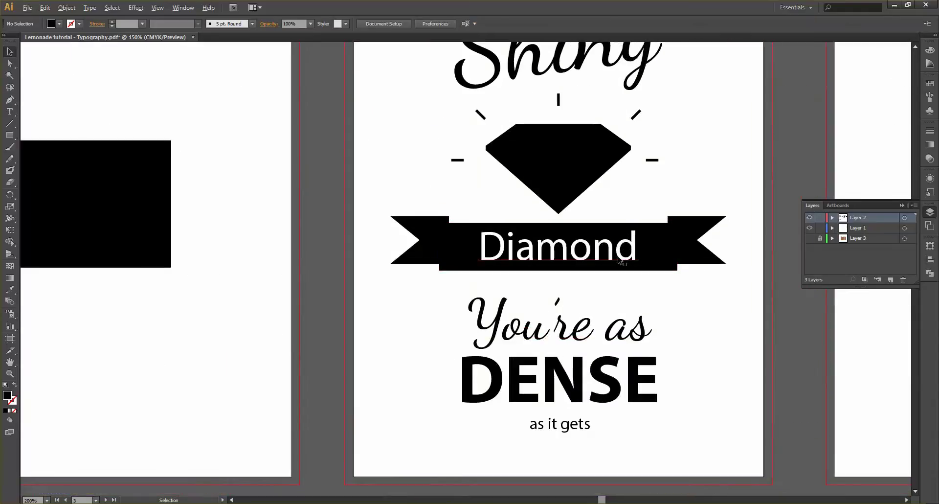
scroll(621, 260, down, 2)
drag(621, 258, 775, 68)
Convert the "Diamond" text on the banner to outlines.
click(587, 252)
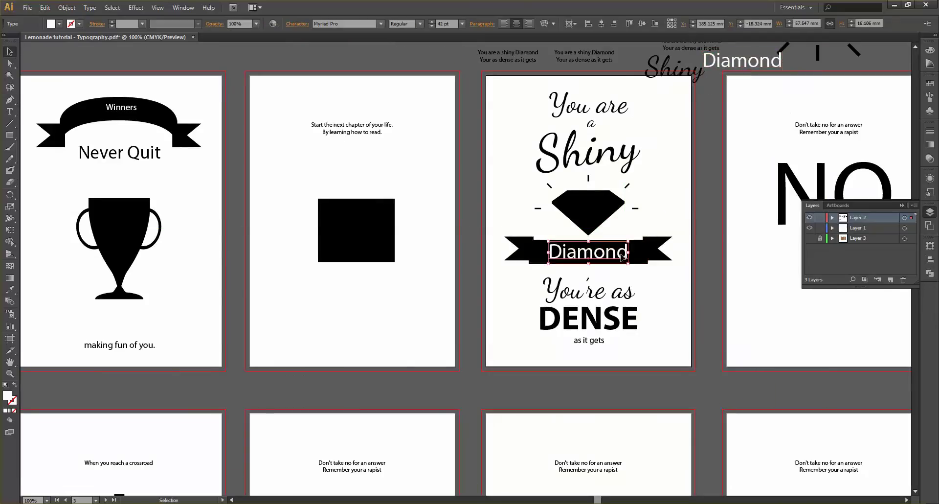
click(90, 8)
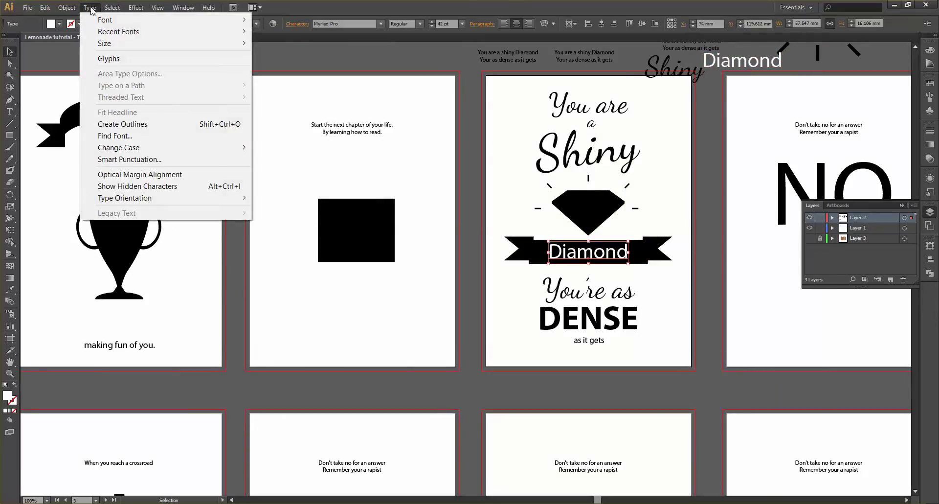
click(143, 126)
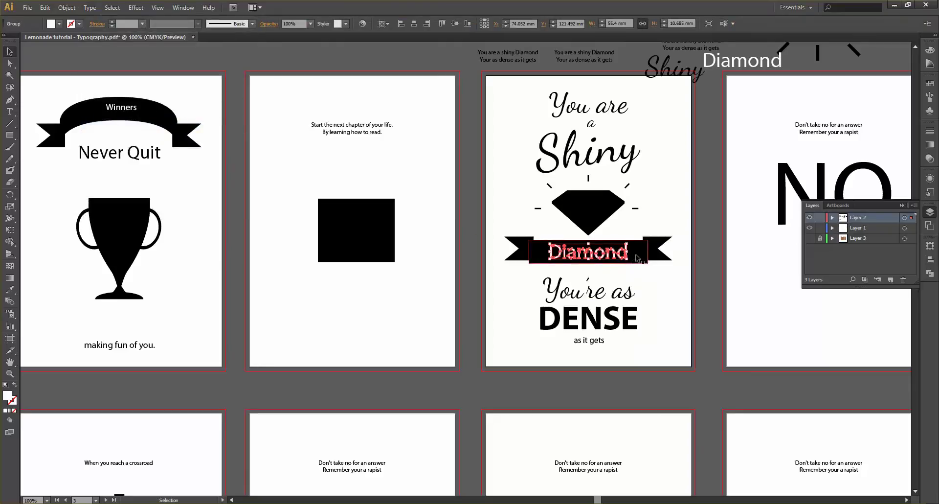
Ungroup the banner and cut the outlined "Diamond" lettering out of its centre panel with the Minus Front shape mode.
shift+click(638, 259)
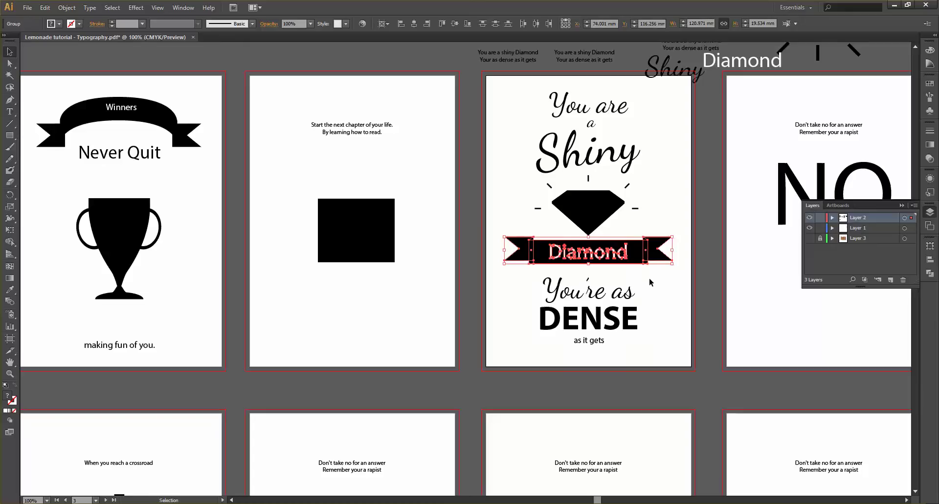
key(ctrl+8)
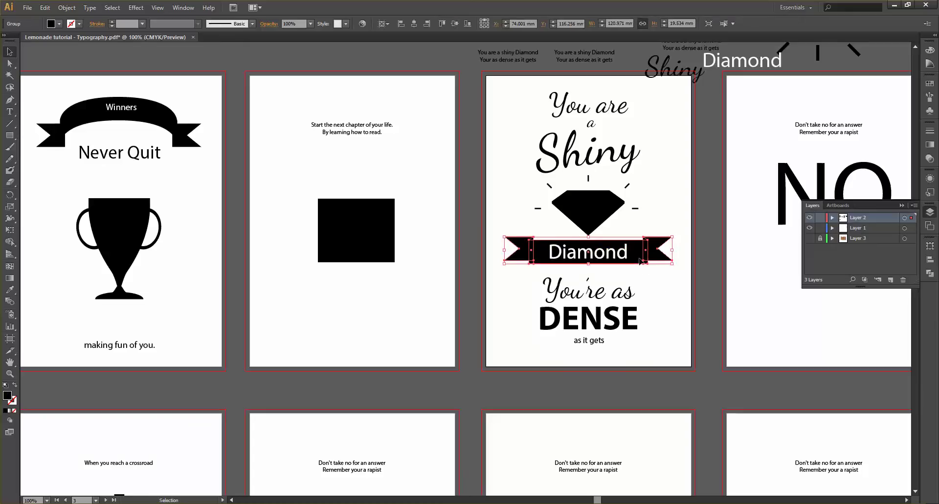
key(ctrl+z)
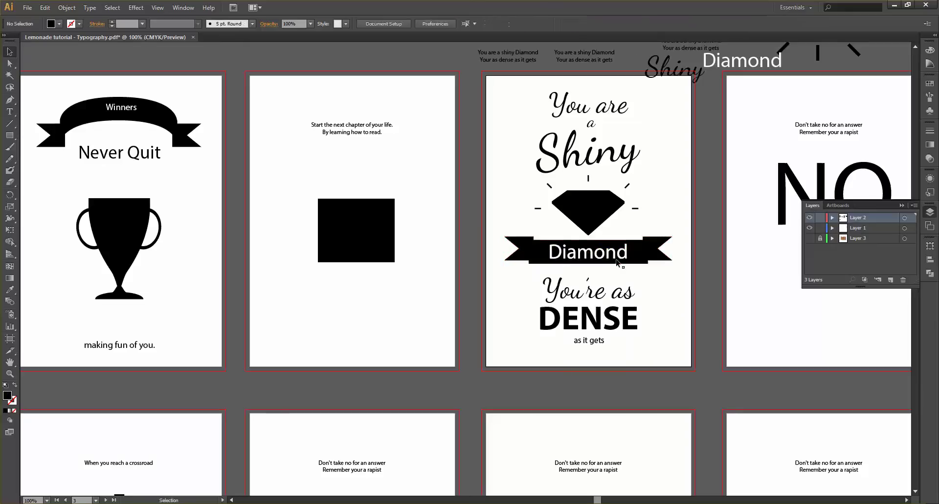
shift+click(634, 257)
shift+click(635, 256)
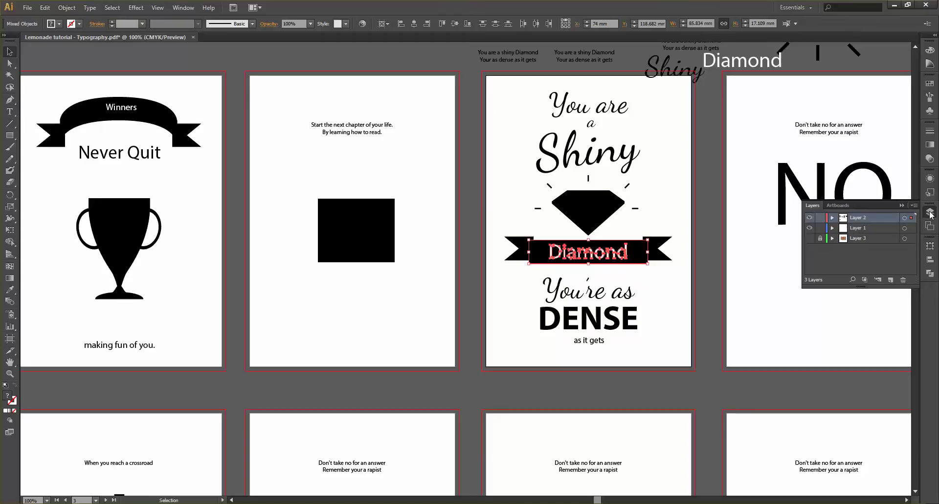
click(930, 273)
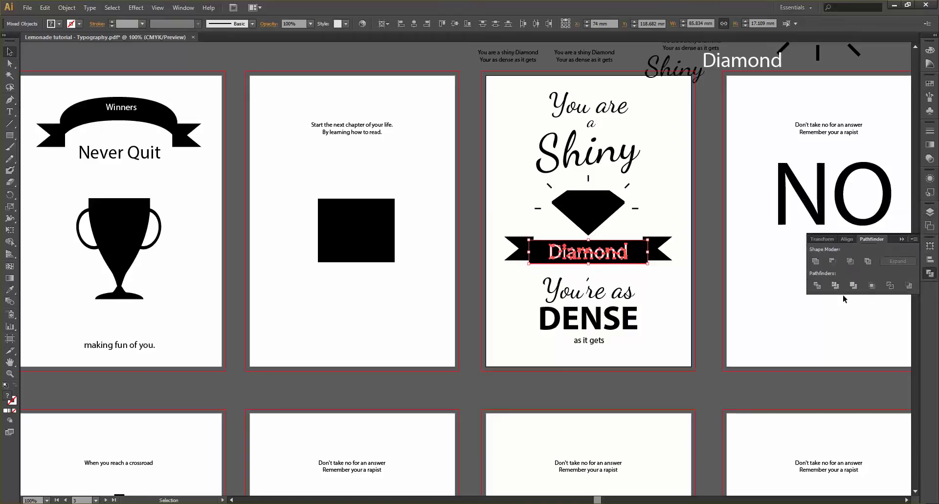
click(831, 260)
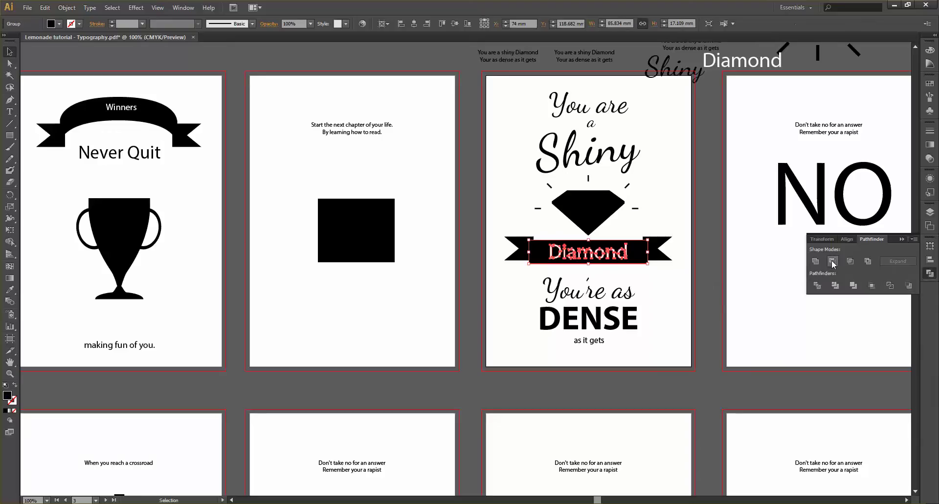
click(677, 273)
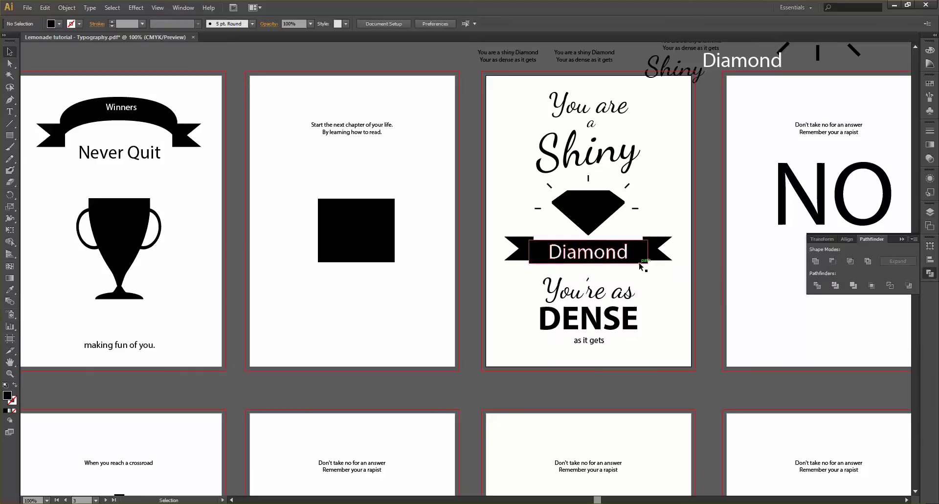
Group the cut-out centre panel with the two ribbon ends of the banner.
scroll(639, 265, up, 1)
drag(702, 265, 443, 230)
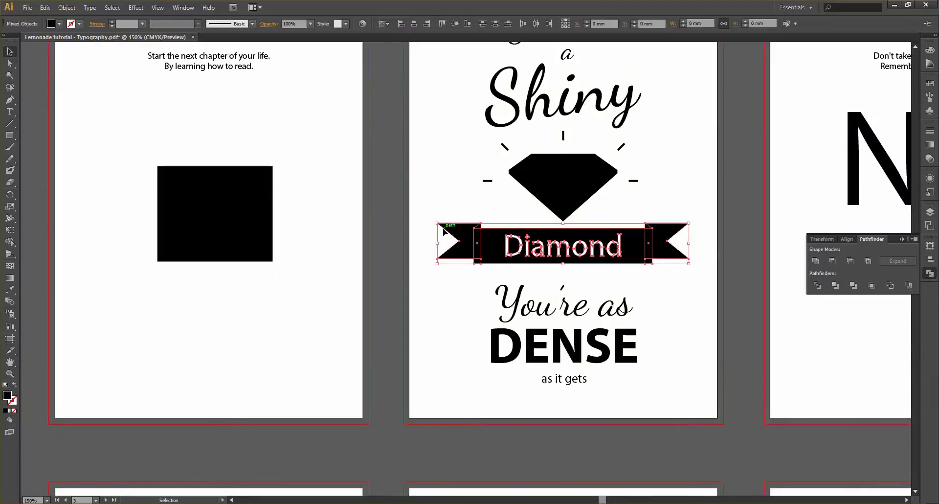
click(667, 305)
Move the "You're as", "DENSE" and "as it gets" lines together slightly up toward the banner.
drag(665, 386, 438, 288)
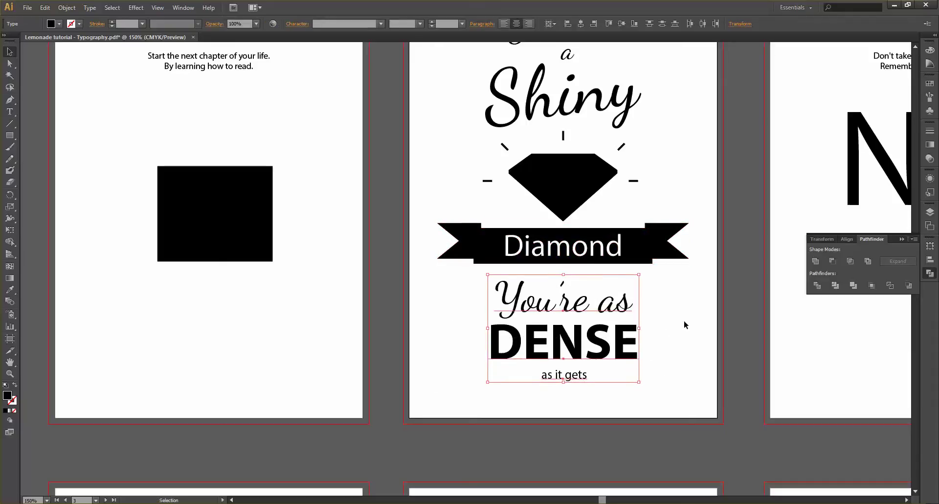
click(678, 309)
key(ctrl+minus)
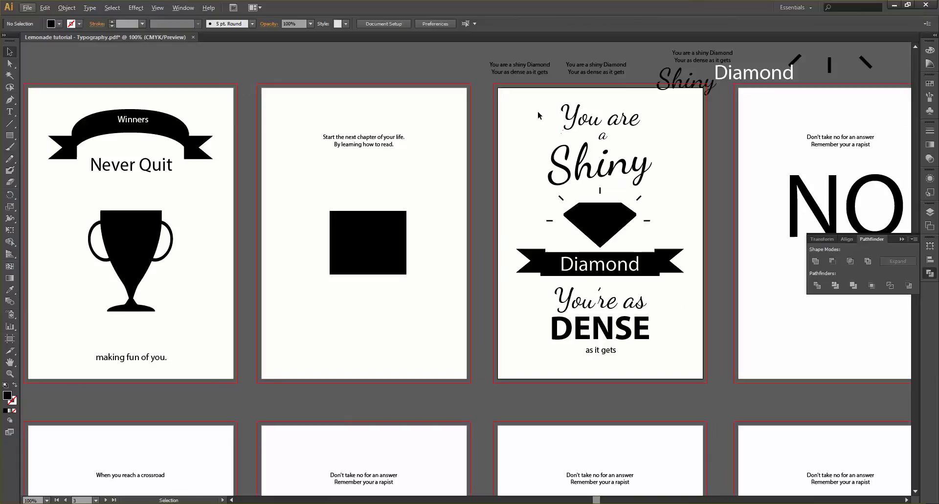
Move the spare "Shiny" text outside the poster farther up, above the small reference text.
scroll(611, 98, up, 1)
drag(681, 113, 704, 53)
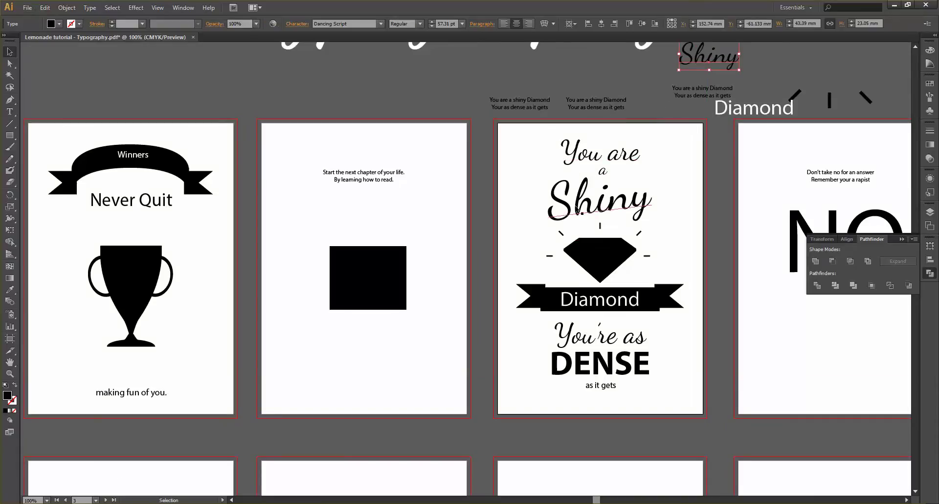
mouse_move(498, 139)
mouse_down()
mouse_move(698, 423)
mouse_move(710, 405)
mouse_move(523, 284)
mouse_move(500, 142)
mouse_up()
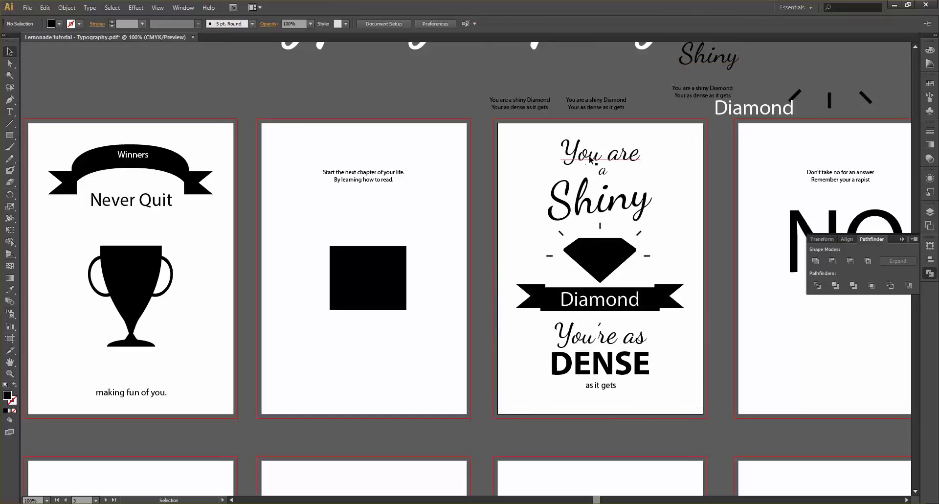
Apply the "DENSE" text's Myriad Pro Bold formatting to the "You are" line with the Eyedropper.
click(591, 158)
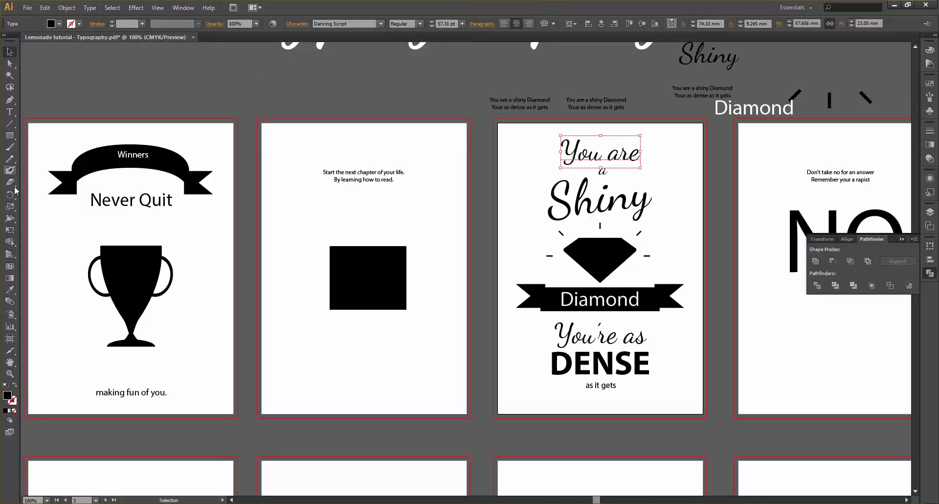
click(9, 288)
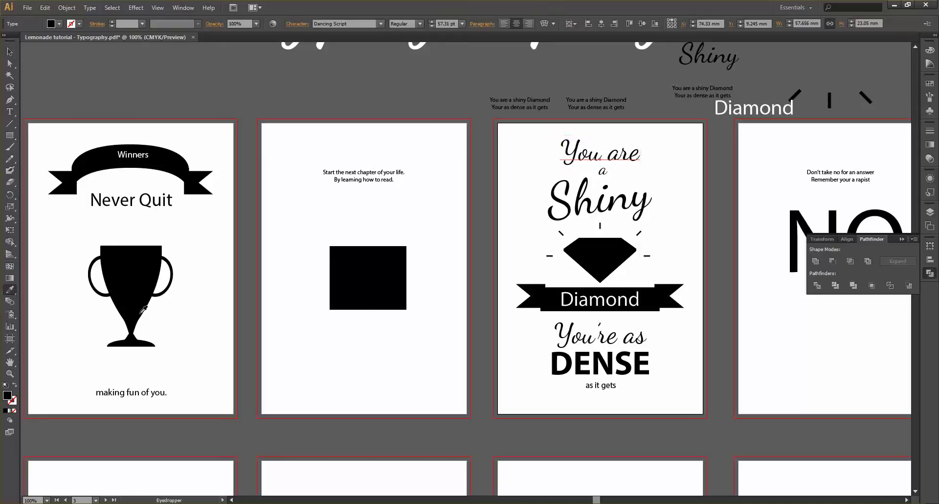
click(612, 350)
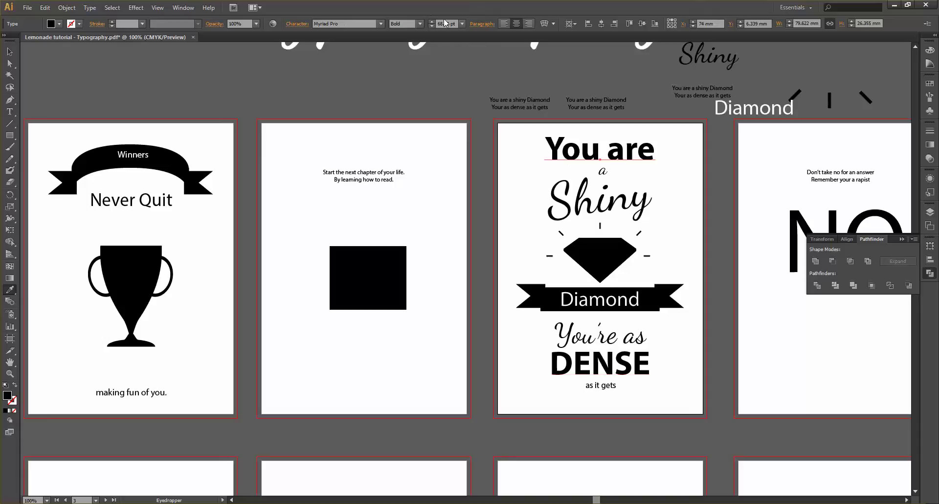
Set the "You are" line to 60 pt with the Semibold style.
scroll(448, 23, down, 3)
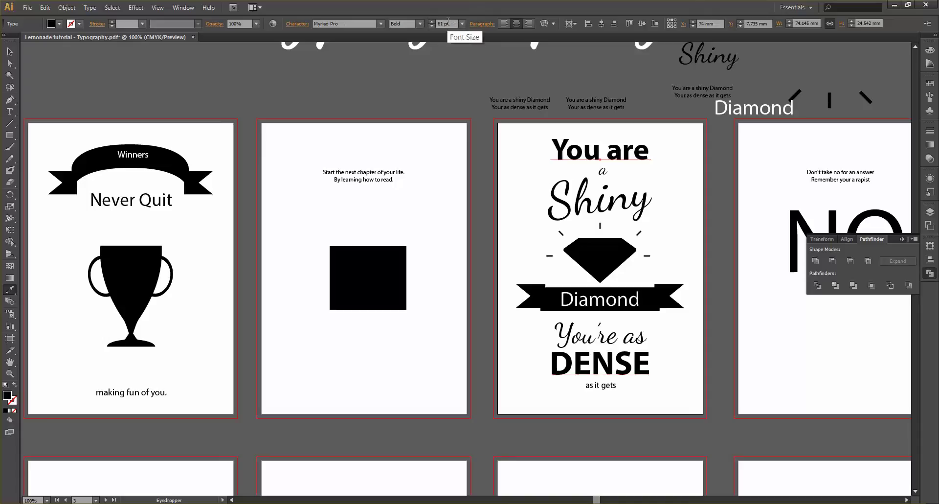
click(420, 23)
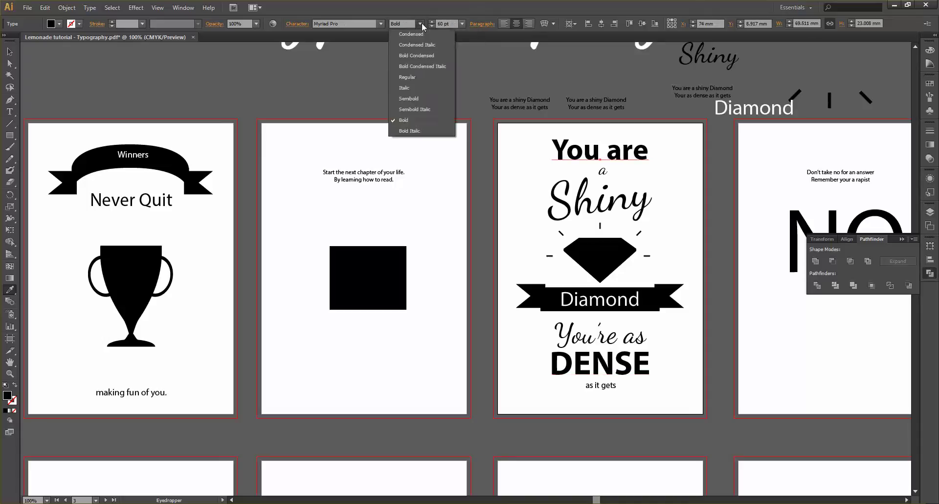
click(407, 100)
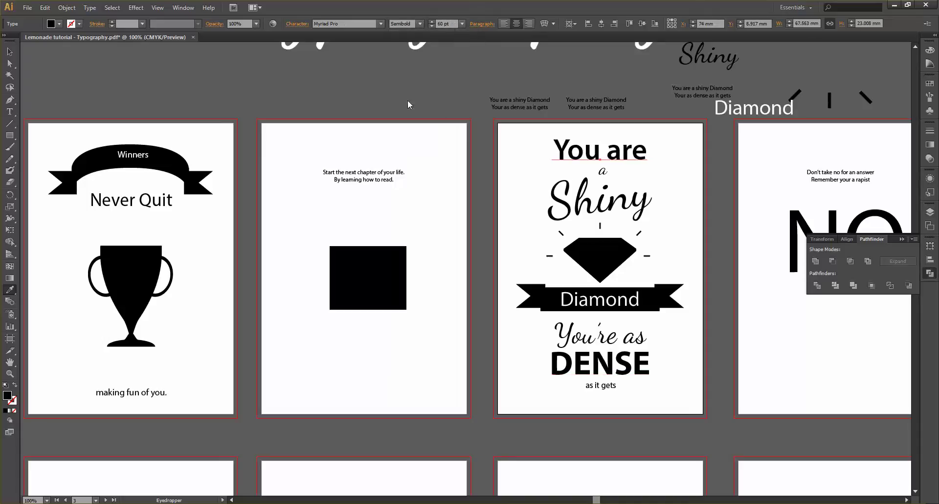
click(10, 52)
click(164, 99)
Nudge the "Diamond" banner group slightly down from the diamond.
click(642, 299)
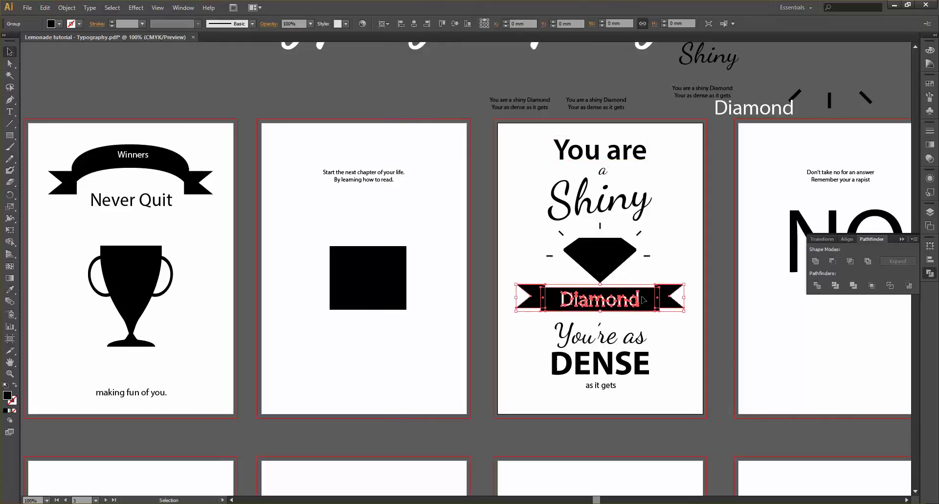
drag(643, 299, 643, 300)
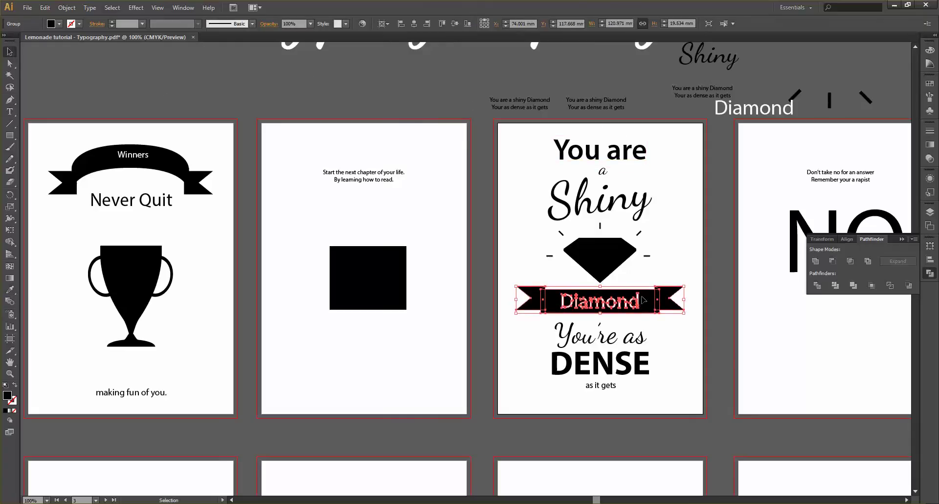
click(715, 245)
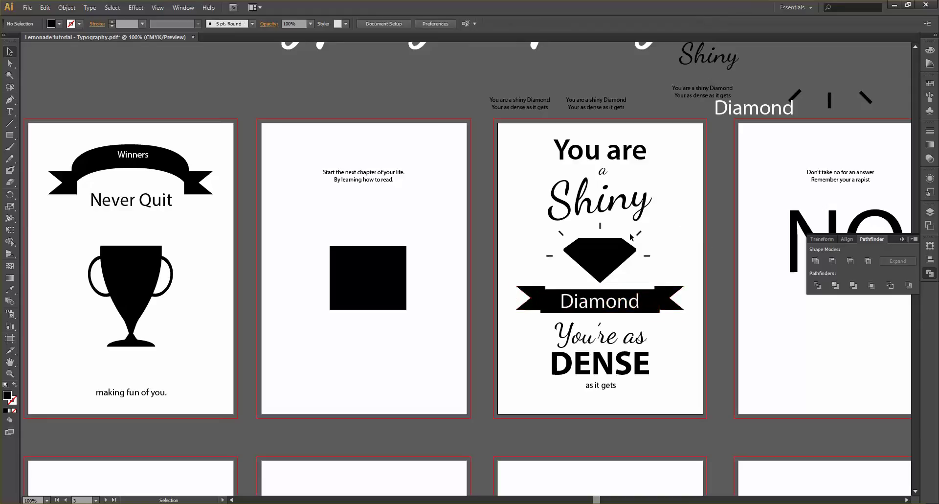
Add a vertically flipped copy of the diagonal rays beside the diamond's lower half and centre it horizontally on the artboard.
click(634, 234)
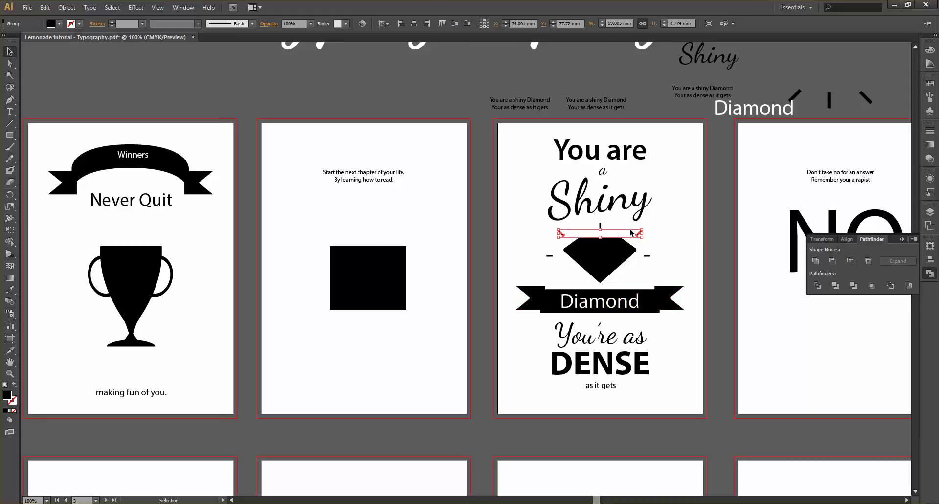
scroll(630, 232, up, 2)
drag(650, 240, 486, 317)
key(ctrl+shift+b)
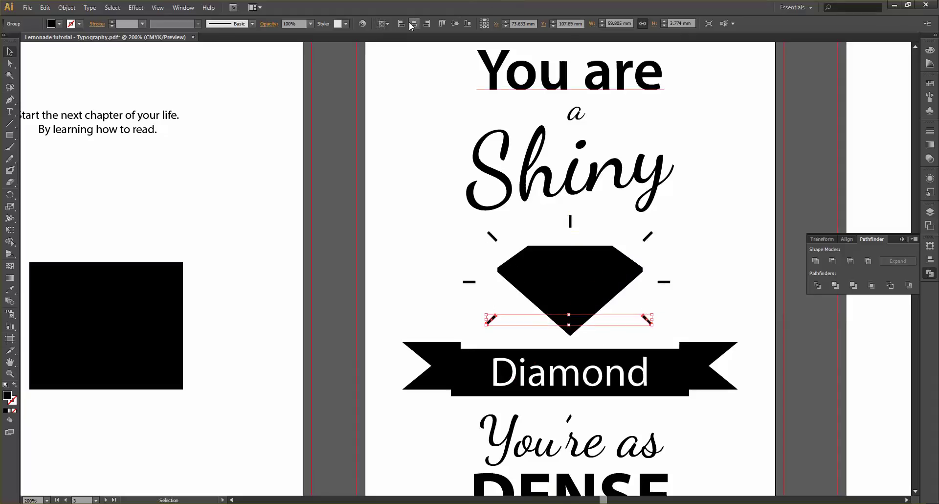
click(431, 178)
Recolour all of the diamond poster's artwork with the light blue from the palette using the Eyedropper.
scroll(441, 177, down, 2)
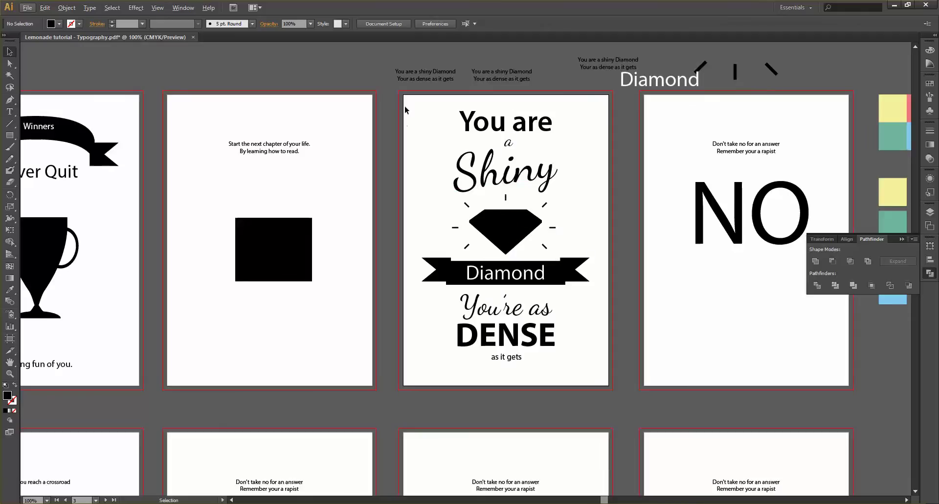
drag(391, 99, 596, 389)
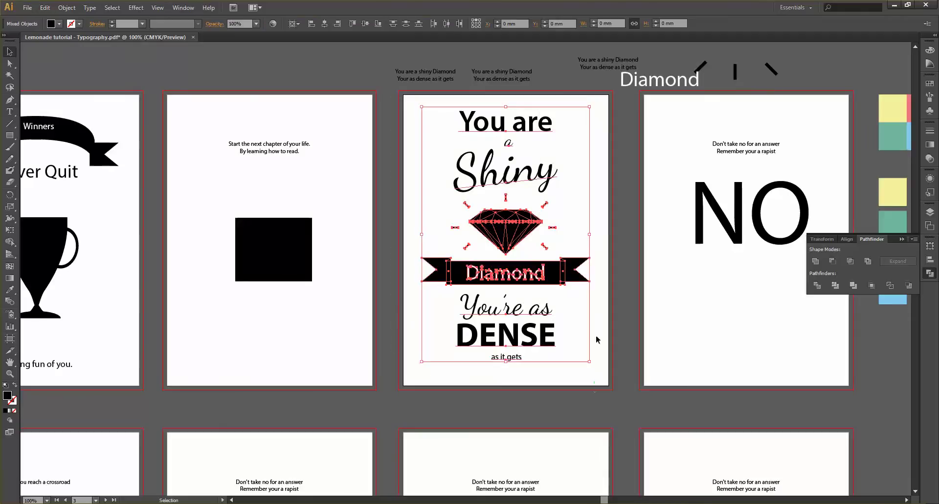
scroll(598, 316, right, 4)
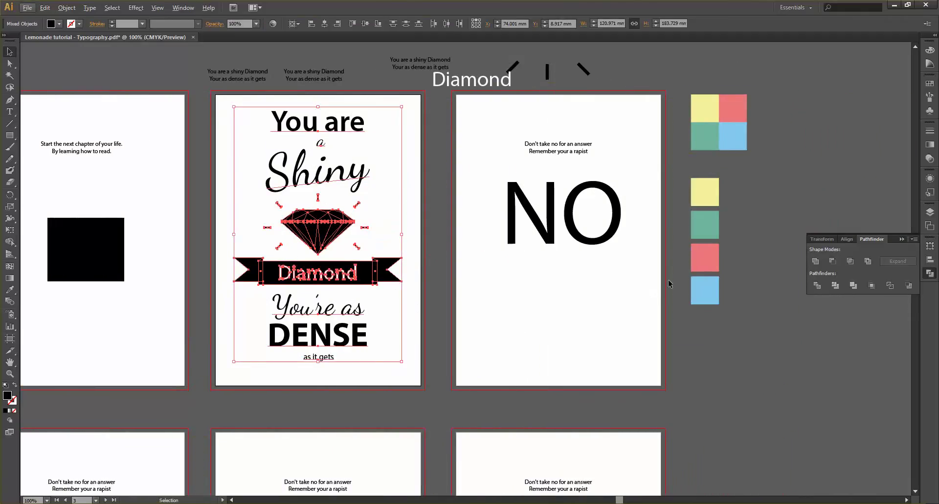
key(i)
click(732, 132)
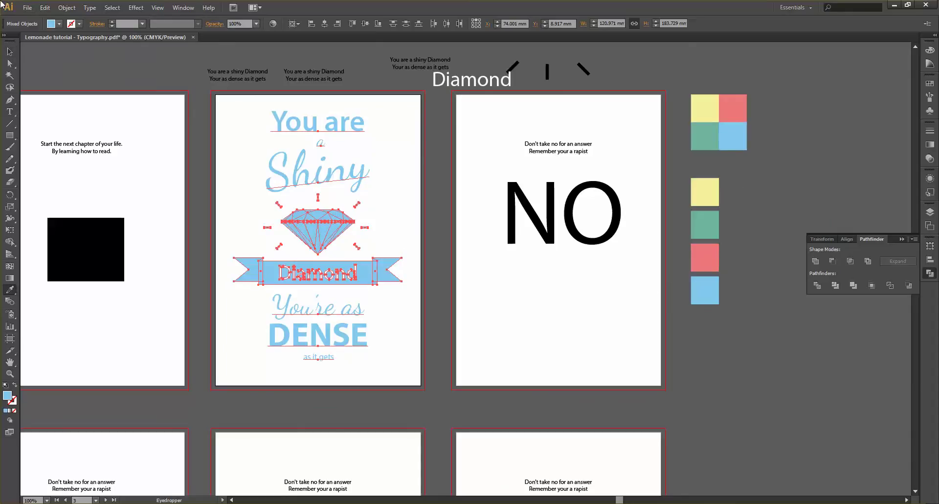
Nudge the "DENSE" and "as it gets" lines together slightly down the diamond poster.
click(9, 51)
click(161, 87)
scroll(252, 113, left, 2)
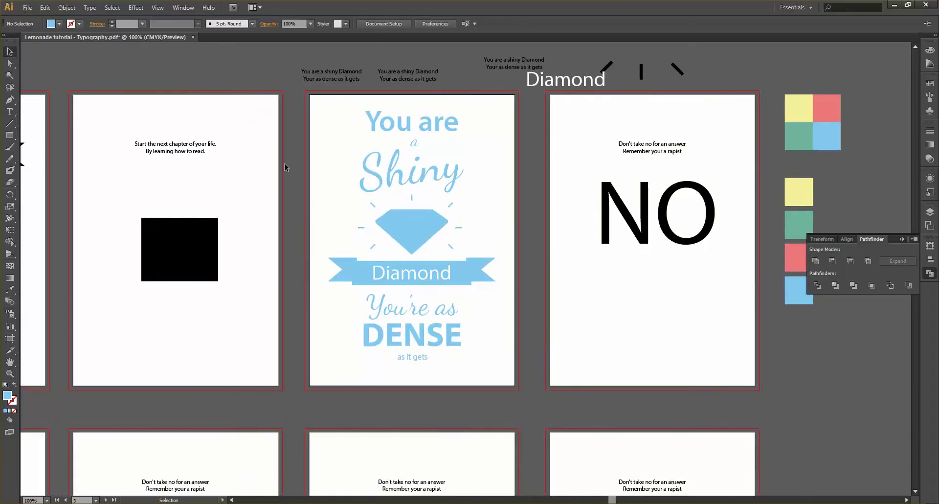
click(424, 335)
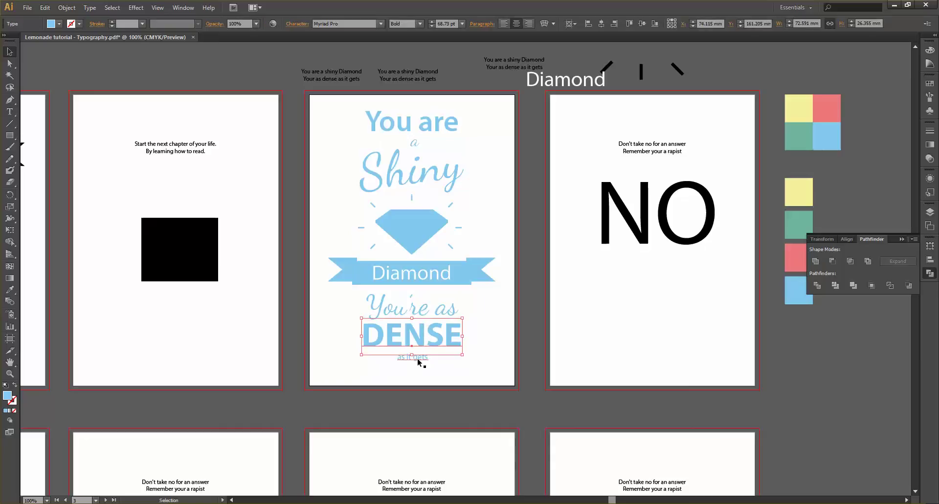
shift+click(418, 357)
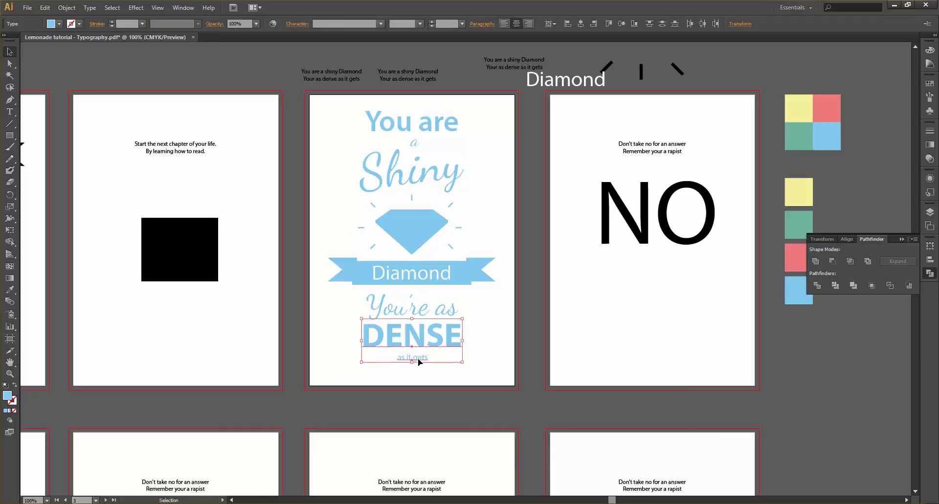
key(Down)
key(Down)
key(Down)
key(Down)
key(Down)
key(Down)
key(Down)
key(Down)
key(Down)
key(Down)
key(Down)
key(Down)
key(Down)
key(Down)
key(Down)
click(484, 344)
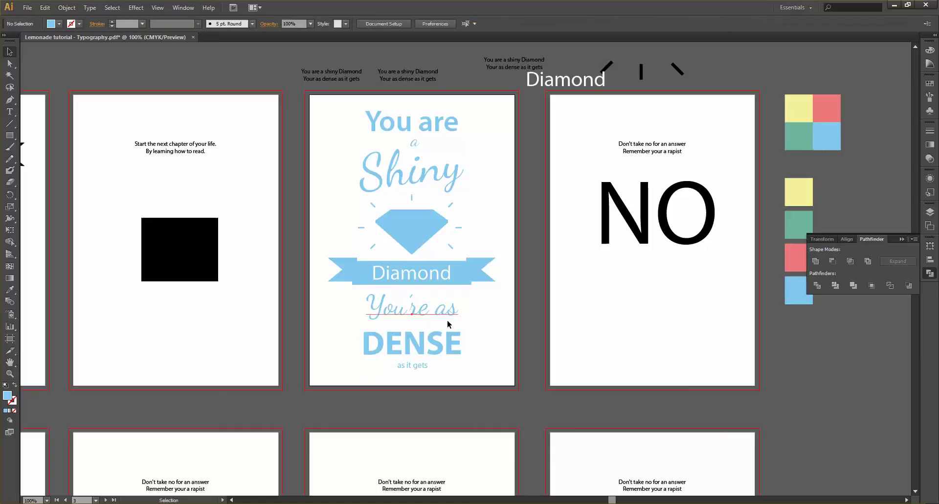
Nudge the "You're as" line slightly down, between the banner and "DENSE".
click(448, 321)
key(Down)
key(Down)
key(Down)
key(Down)
key(Down)
key(Down)
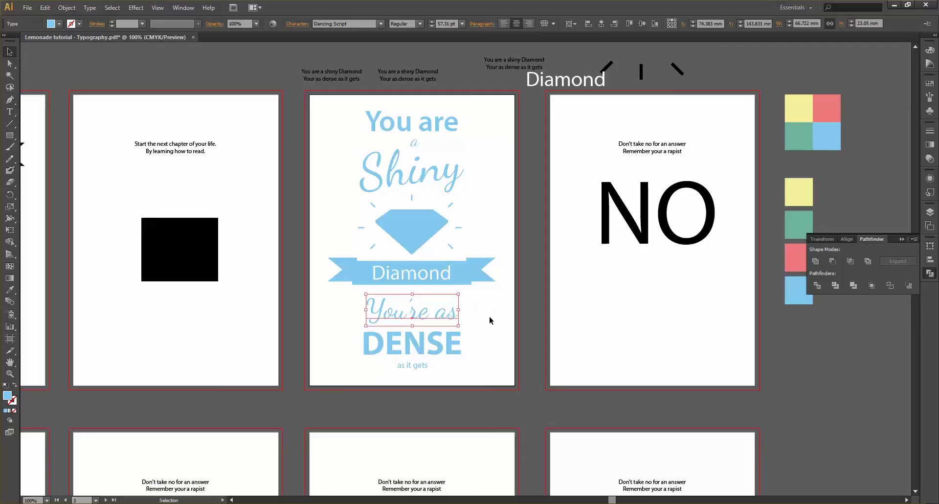
click(480, 335)
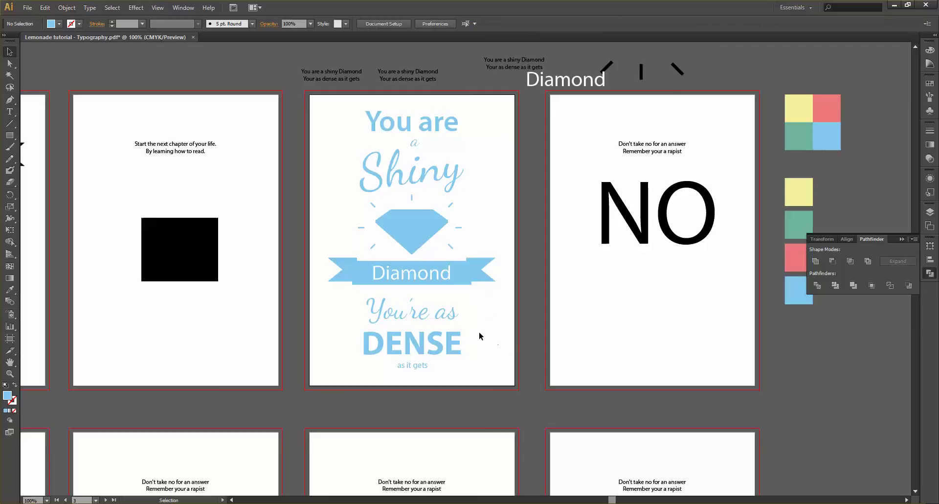
Make Layer 3 with the wood background visible.
click(929, 213)
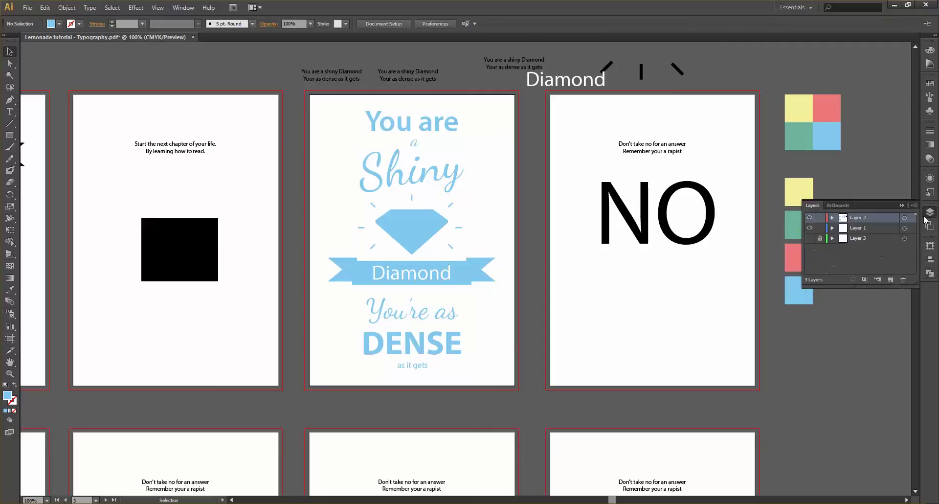
click(810, 239)
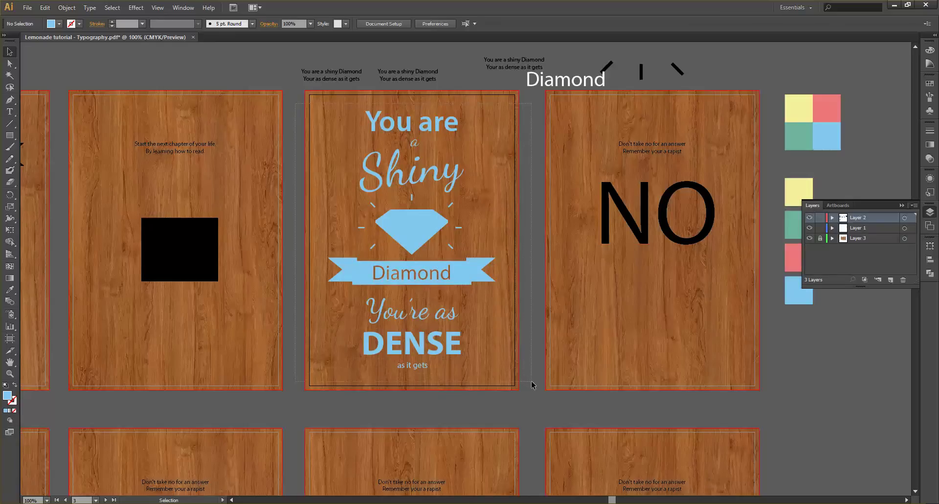
Apply a Multiply Drop Shadow with 75% opacity, 2.47 mm X and Y offsets and 1.76 mm blur to all the diamond poster's artwork.
drag(532, 383, 530, 381)
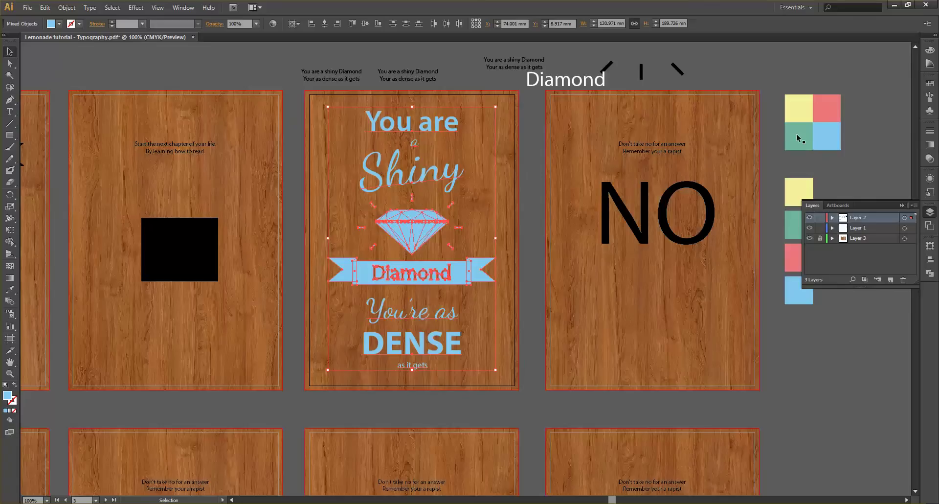
click(930, 178)
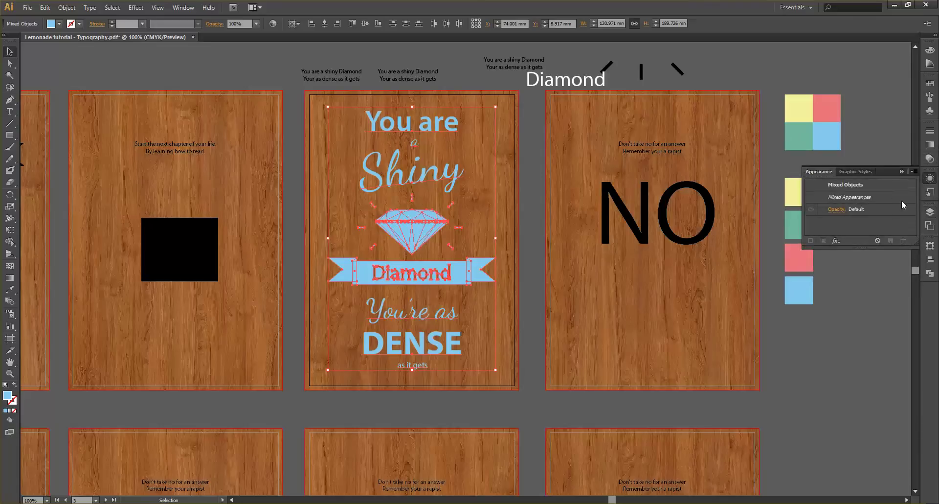
click(836, 240)
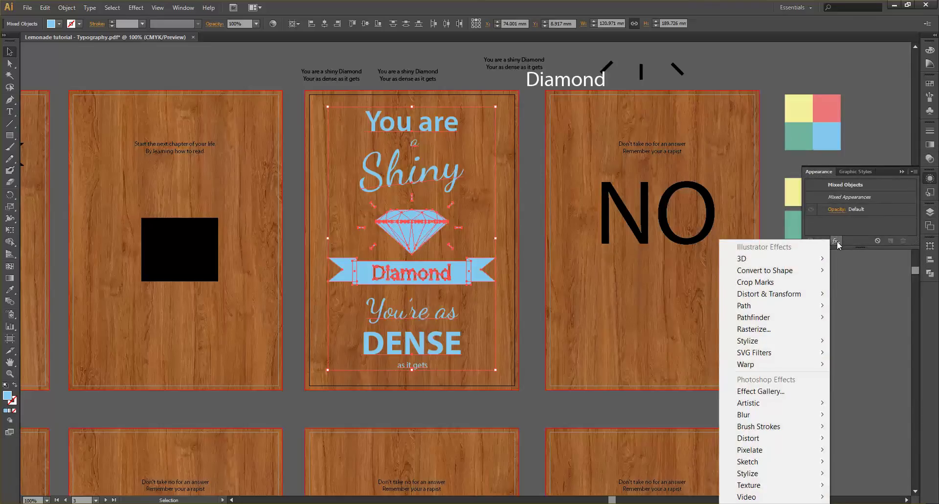
mouse_move(782, 340)
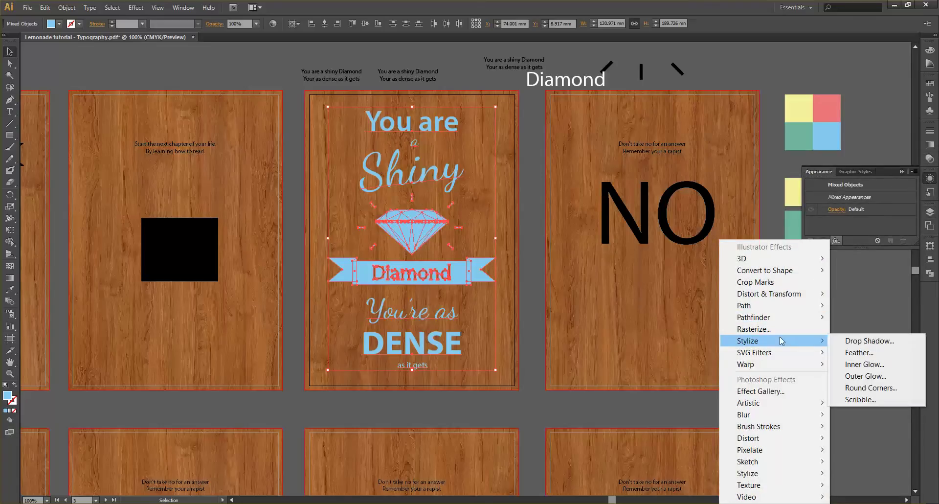
click(852, 341)
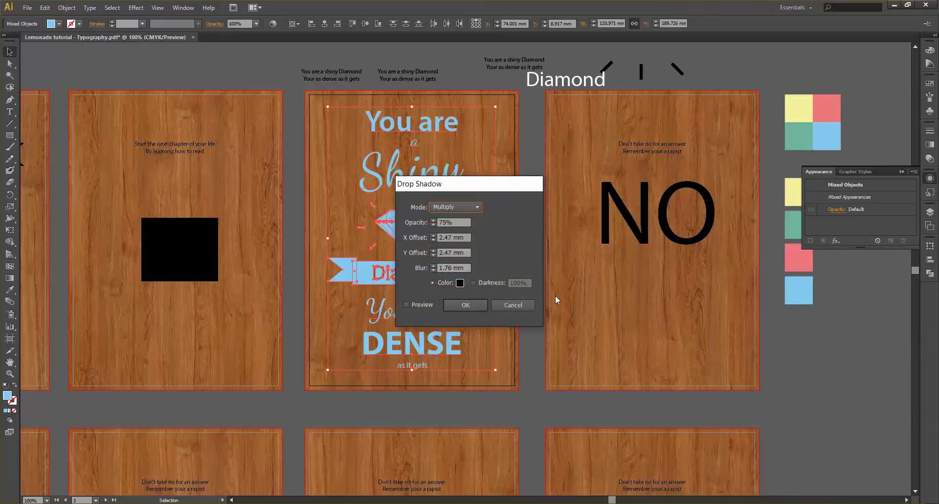
click(406, 304)
drag(471, 185, 626, 158)
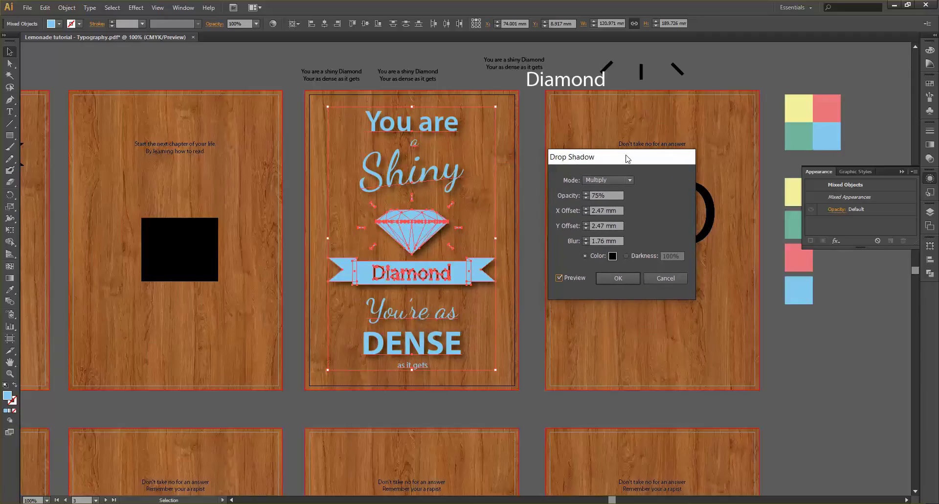
click(618, 277)
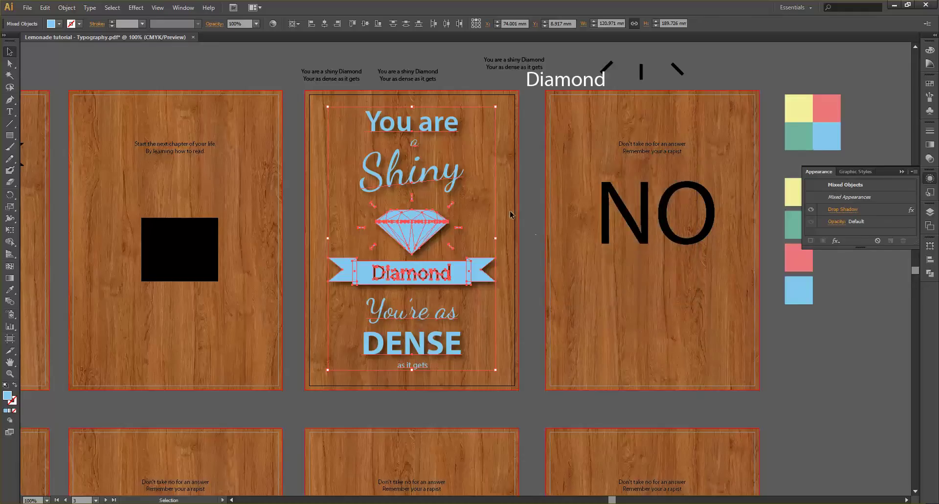
click(529, 181)
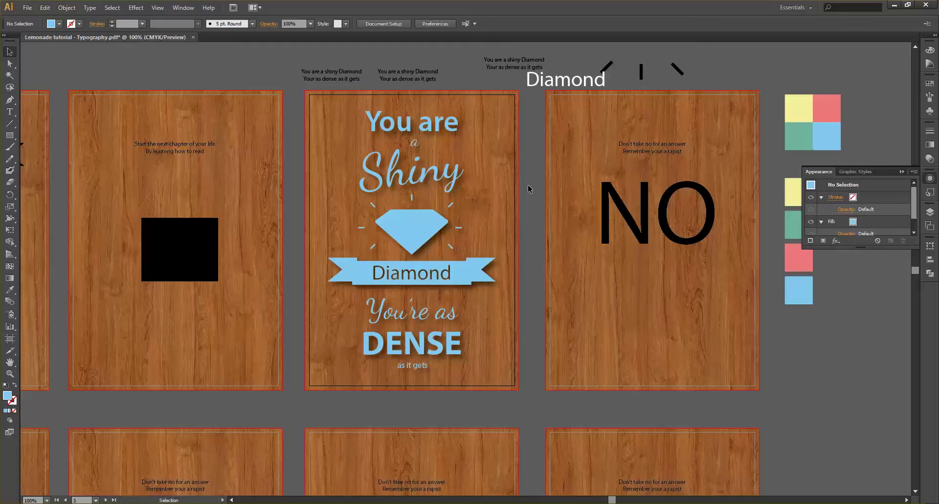
scroll(527, 184, up, 3)
scroll(527, 183, down, 3)
click(382, 177)
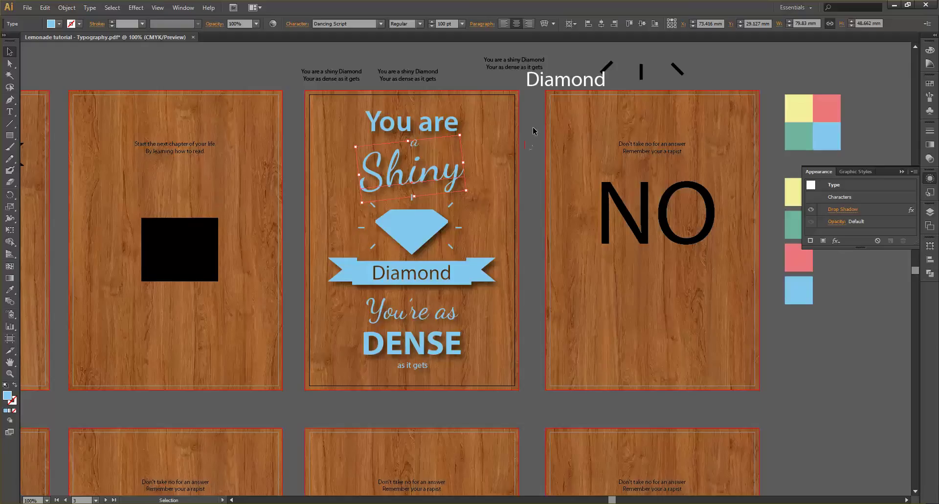
drag(532, 107, 486, 233)
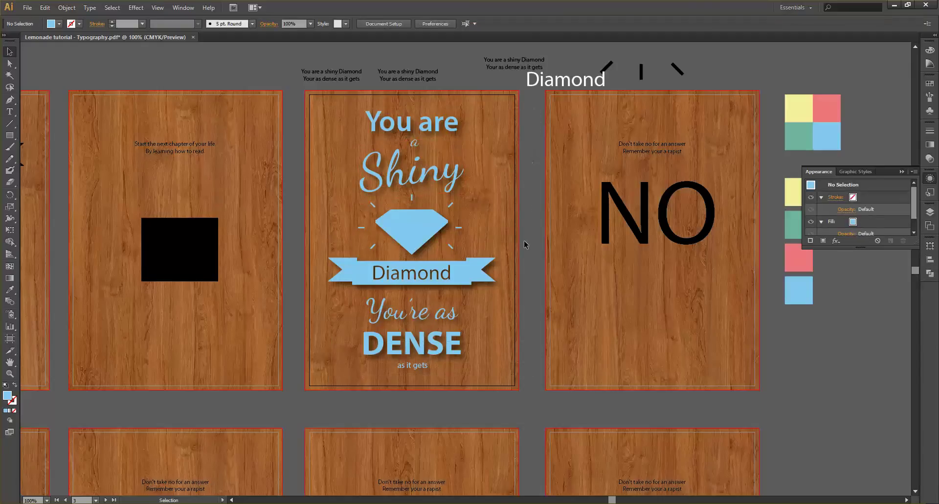
Draw a light blue rectangle about 154 by 216 mm over the diamond poster, out to the bleed edges.
key(m)
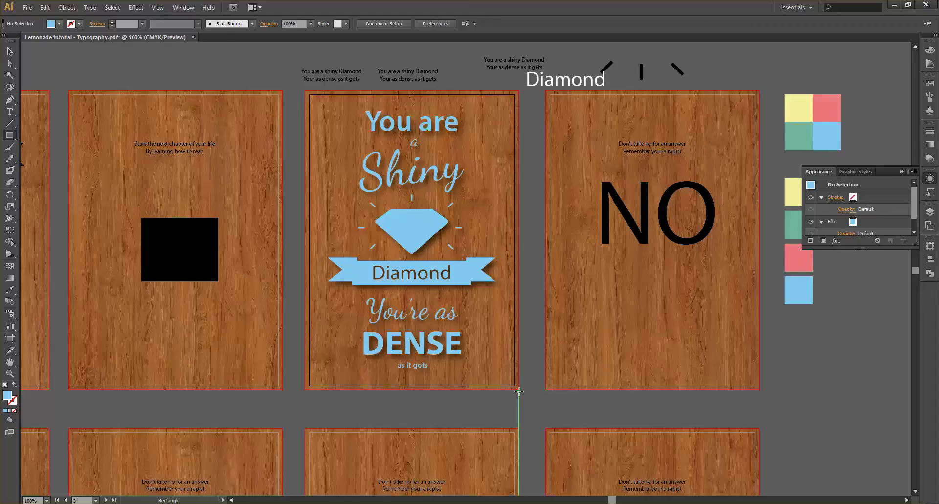
drag(519, 391, 305, 87)
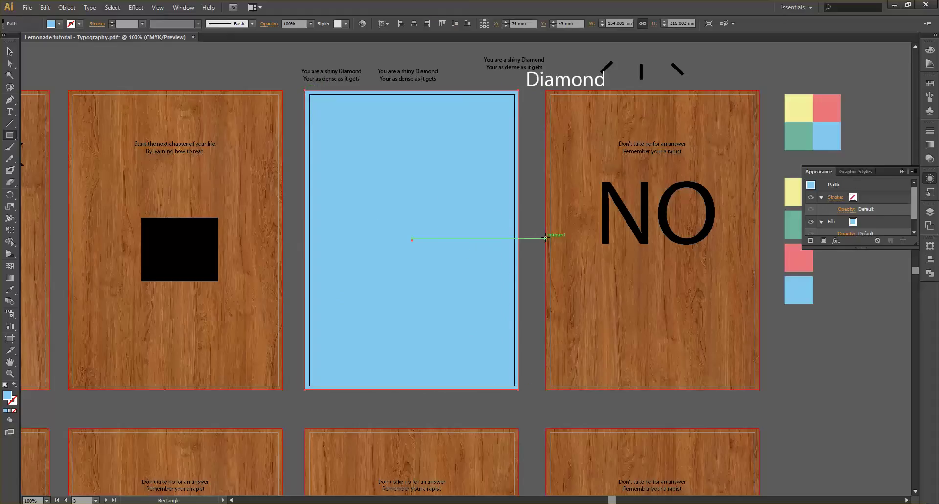
key(v)
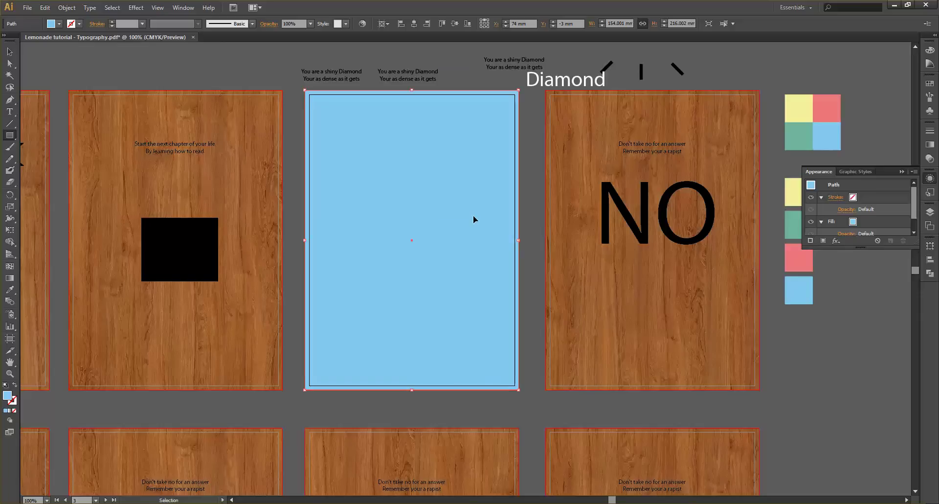
key(m)
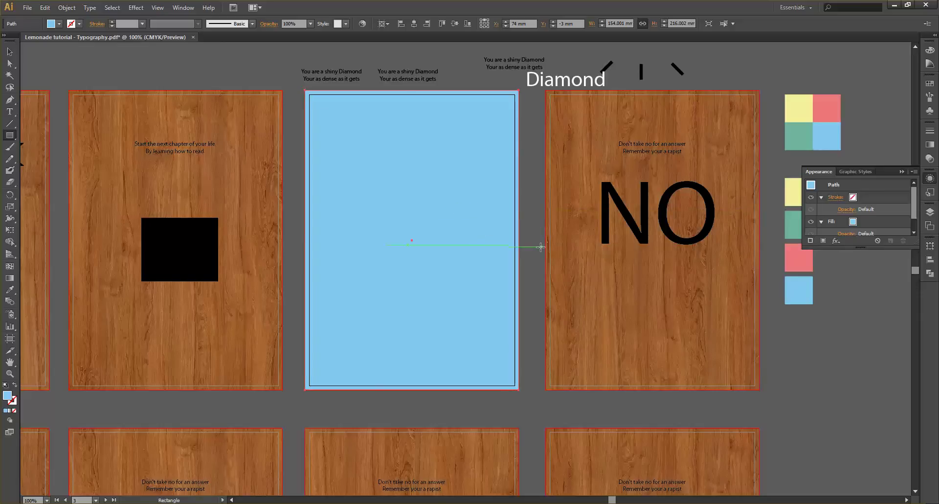
Duplicate the blue rectangle in place, shrink the copy to about 128 by 191 mm and centre it vertically on the artboard.
key(ctrl)
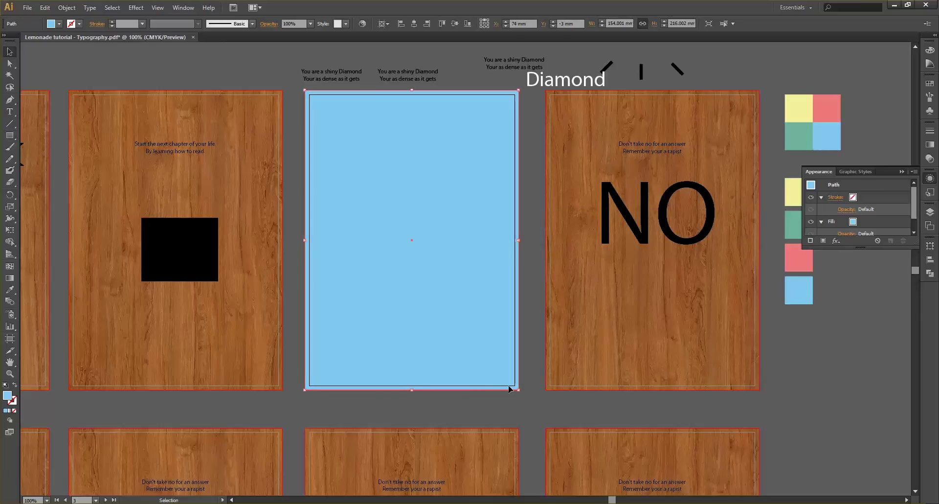
drag(519, 389, 504, 365)
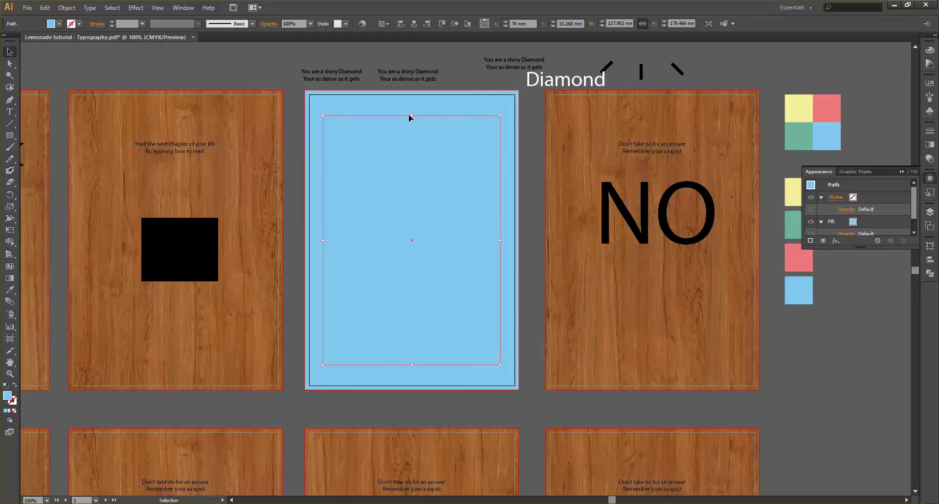
drag(413, 117, 414, 108)
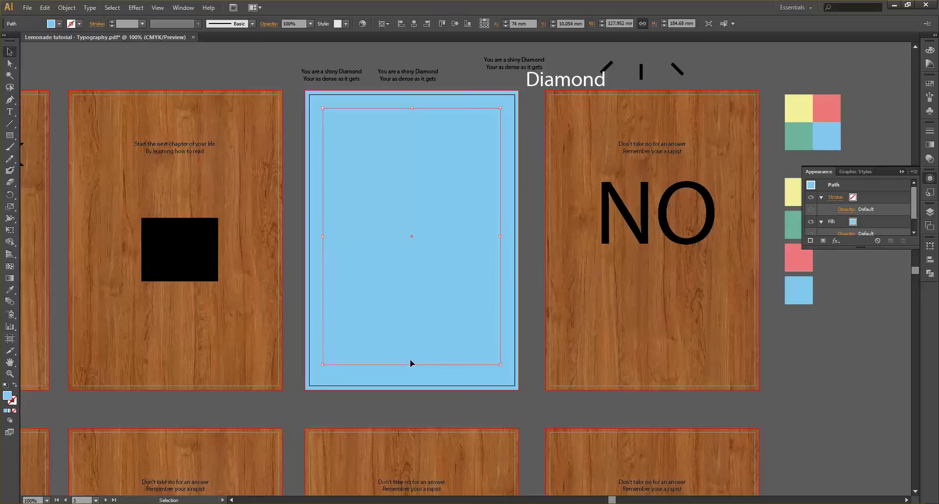
drag(412, 364, 411, 374)
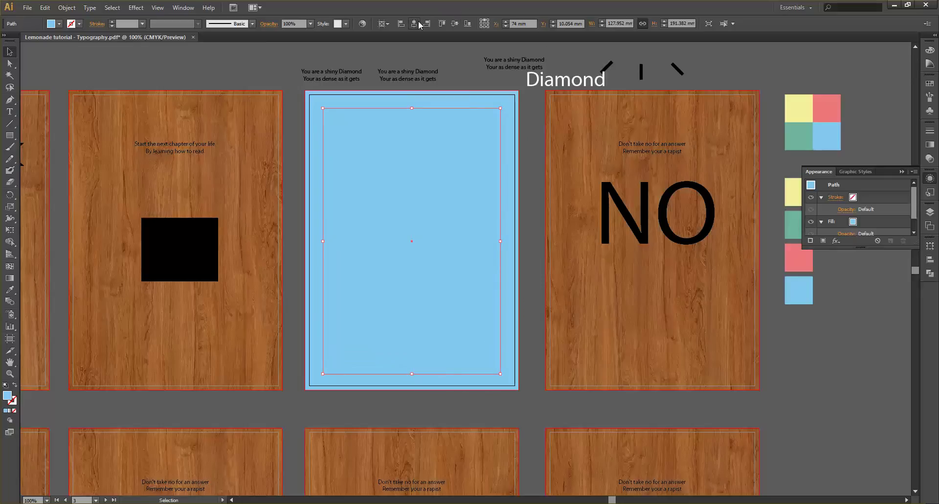
click(455, 23)
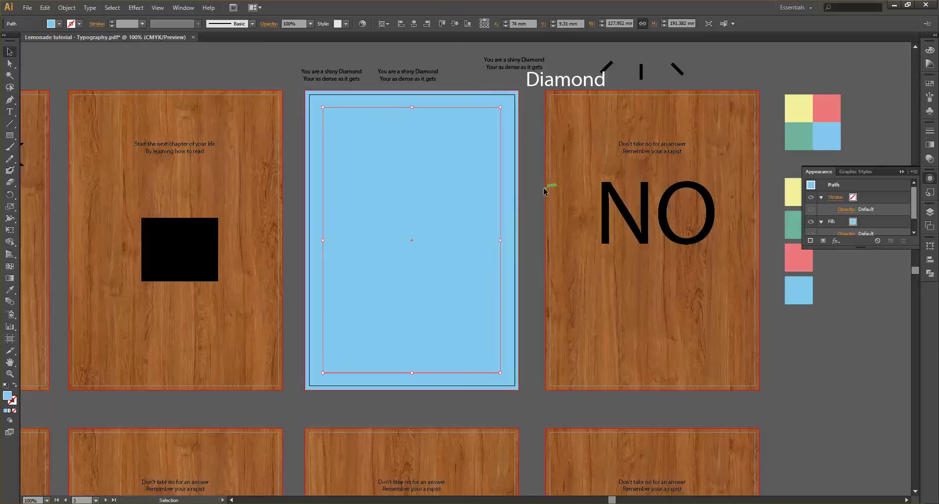
Subtract the smaller blue rectangle from the larger one with Pathfinder Minus Front to form a border frame.
shift+click(516, 191)
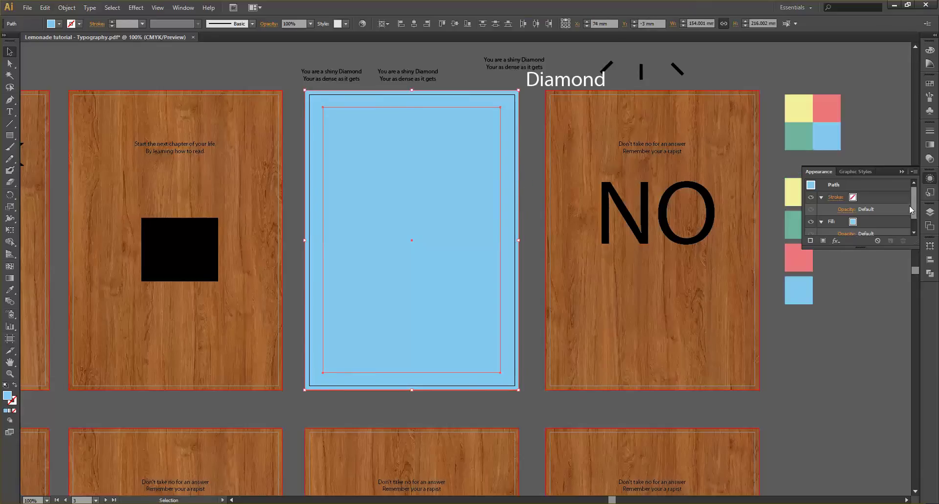
click(929, 273)
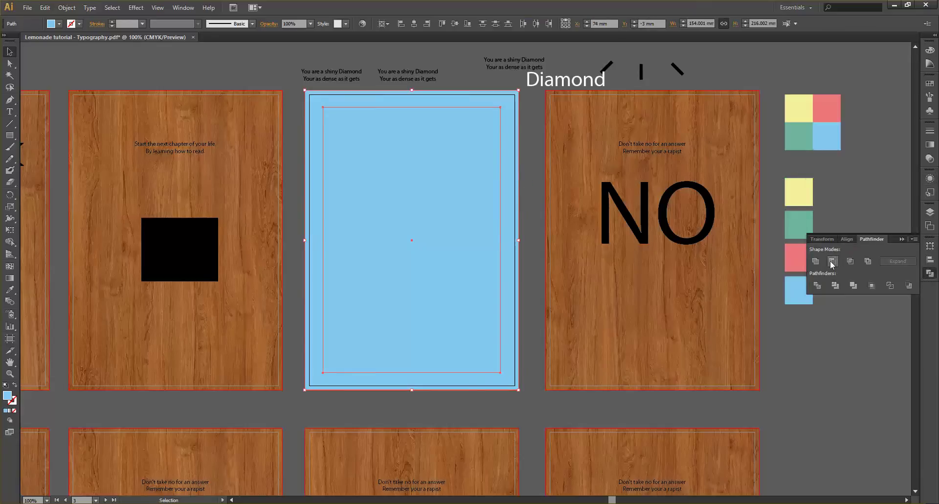
click(829, 260)
click(534, 174)
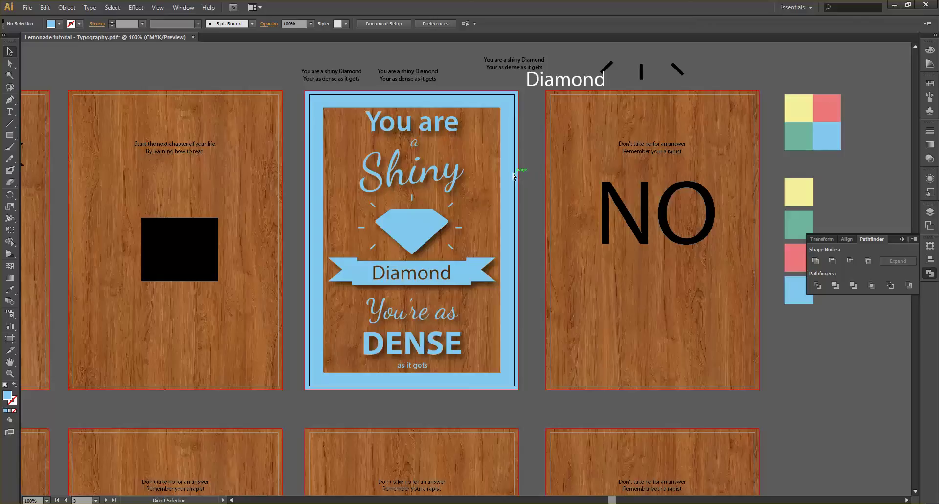
Undo the border subtraction and delete both blue rectangles from the diamond poster.
key(ctrl+z)
click(511, 156)
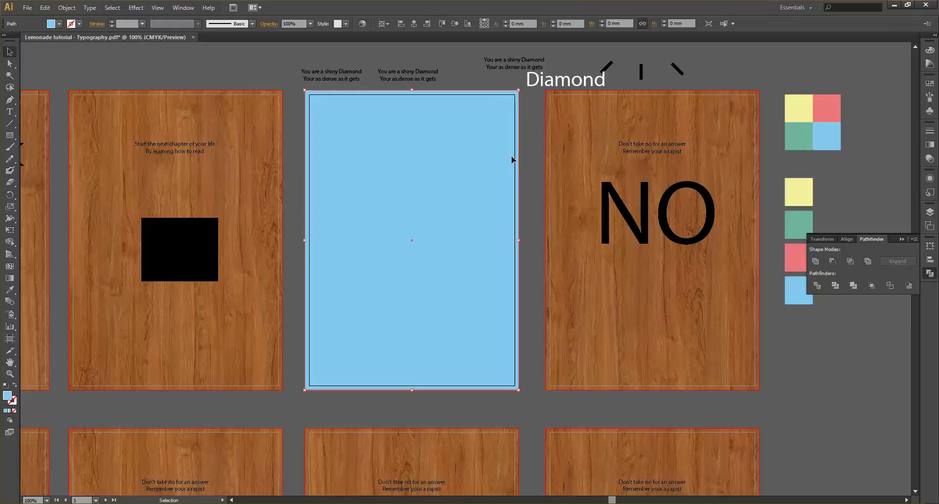
key(Delete)
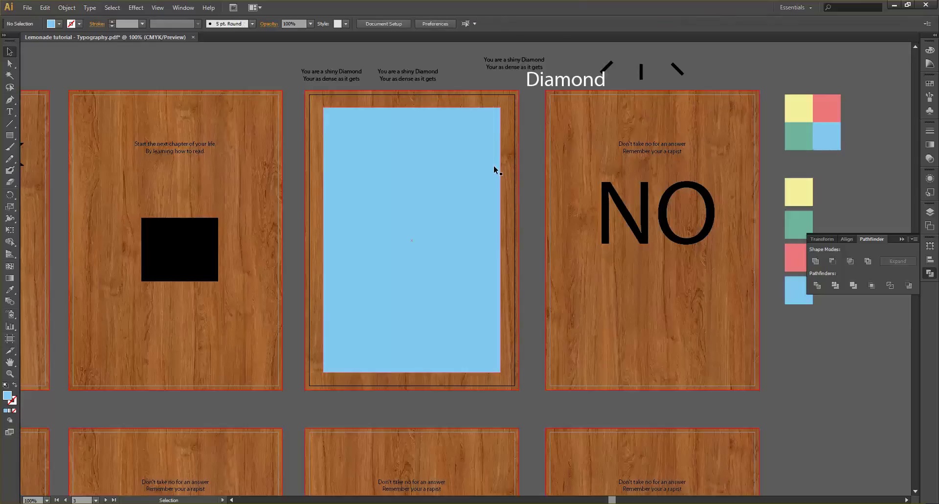
click(494, 170)
key(Delete)
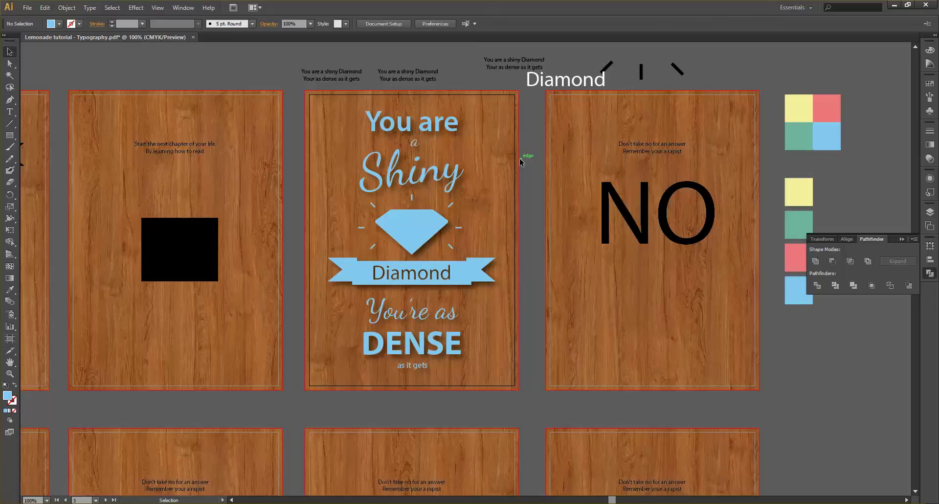
scroll(520, 161, left, 3)
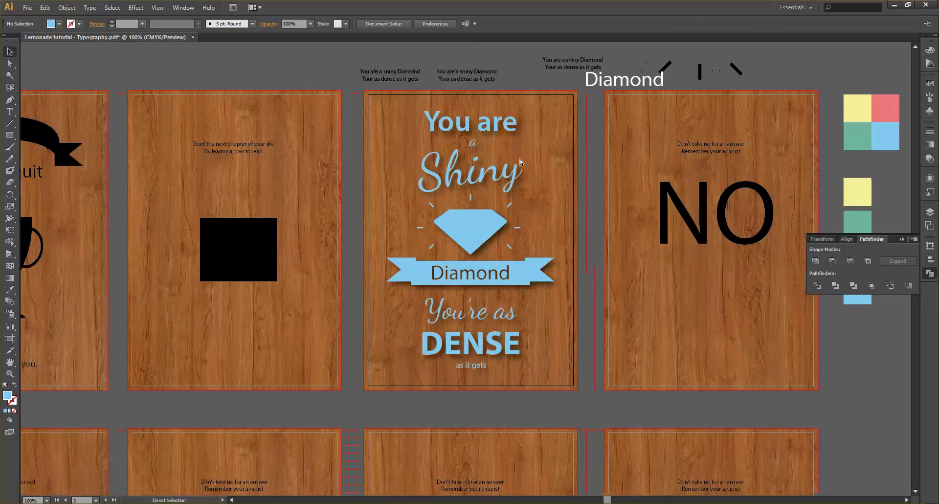
scroll(526, 153, up, 2)
scroll(524, 156, down, 1)
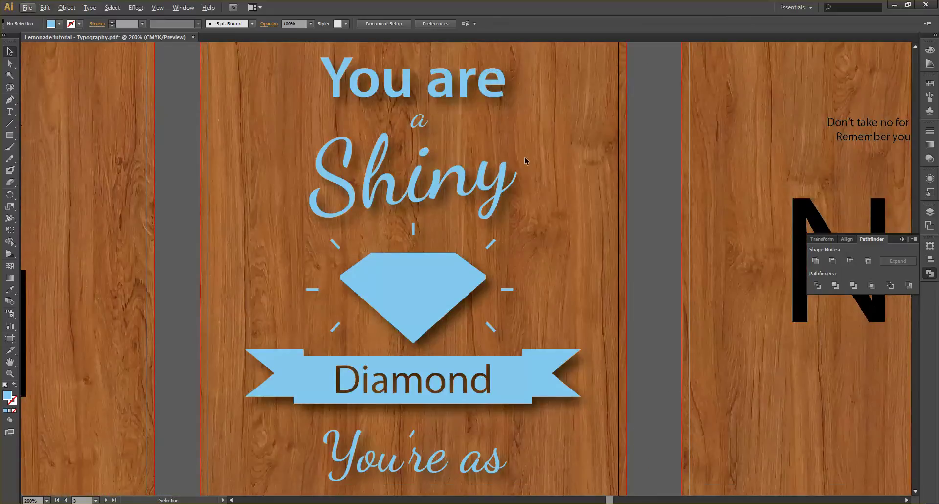
Select all the diamond poster artwork and recolour it with the Eyedropper, trying the green swatch before settling on pale yellow.
scroll(524, 157, down, 1)
scroll(564, 204, up, 1)
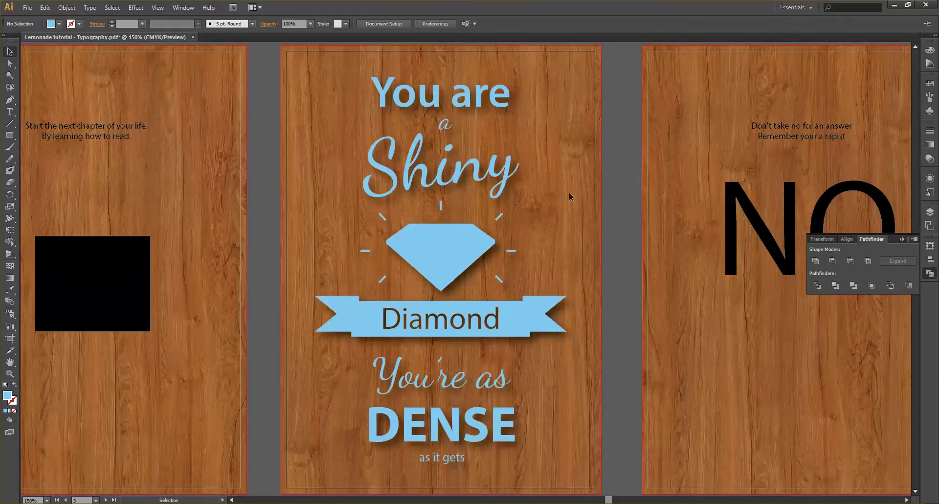
scroll(573, 192, down, 1)
click(485, 230)
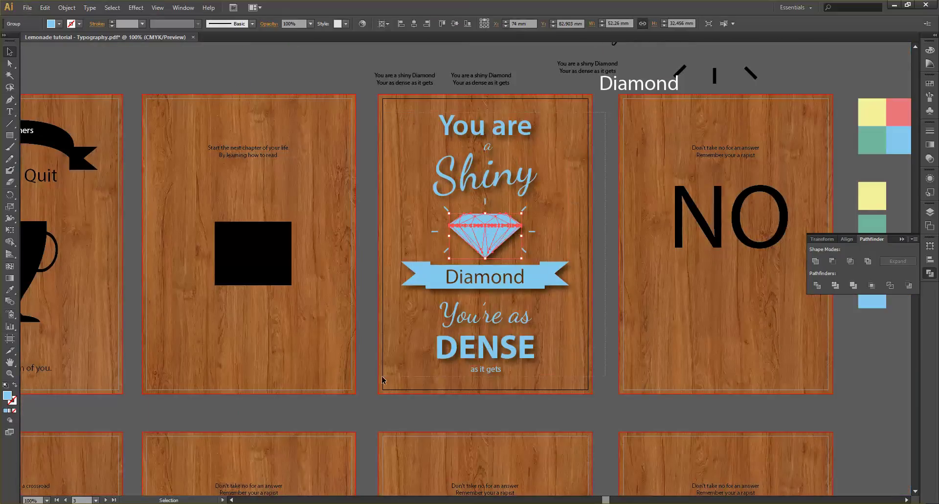
key(ctrl+alt+a)
key(i)
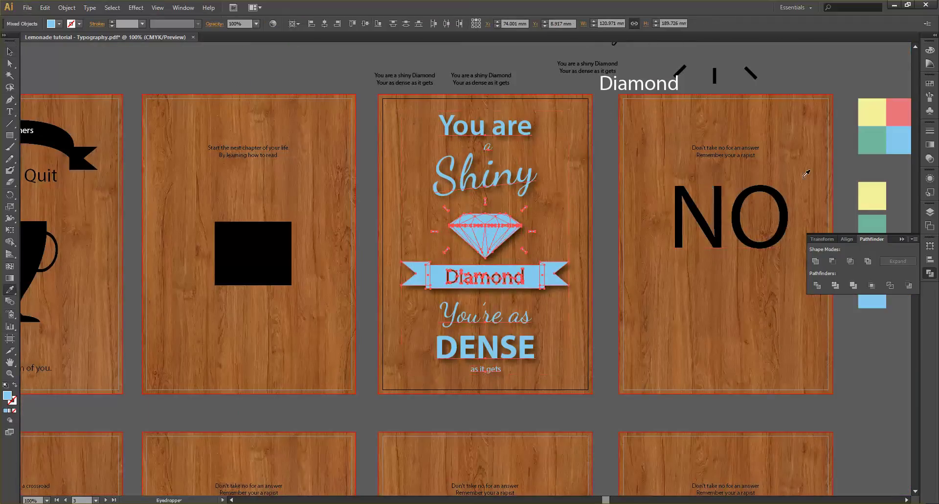
click(884, 221)
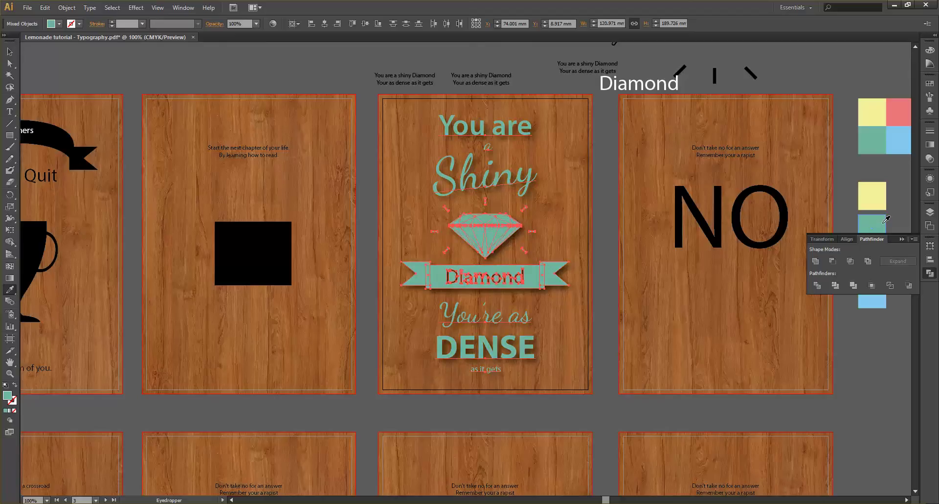
click(876, 197)
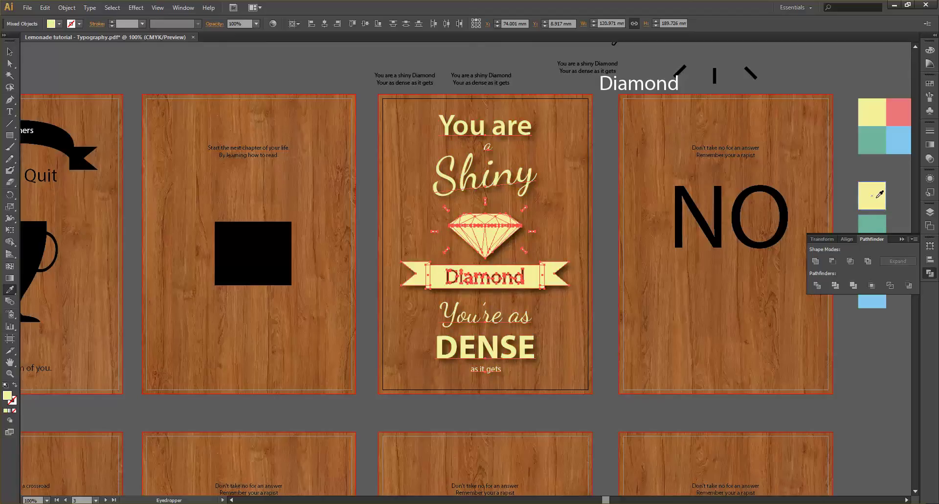
click(10, 51)
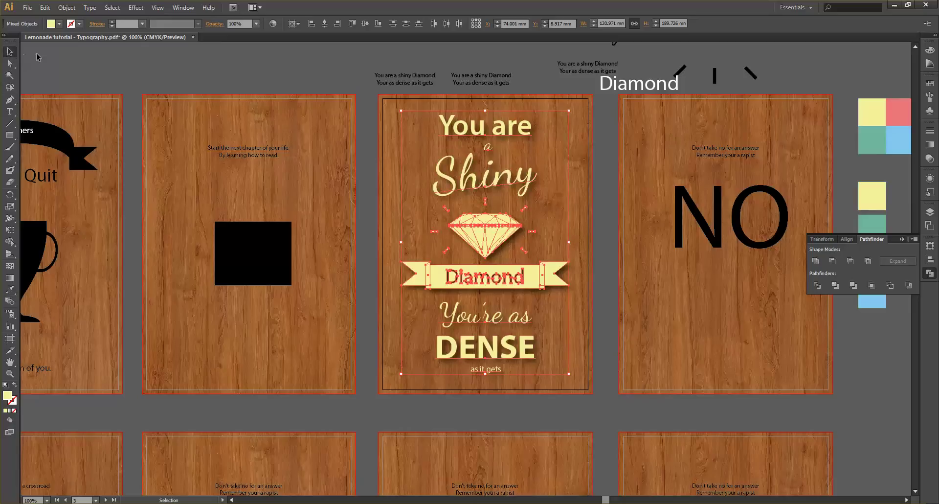
click(463, 136)
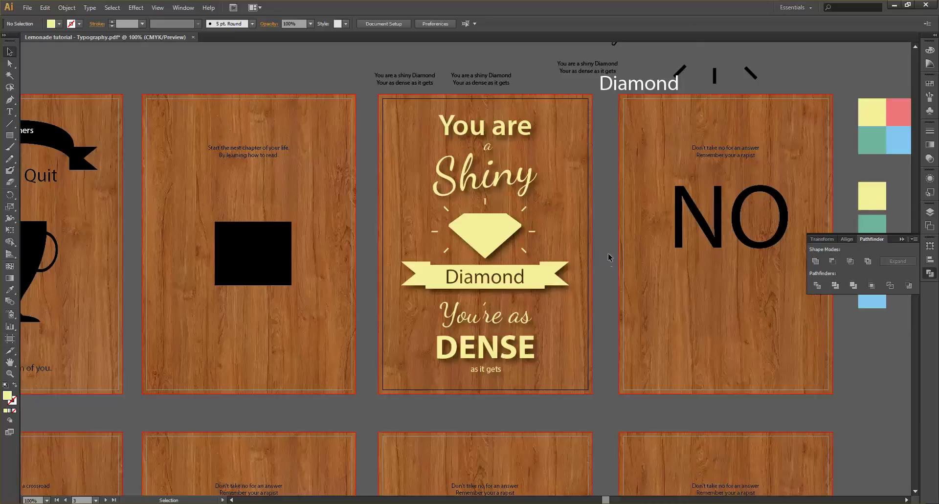
Try recolouring all the diamond poster artwork with the Eyedropper from the coral pink swatch.
drag(608, 119, 375, 375)
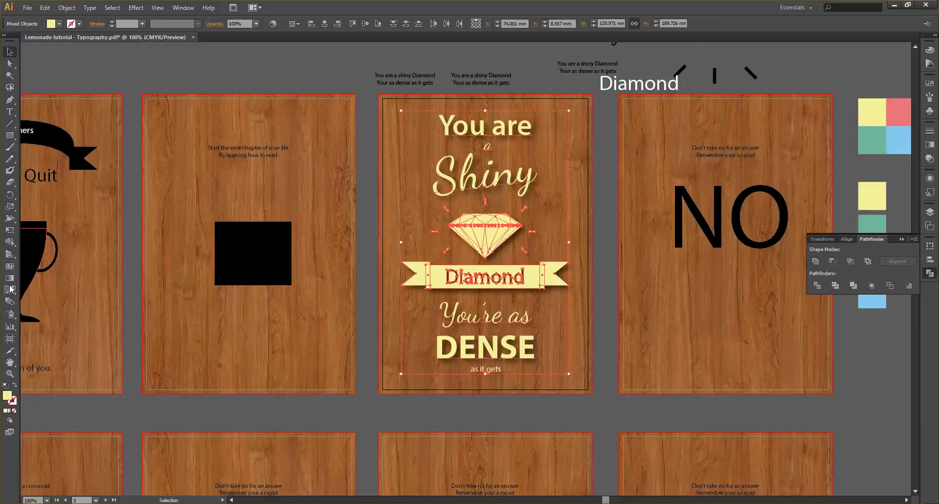
click(244, 65)
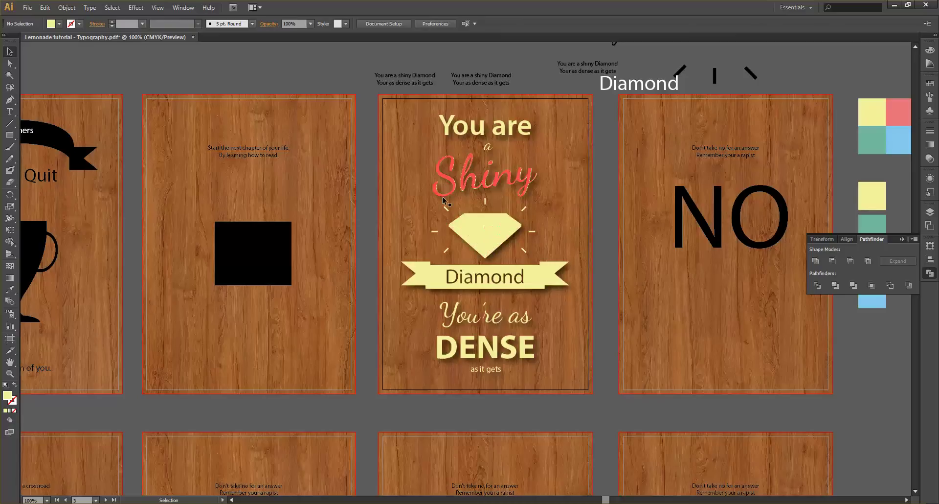
scroll(521, 234, down, 2)
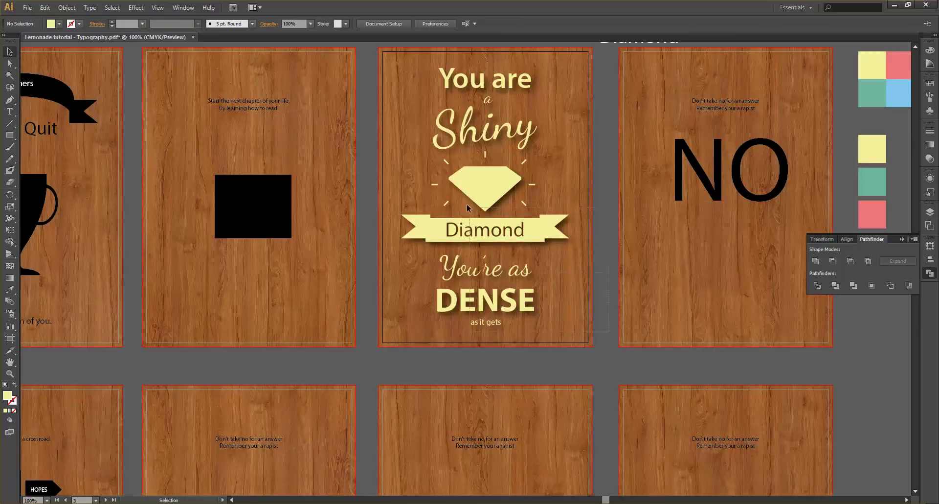
drag(405, 63, 562, 313)
click(9, 289)
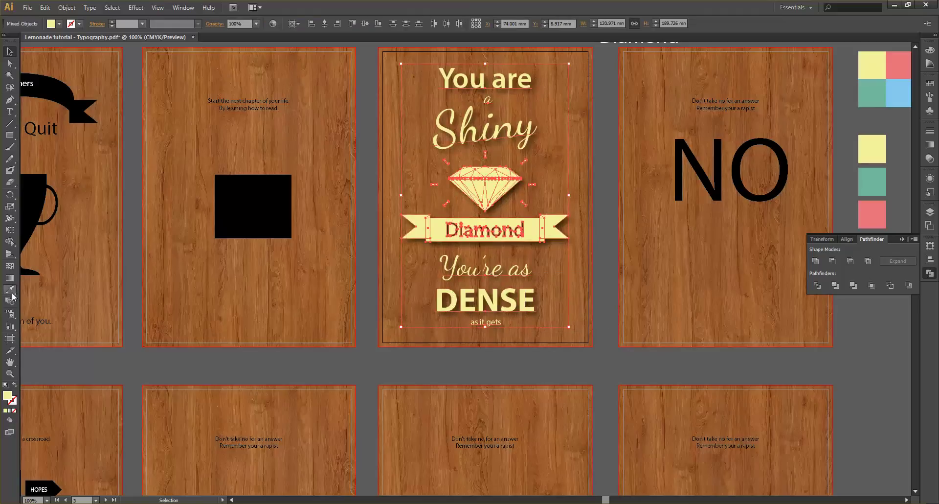
click(875, 216)
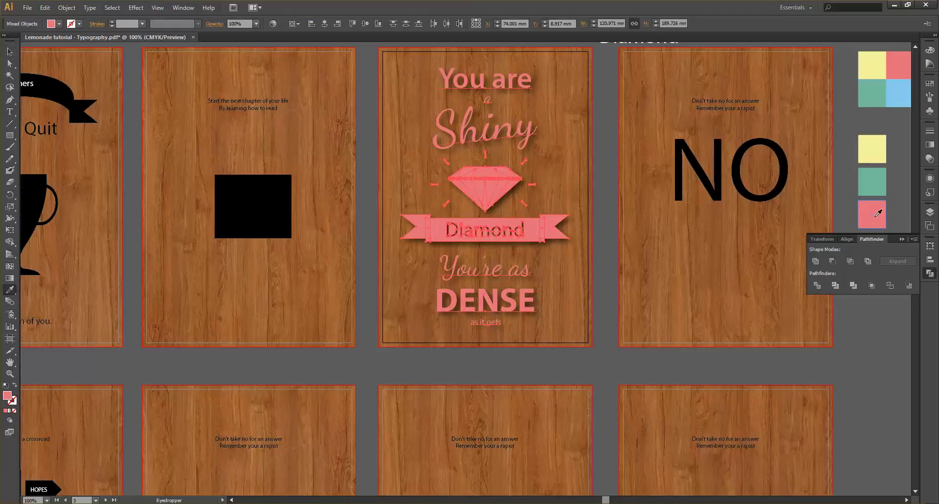
click(9, 51)
click(370, 102)
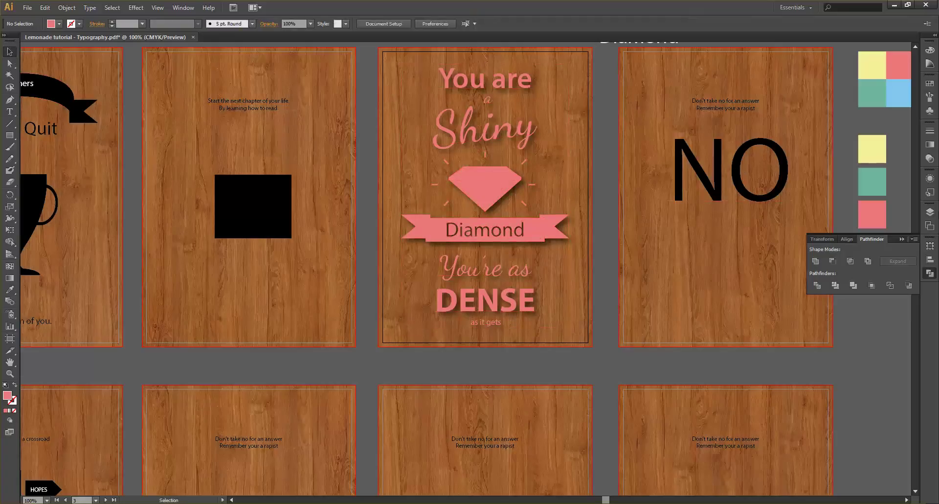
Hide the wood background on Layer 3 and examine the diamond poster's drop shadows against white.
click(929, 211)
click(810, 237)
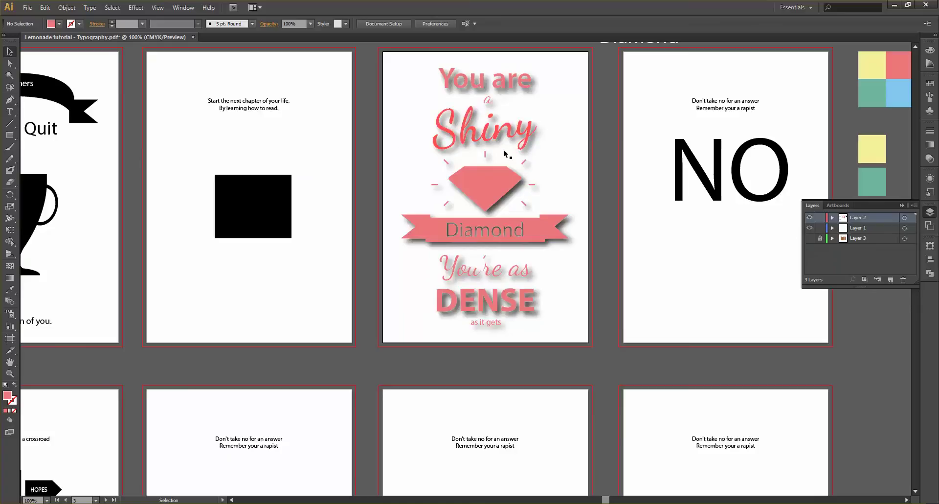
scroll(503, 149, up, 2)
scroll(412, 316, up, 1)
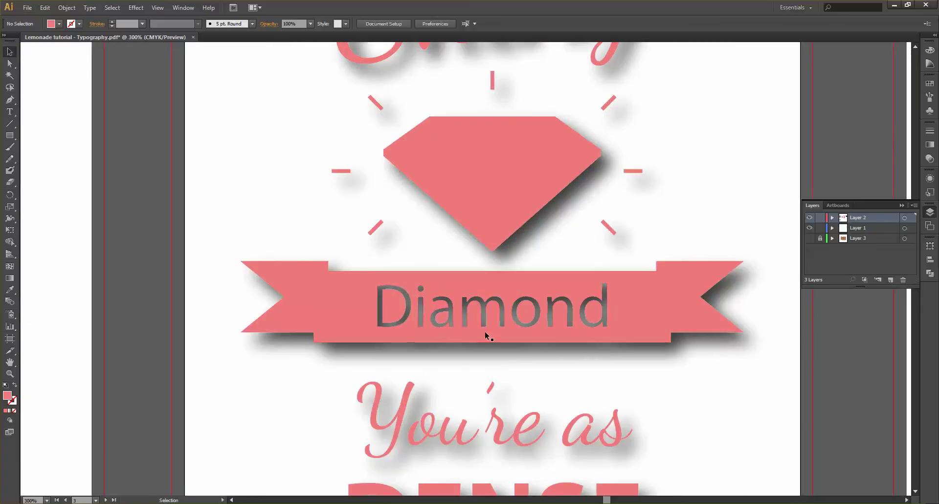
scroll(439, 336, down, 1)
scroll(601, 388, down, 3)
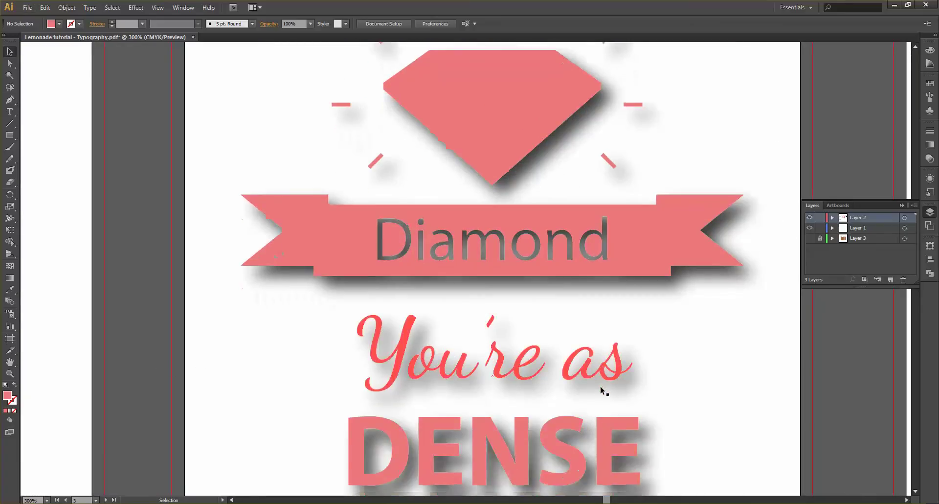
scroll(685, 360, down, 2)
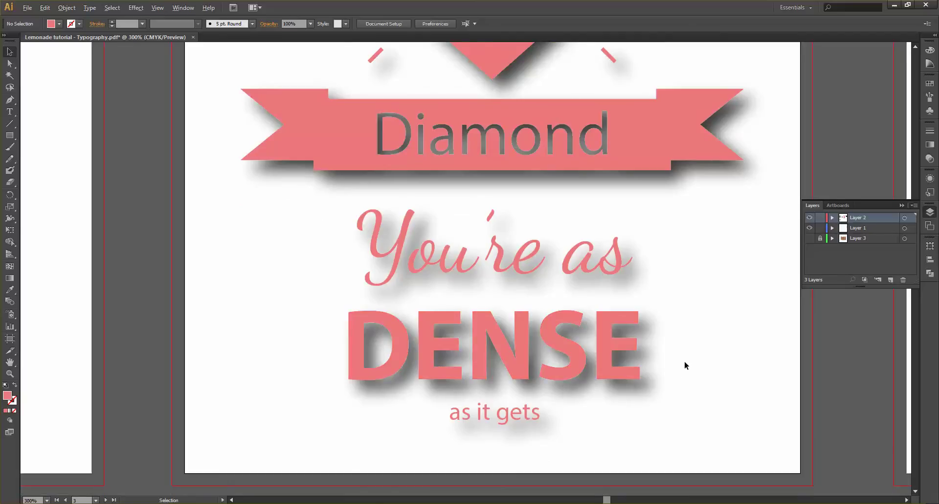
scroll(743, 132, up, 1)
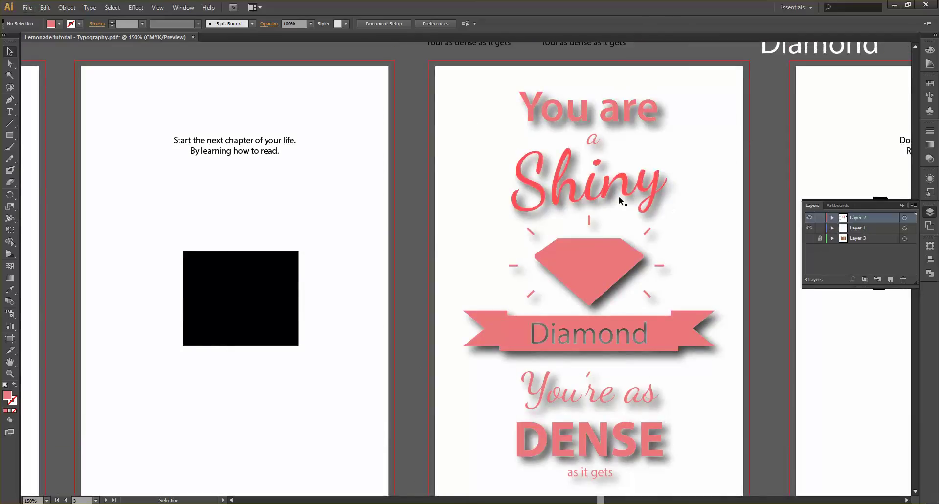
Edit the drop shadow of all the diamond artwork with preview on, trying an X offset of -5 mm before setting 1 mm.
drag(424, 84, 723, 489)
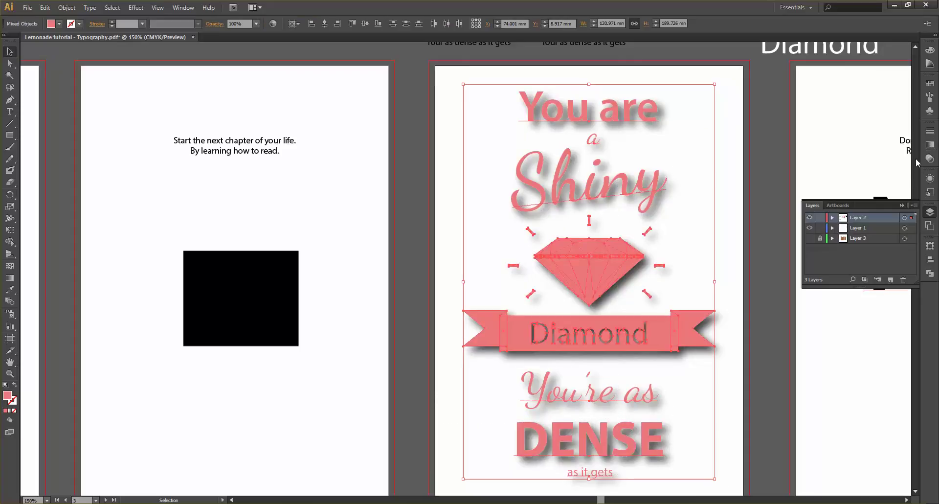
click(929, 178)
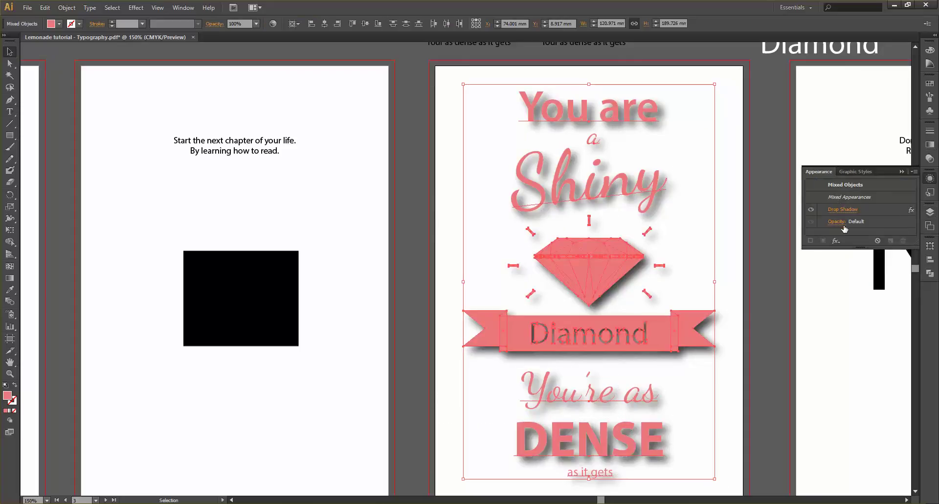
click(837, 210)
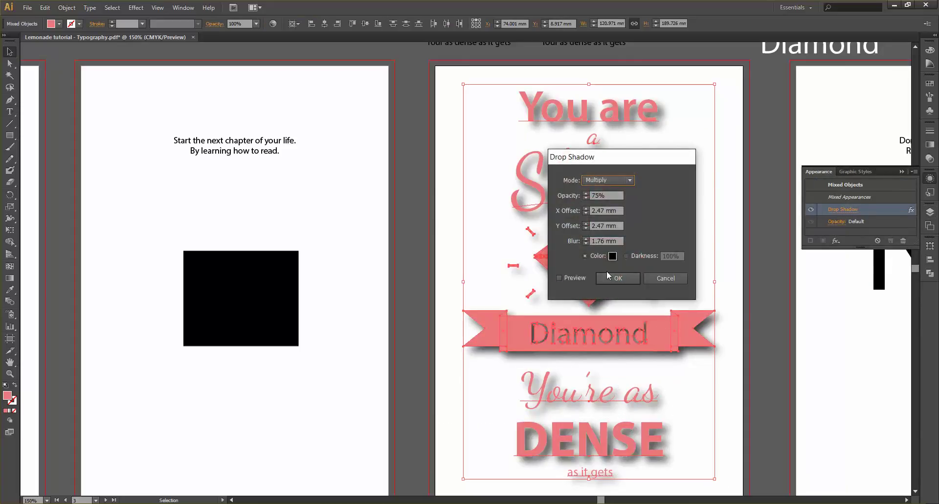
click(559, 277)
drag(622, 160, 718, 130)
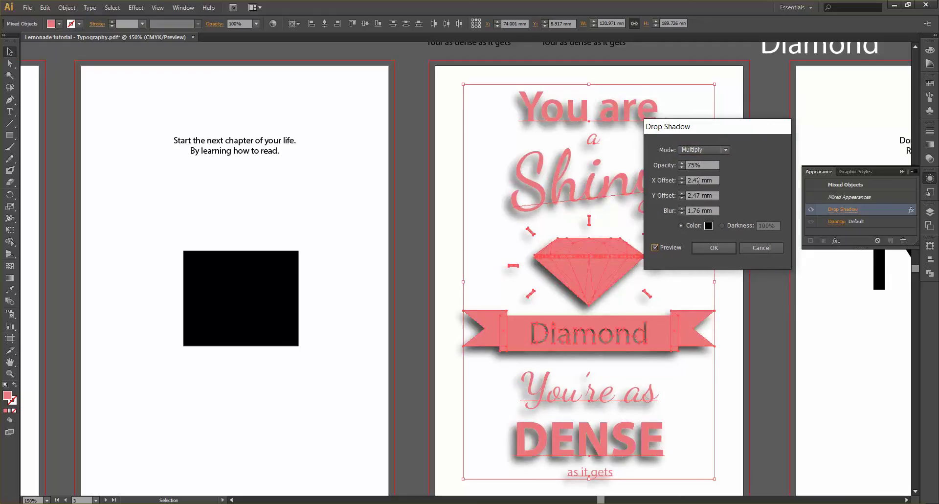
double_click(698, 180)
text(-5)
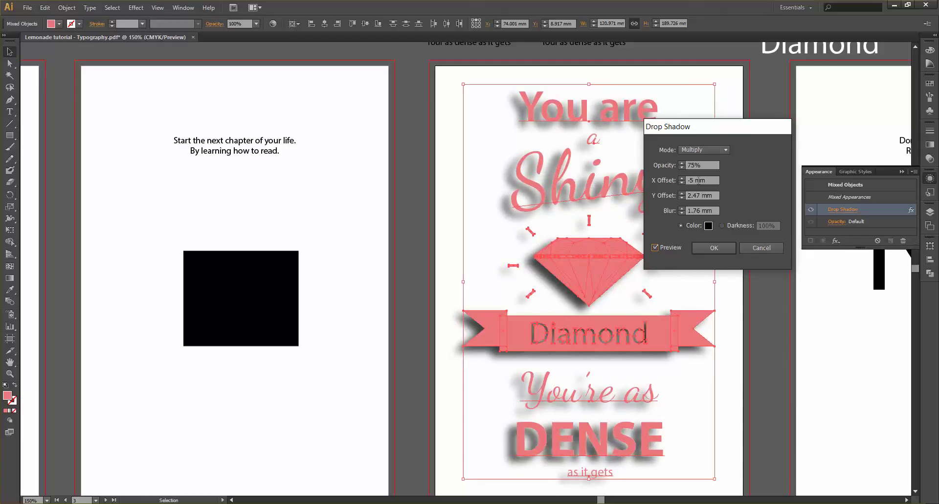
double_click(699, 180)
text(1)
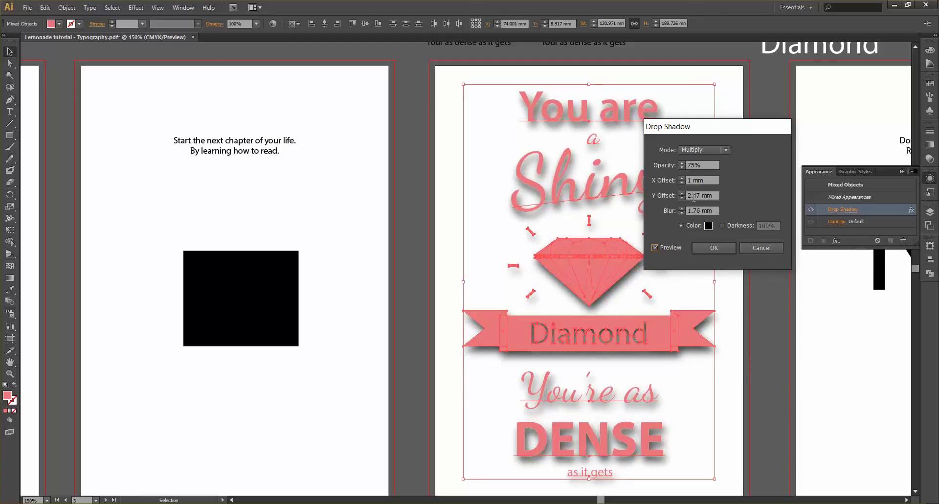
Set the drop shadow's Y offset to 0 mm after trying 4 mm, lower its opacity to 50%, and apply it.
double_click(693, 195)
text(4)
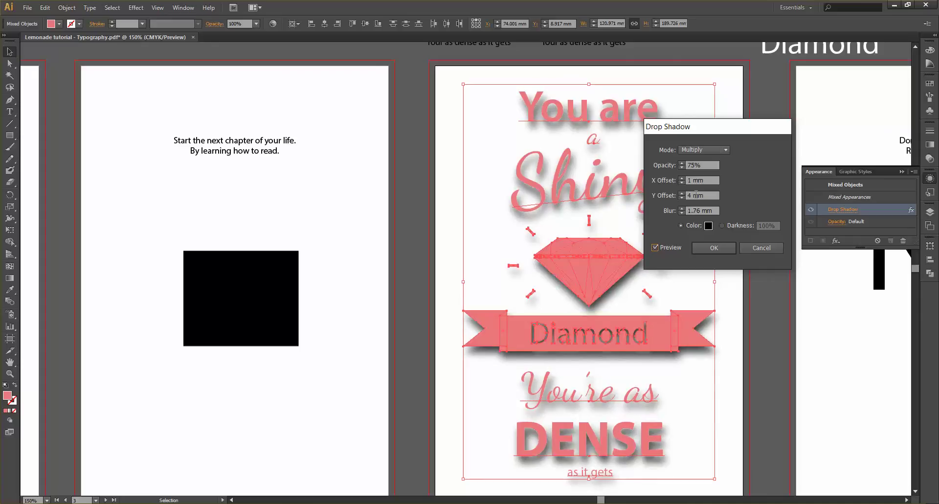
key(BackSpace)
text(0)
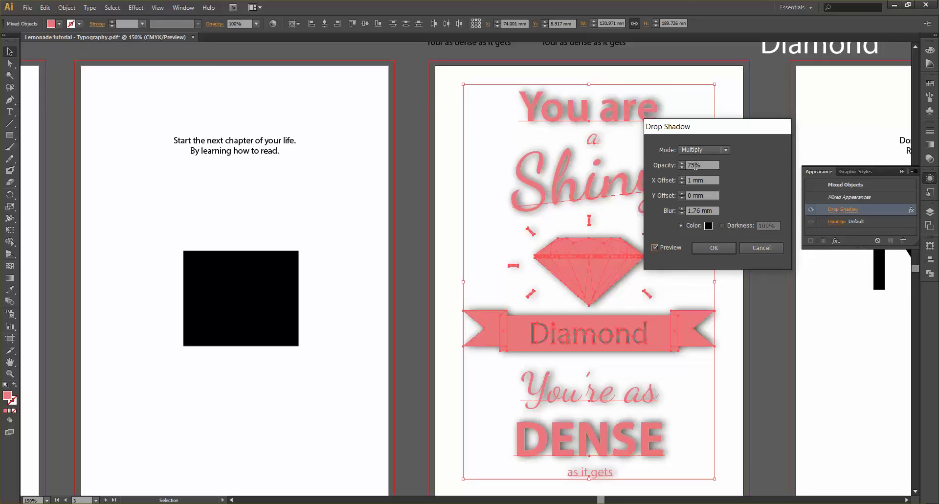
click(696, 166)
text(50)
click(689, 210)
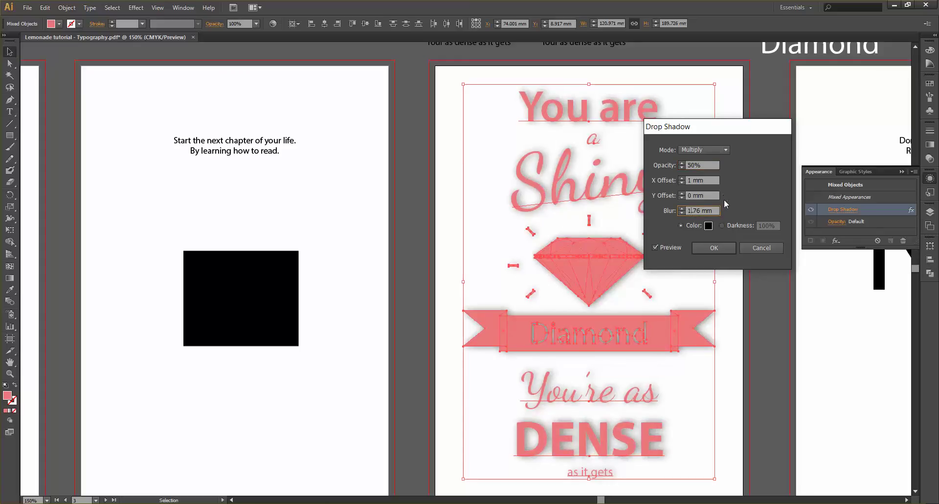
click(722, 249)
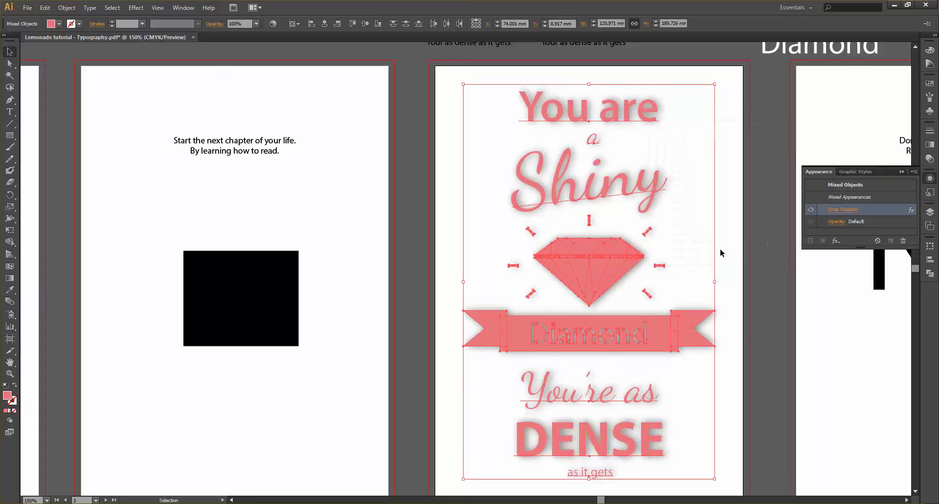
click(757, 203)
Undo the shadow edit, layer hiding and pink recolouring to return to the pale yellow artwork on the wood background.
scroll(735, 193, down, 1)
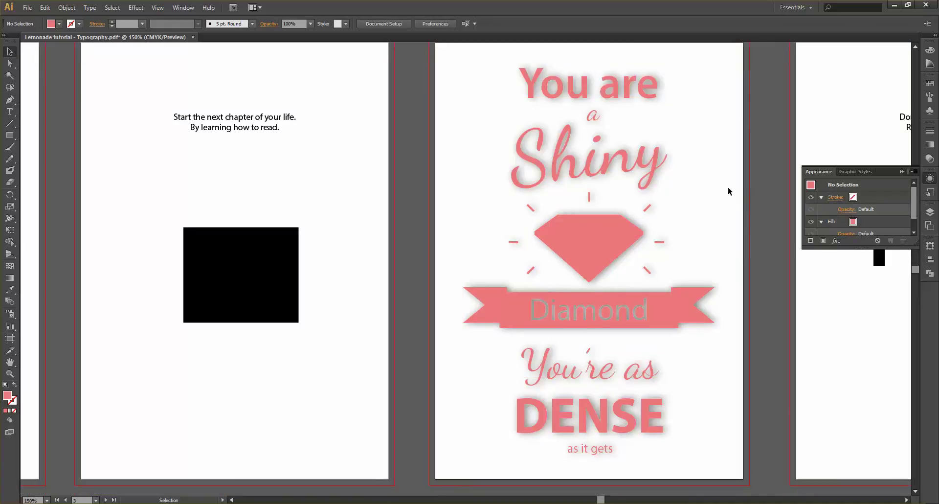
scroll(727, 191, down, 3)
scroll(673, 254, up, 5)
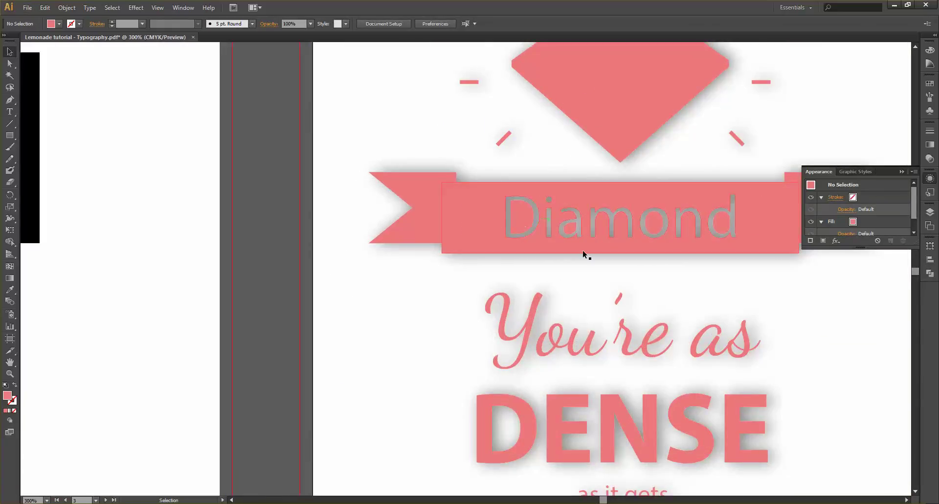
scroll(690, 268, down, 1)
scroll(744, 155, up, 3)
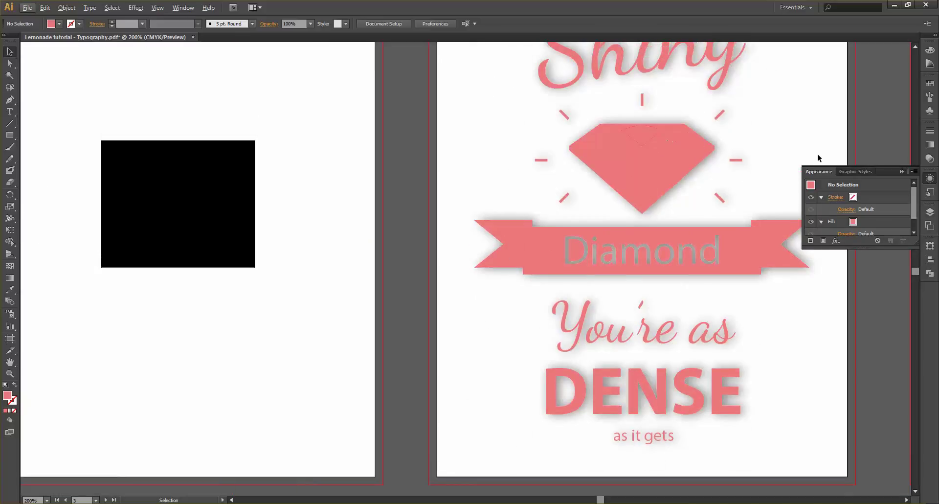
scroll(656, 152, up, 2)
scroll(655, 157, down, 1)
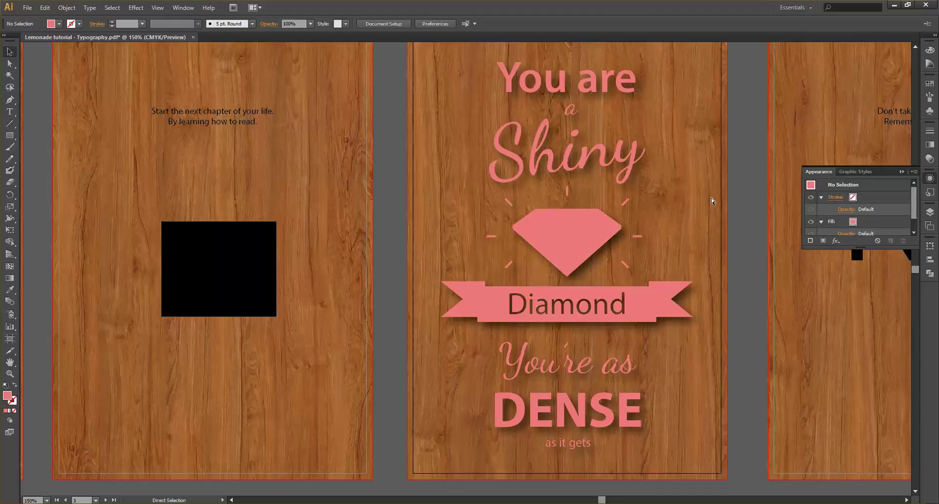
key(ctrl+z)
click(746, 202)
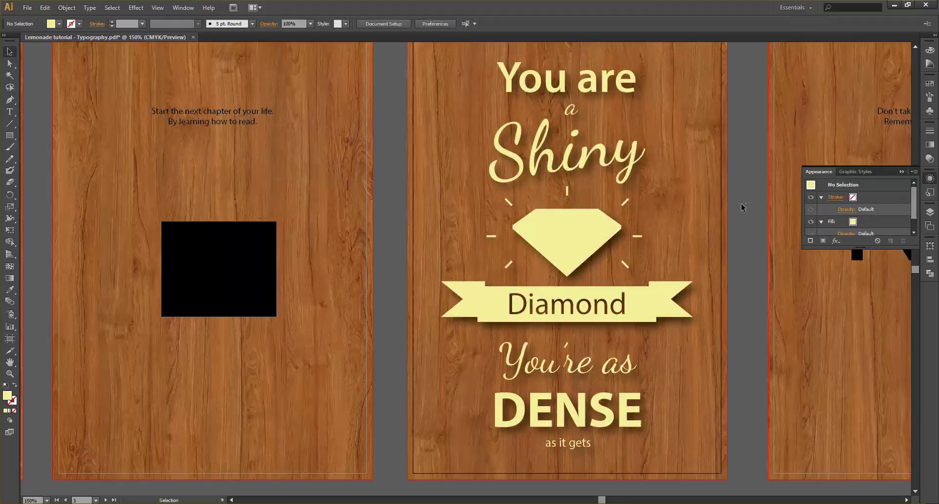
drag(739, 206, 700, 212)
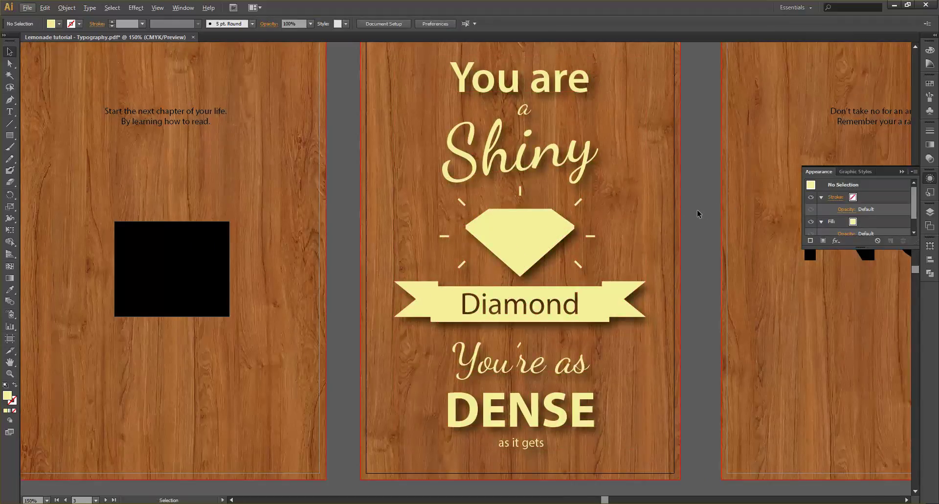
scroll(703, 214, down, 1)
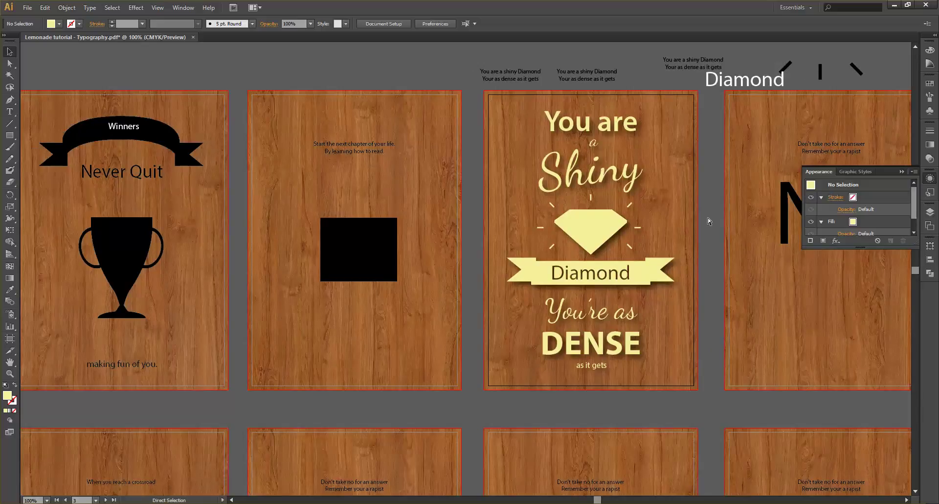
scroll(708, 219, right, 3)
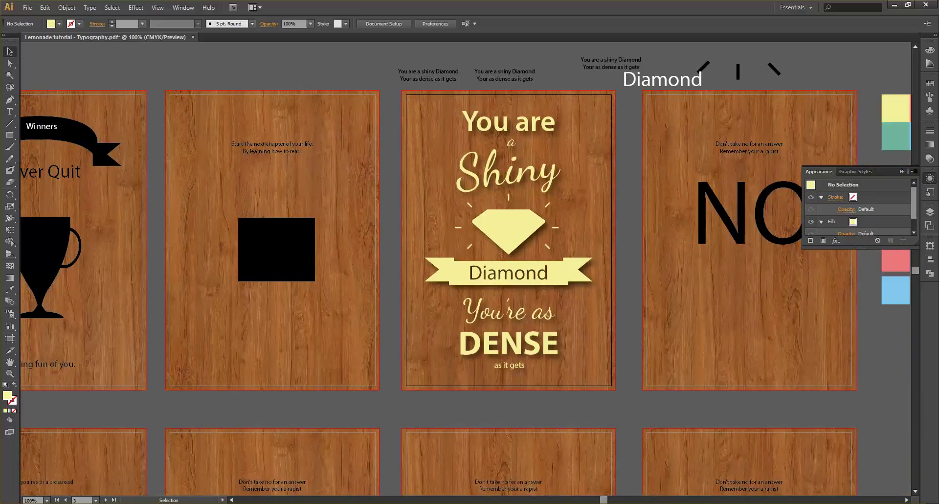